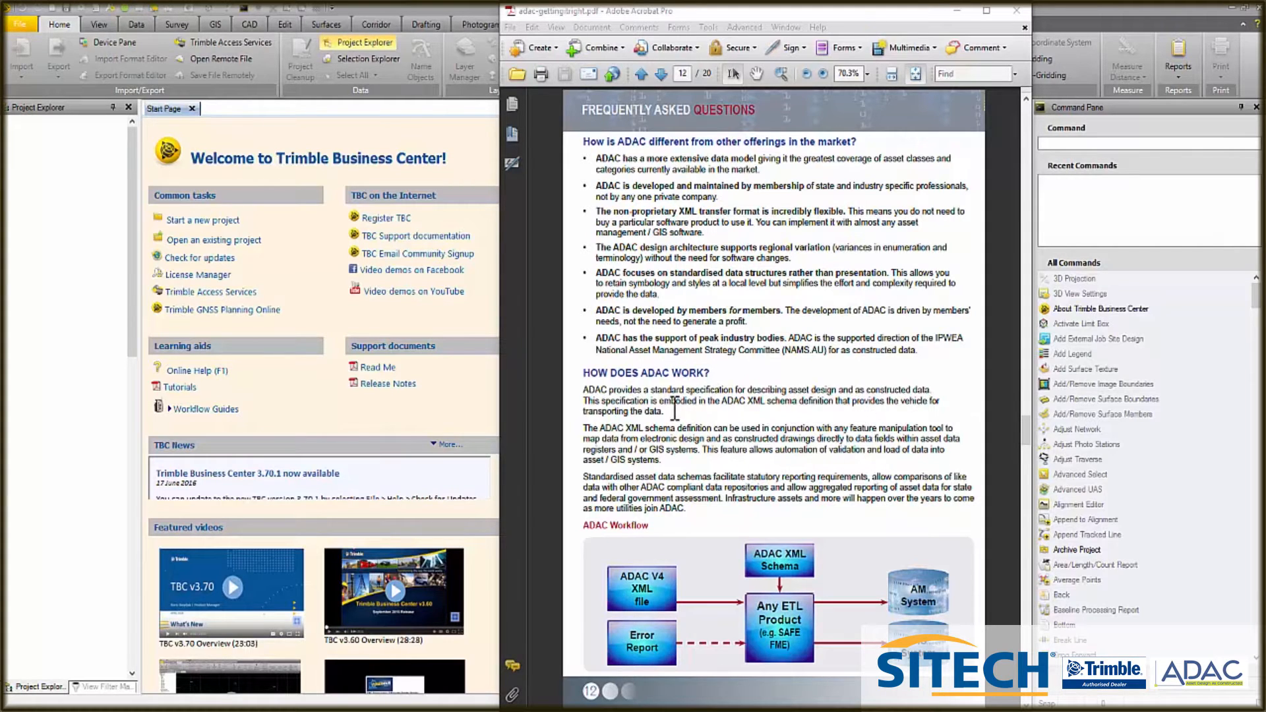
# Skim the remaining ADAC guide pages through to the back cover, and put the PDF away.
pyautogui.scroll(-3, 682, 414)
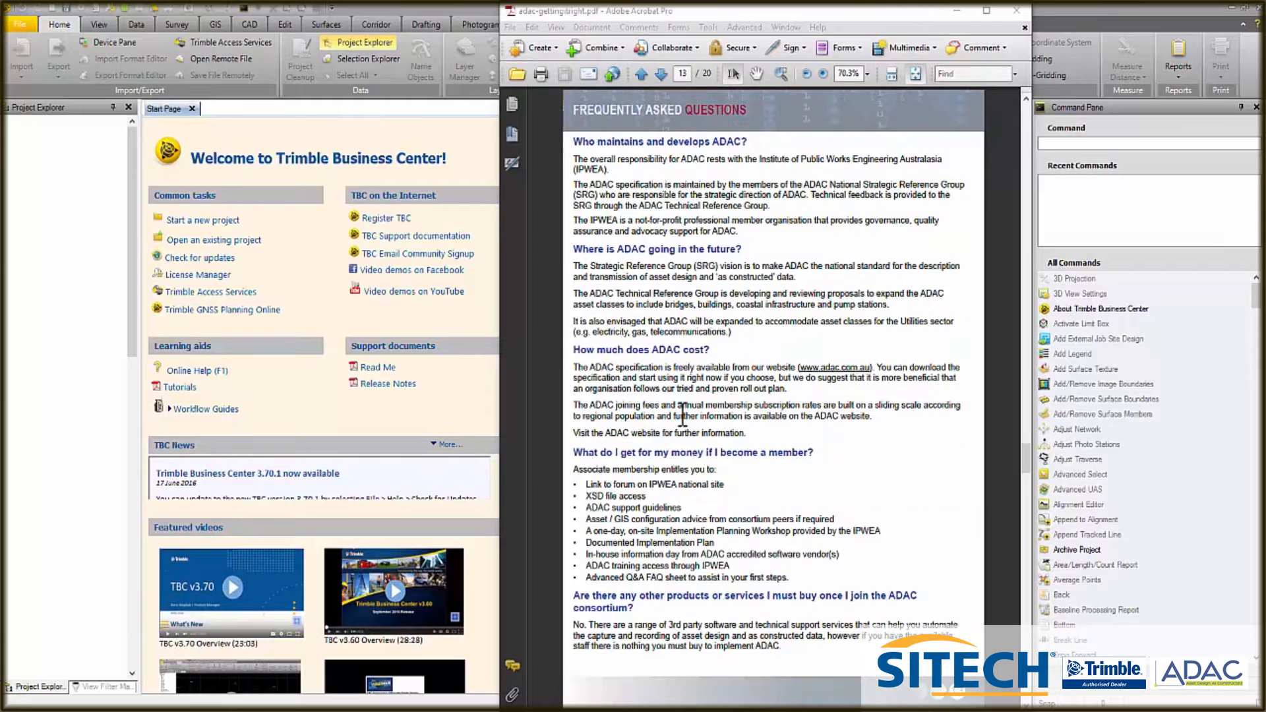
pyautogui.scroll(-5, 683, 414)
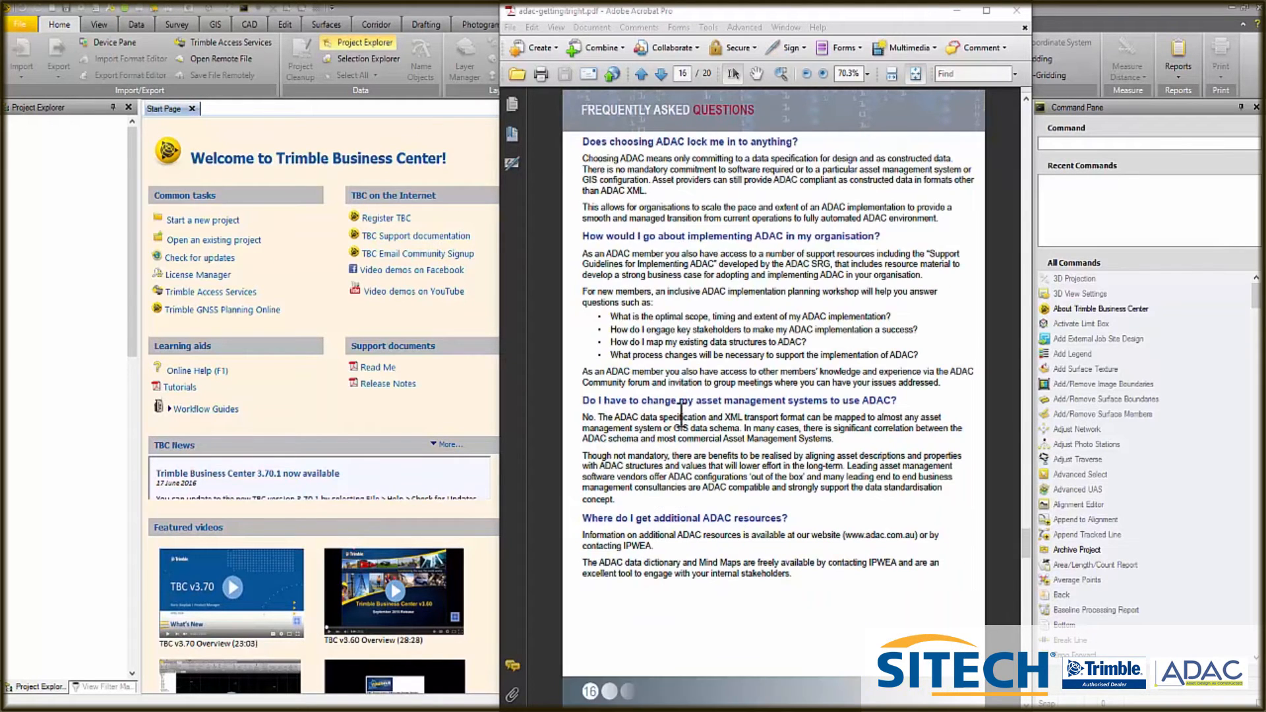
pyautogui.scroll(-4, 679, 416)
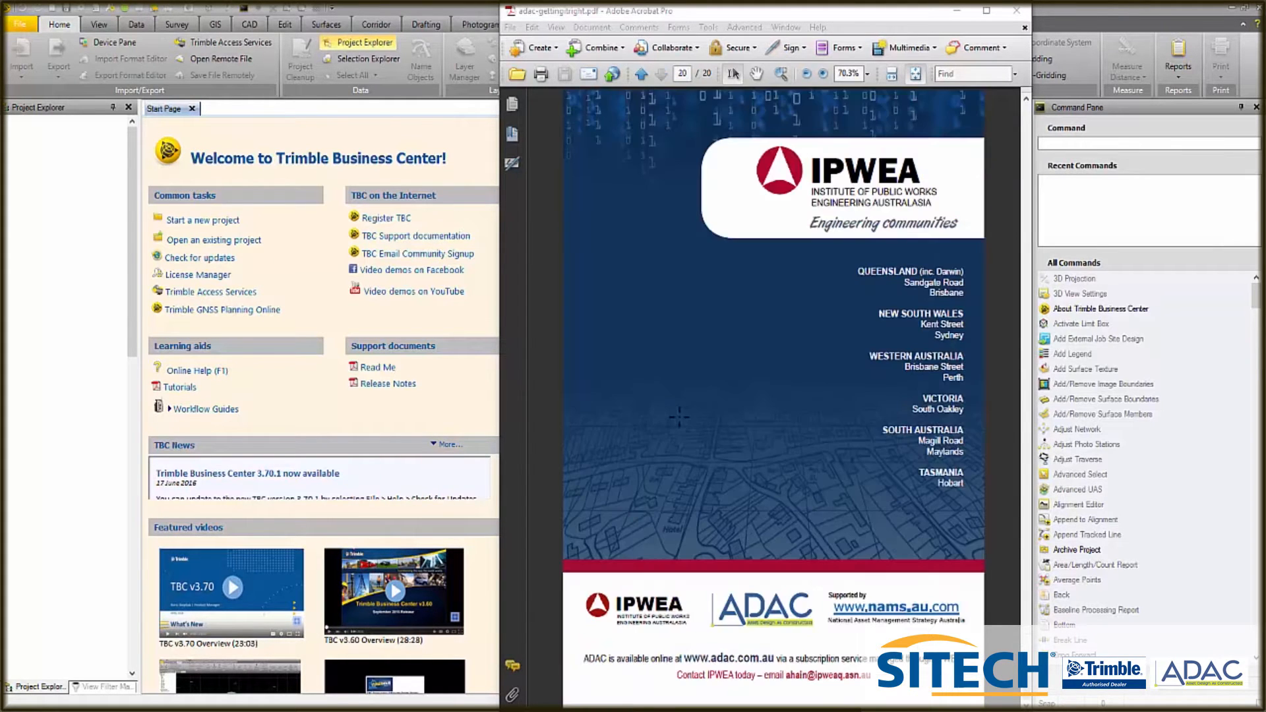
pyautogui.click(954, 9)
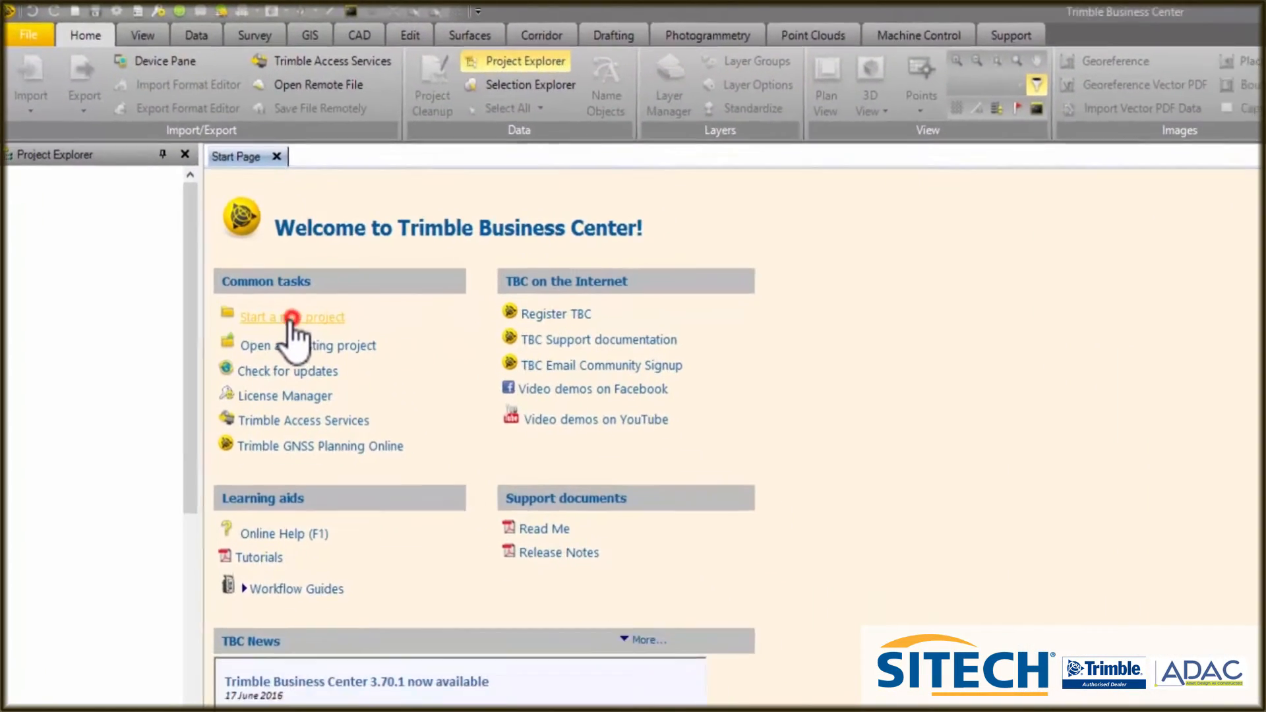
# Start a new project based on the Metric template.
pyautogui.click(229, 257)
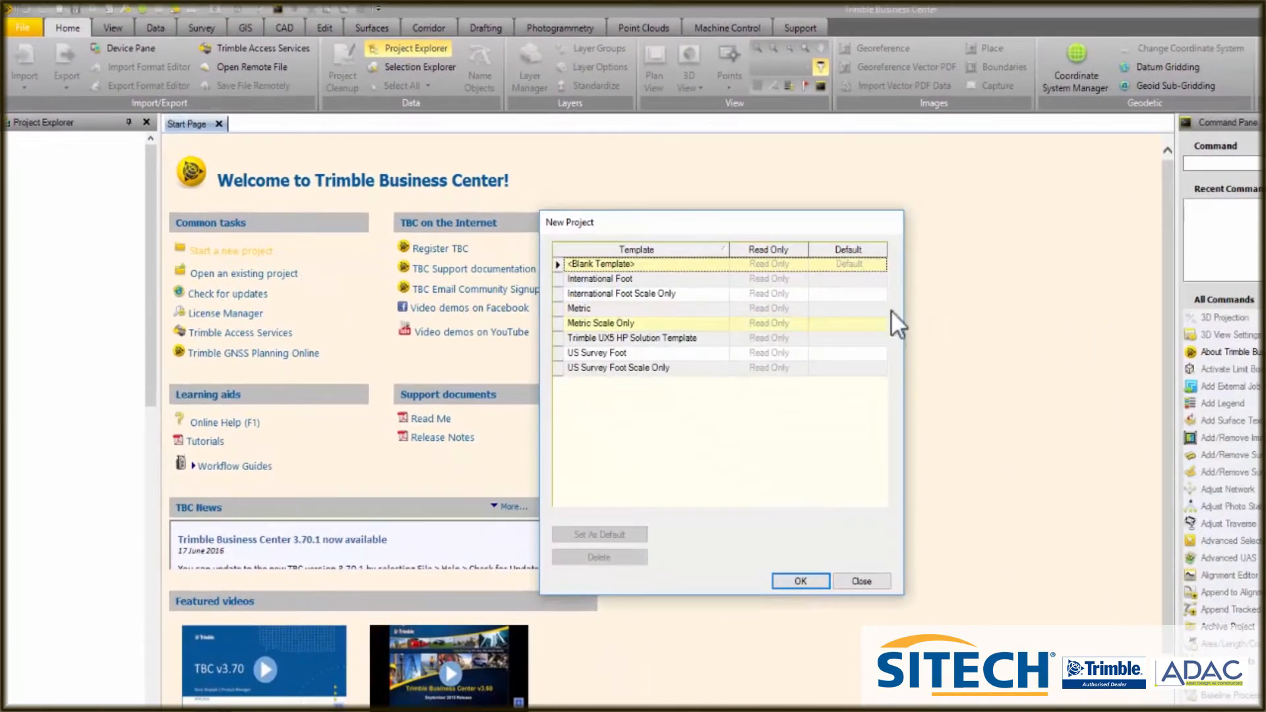
pyautogui.click(577, 309)
pyautogui.click(800, 580)
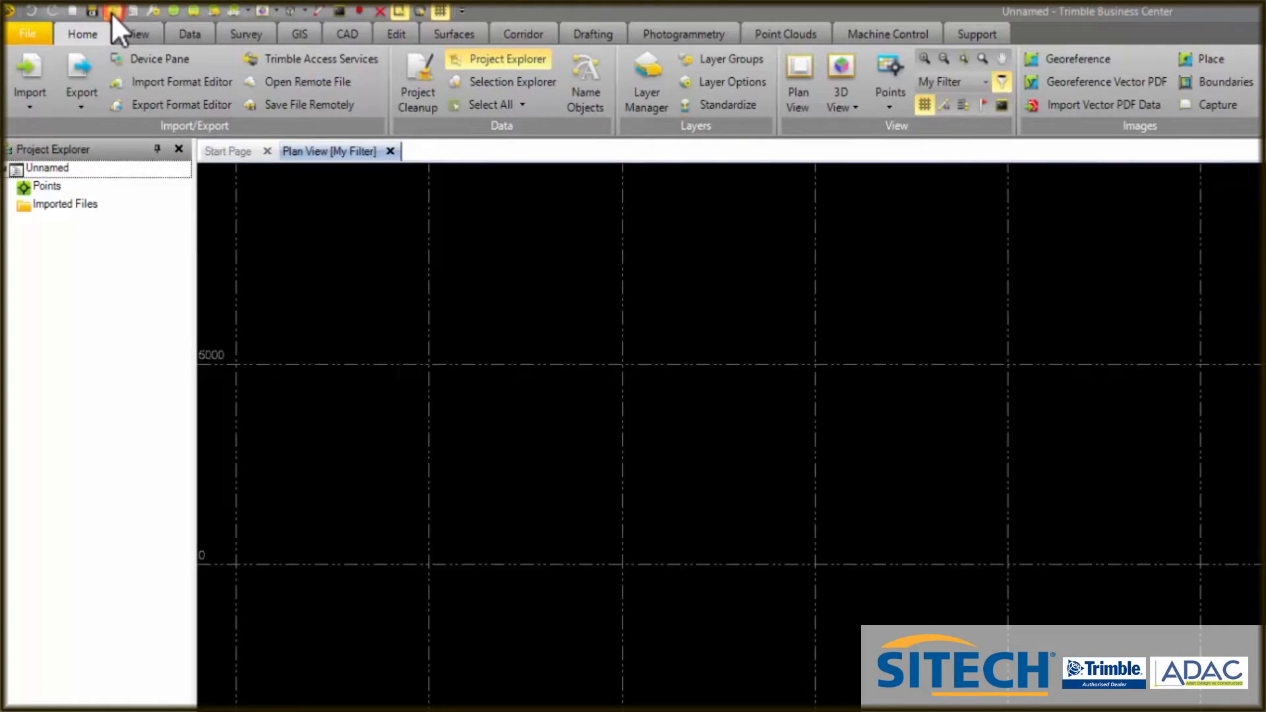
# In the project settings, change the coordinate system to the Australia/GDA94 group with Zone 56.
pyautogui.click(112, 12)
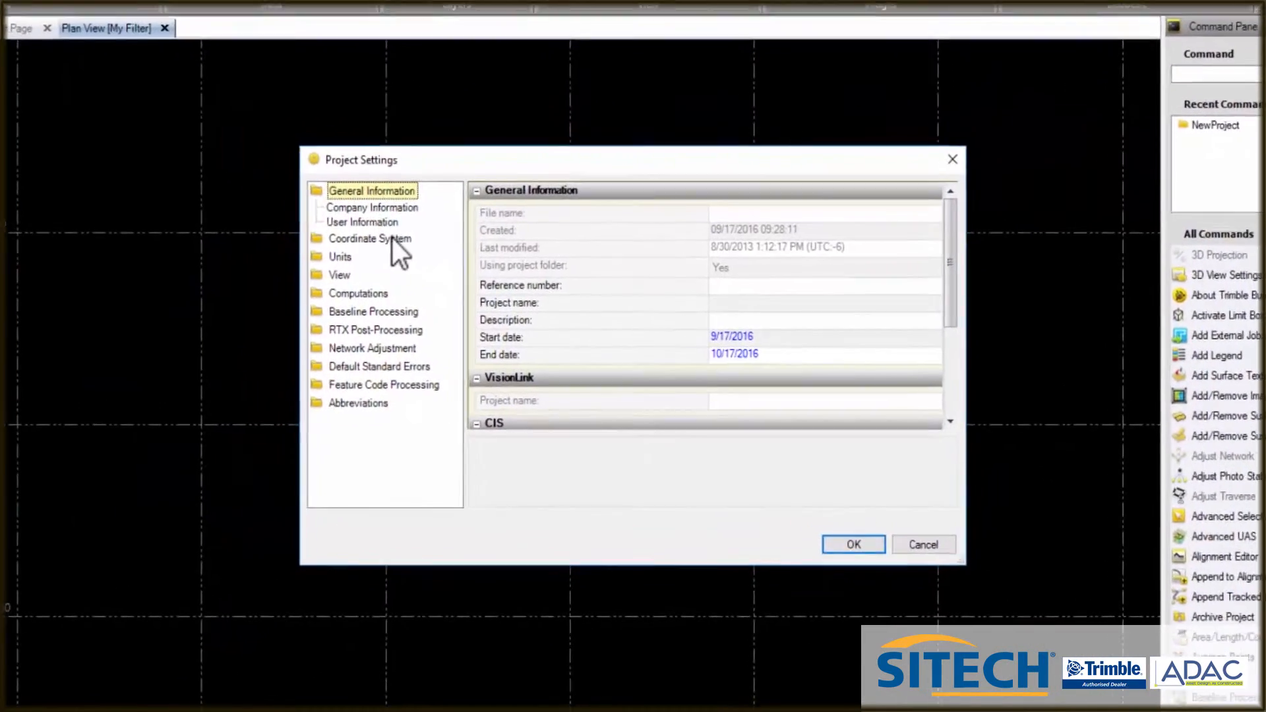
pyautogui.click(429, 258)
pyautogui.click(521, 502)
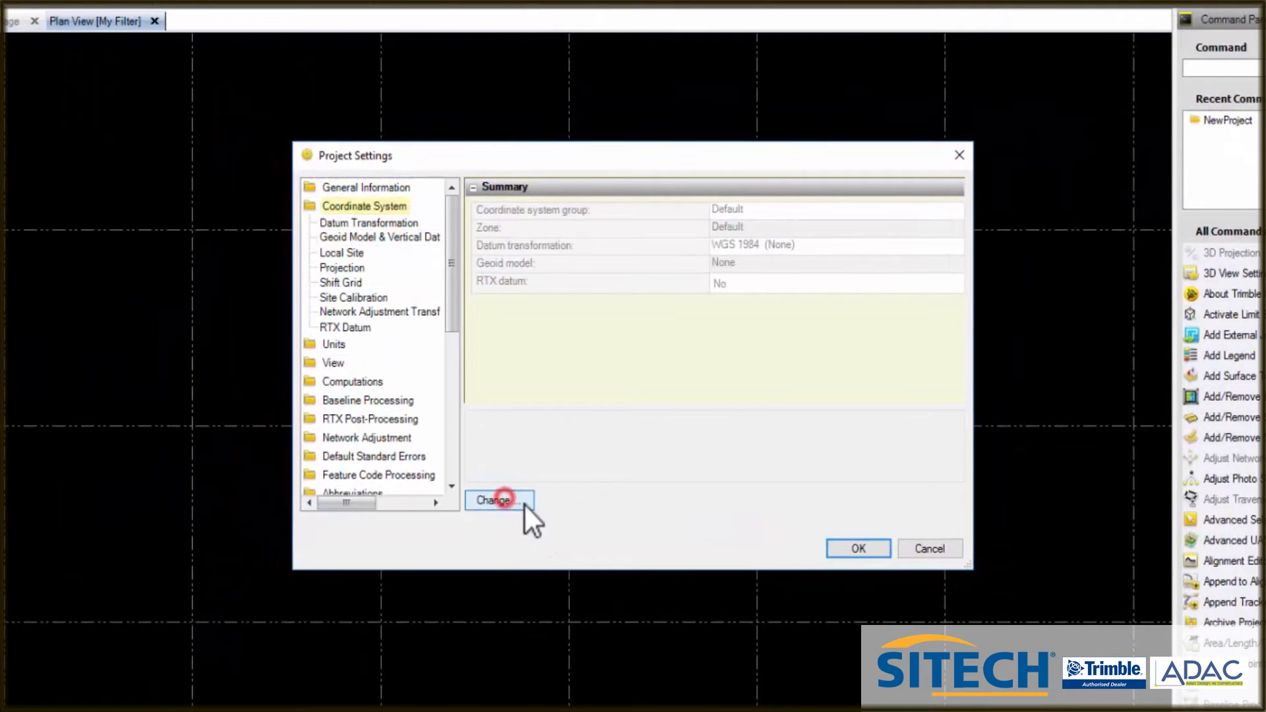
pyautogui.click(370, 236)
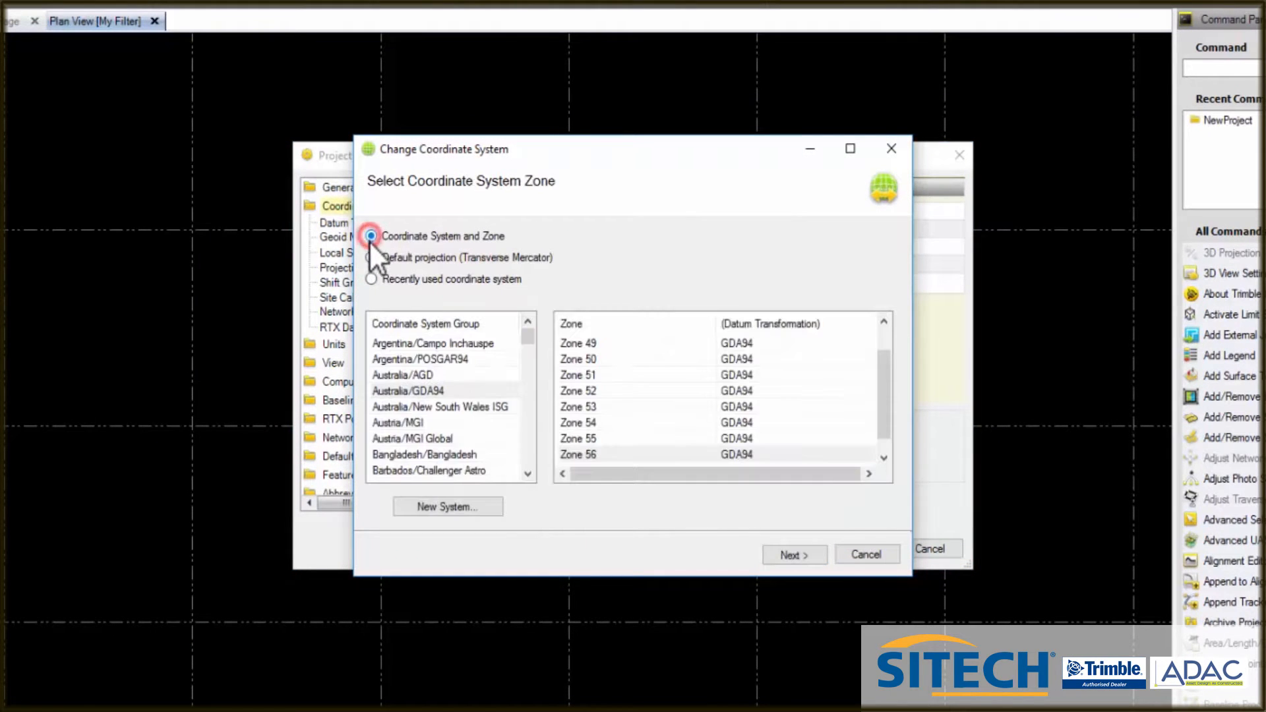
pyautogui.click(398, 389)
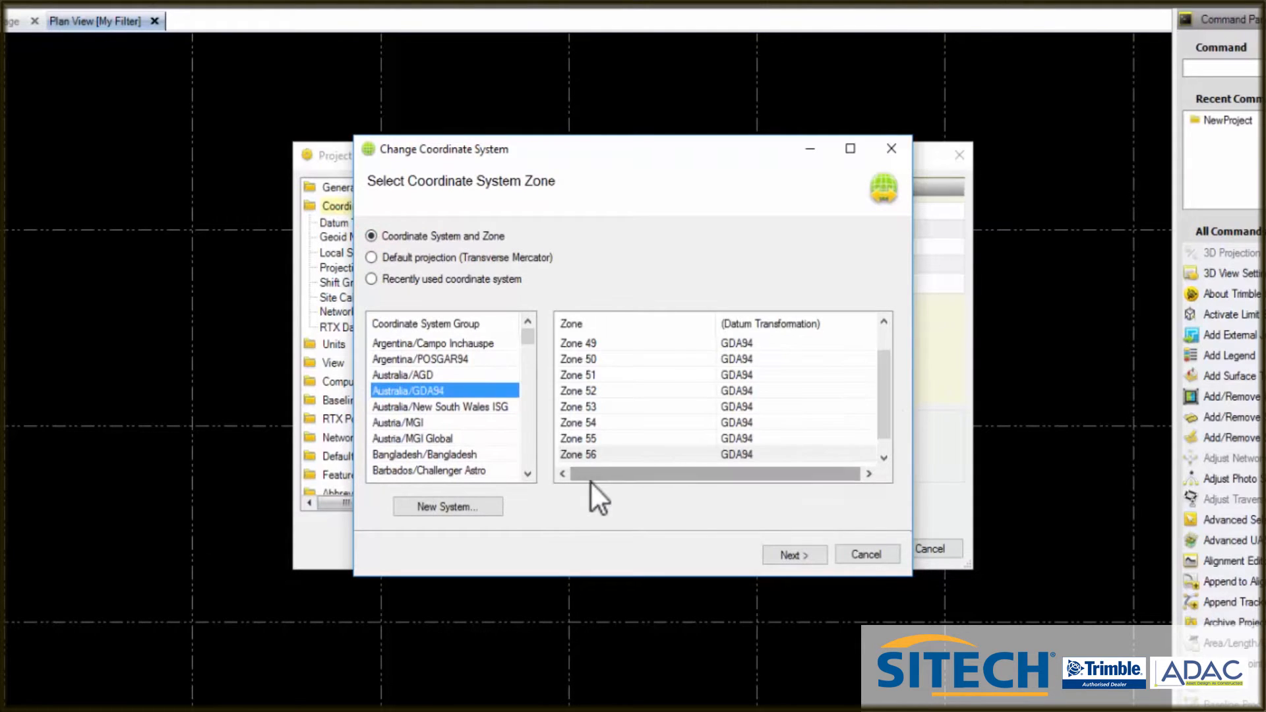
pyautogui.click(583, 455)
pyautogui.click(812, 557)
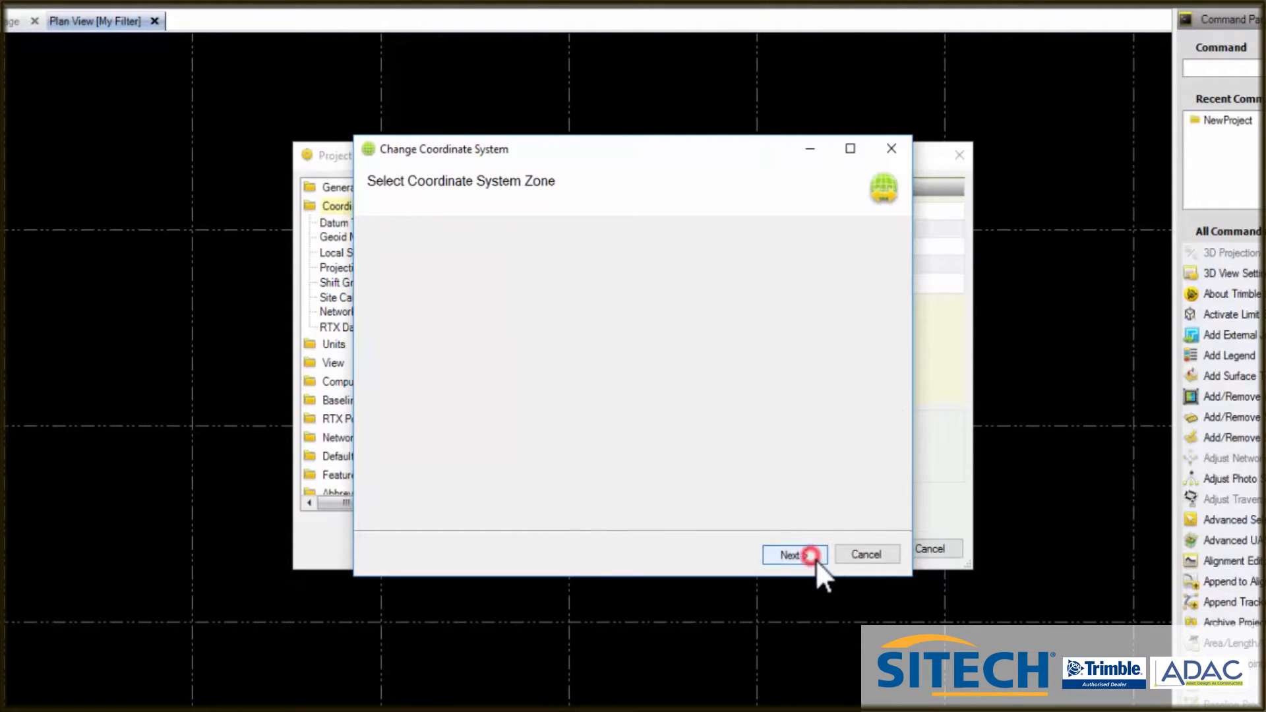
# Set the AUSGeoid09 (Australia) geoid model quality to Survey Quality and finish the coordinate system change.
pyautogui.click(680, 284)
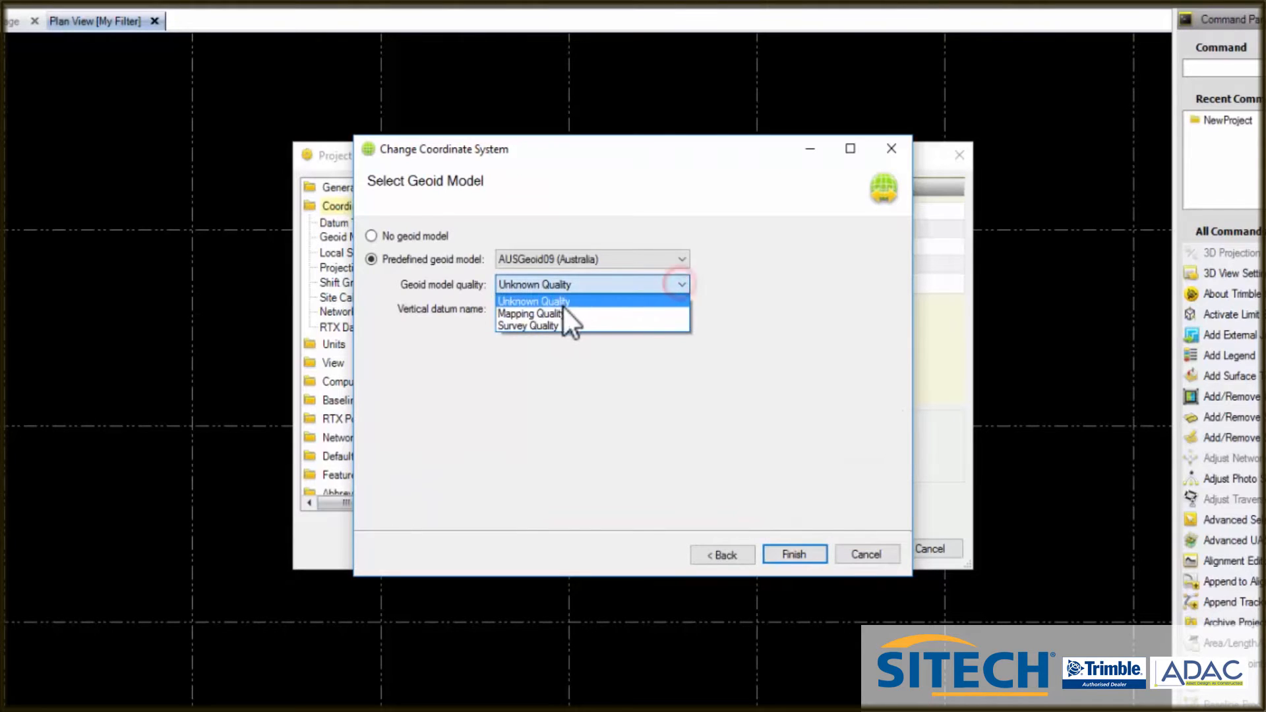
pyautogui.click(551, 325)
pyautogui.click(513, 309)
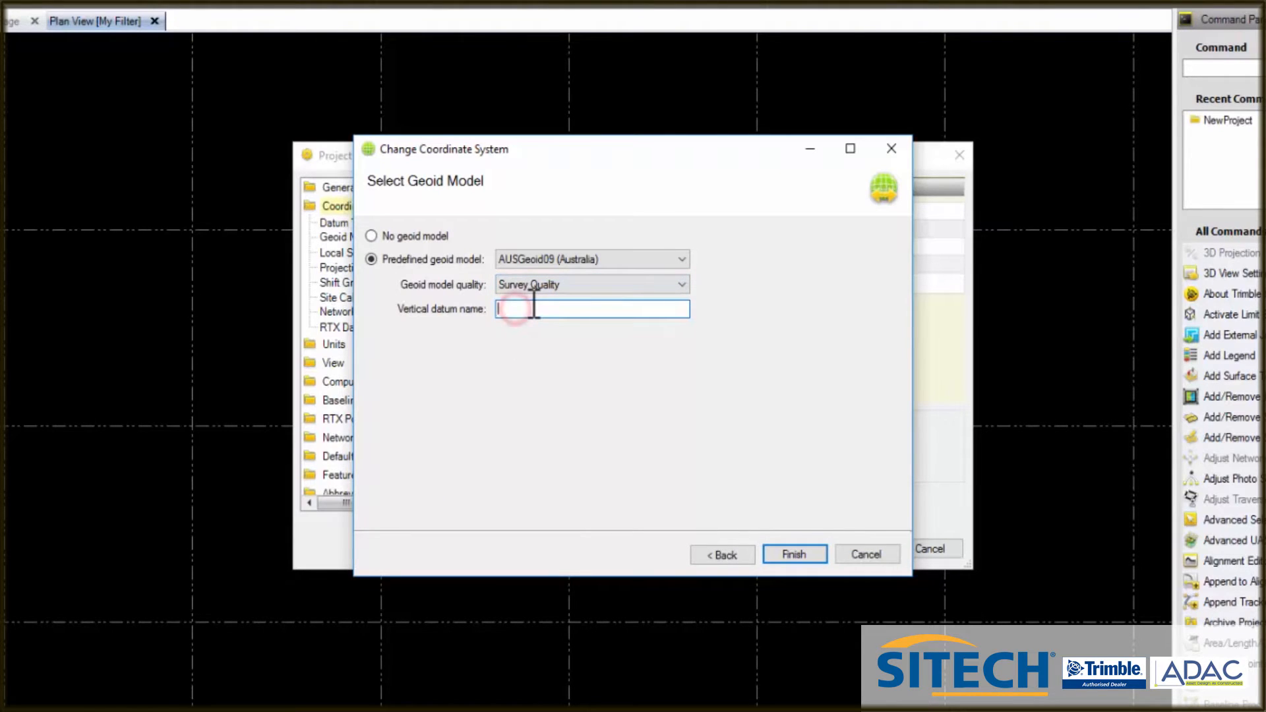
pyautogui.click(804, 556)
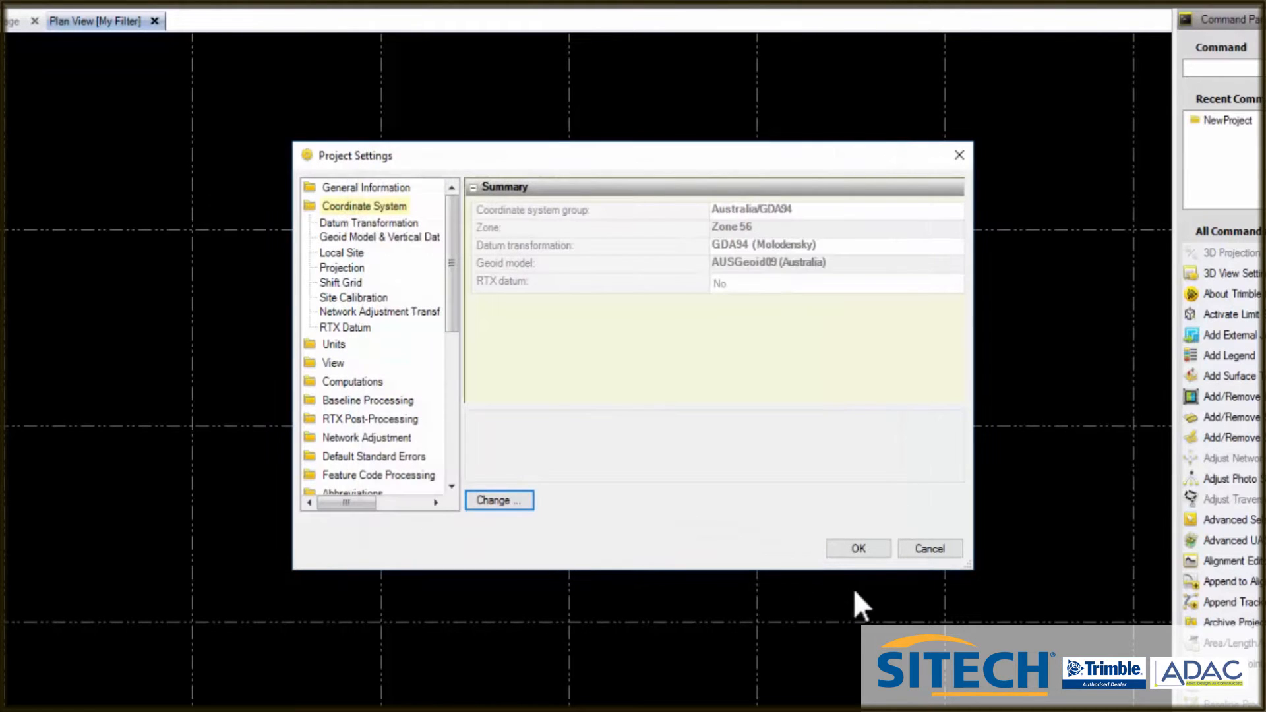
# Assign ADAC_TBC.fxl from the USB drive's ADAC_basics\XML folder as the feature definition file and apply the project settings.
pyautogui.click(412, 476)
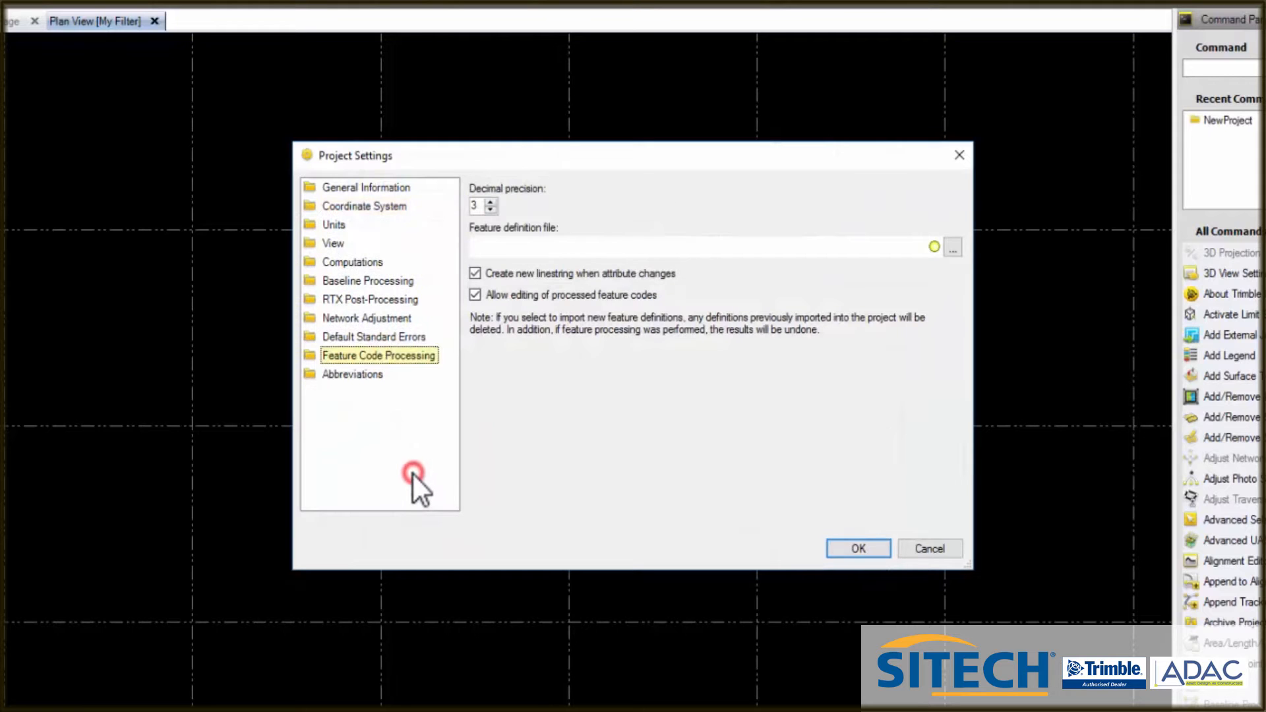
pyautogui.click(954, 246)
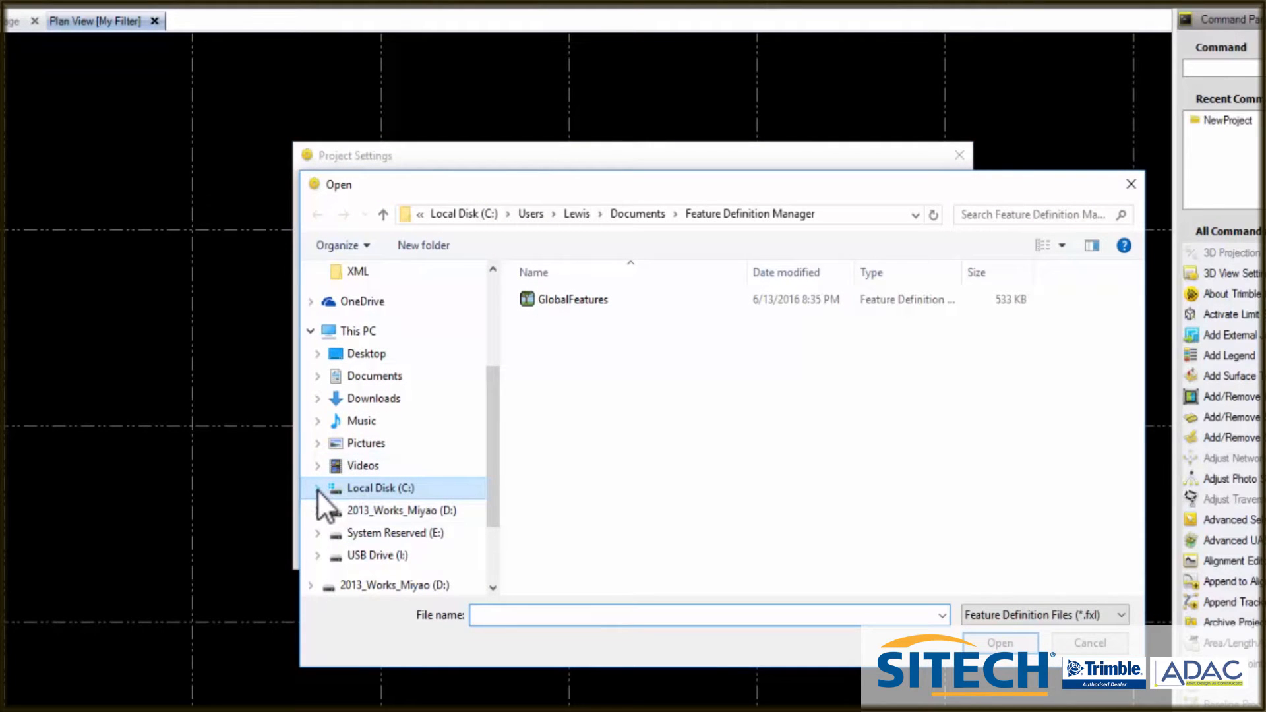
pyautogui.click(317, 555)
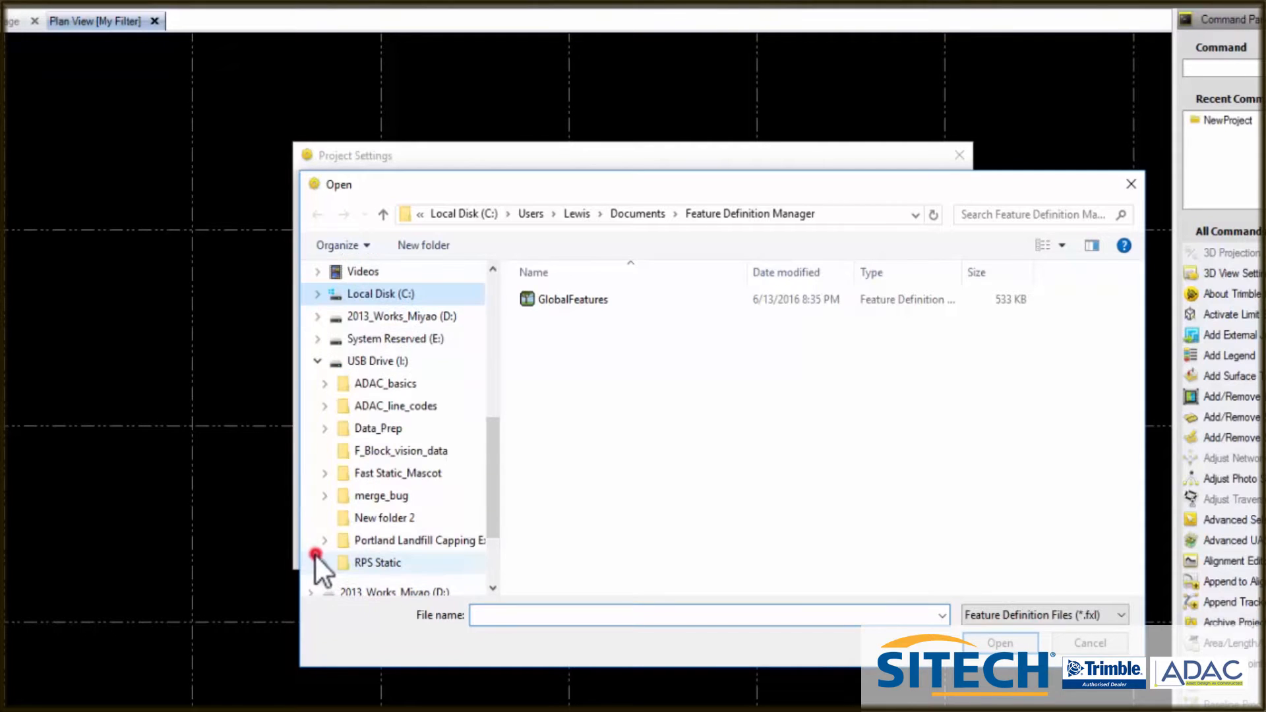
pyautogui.click(325, 384)
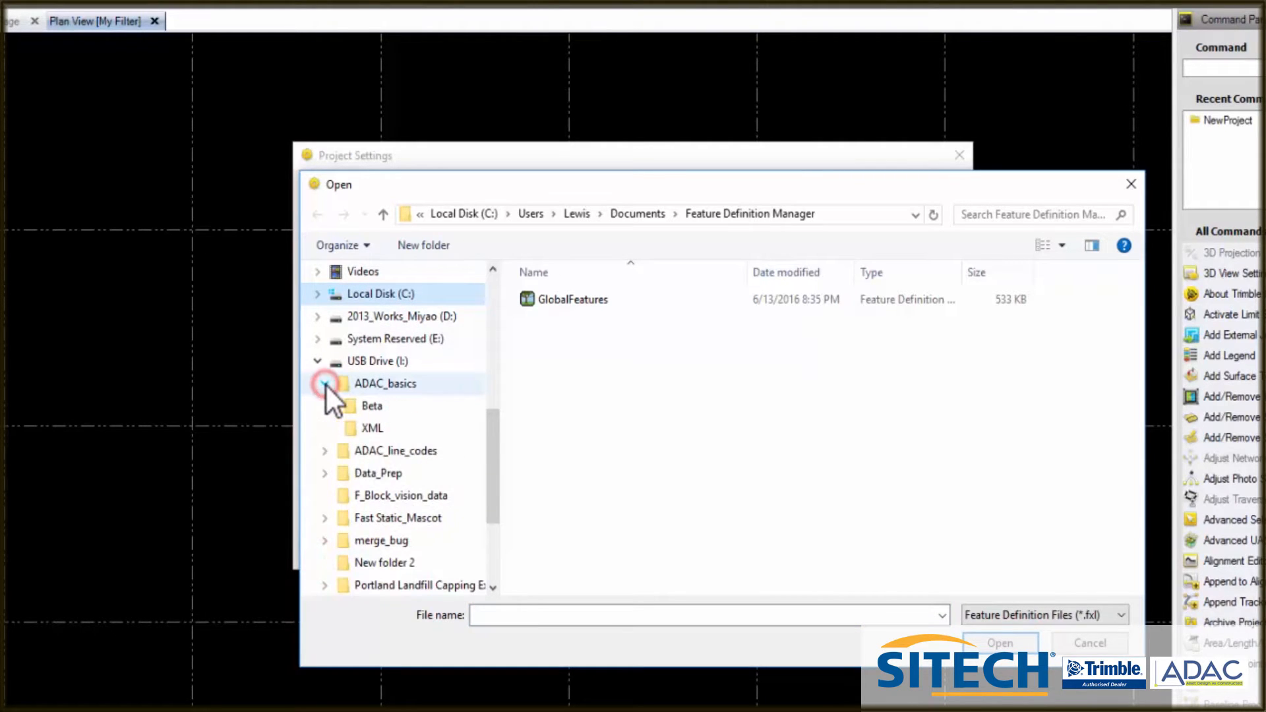
pyautogui.click(352, 430)
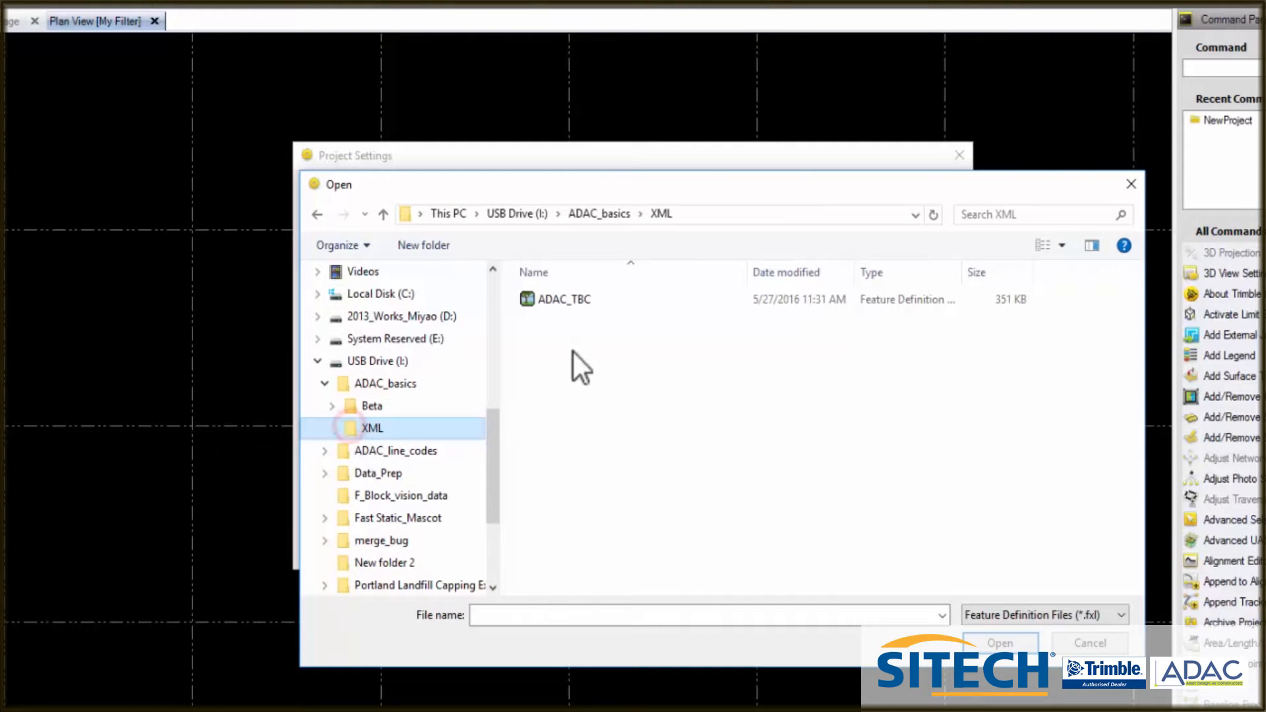
pyautogui.click(557, 300)
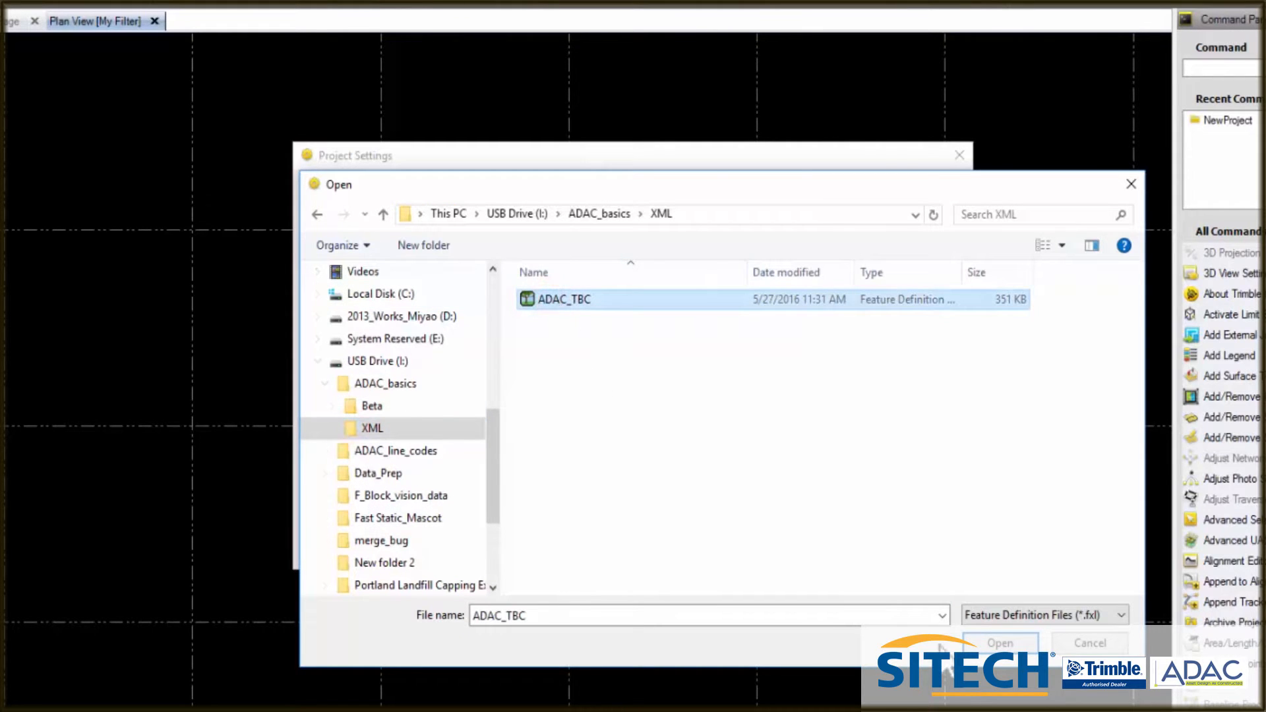
pyautogui.click(1023, 643)
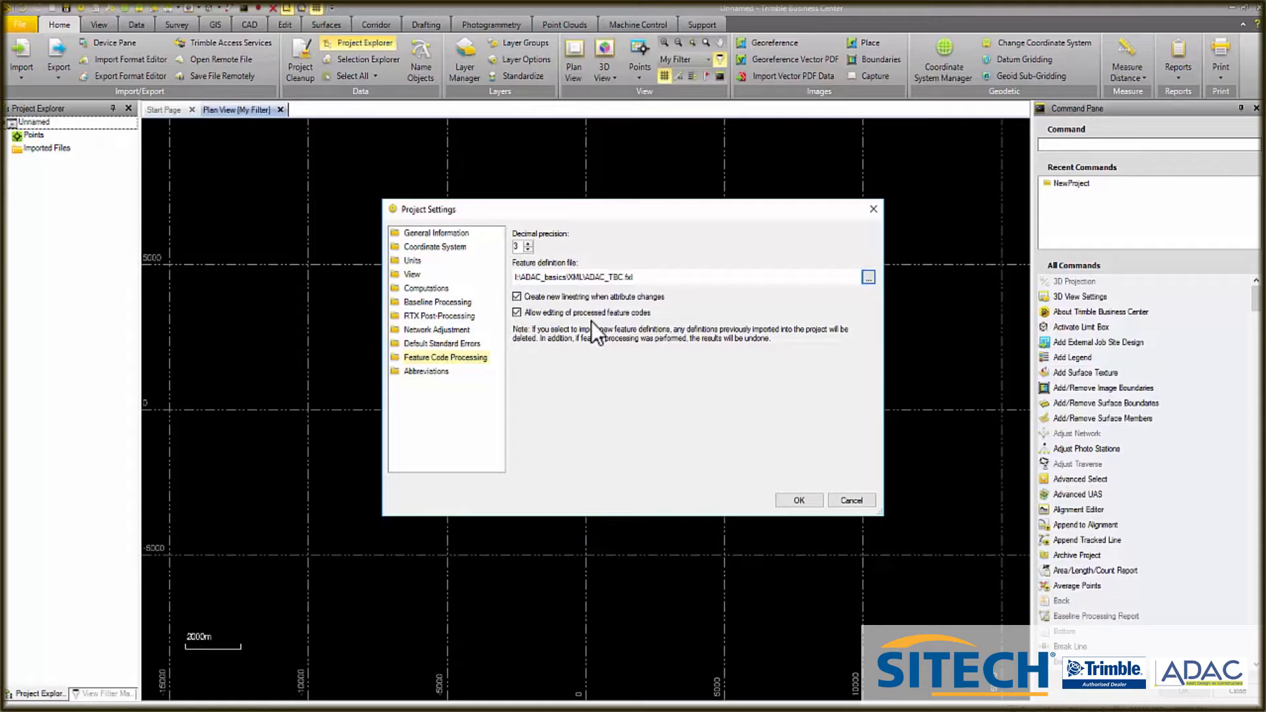
pyautogui.click(807, 503)
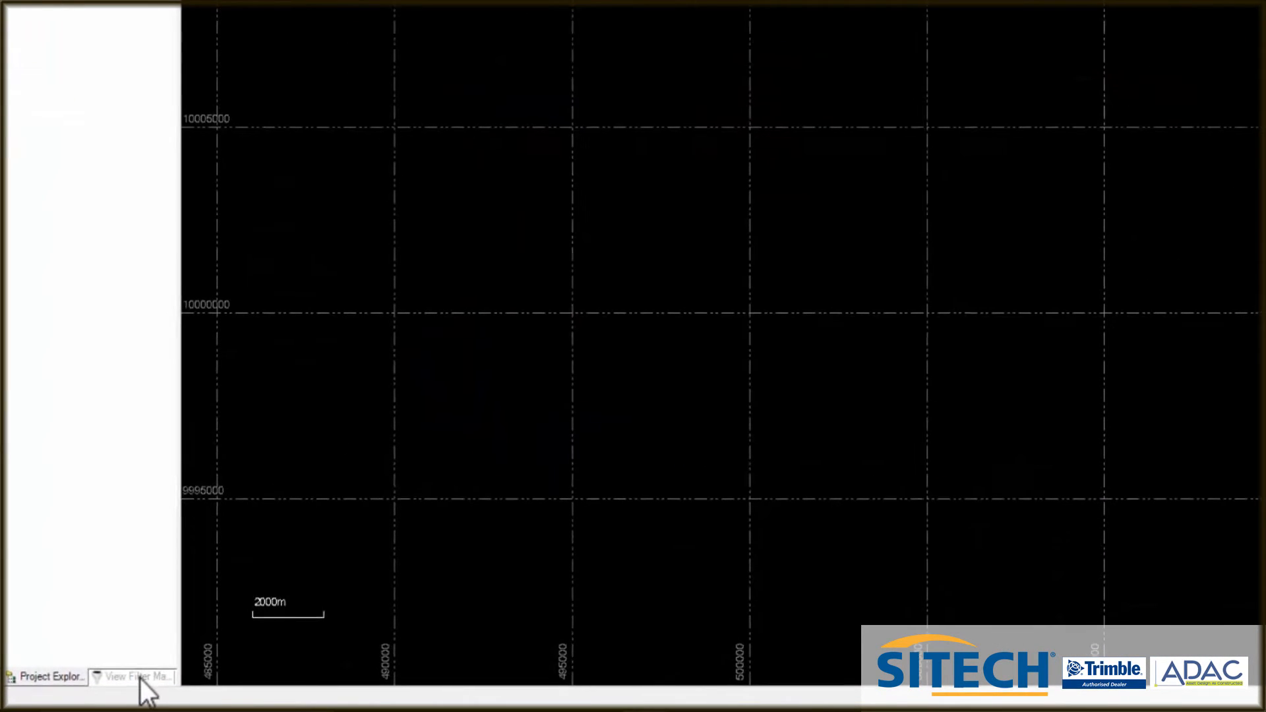
# Display the view filter manager and import ADAC_TBC_example and Surface into the plan view from the USB drive's ADAC_basics\XML folder.
pyautogui.click(137, 678)
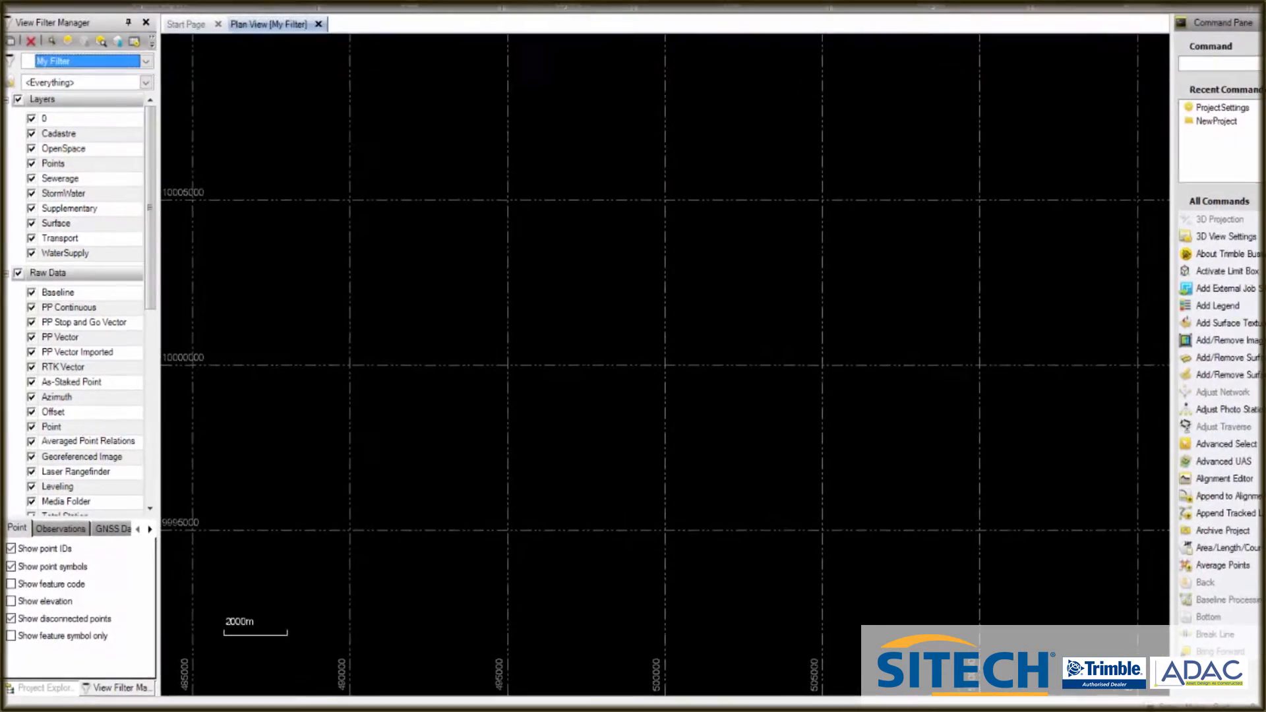
pyautogui.press('super+e')
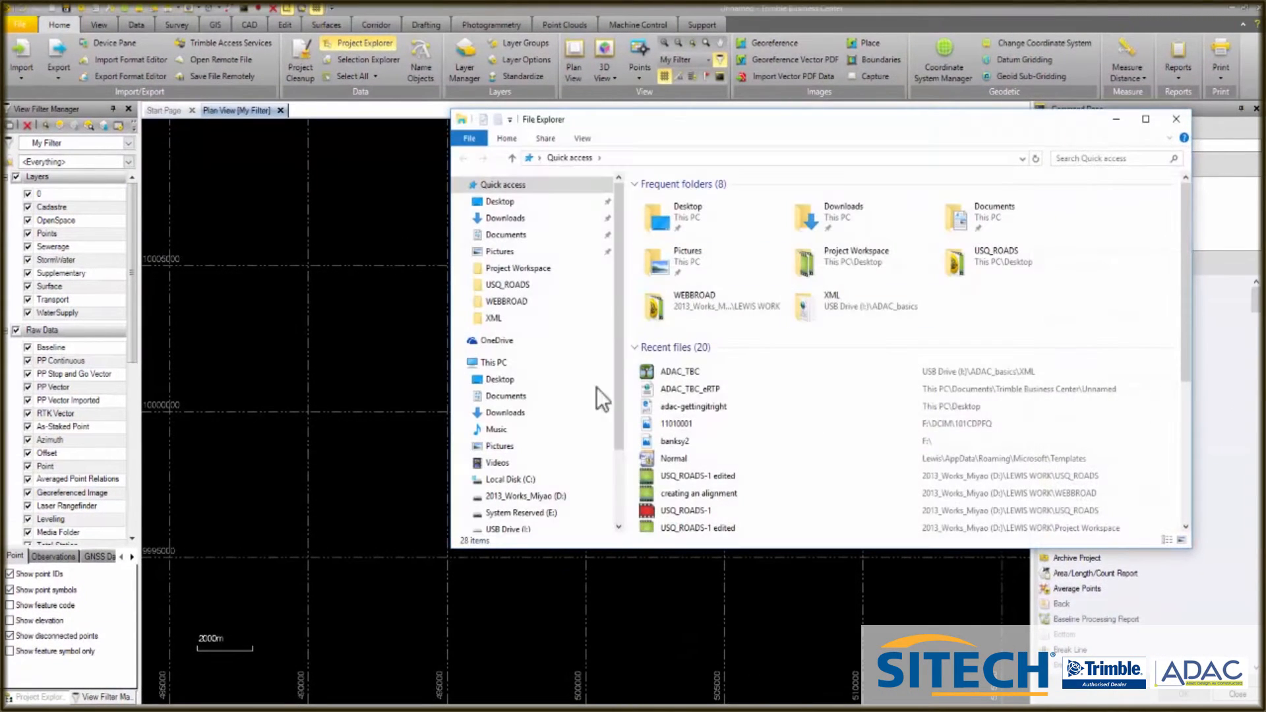
pyautogui.click(504, 530)
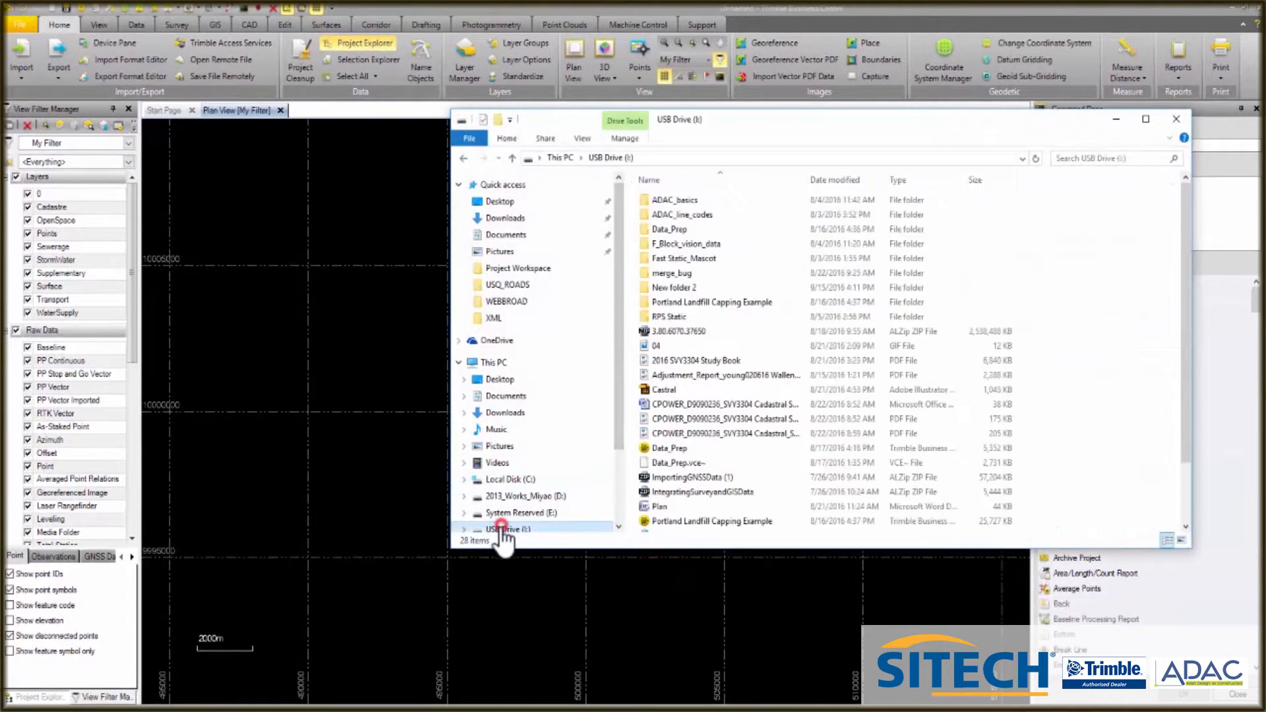
pyautogui.doubleClick(676, 200)
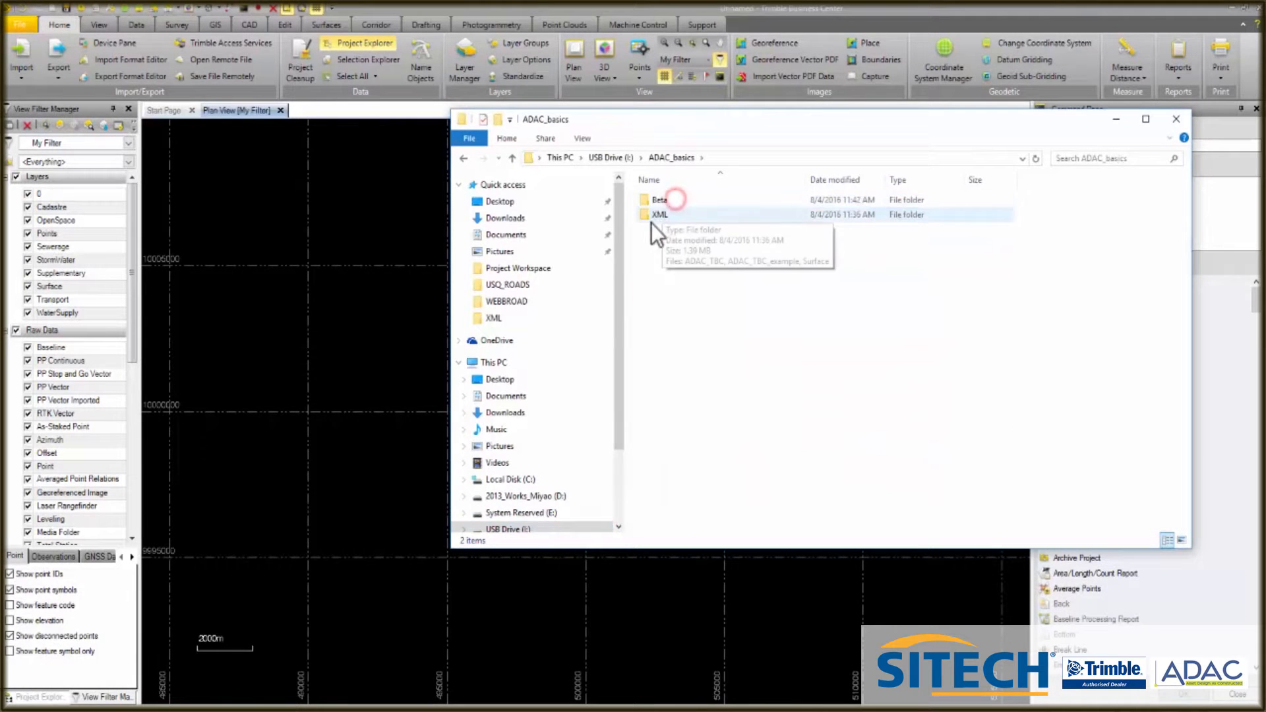
pyautogui.doubleClick(656, 212)
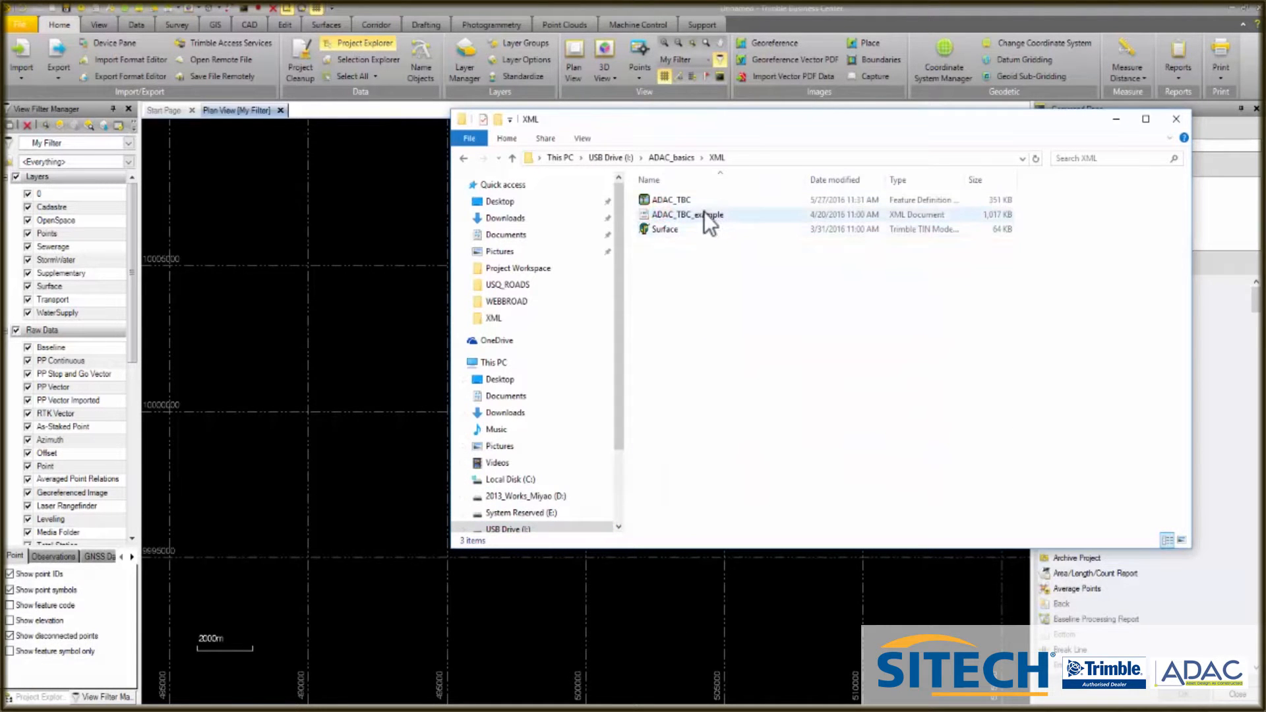
pyautogui.moveTo(703, 211); pyautogui.dragTo(397, 334)
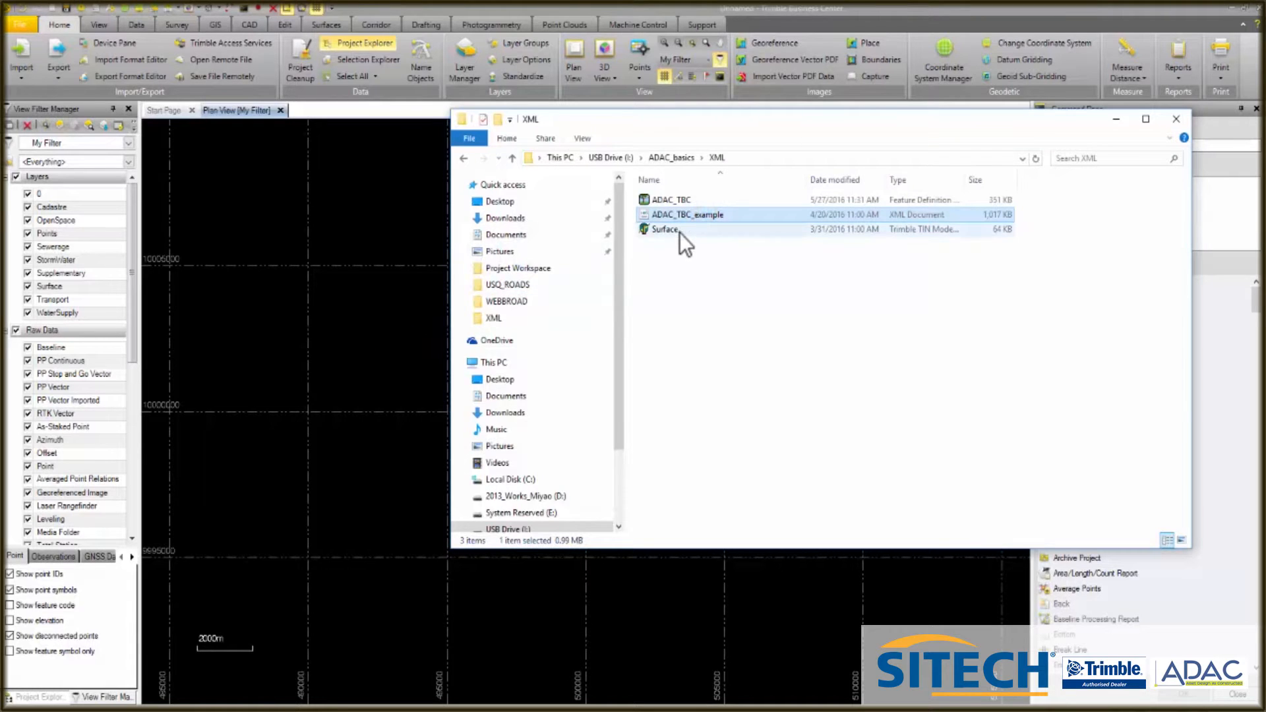
pyautogui.moveTo(670, 230); pyautogui.dragTo(430, 384)
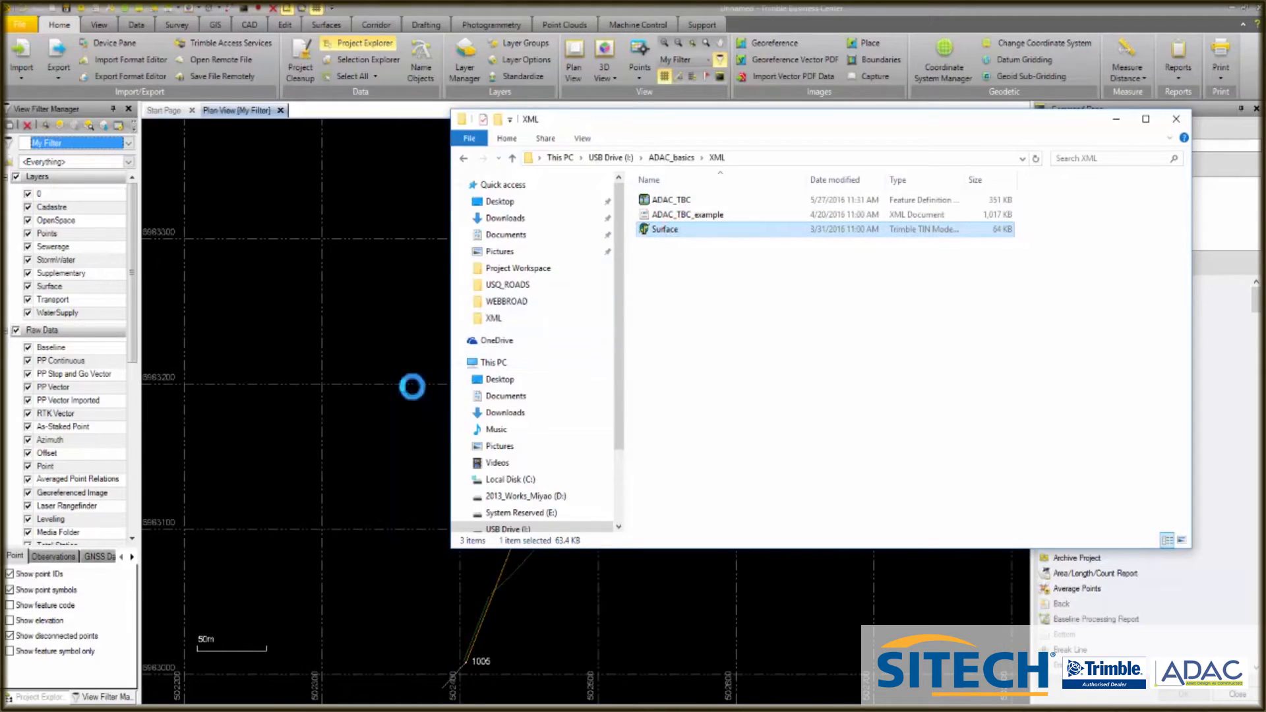
pyautogui.click(1113, 119)
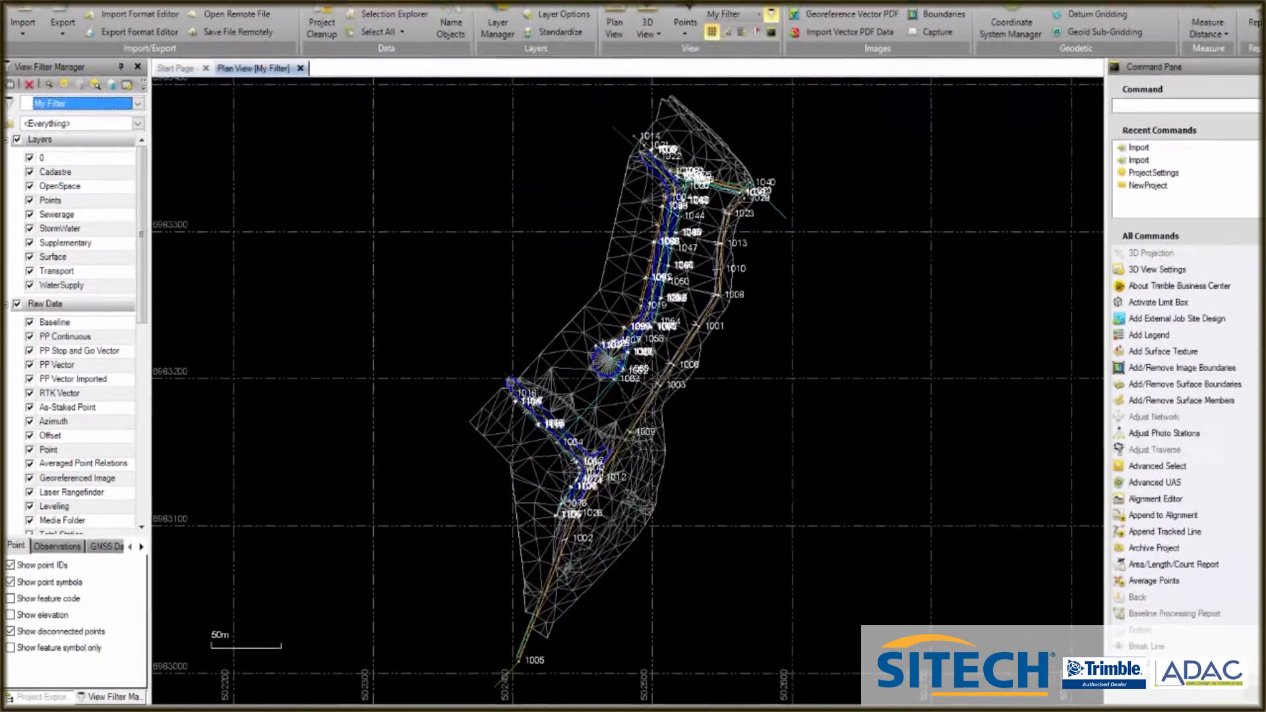
# Hide all surfaces and the point IDs in the plan view through the view filter.
pyautogui.moveTo(153, 252); pyautogui.dragTo(164, 478)
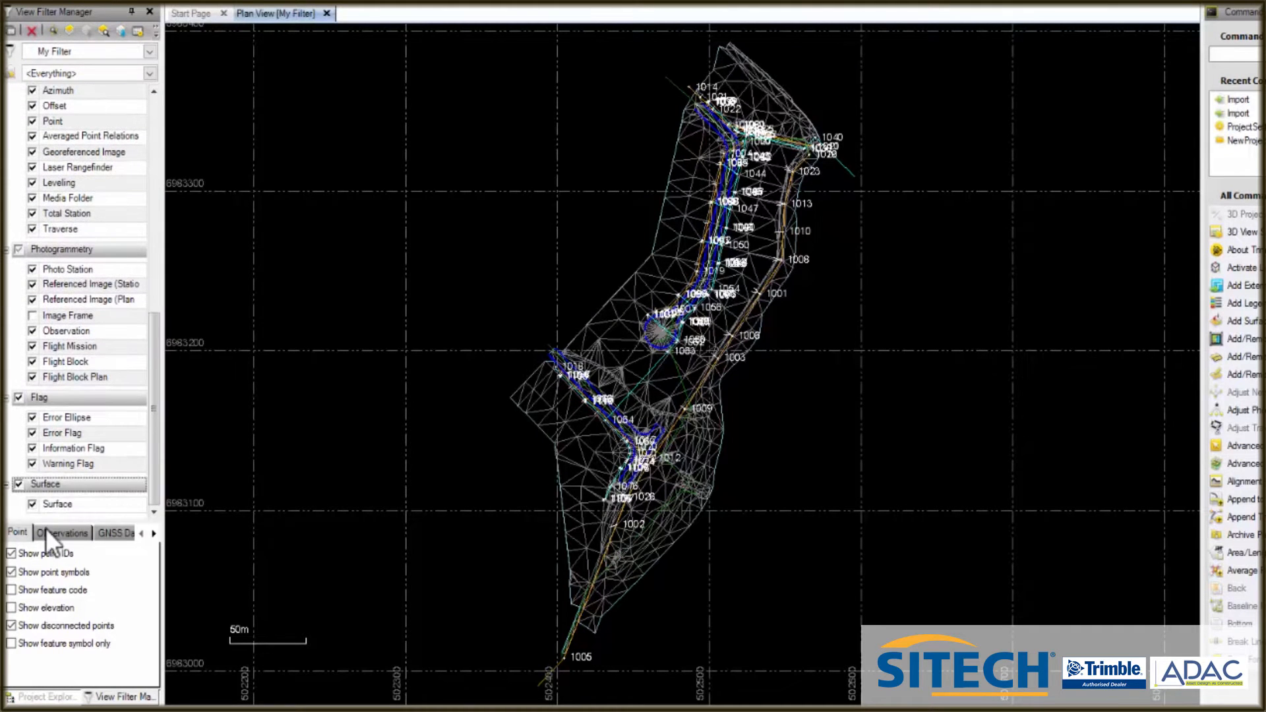
pyautogui.click(19, 484)
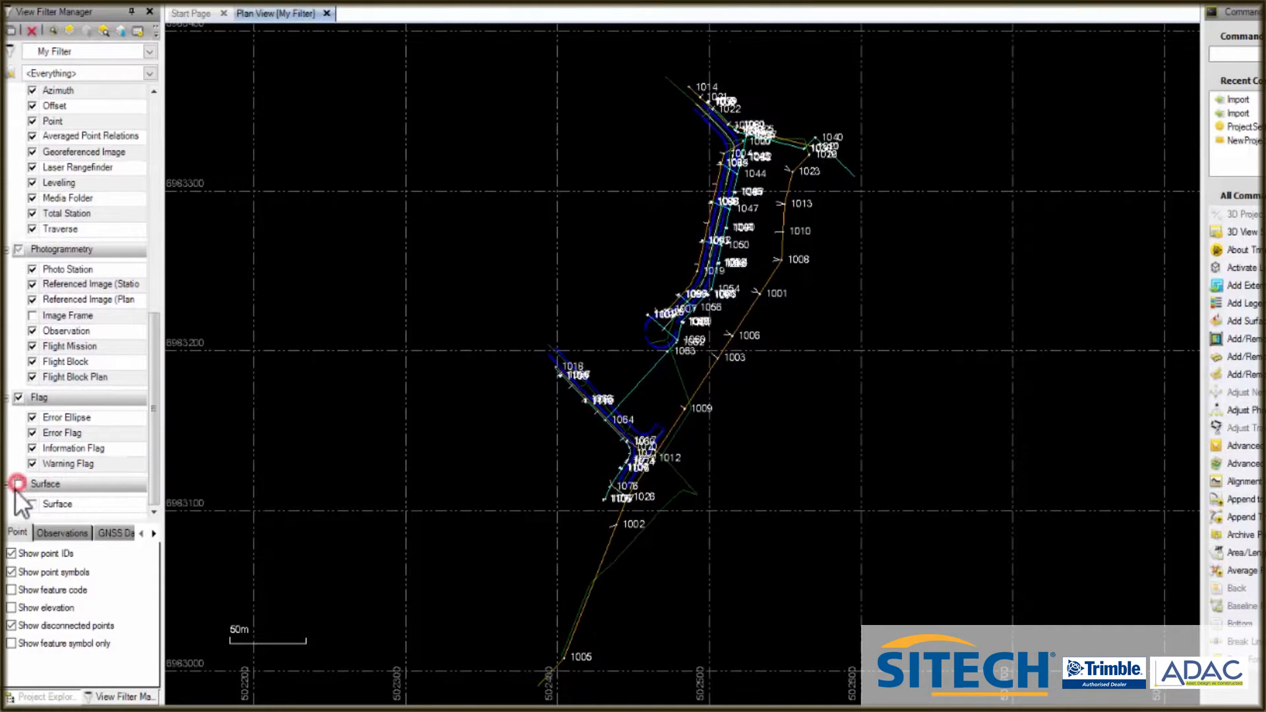
pyautogui.click(11, 554)
pyautogui.scroll(5, 702, 233)
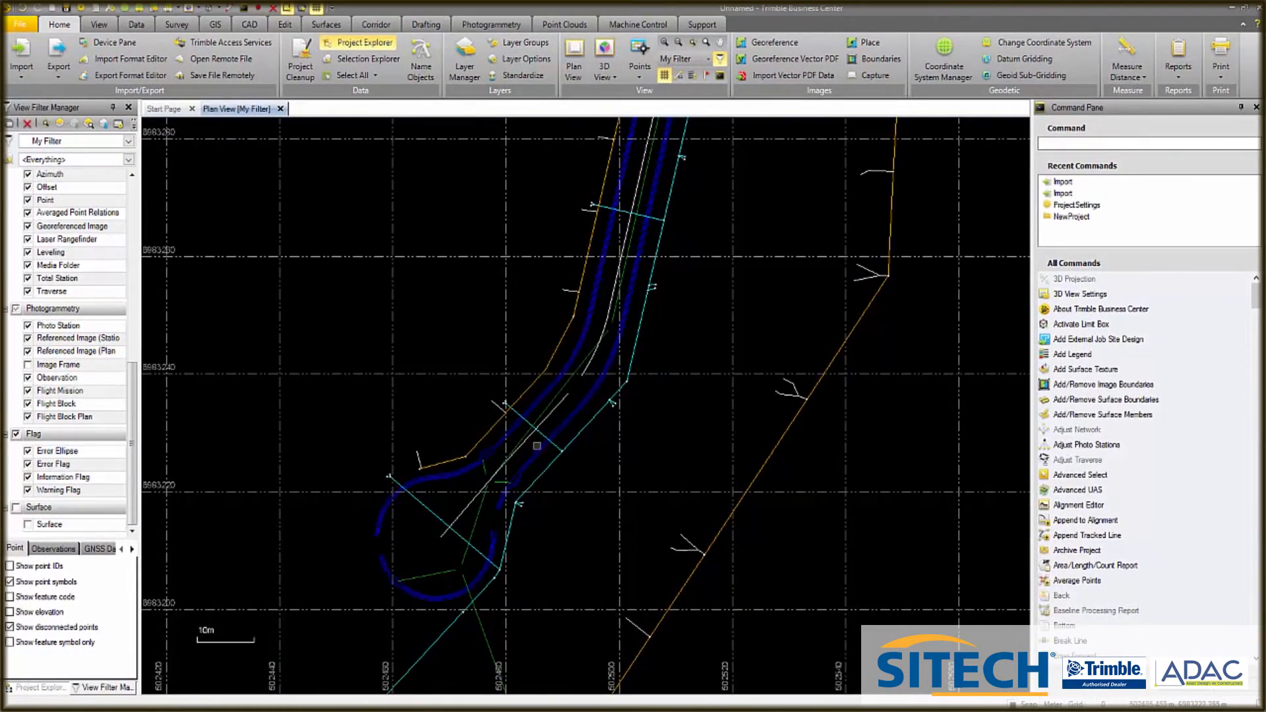
# Examine the ADAC attributes of an orange sewer pipe segment east of the road, including its class, lining and protection options.
pyautogui.click(785, 434)
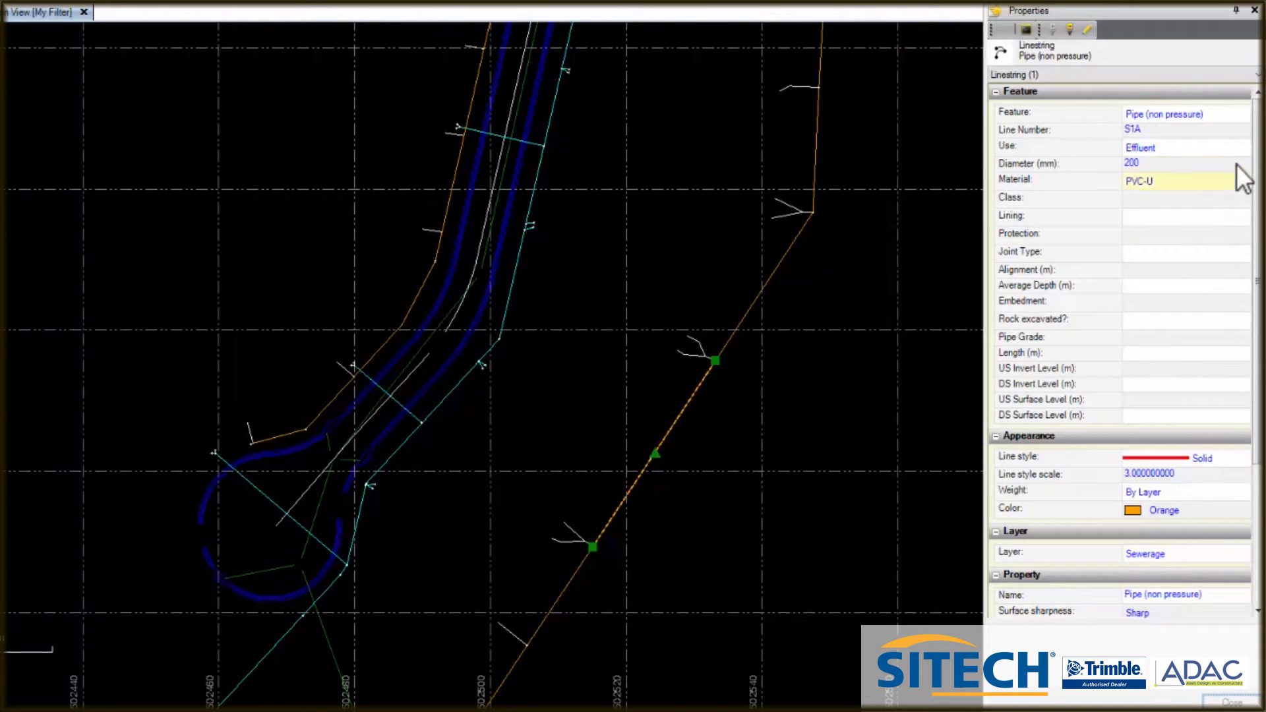
pyautogui.click(1233, 201)
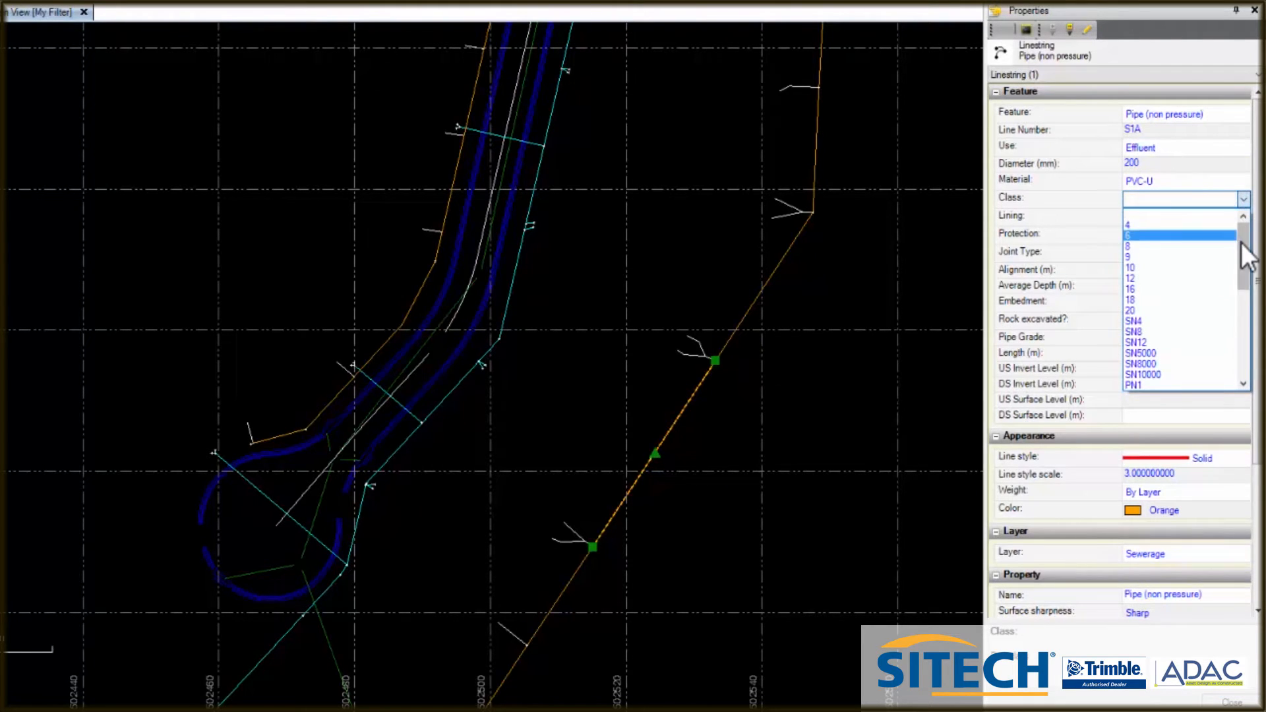
pyautogui.click(1228, 200)
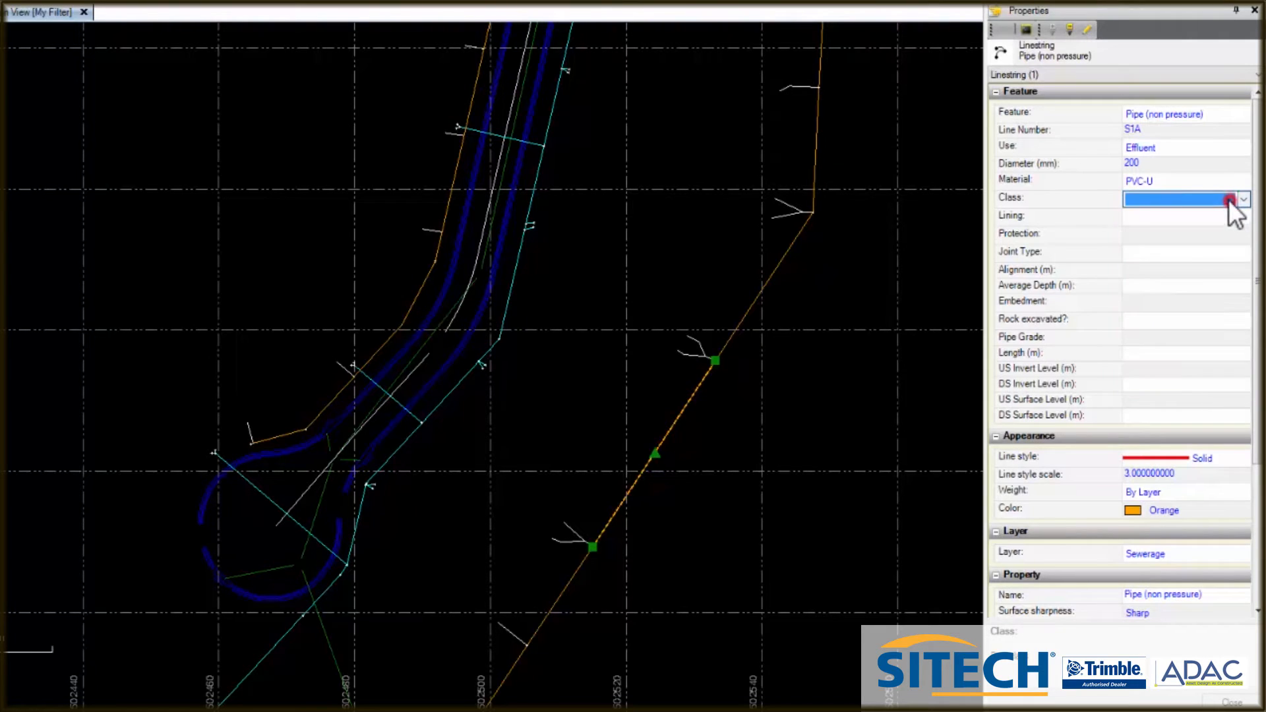
pyautogui.click(1235, 221)
pyautogui.click(1237, 231)
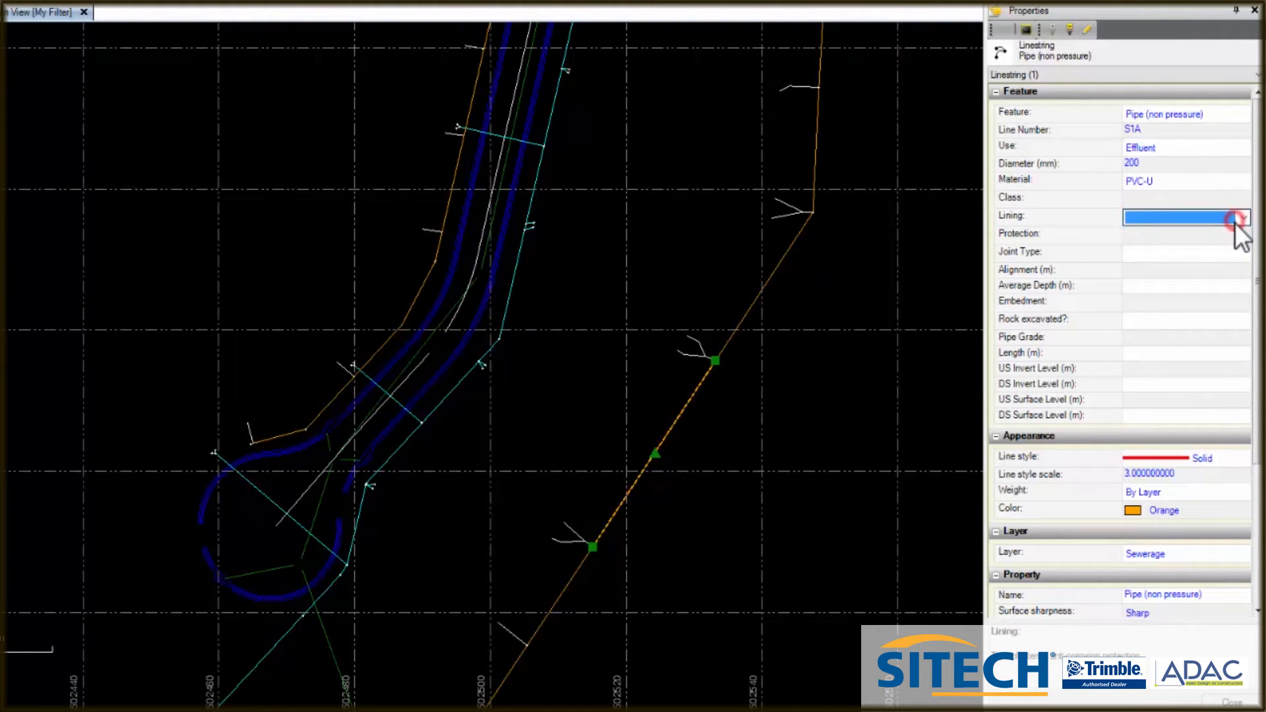
pyautogui.click(1233, 235)
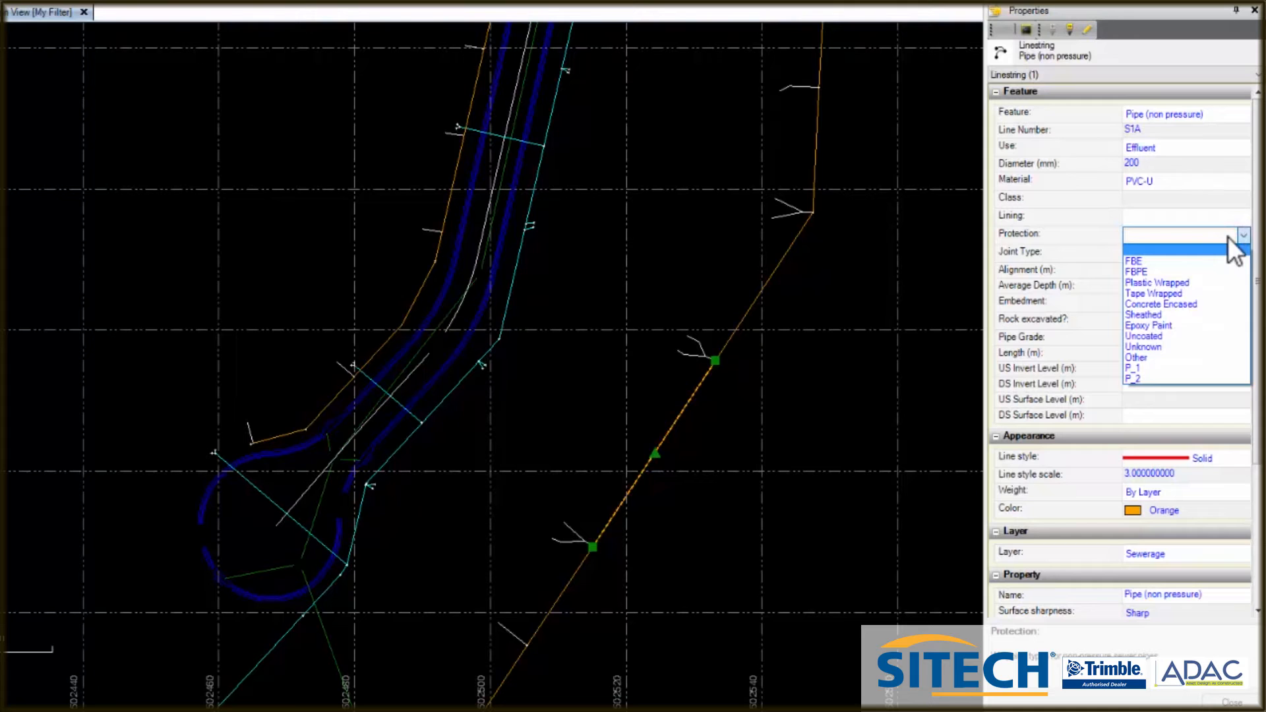
pyautogui.click(1228, 239)
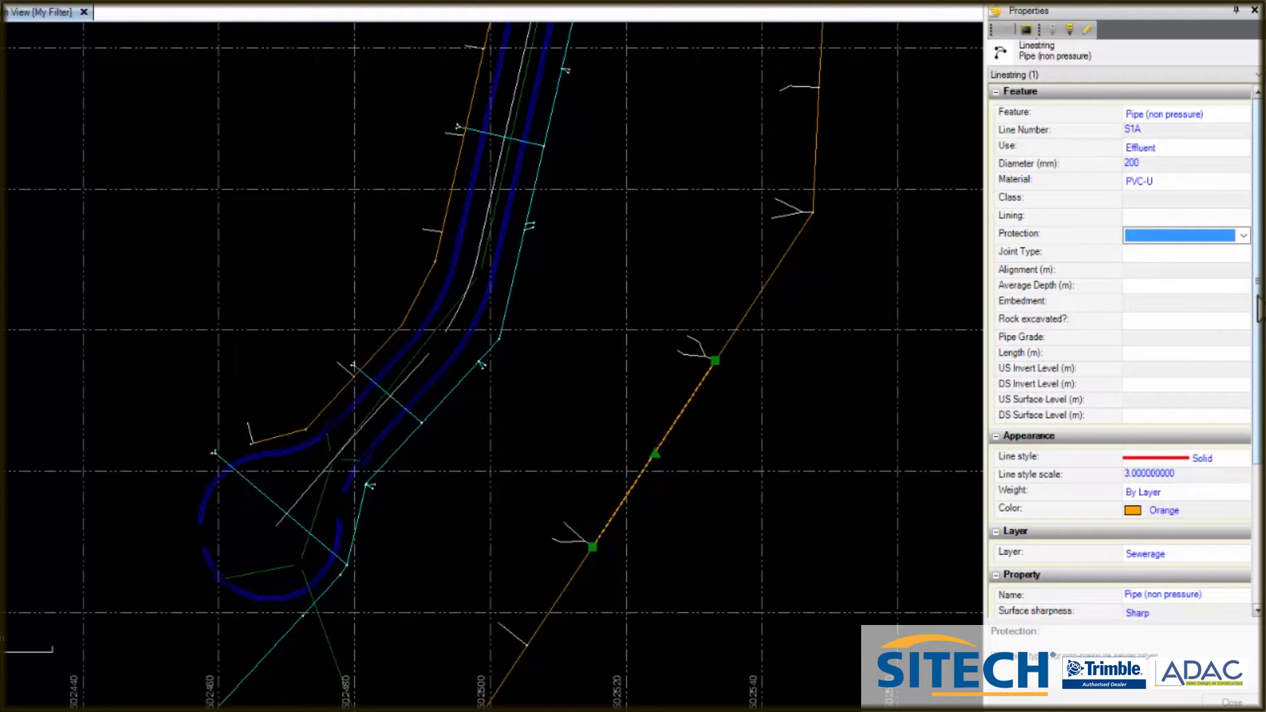
pyautogui.scroll(-3, 1101, 395)
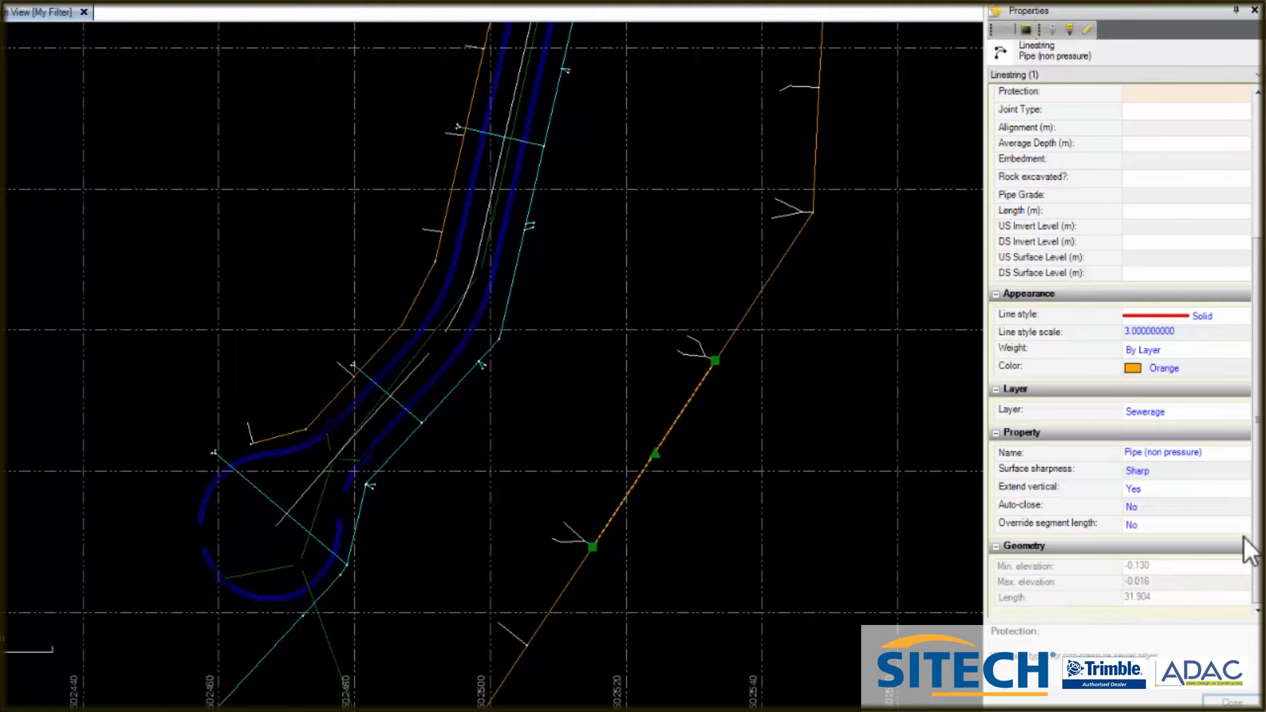
pyautogui.moveTo(1260, 534); pyautogui.dragTo(1260, 463)
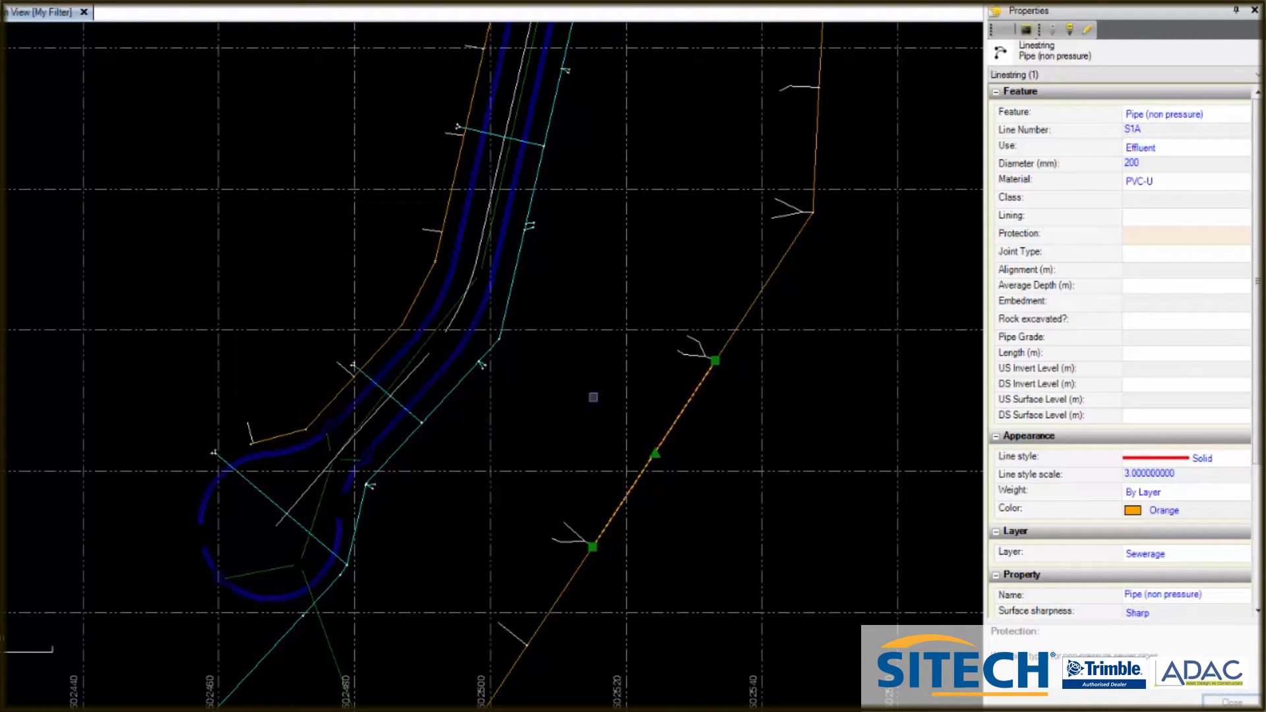
pyautogui.click(614, 283)
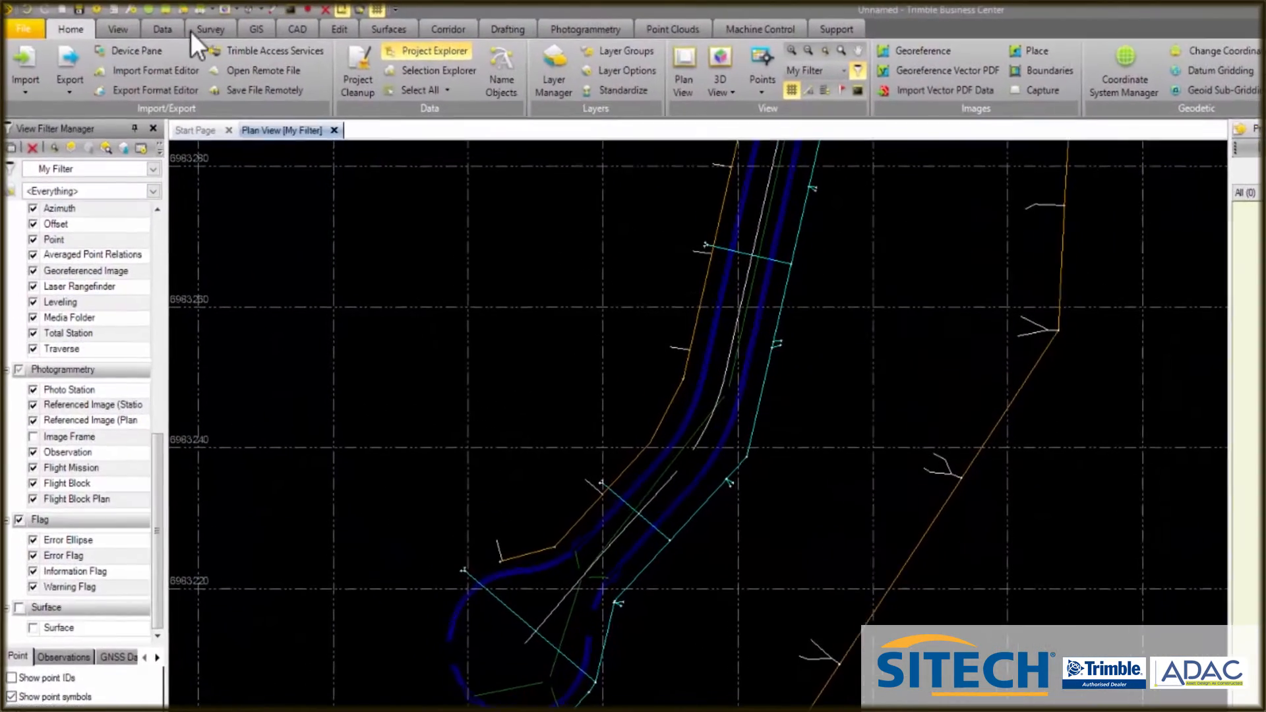
# Display the feature spreadsheet and list the Pipe (non pressure) features in it.
pyautogui.click(204, 29)
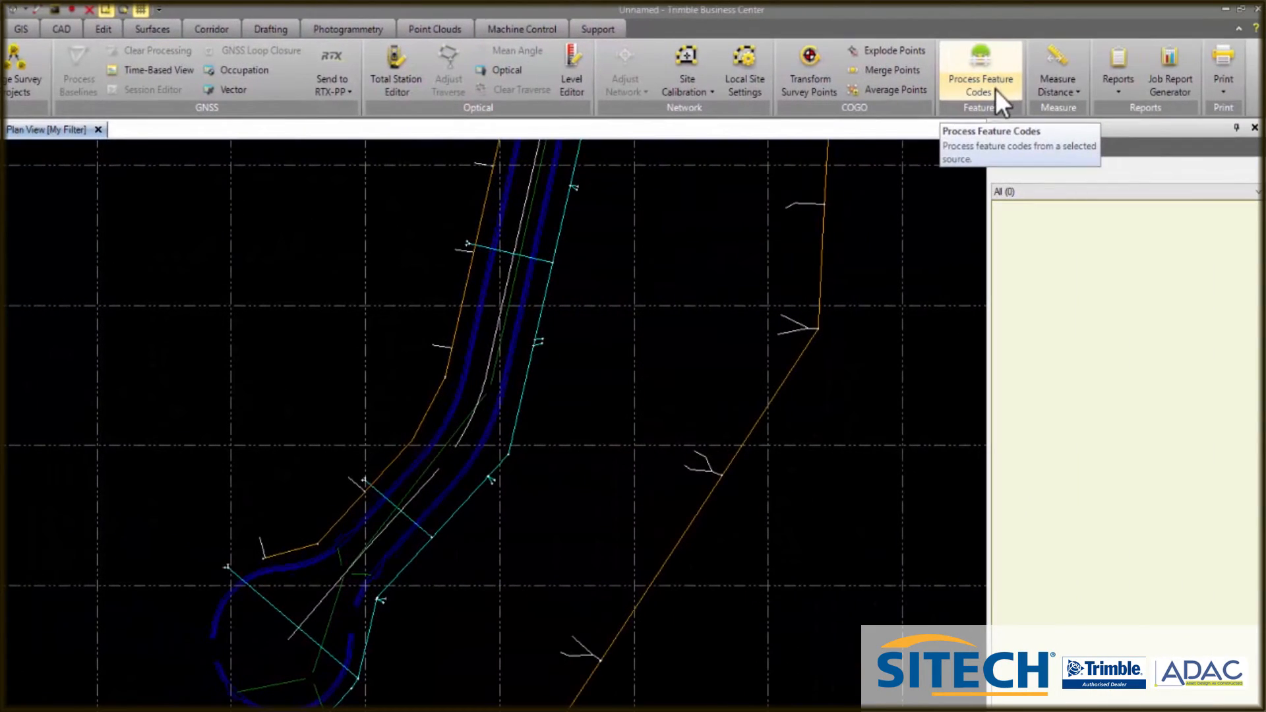
pyautogui.click(983, 104)
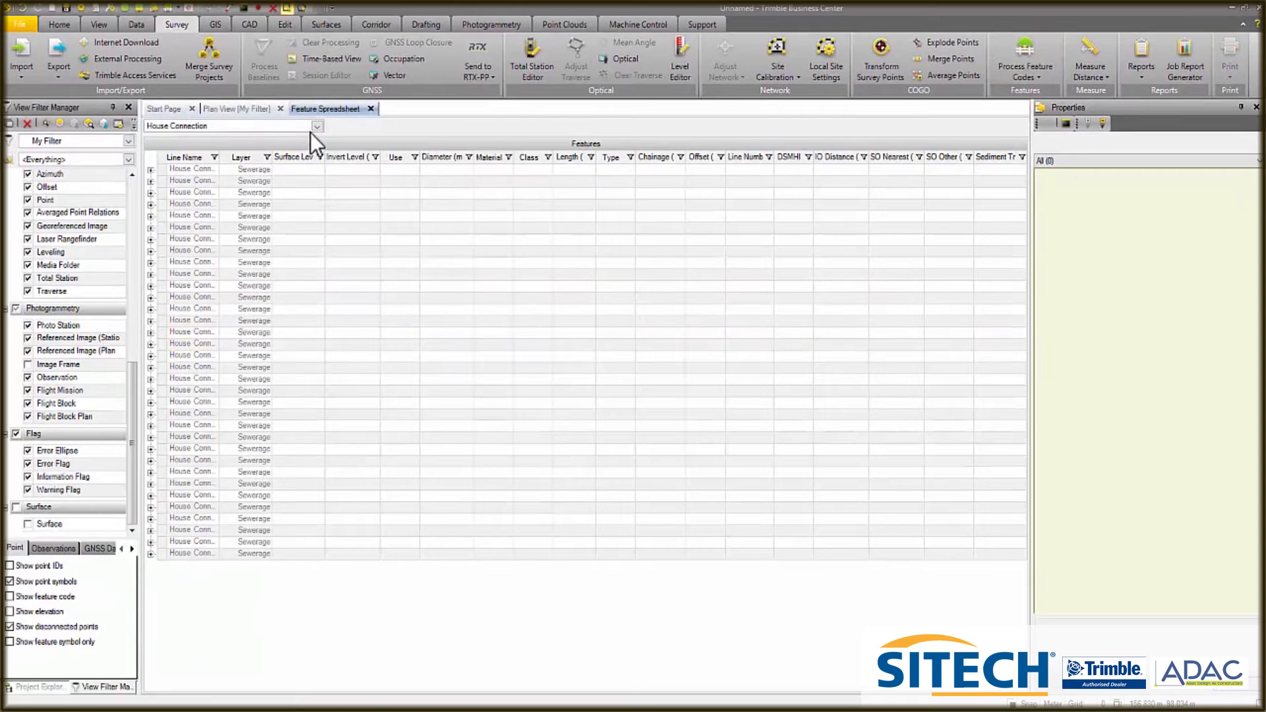
pyautogui.click(317, 125)
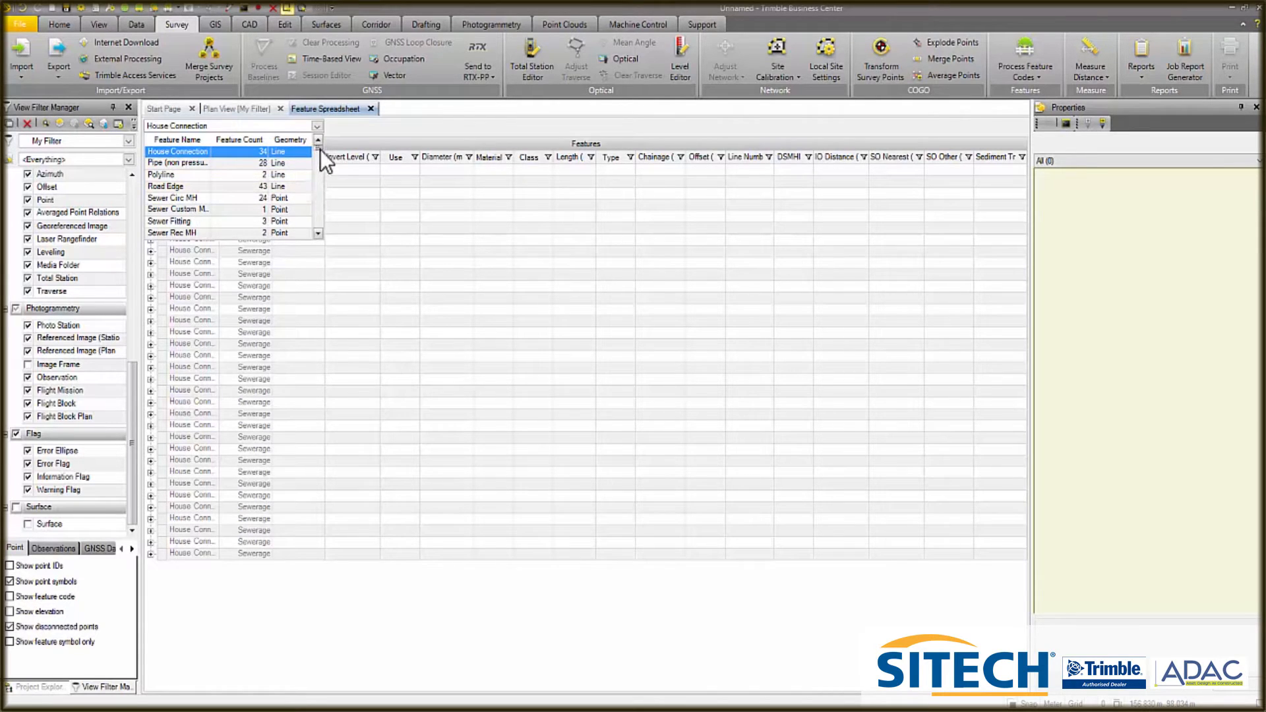
pyautogui.click(188, 163)
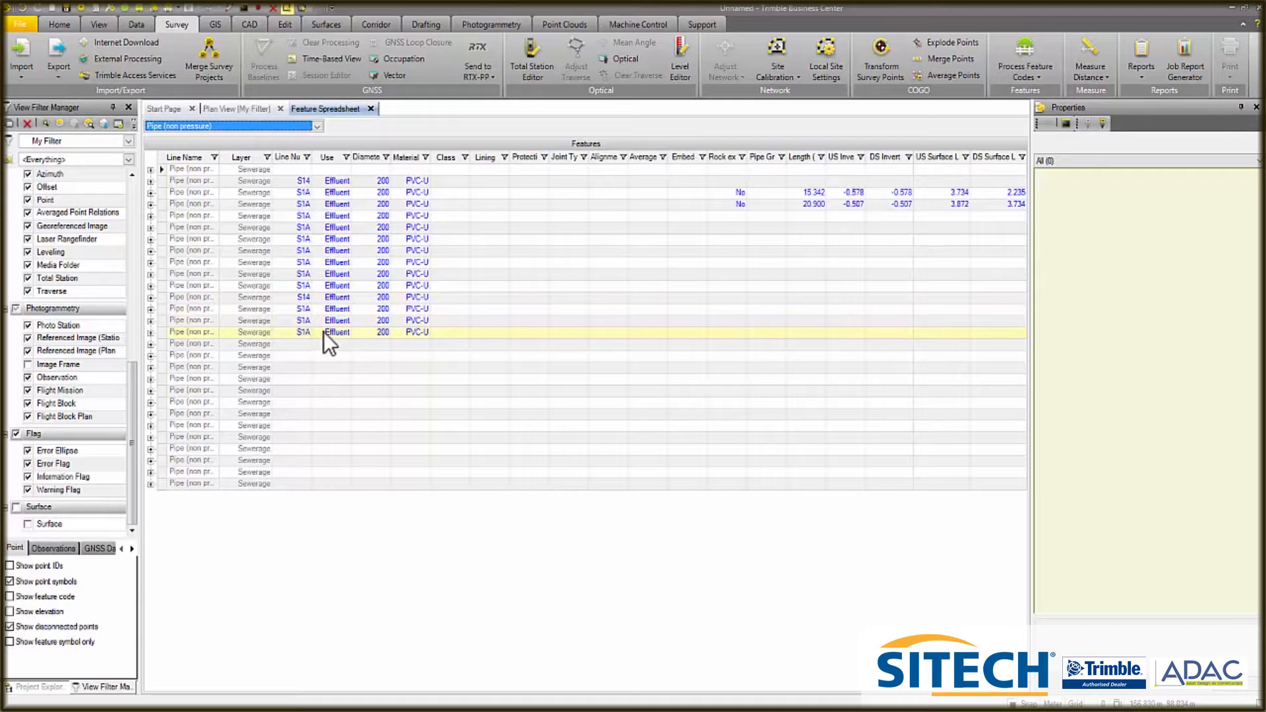
# Set the line number of the two pipes numbered S14 to S1A.
pyautogui.click(164, 296)
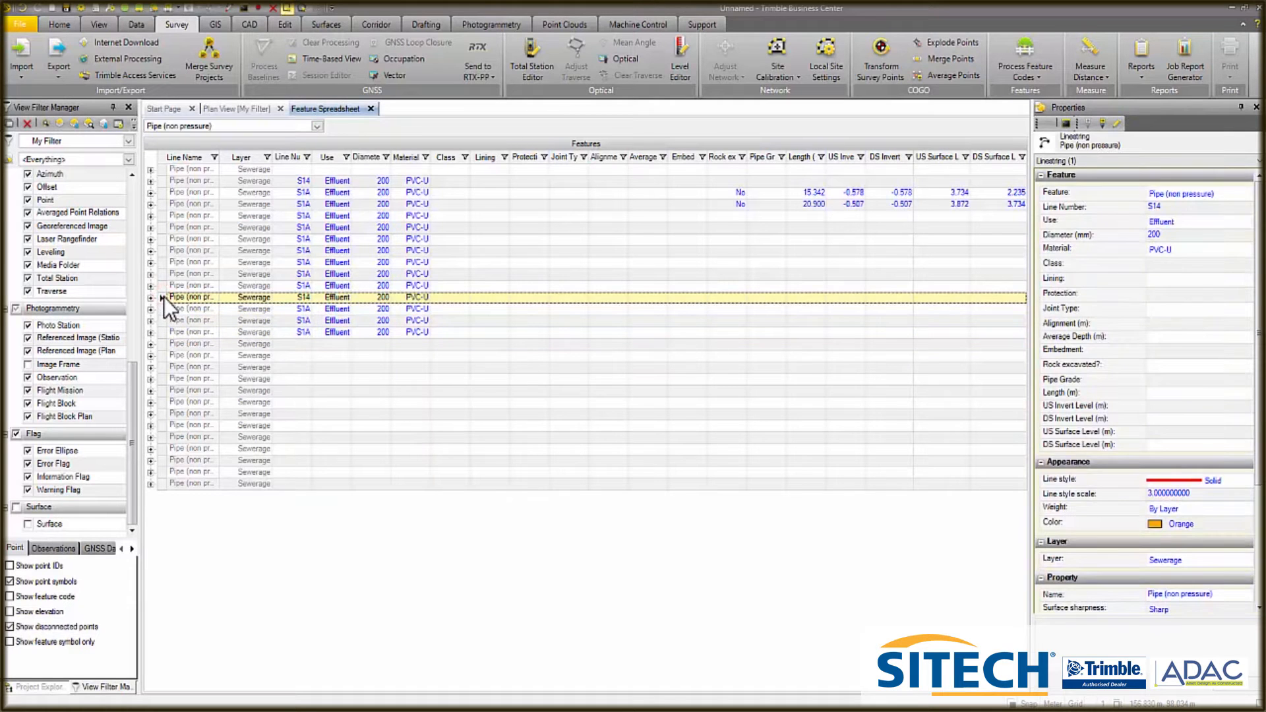
pyautogui.keyDown('ctrl'); pyautogui.click(164, 182); pyautogui.keyUp('ctrl')
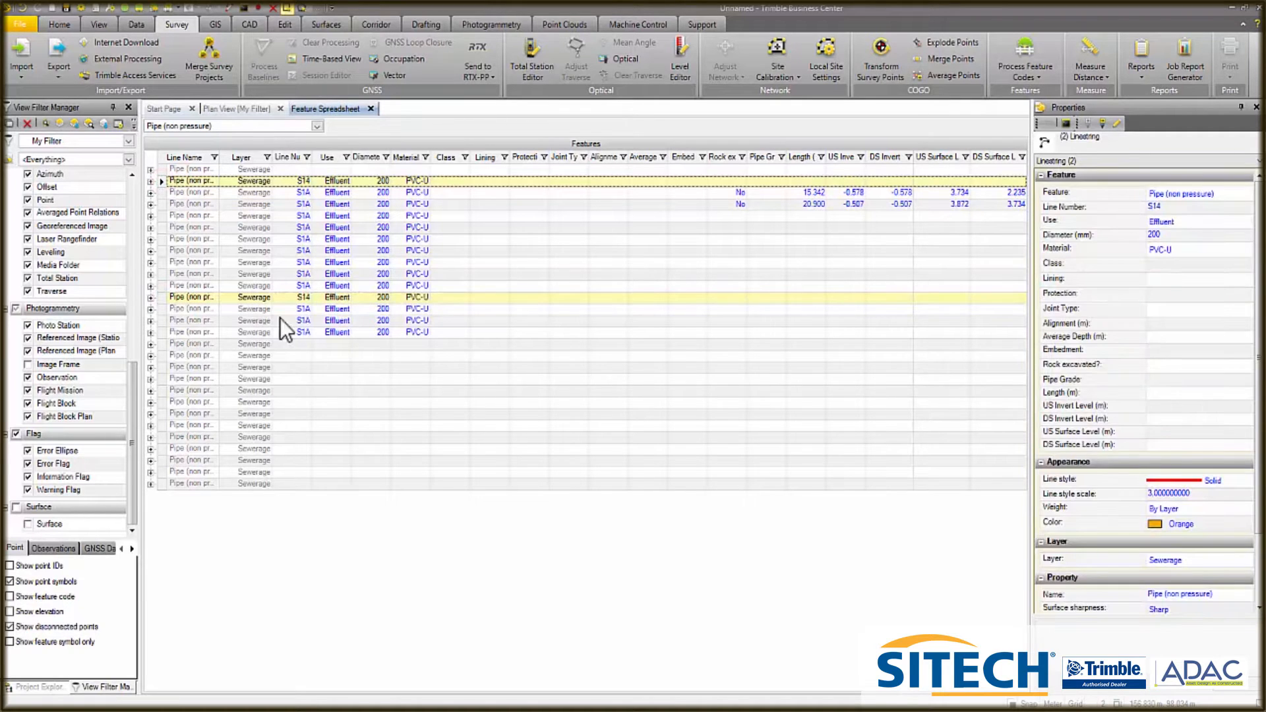
pyautogui.click(1160, 206)
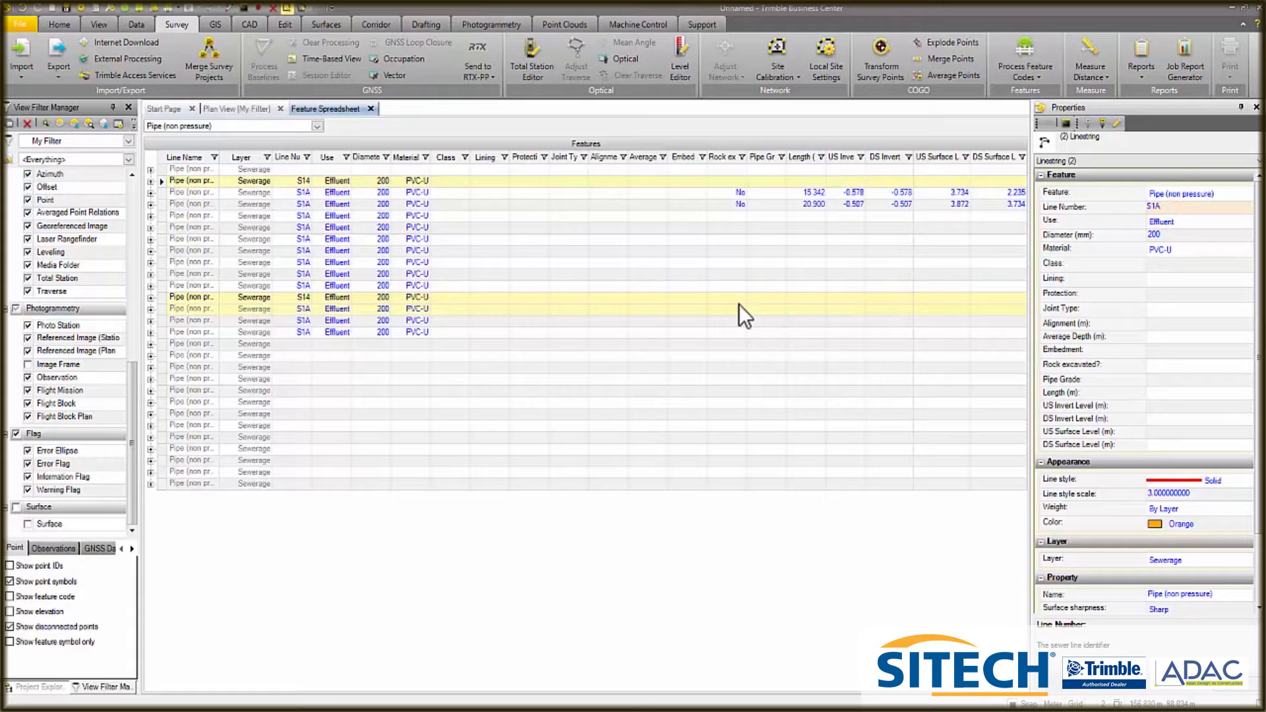
pyautogui.press('Return')
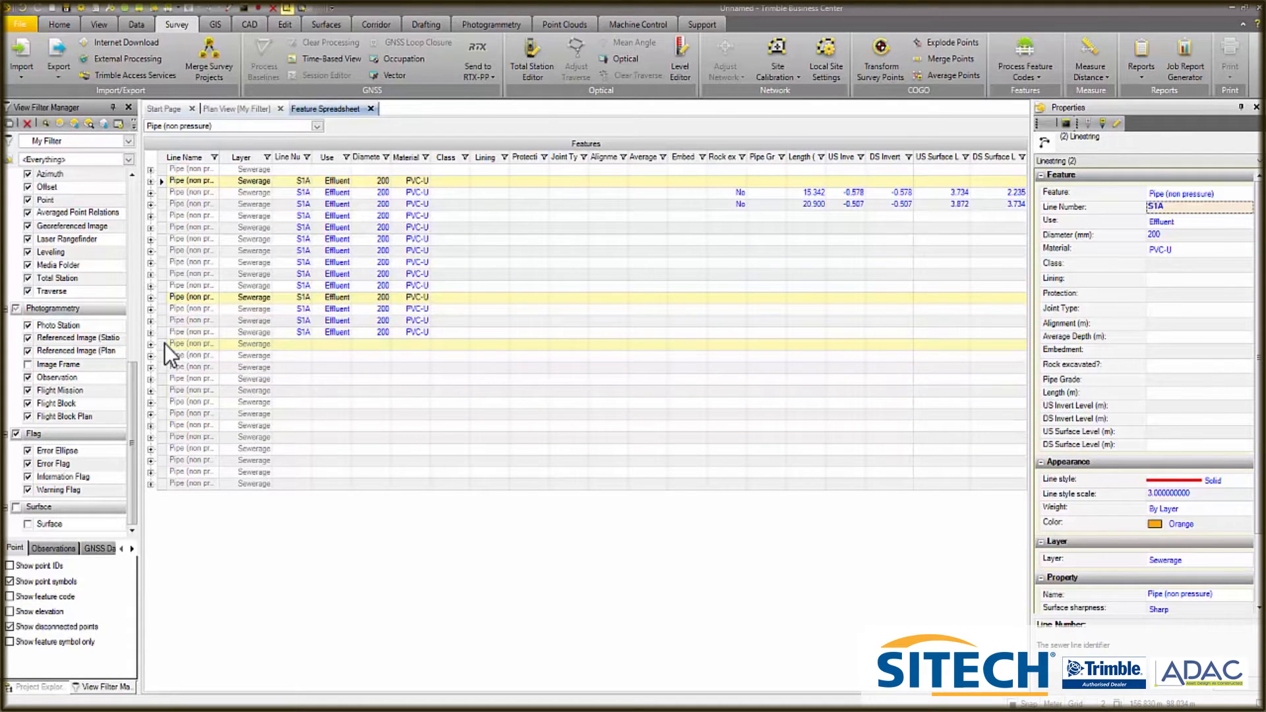
# Locate the first pipe of the spreadsheet, which has no attributes, in the plan view.
pyautogui.click(160, 168)
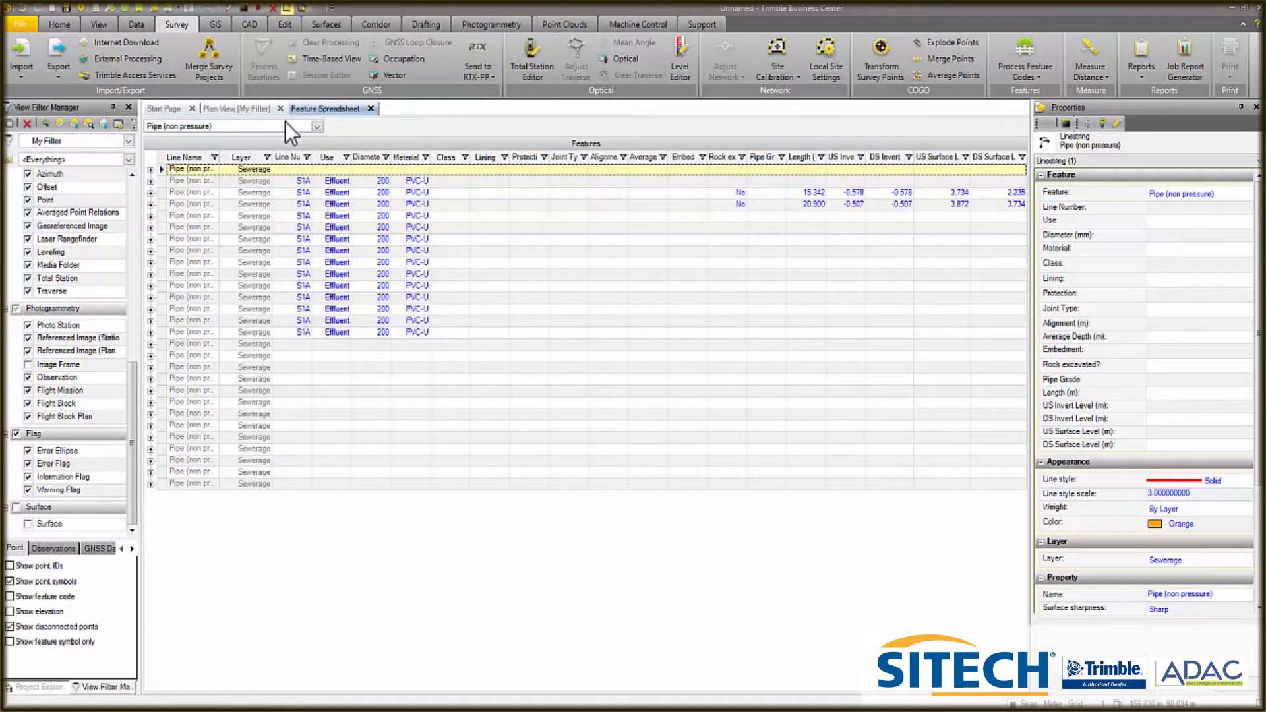
pyautogui.click(236, 108)
pyautogui.scroll(-4, 343, 455)
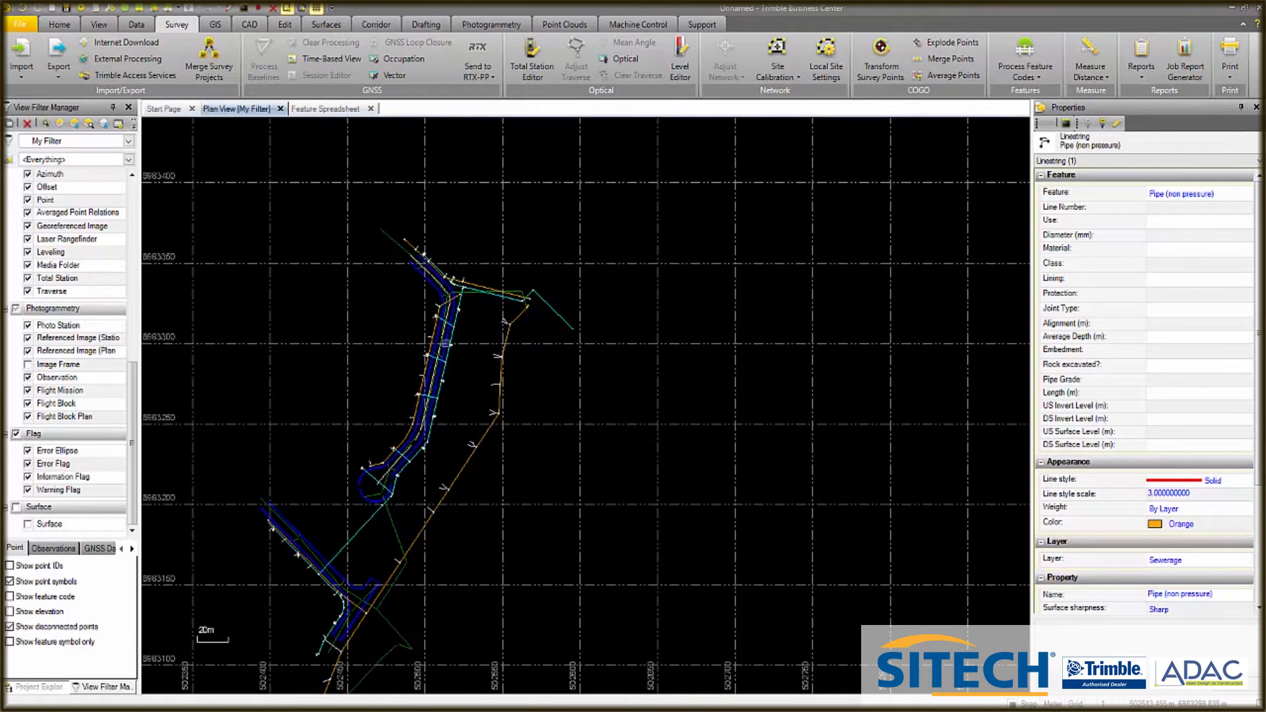
pyautogui.scroll(5, 521, 310)
pyautogui.scroll(5, 555, 338)
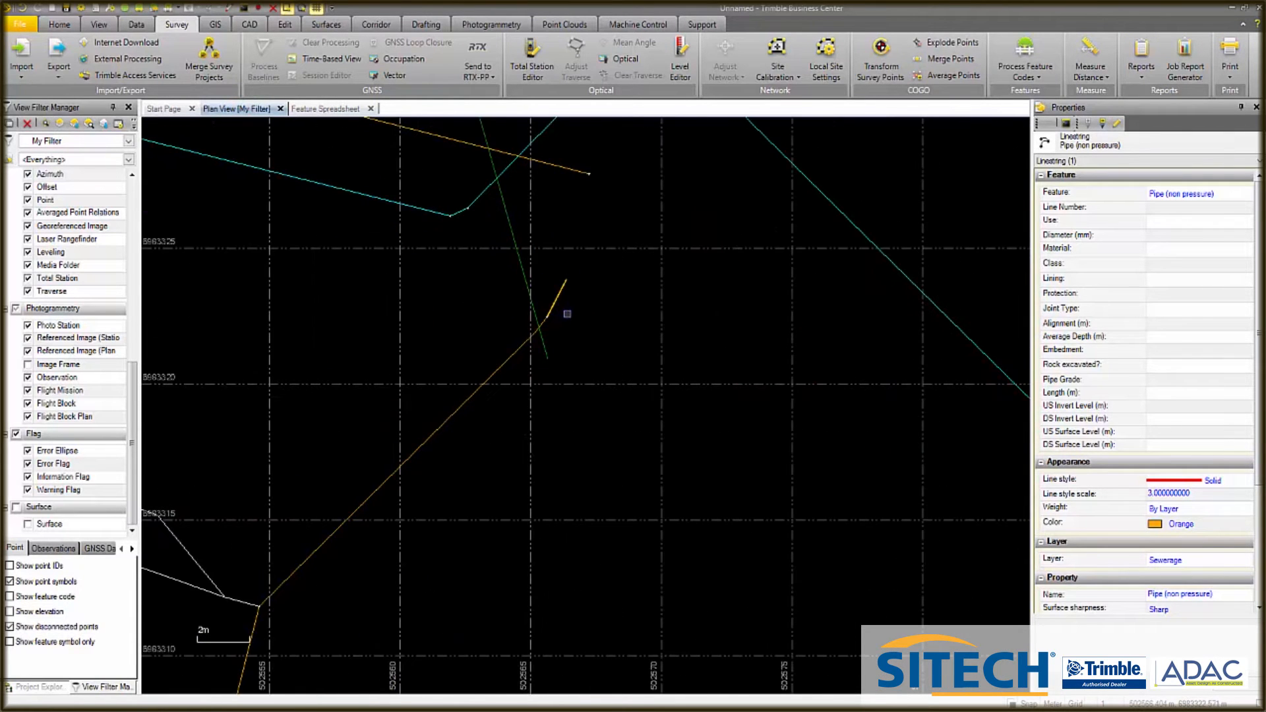
pyautogui.scroll(-5, 642, 288)
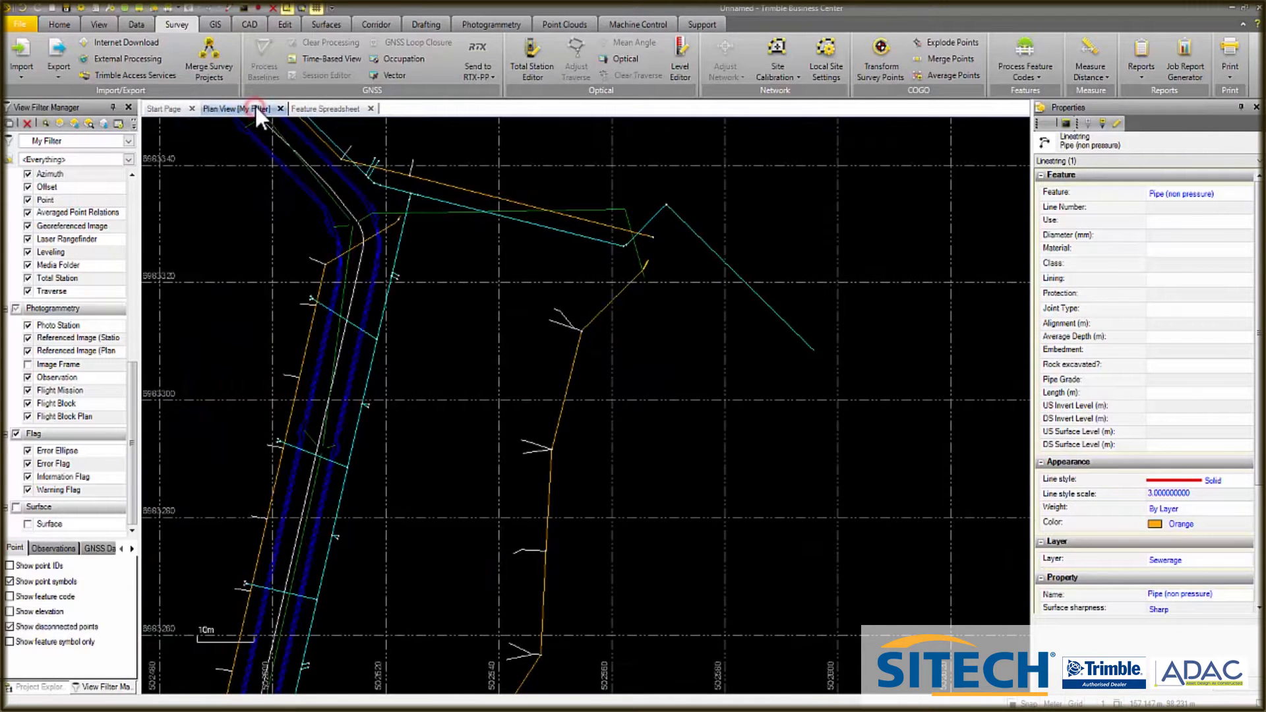
# Select the last thirteen pipes of the spreadsheet, which have no line number, and show them in the plan view.
pyautogui.click(307, 108)
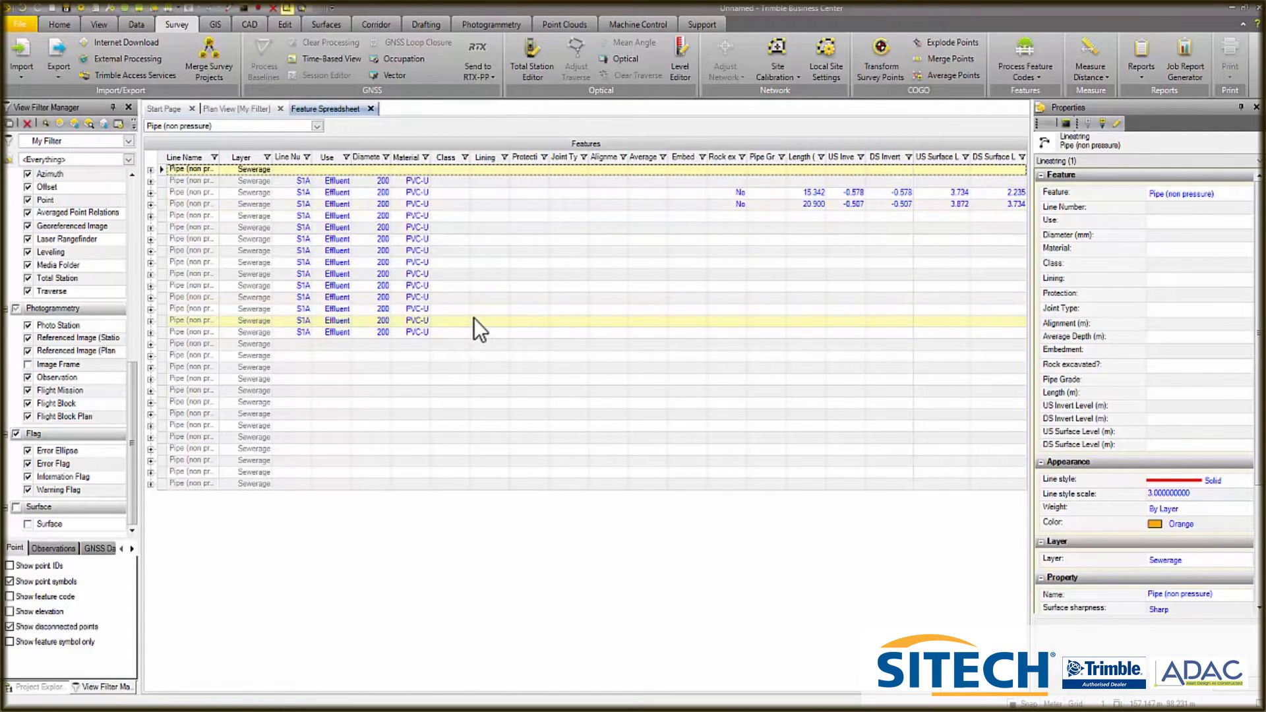
pyautogui.click(161, 344)
pyautogui.moveTo(163, 344); pyautogui.dragTo(160, 489)
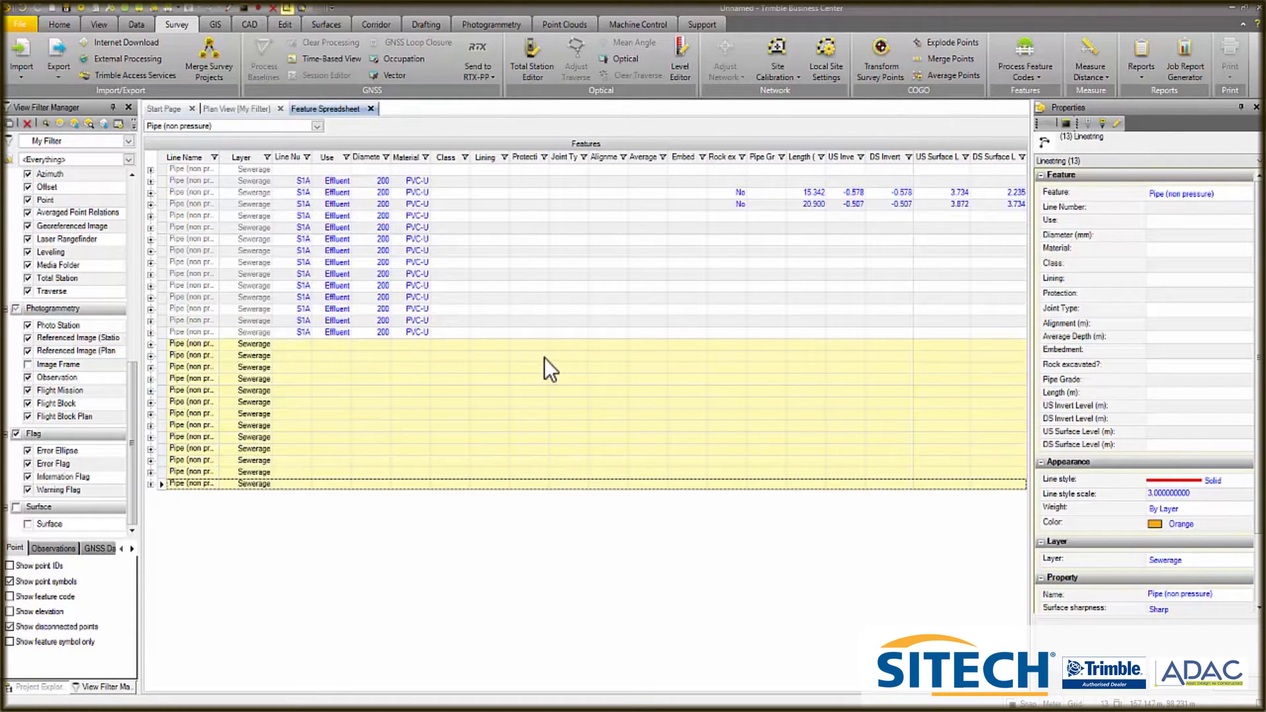
pyautogui.click(237, 109)
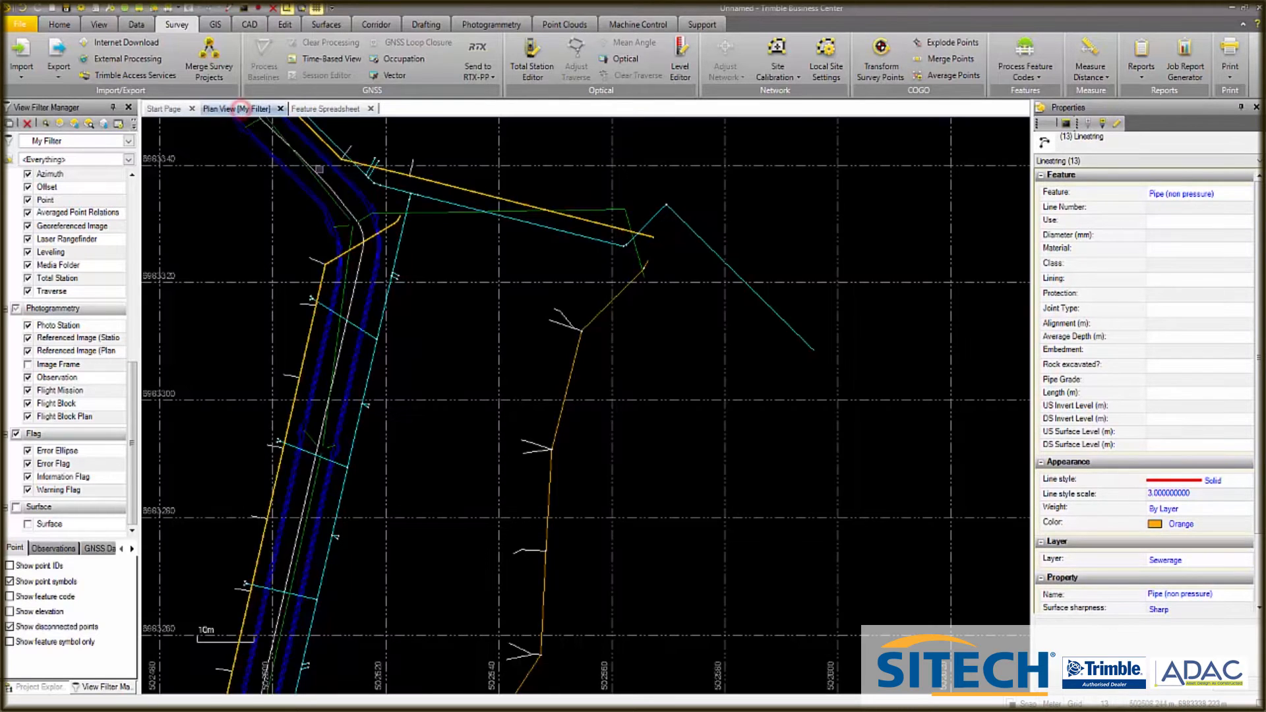
pyautogui.scroll(3, 771, 242)
pyautogui.scroll(-2, 521, 182)
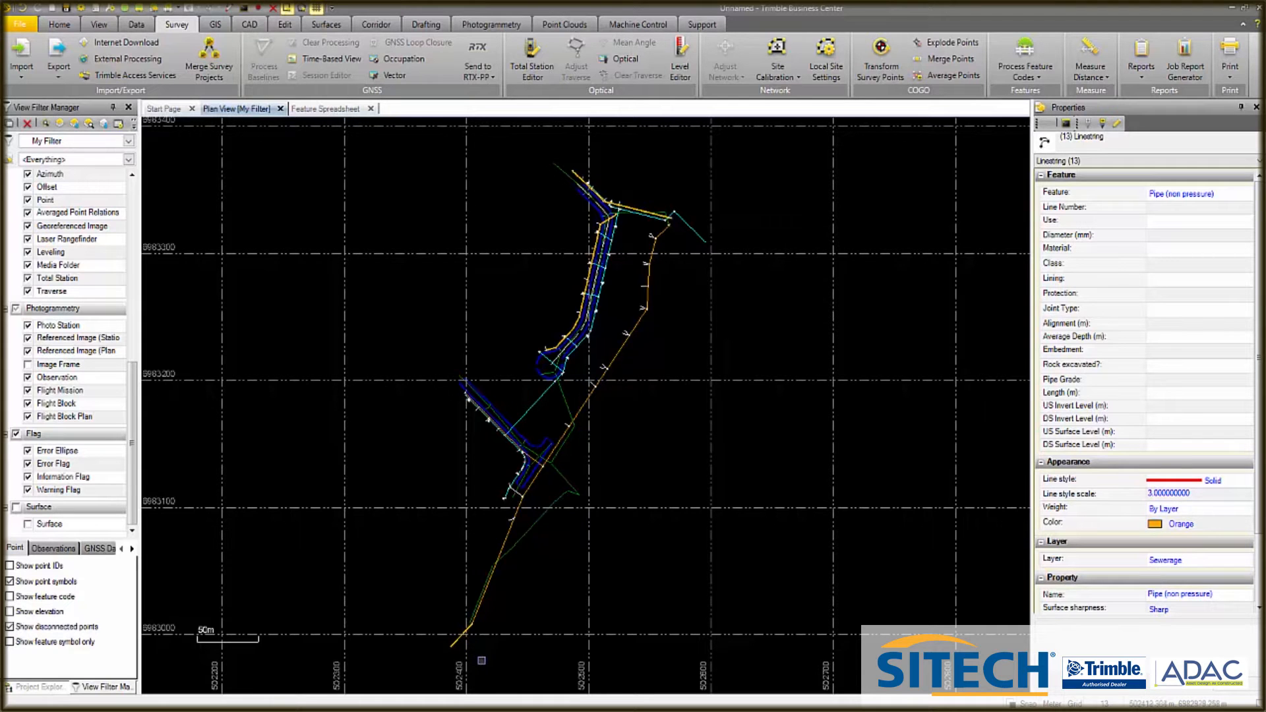
# Remove the isolated southern pipe and the northern branch pipes from the selection, keeping only the pipes along the west side of the cul-de-sac road.
pyautogui.click(465, 646)
pyautogui.scroll(3, 613, 211)
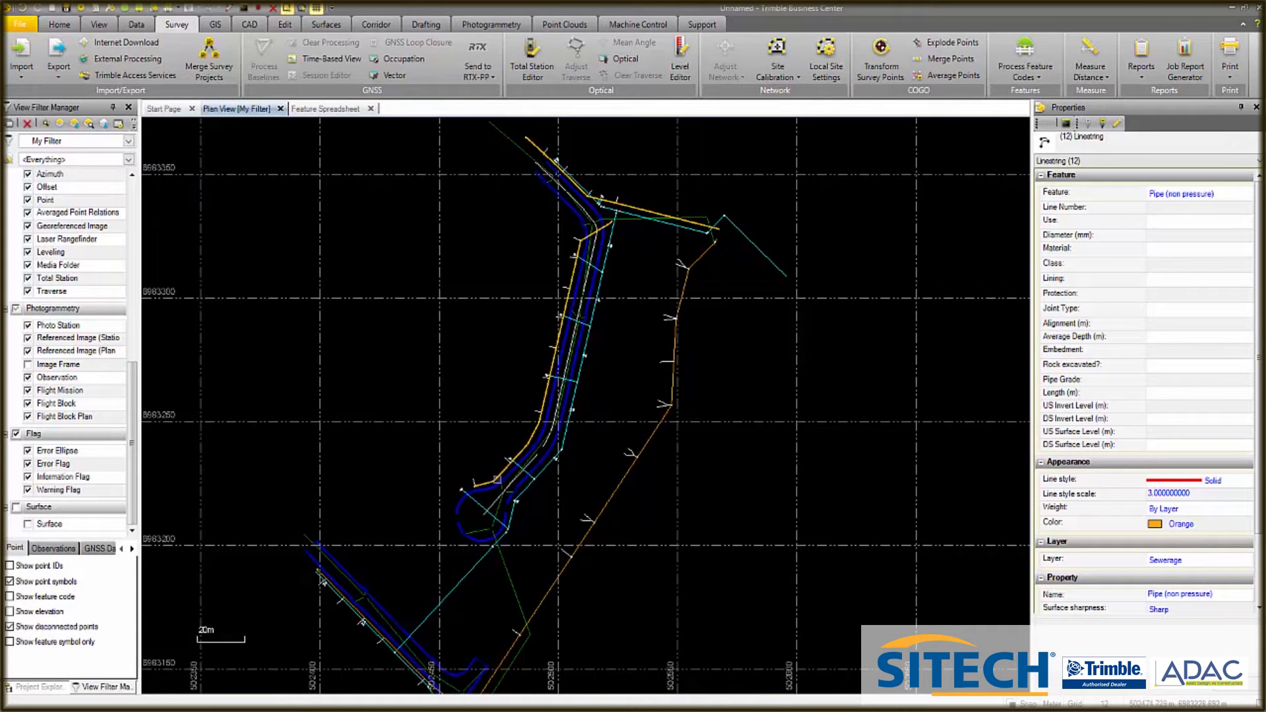
pyautogui.scroll(1, 480, 412)
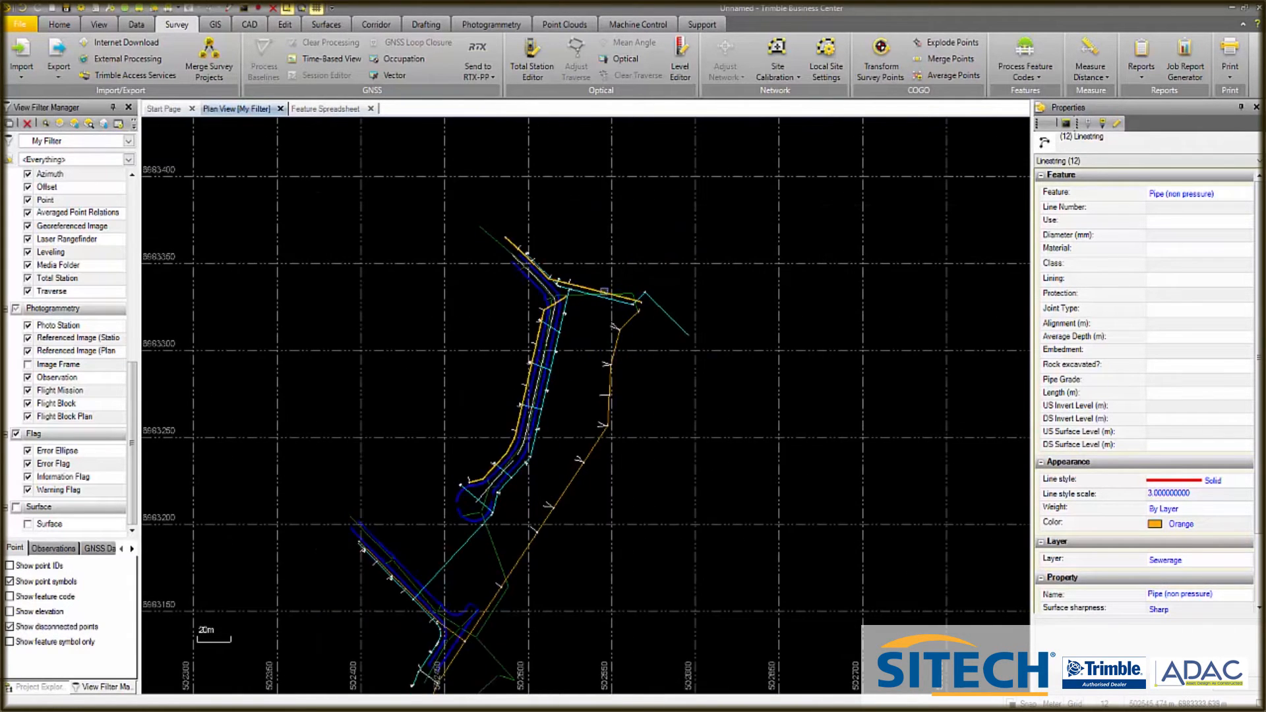
pyautogui.scroll(1, 604, 291)
pyautogui.scroll(1, 605, 290)
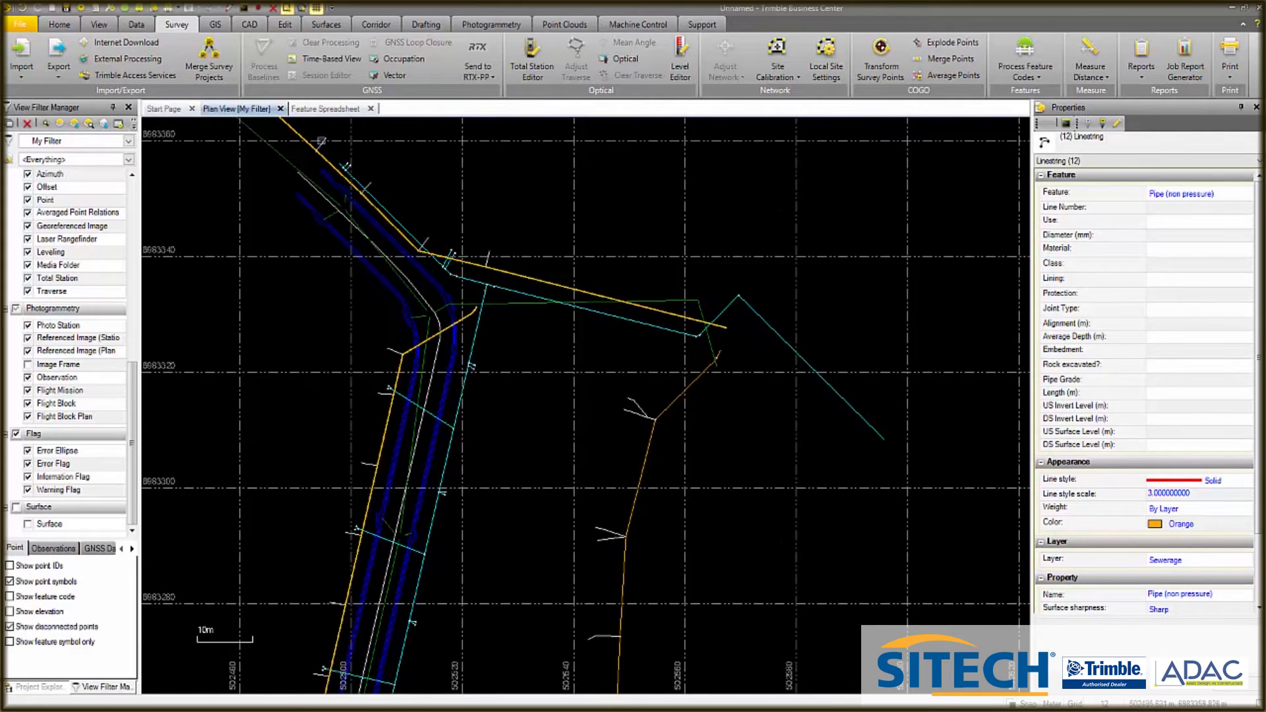
pyautogui.keyDown('ctrl'); pyautogui.click(660, 311); pyautogui.keyUp('ctrl')
pyautogui.keyDown('ctrl'); pyautogui.click(465, 262); pyautogui.keyUp('ctrl')
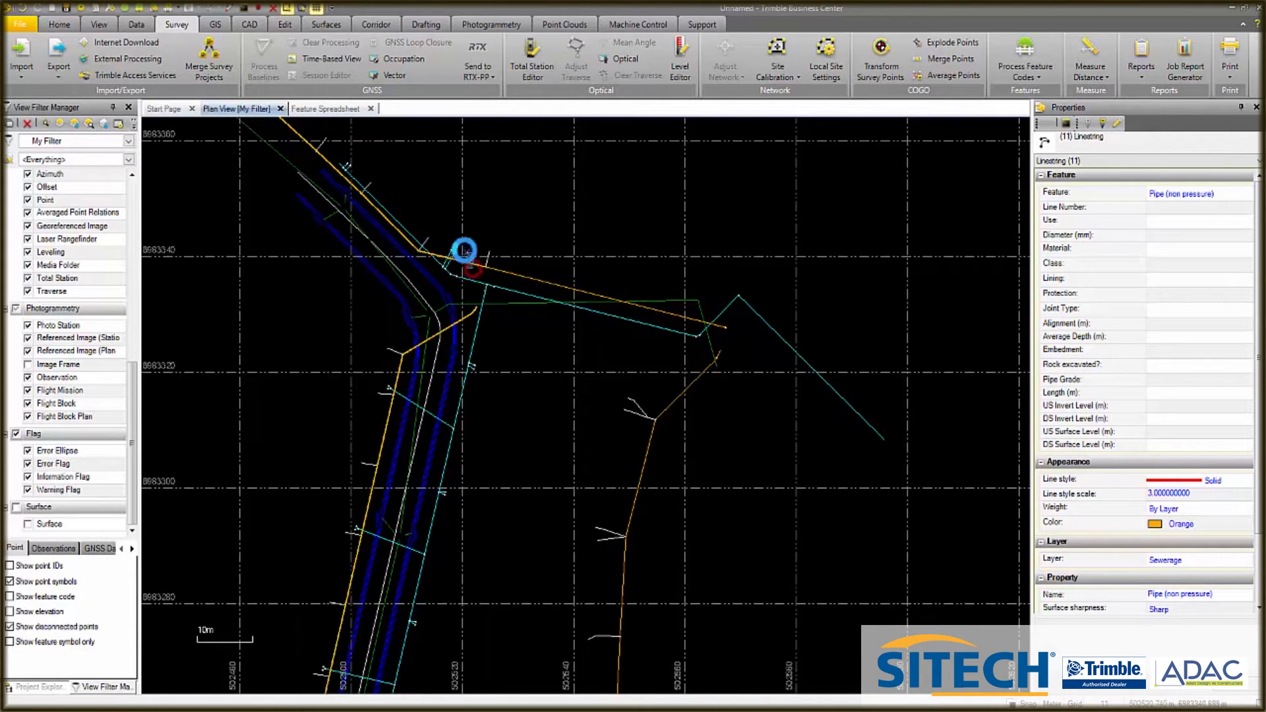
pyautogui.keyDown('ctrl'); pyautogui.click(403, 235); pyautogui.keyUp('ctrl')
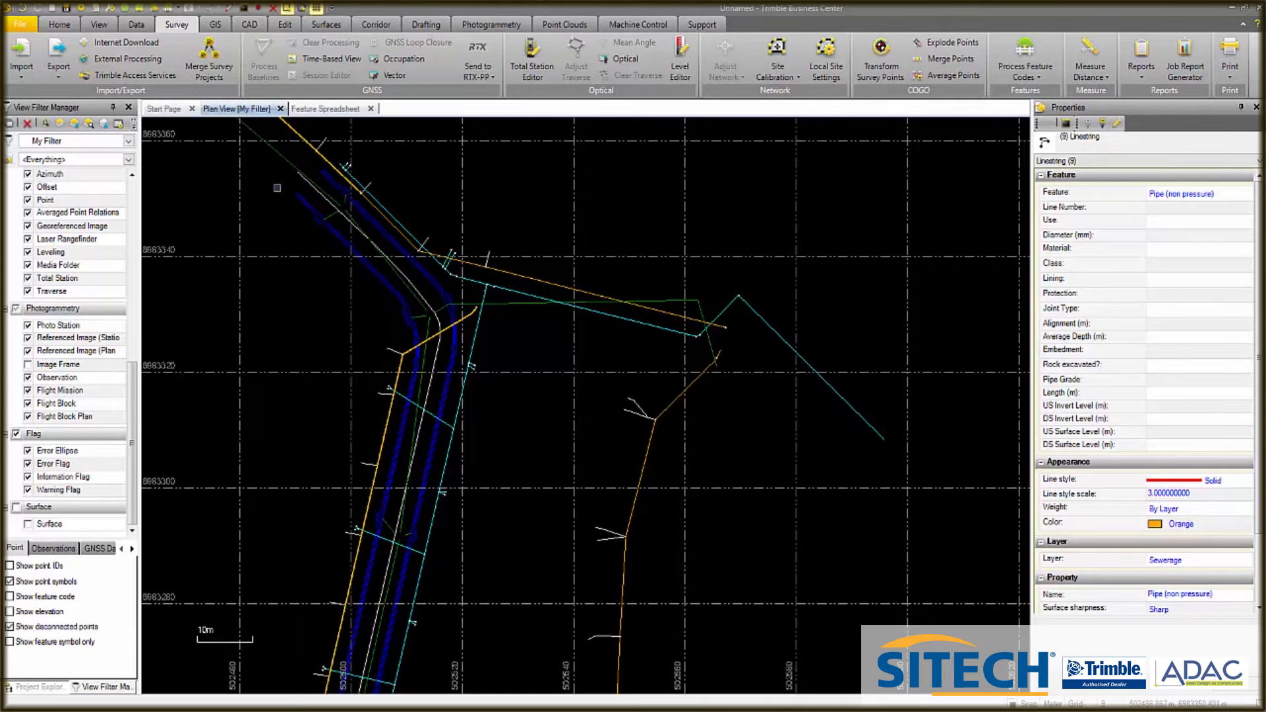
pyautogui.scroll(2, 308, 169)
pyautogui.keyDown('ctrl'); pyautogui.click(303, 155); pyautogui.keyUp('ctrl')
pyautogui.keyDown('ctrl'); pyautogui.click(274, 129); pyautogui.keyUp('ctrl')
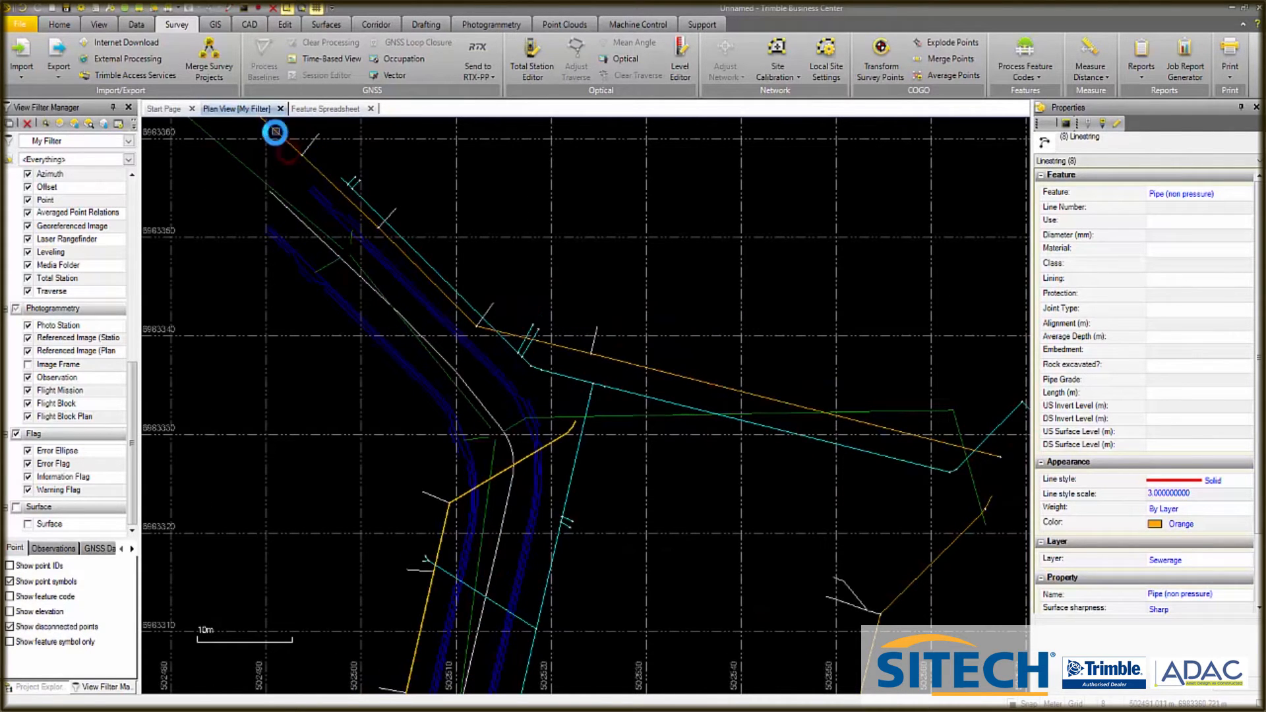
pyautogui.scroll(-3, 369, 166)
pyautogui.scroll(-2, 462, 186)
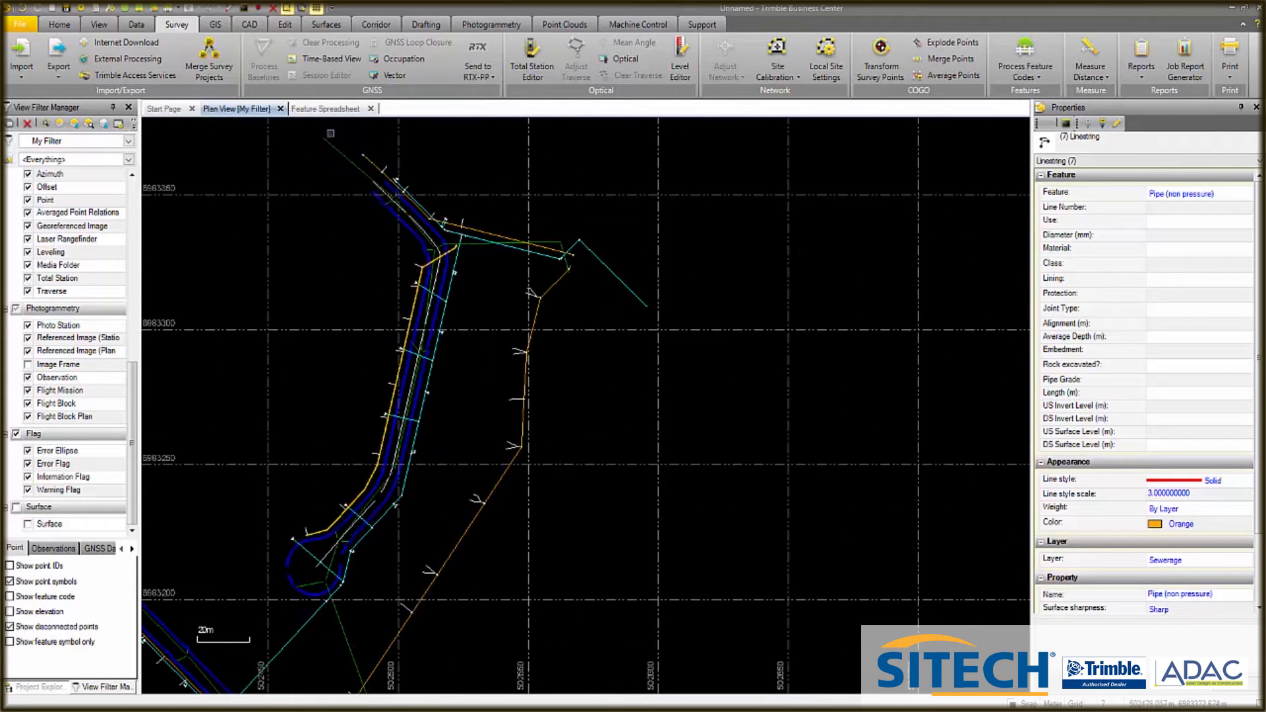
# Return to the feature spreadsheet and set the line number of the seven selected pipes to S2A.
pyautogui.click(306, 108)
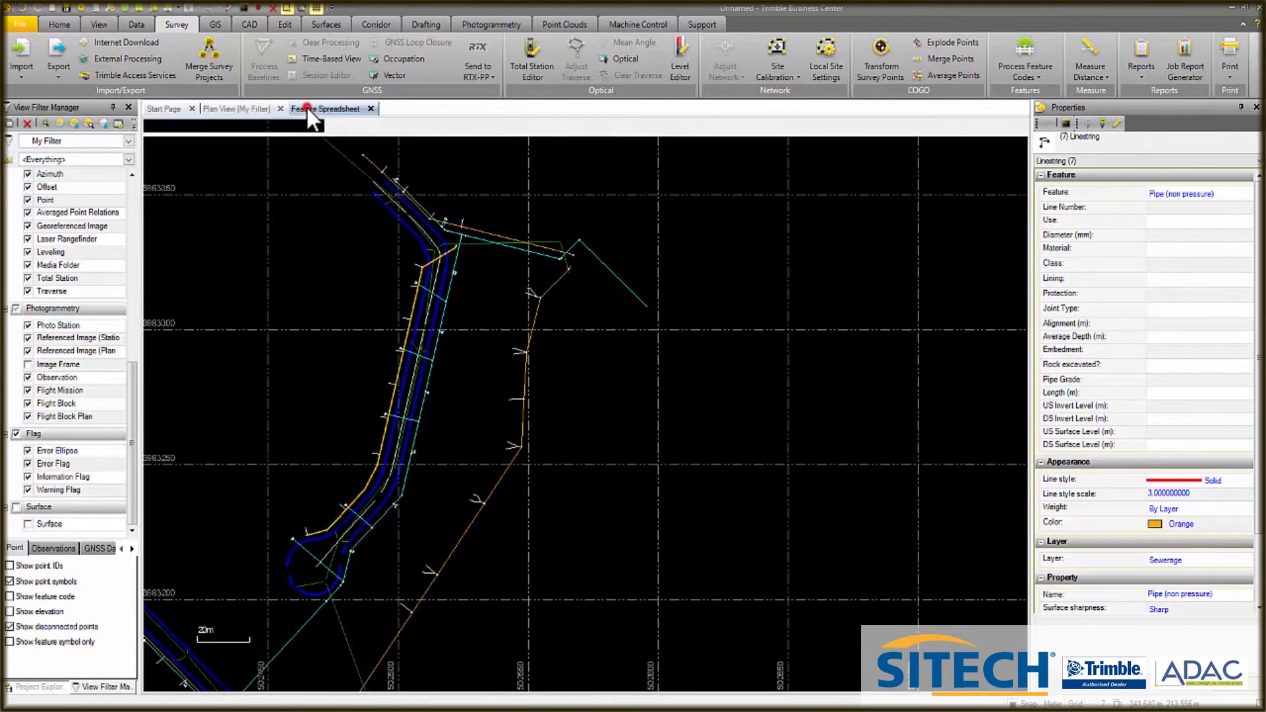
pyautogui.click(1173, 207)
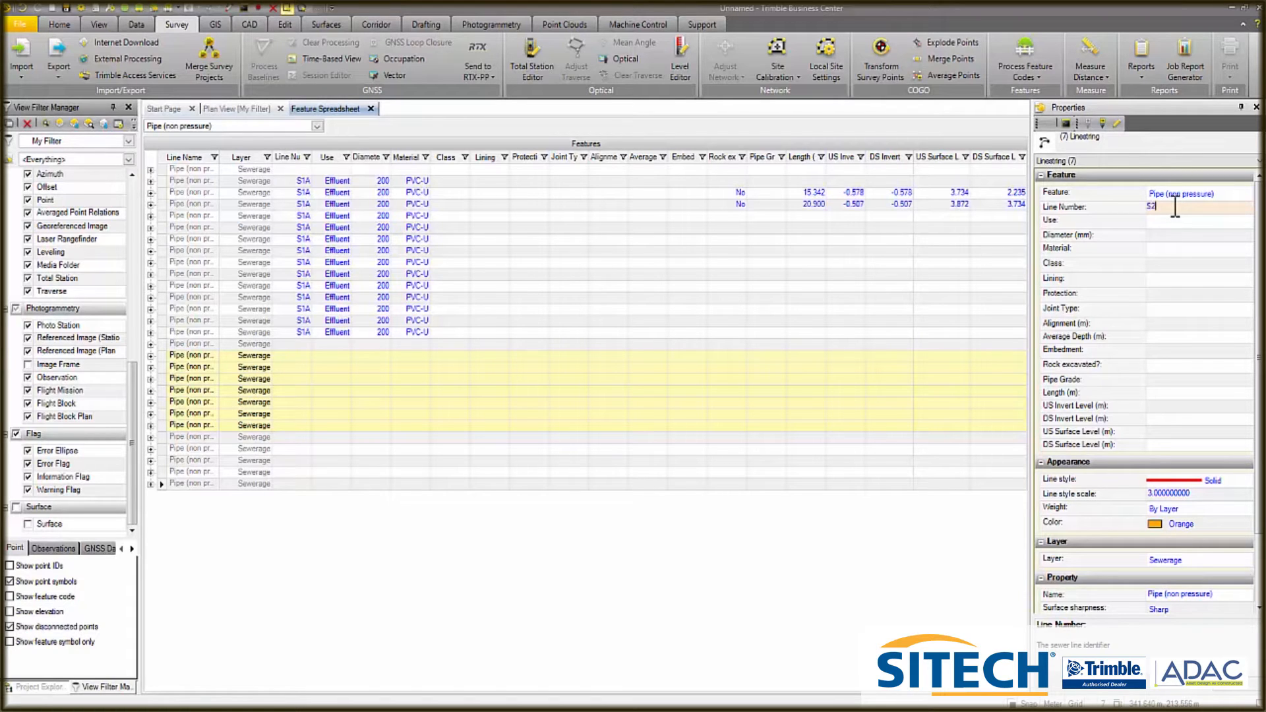
pyautogui.press('Return')
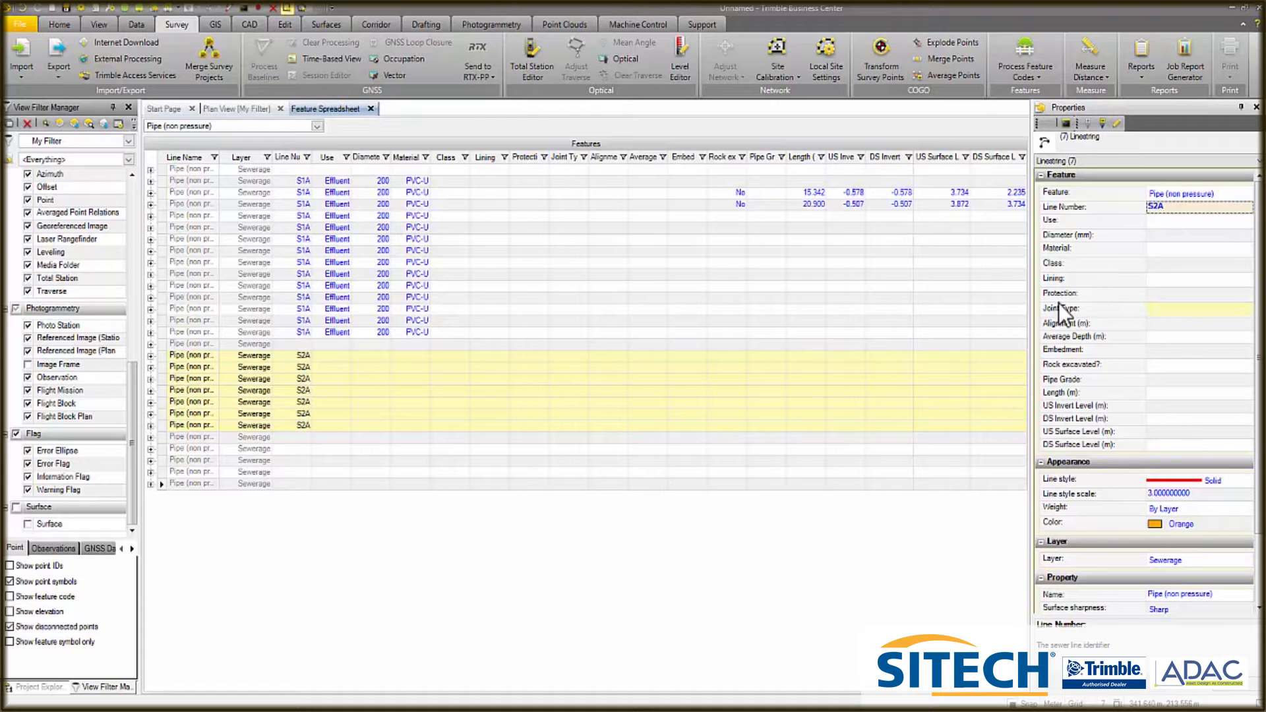
# Select the last five pipes of the spreadsheet, which have no line number, and locate them in the plan view.
pyautogui.click(162, 437)
pyautogui.moveTo(161, 442); pyautogui.dragTo(163, 493)
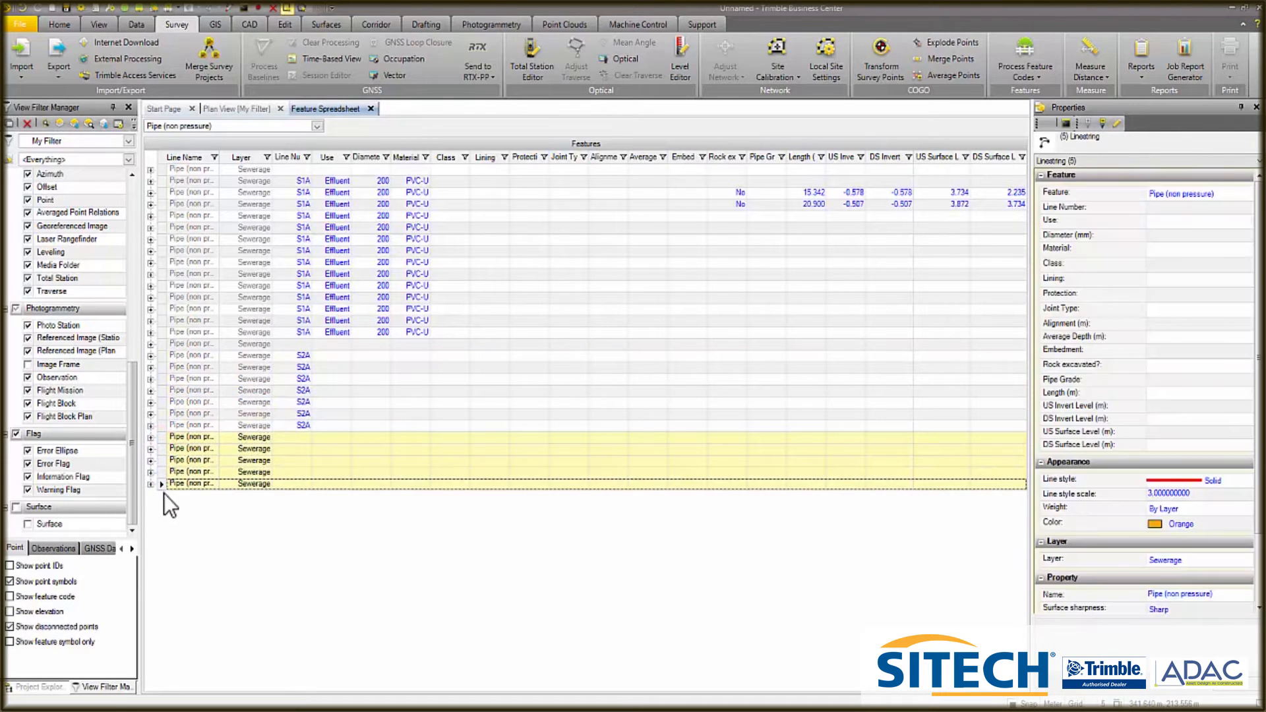
pyautogui.click(236, 110)
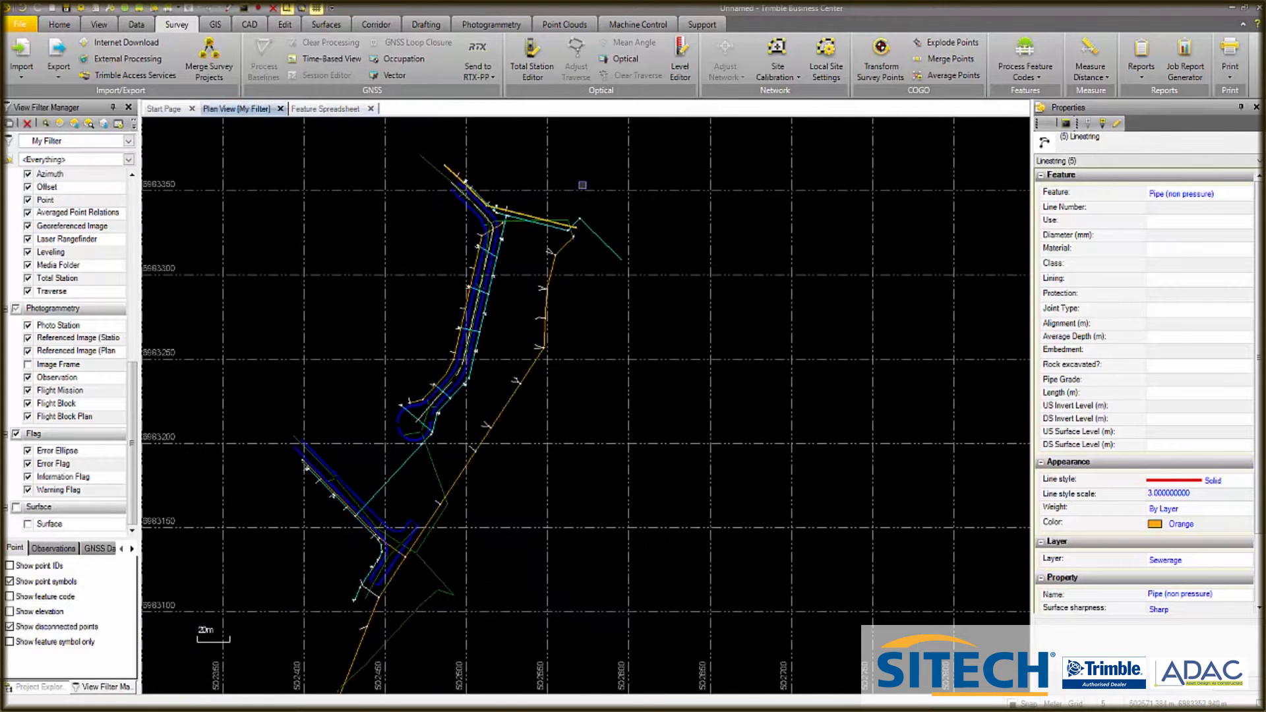
pyautogui.scroll(-3, 340, 455)
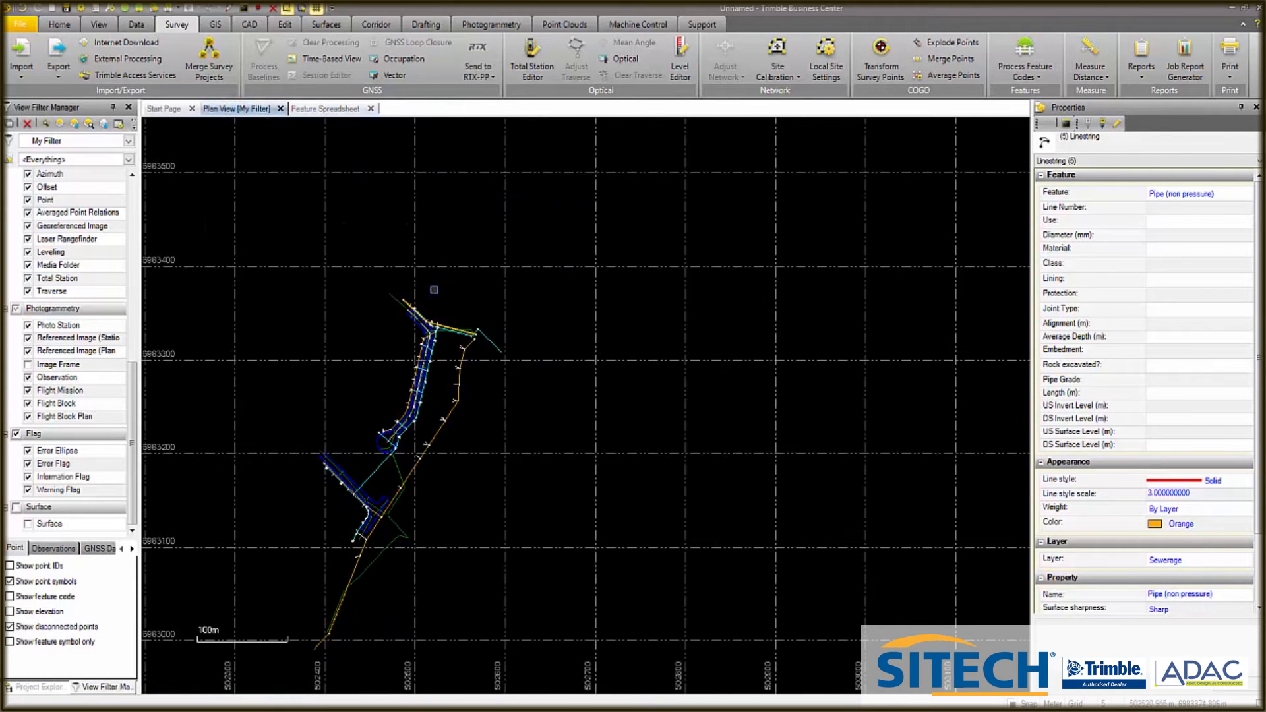
pyautogui.scroll(5, 434, 293)
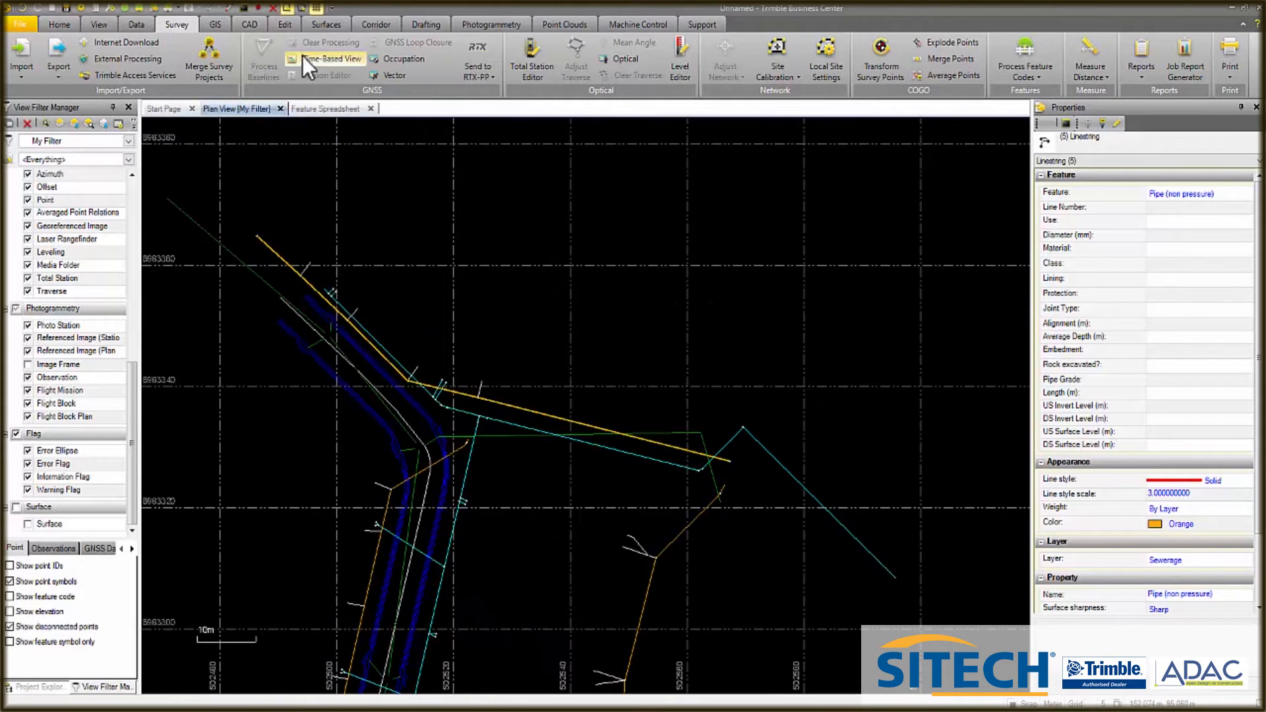
# Set the line number of the five selected pipes to S3A and return to the feature spreadsheet.
pyautogui.click(1161, 207)
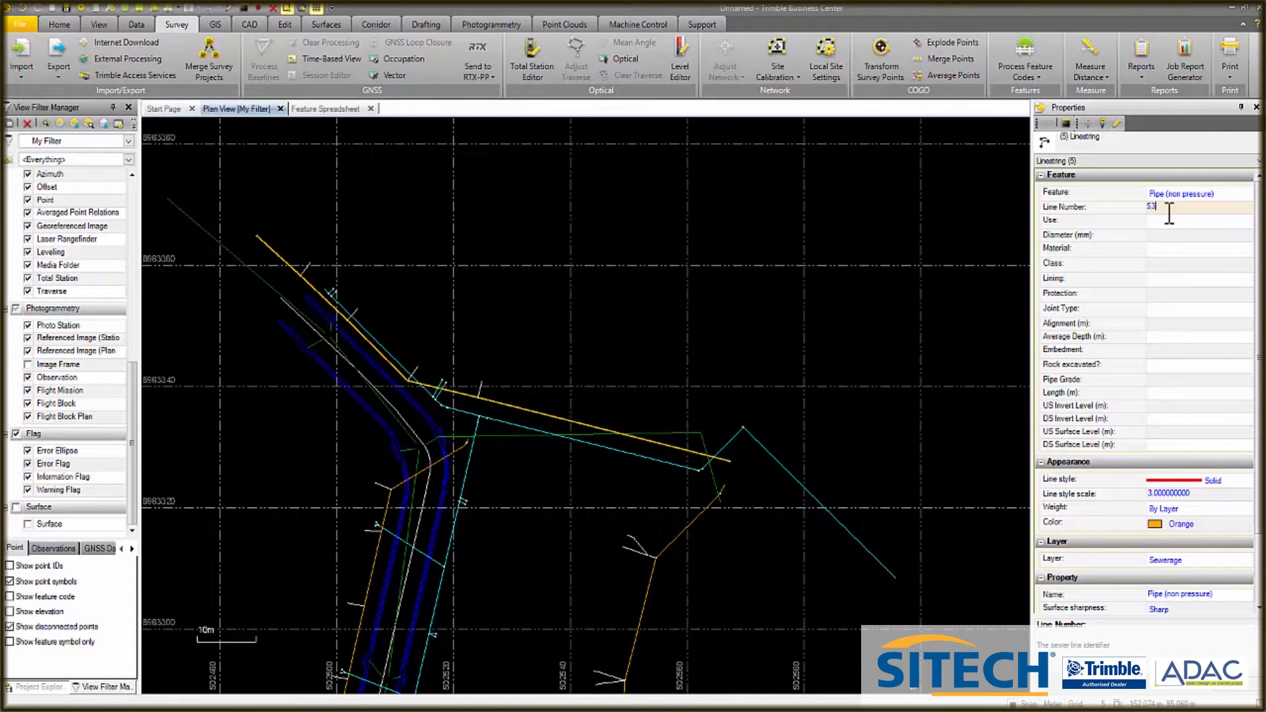
pyautogui.press('Return')
pyautogui.click(320, 107)
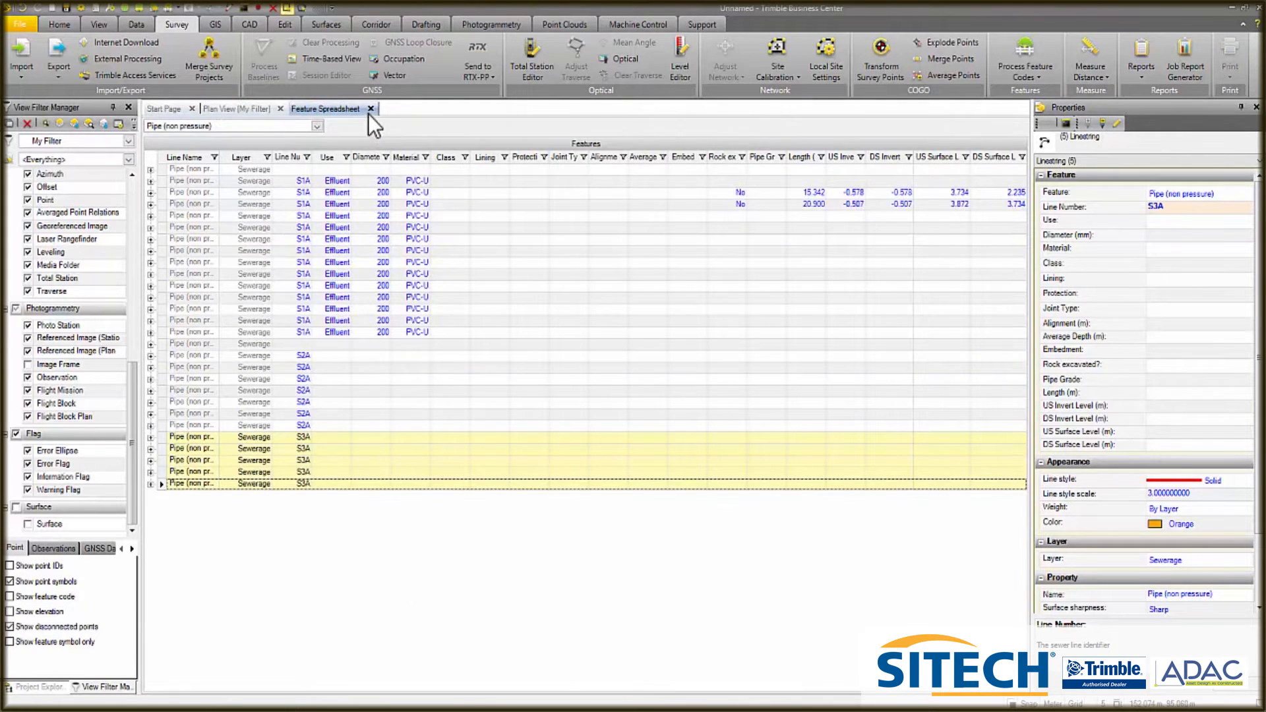
# List the Water Meter features in the spreadsheet and widen the Serial Number column so the full numbers are readable.
pyautogui.click(317, 126)
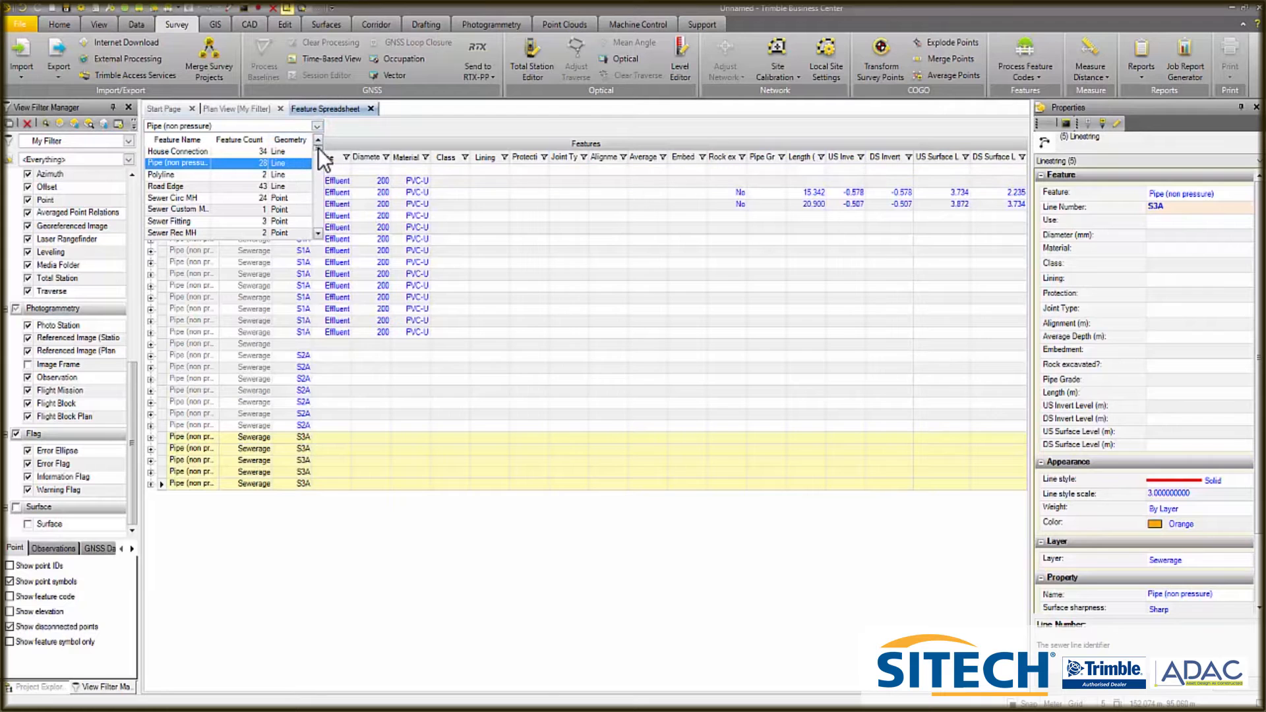
pyautogui.scroll(-2, 315, 153)
pyautogui.scroll(-1, 315, 153)
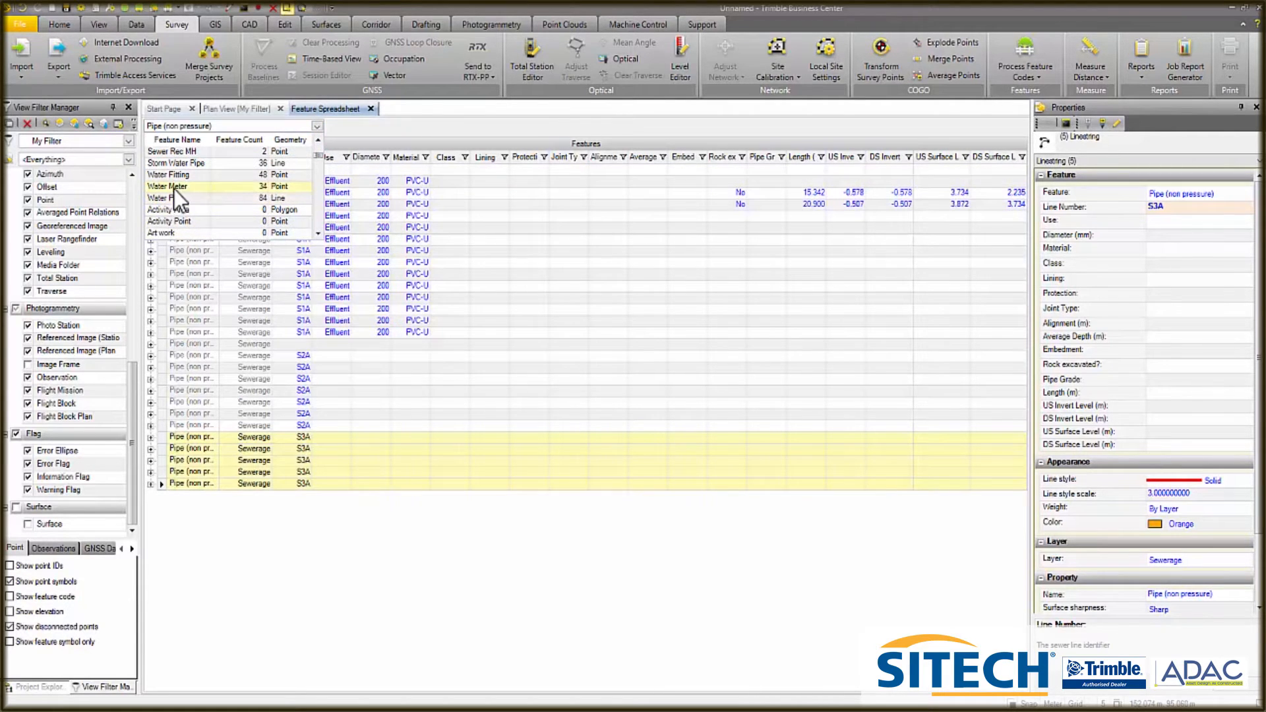
pyautogui.click(173, 187)
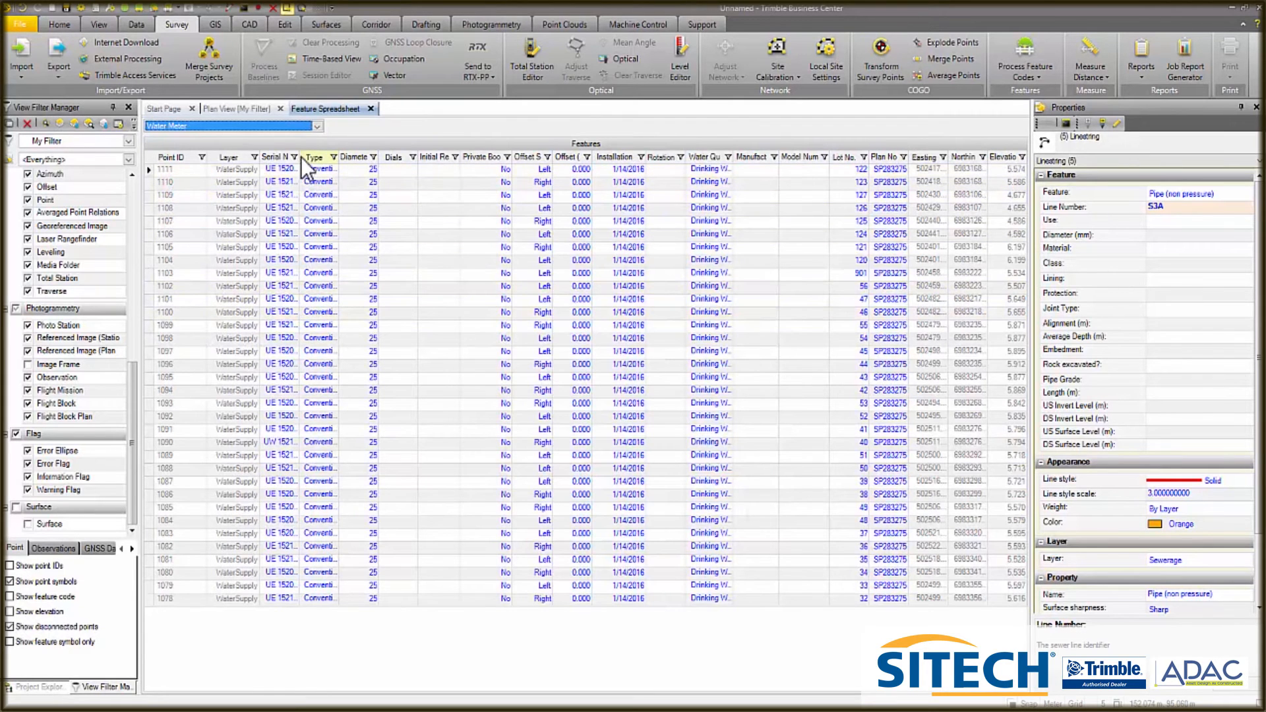
pyautogui.moveTo(299, 157); pyautogui.dragTo(422, 143)
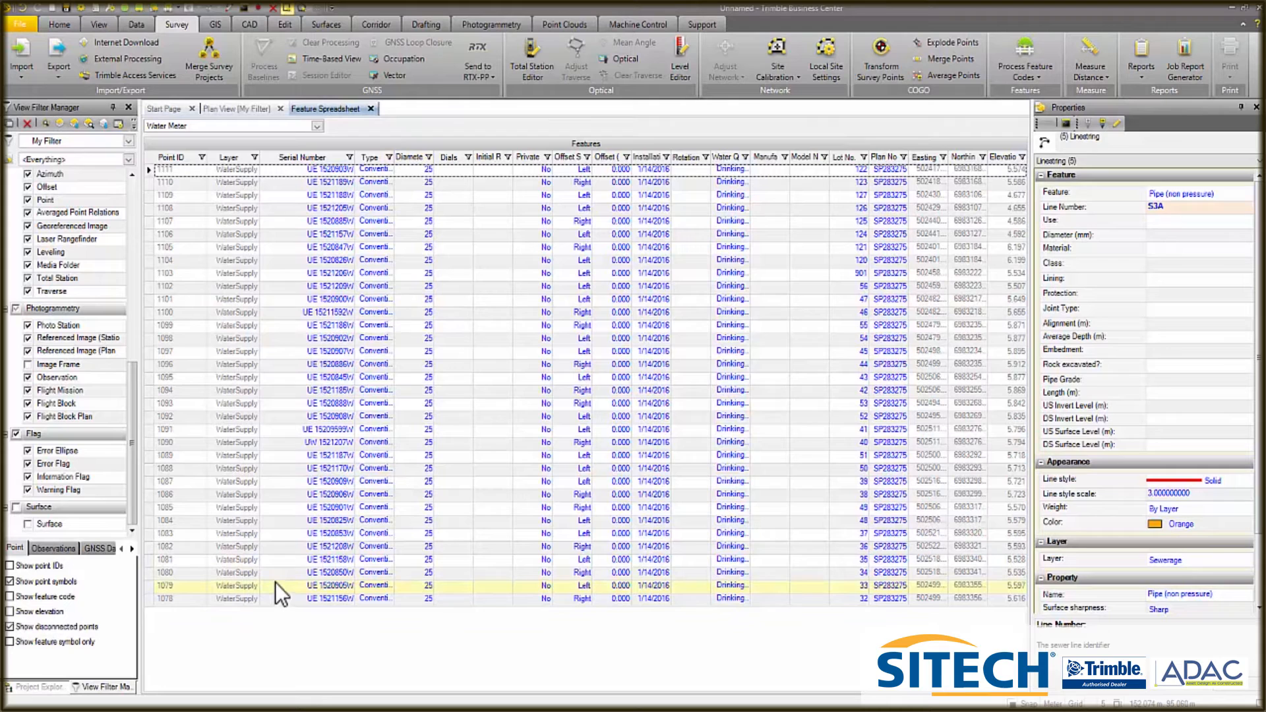
# Copy the serial number of water meter 1082 and filter the list to Serial Number equals UE 1521208W.
pyautogui.click(288, 547)
pyautogui.hotkey('ctrl', 'c')
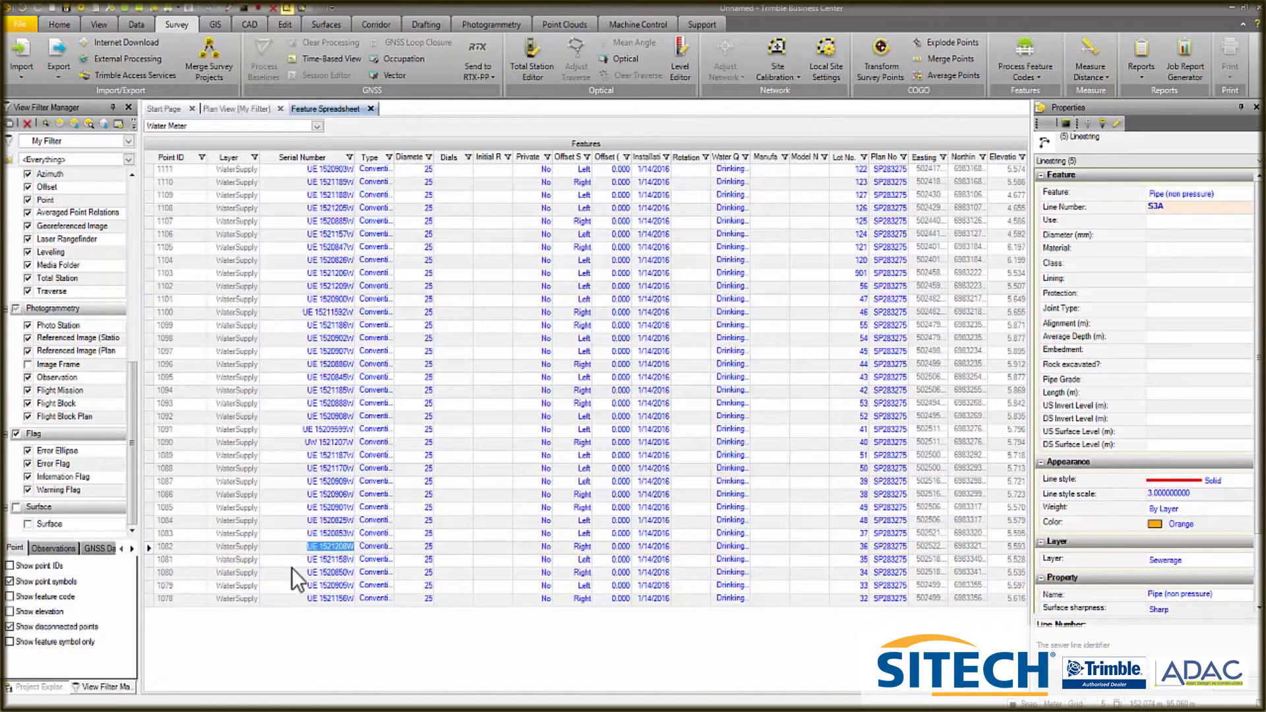
pyautogui.click(349, 157)
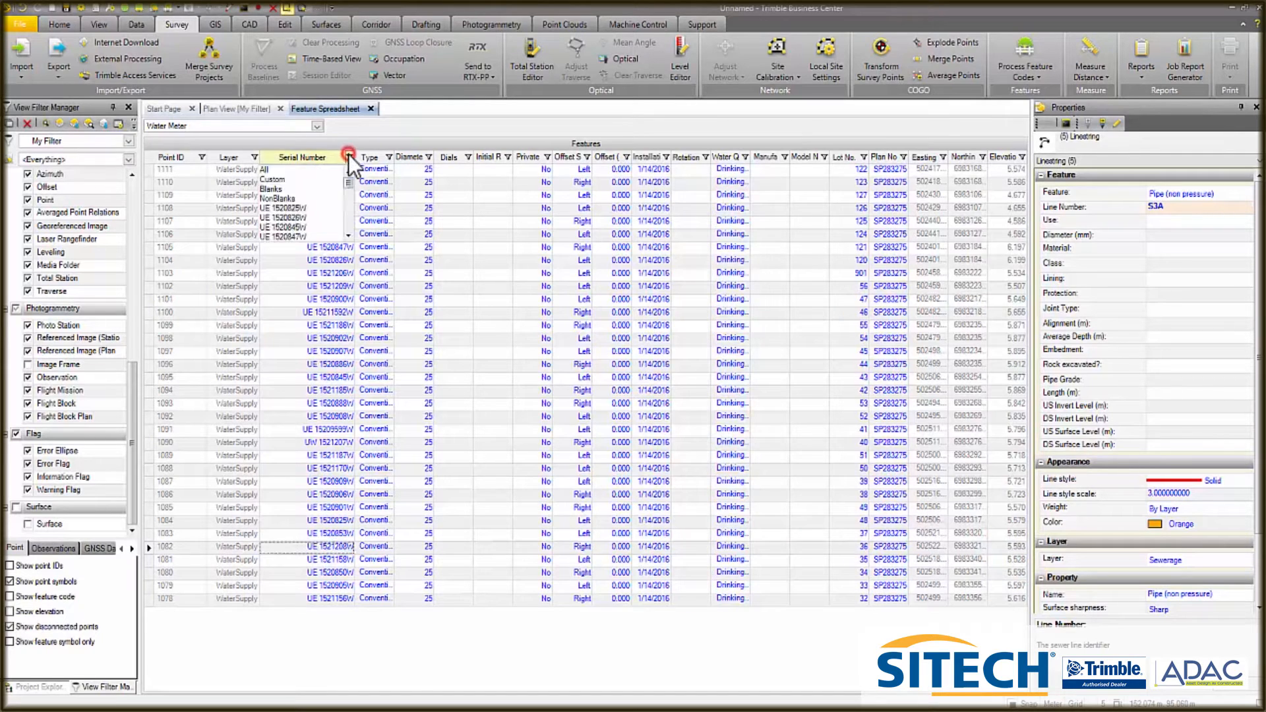
pyautogui.click(305, 180)
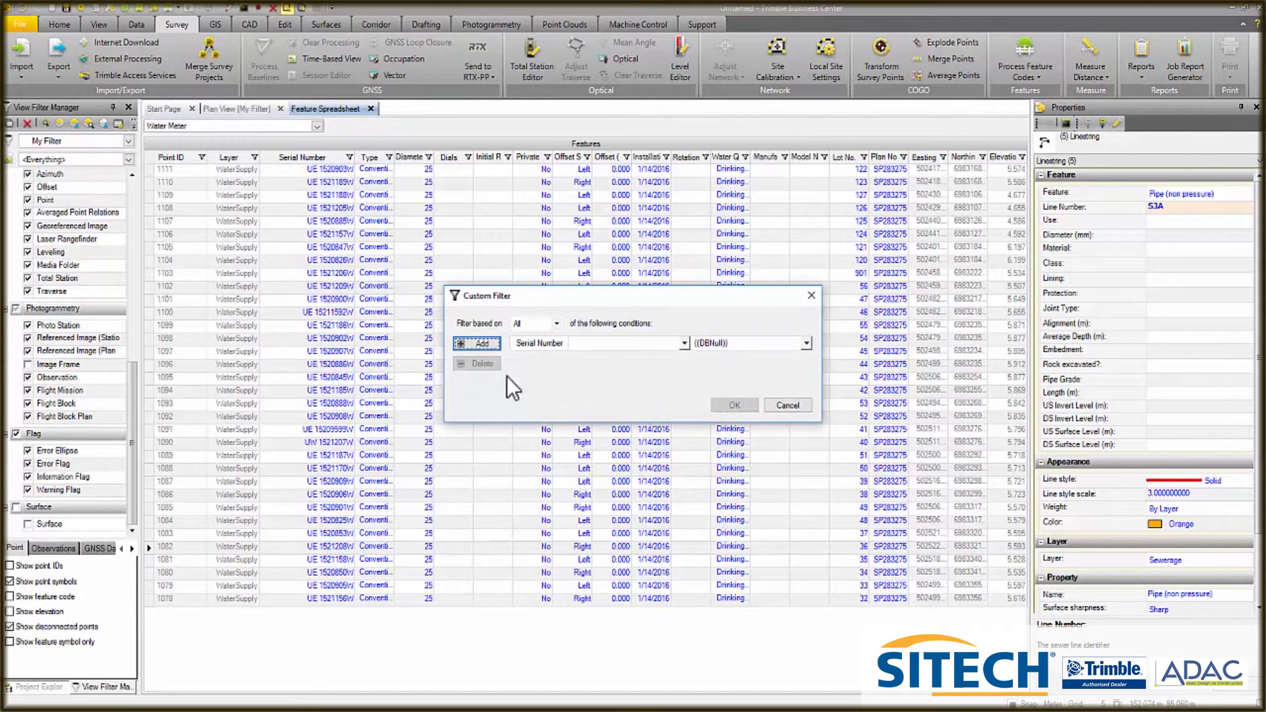
pyautogui.click(683, 343)
pyautogui.moveTo(680, 364)
pyautogui.mouseDown()
pyautogui.moveTo(680, 411)
pyautogui.moveTo(684, 372)
pyautogui.mouseUp()
pyautogui.click(608, 355)
pyautogui.click(738, 338)
pyautogui.hotkey('ctrl', 'v')
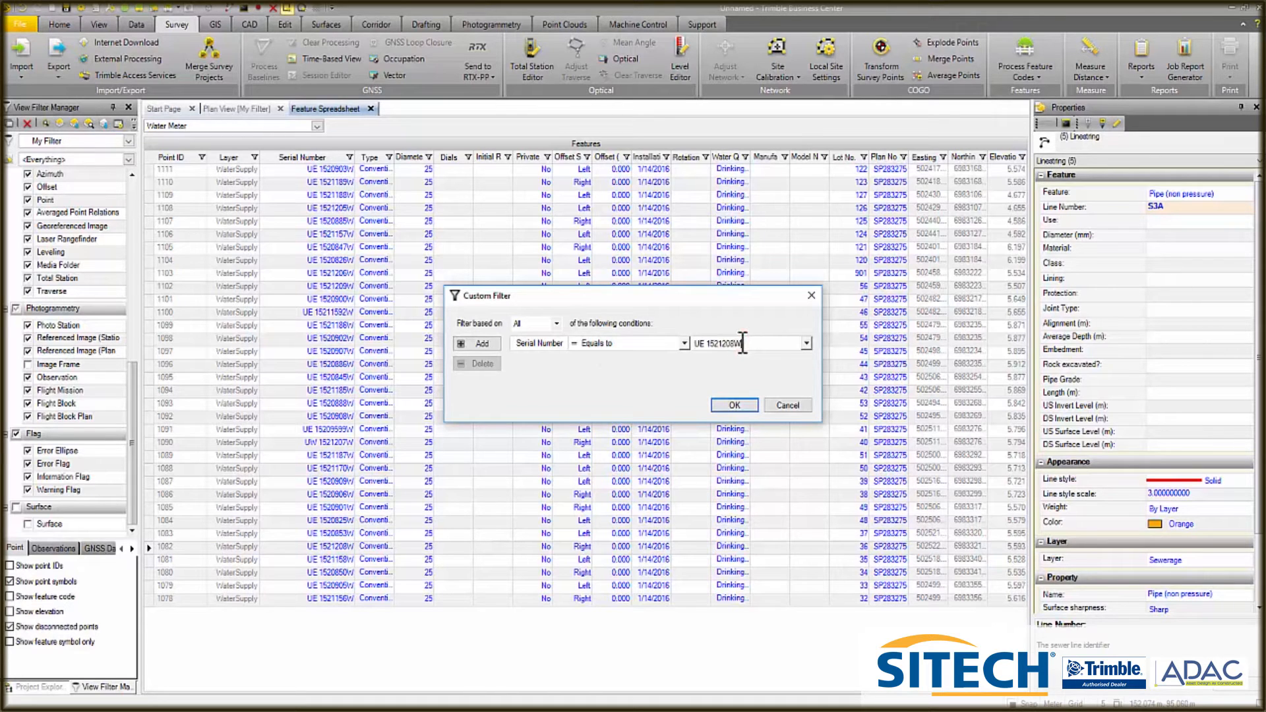
pyautogui.click(737, 405)
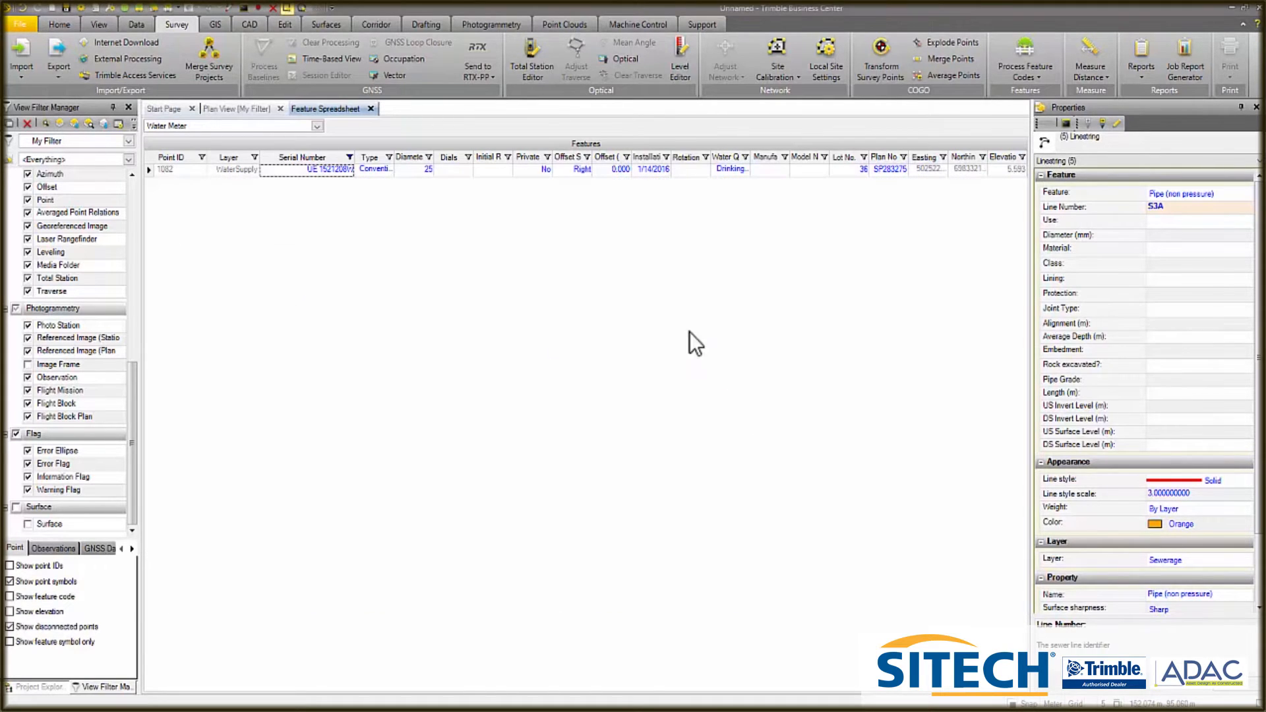
# Select the filtered water meter and look for it in the plan view.
pyautogui.click(149, 169)
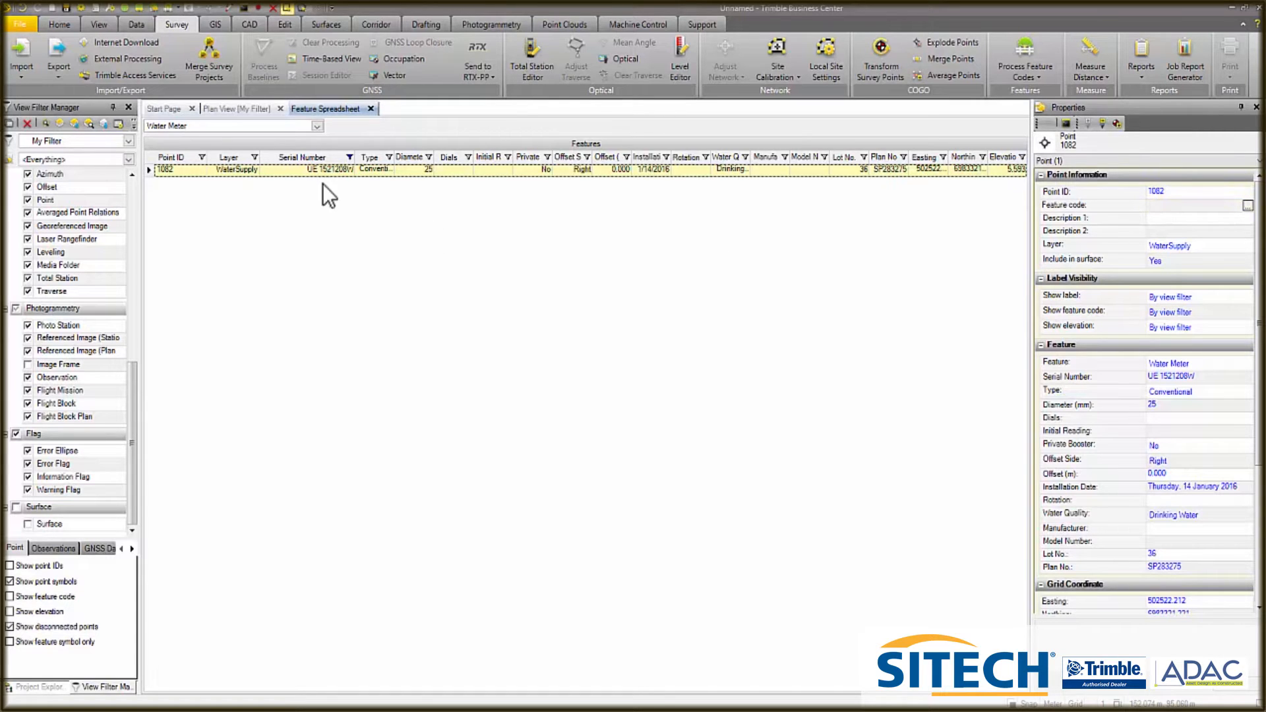
pyautogui.click(254, 108)
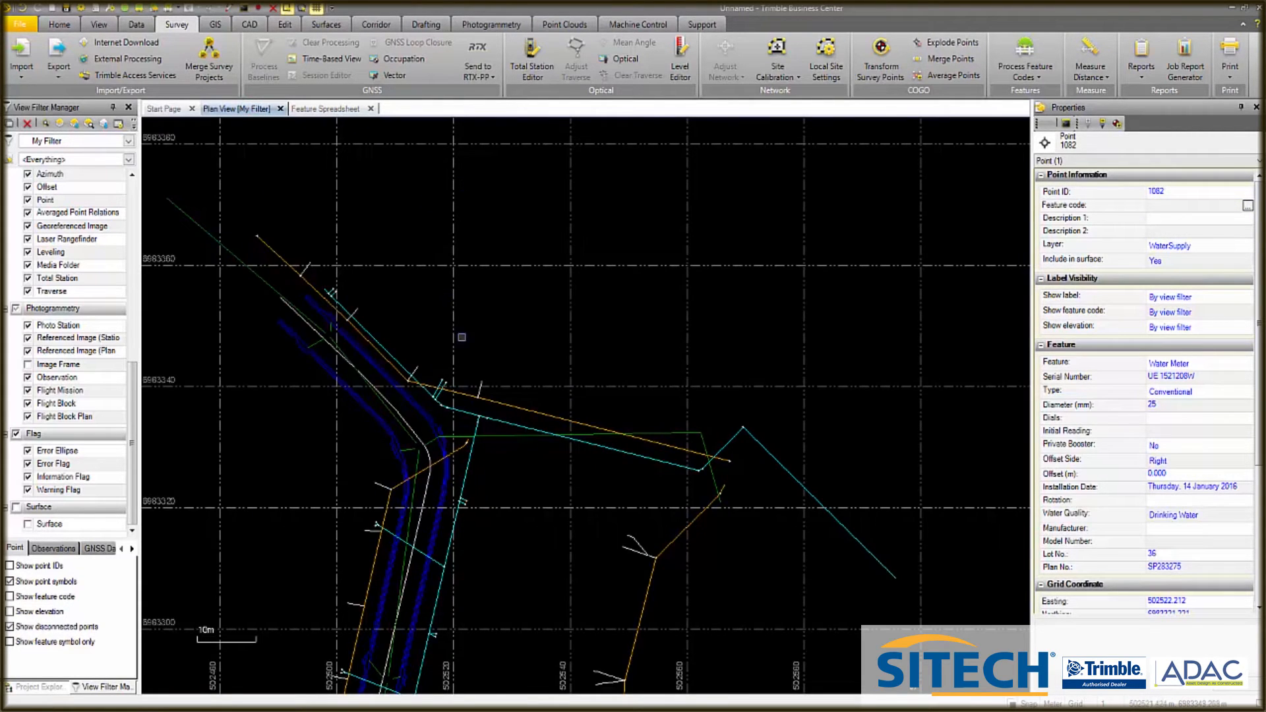
pyautogui.scroll(5, 418, 376)
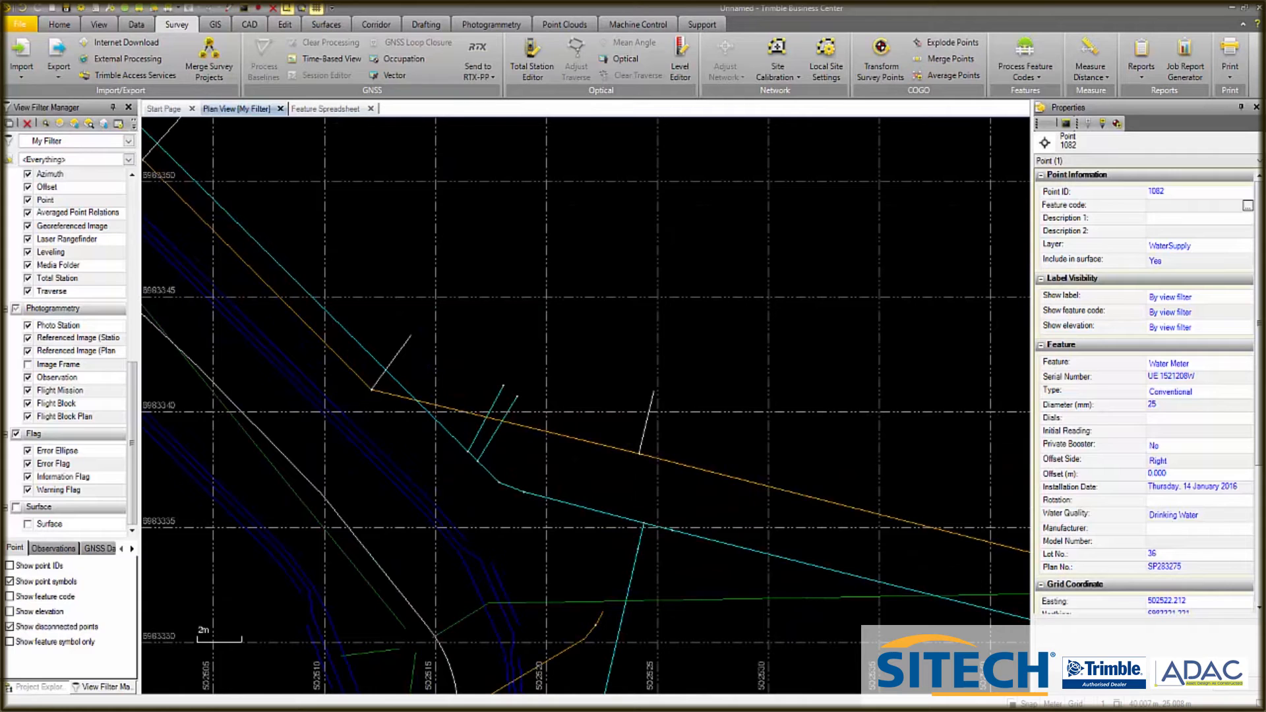
# Find point 1082 in the project's point list, centre the plan view on it, inspect its surroundings and clear the selection.
pyautogui.click(38, 687)
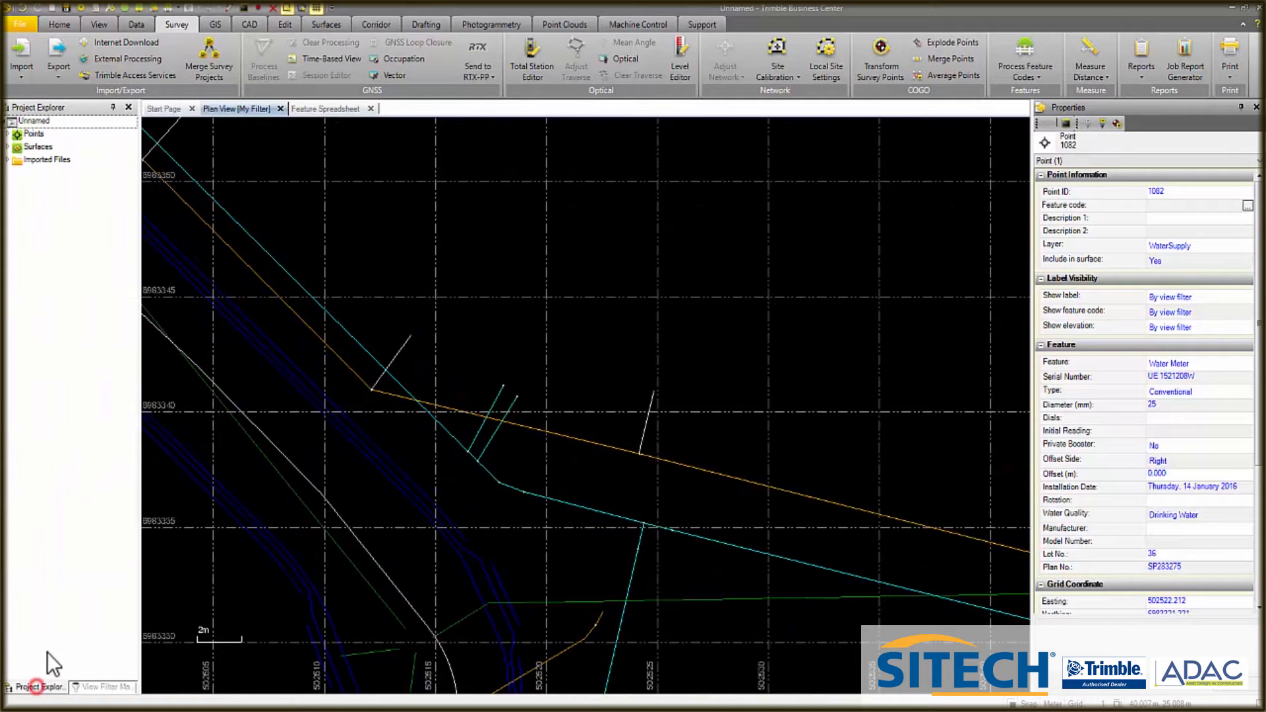
pyautogui.click(10, 134)
pyautogui.moveTo(130, 159); pyautogui.dragTo(156, 488)
pyautogui.rightClick(34, 290)
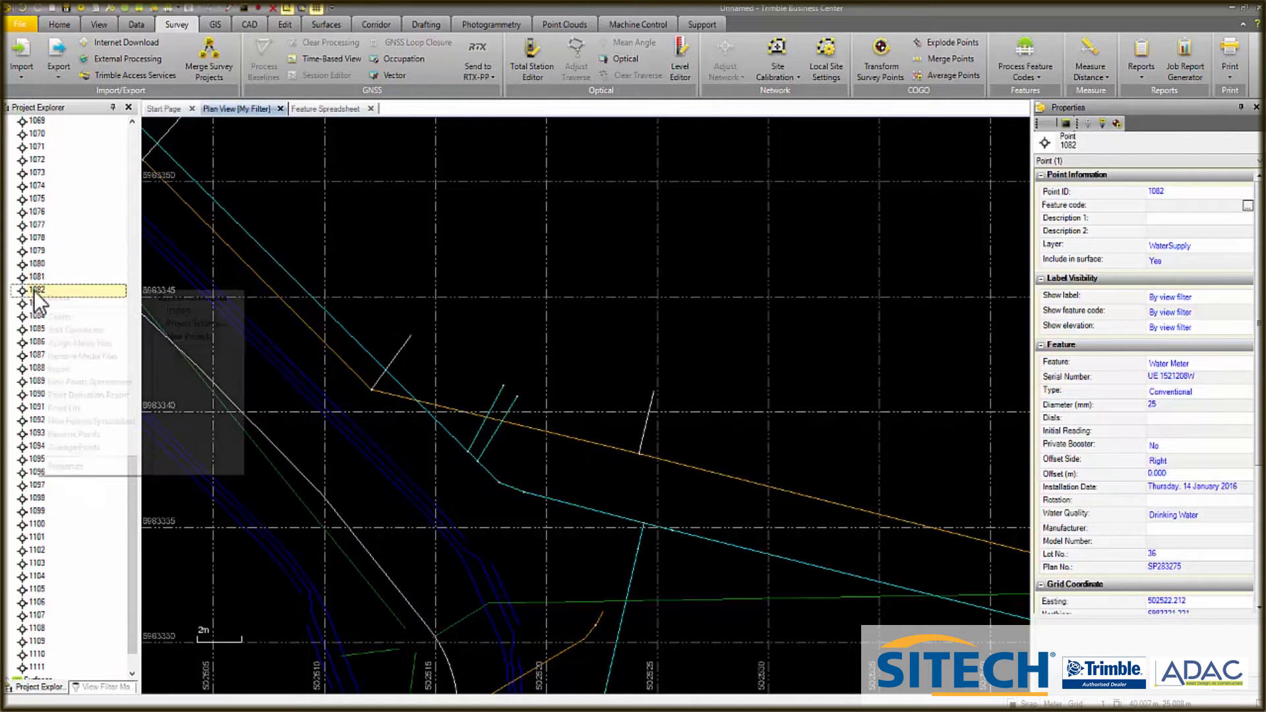
pyautogui.click(64, 318)
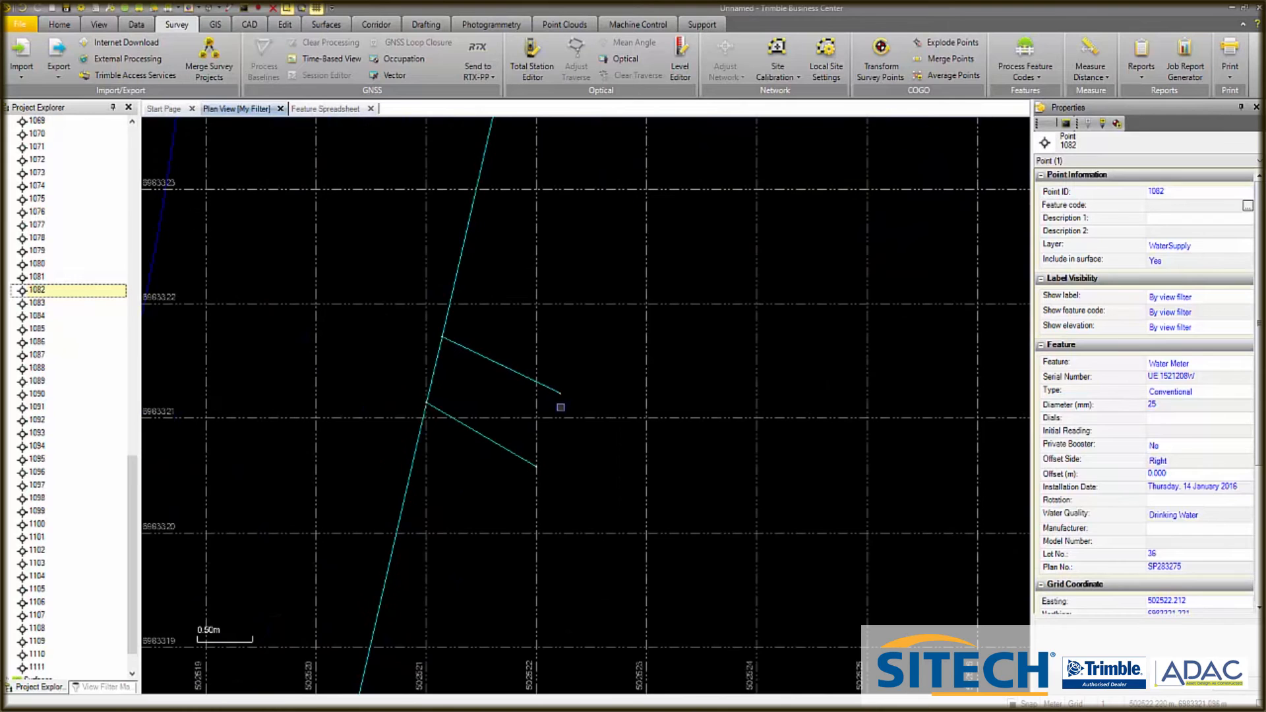
pyautogui.scroll(-10, 559, 414)
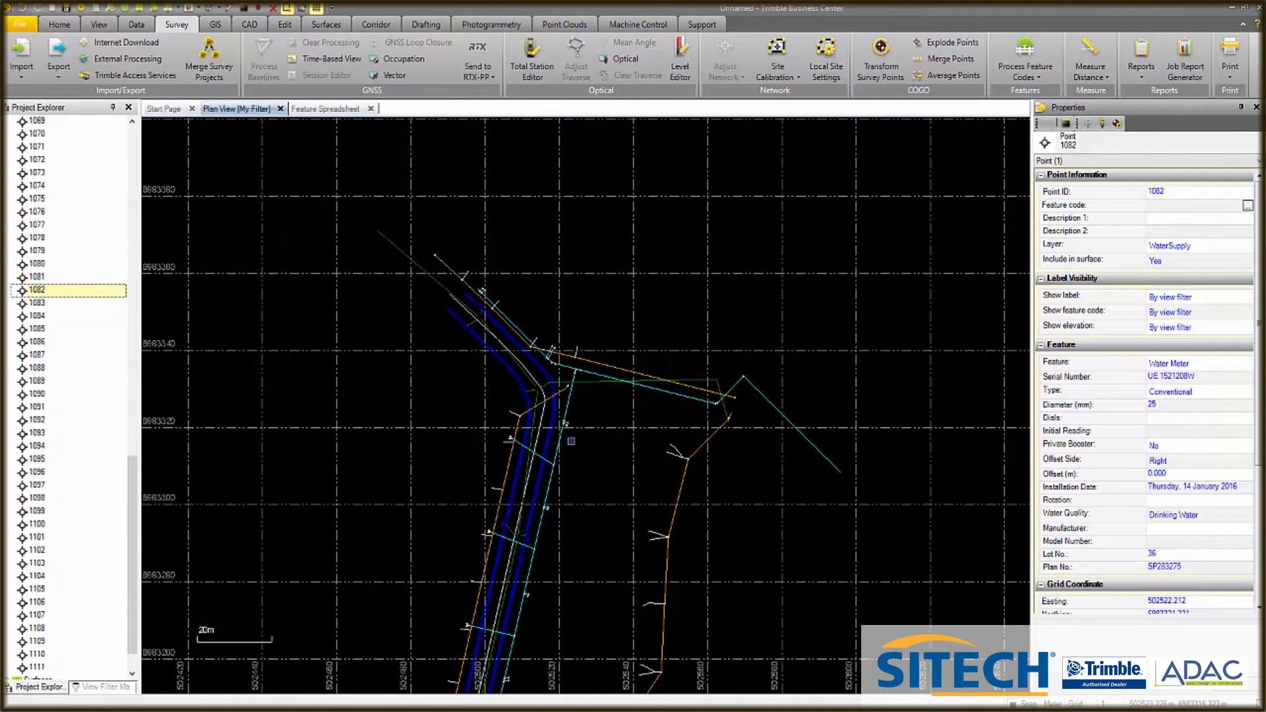
pyautogui.scroll(8, 571, 441)
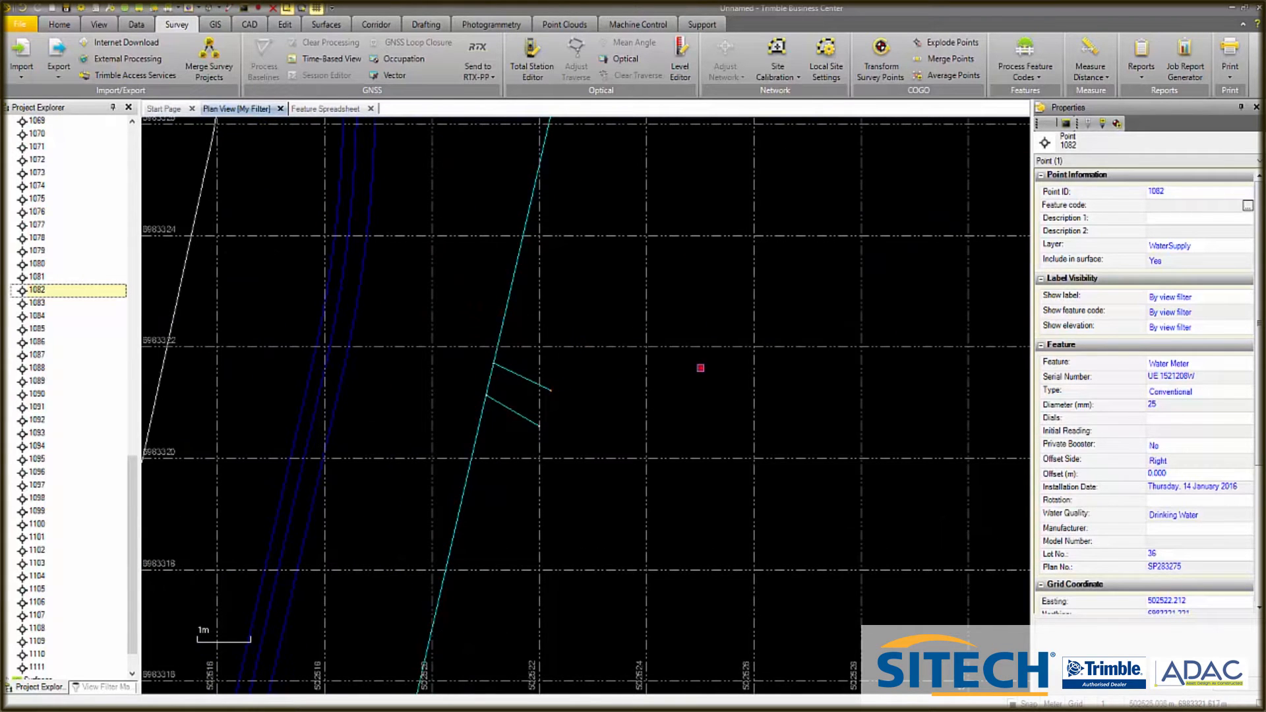
pyautogui.press('Escape')
pyautogui.scroll(-3, 753, 392)
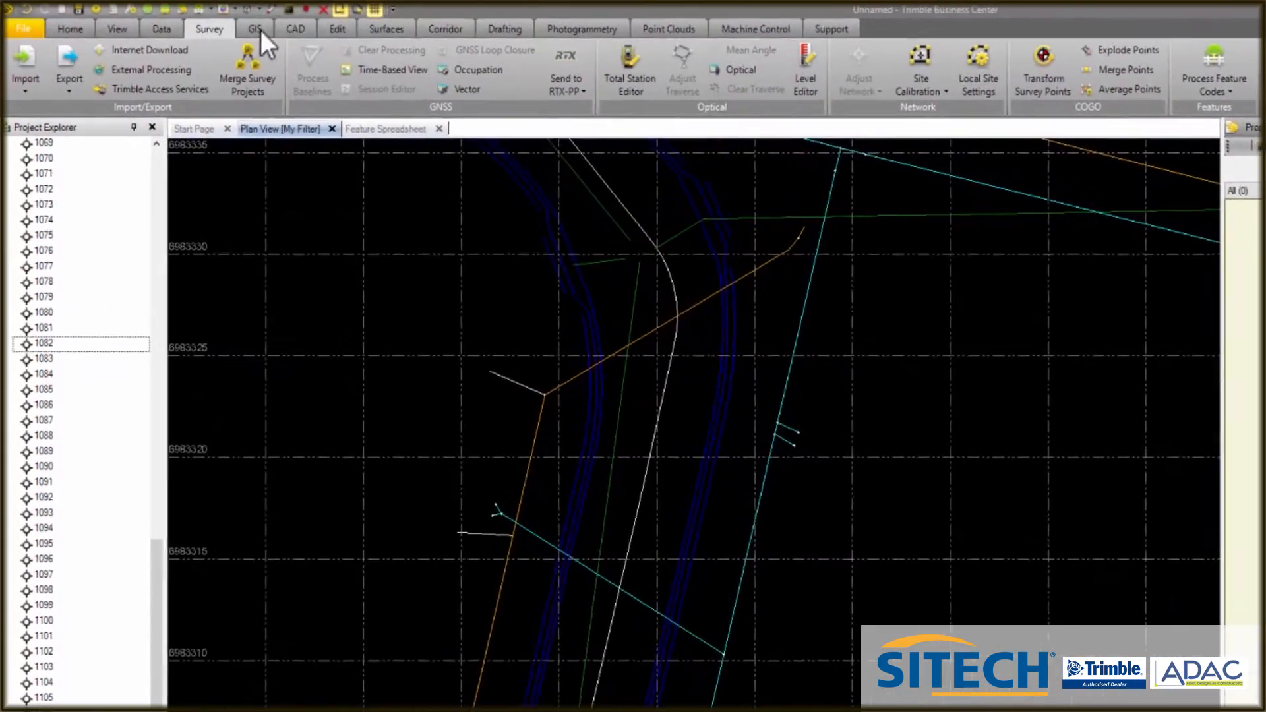
# Open a 3D view and tilt it to a close-up of the gap between the green stormwater lines at the road bend.
pyautogui.click(123, 31)
pyautogui.click(431, 56)
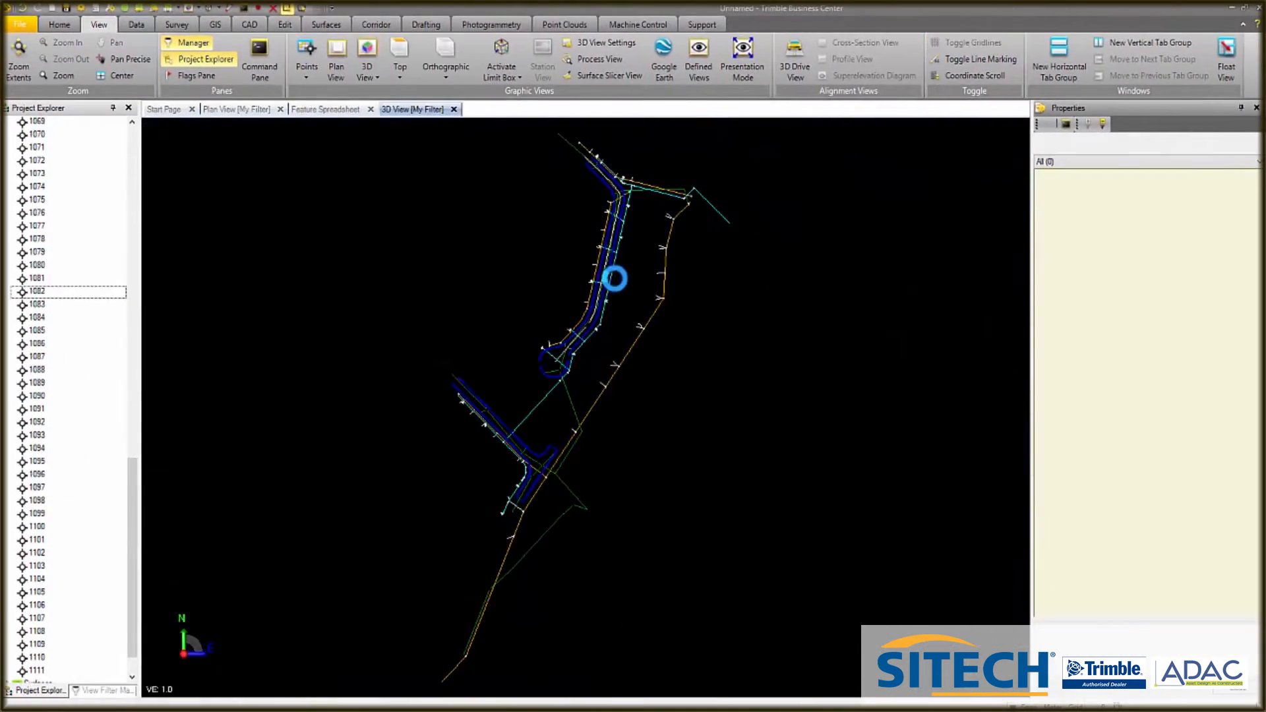
pyautogui.scroll(8, 633, 185)
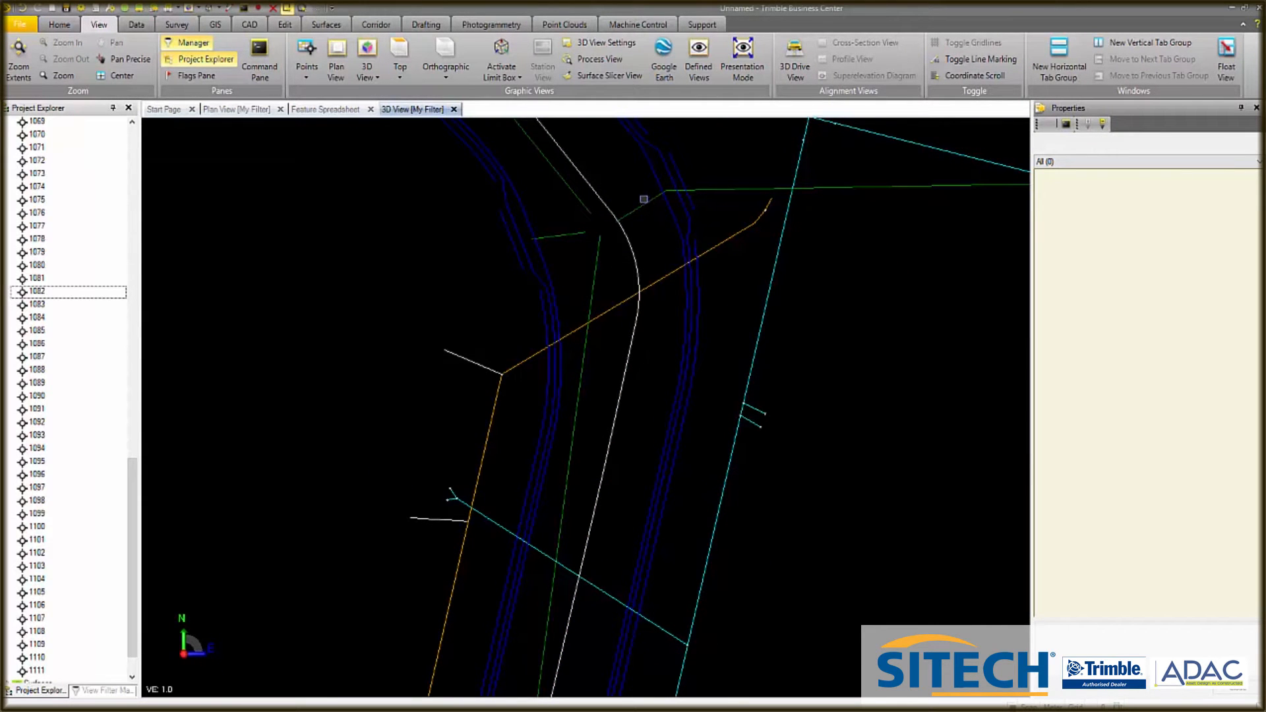
pyautogui.press('alt')
pyautogui.moveTo(581, 302)
pyautogui.mouseDown(button='middle')
pyautogui.moveTo(732, 204)
pyautogui.moveTo(737, 178)
pyautogui.moveTo(712, 169)
pyautogui.moveTo(596, 215)
pyautogui.moveTo(614, 226)
pyautogui.mouseUp(button='middle')
pyautogui.scroll(2, 615, 245)
pyautogui.scroll(2, 615, 244)
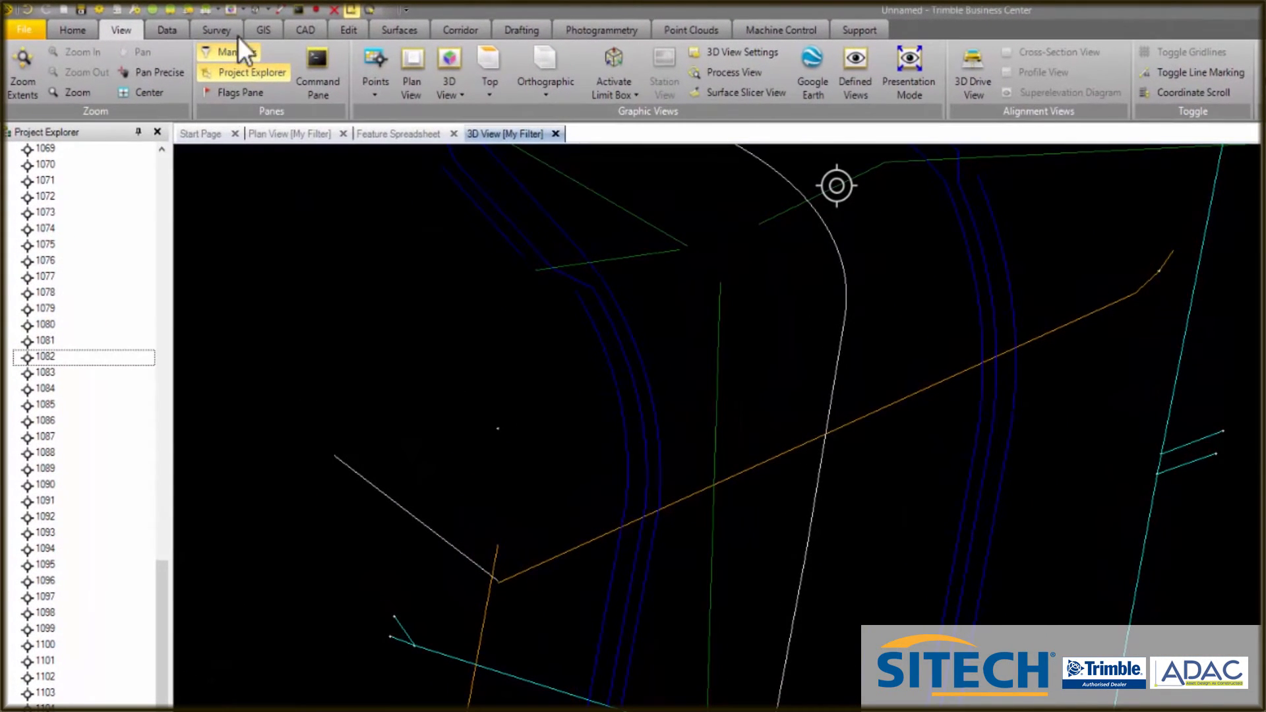
# Create a point at the middle of point to point between the two green stormwater line ends at the gap.
pyautogui.click(298, 30)
pyautogui.click(178, 93)
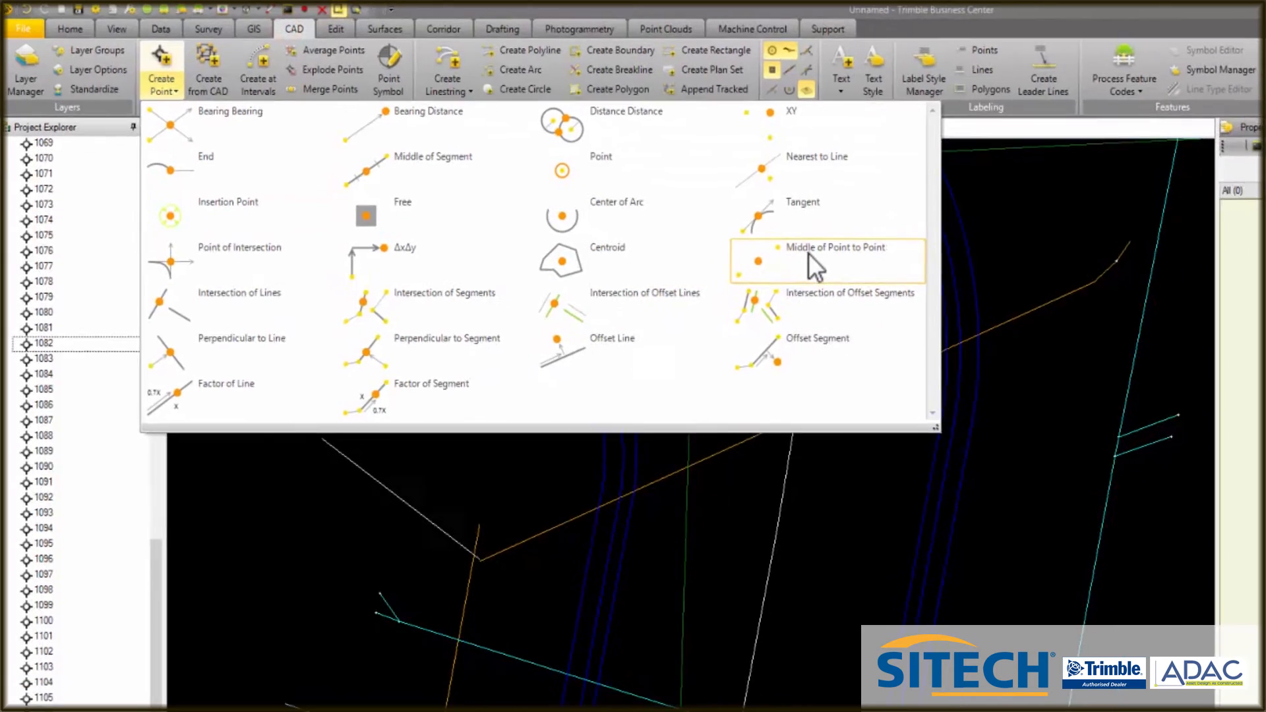
pyautogui.click(808, 252)
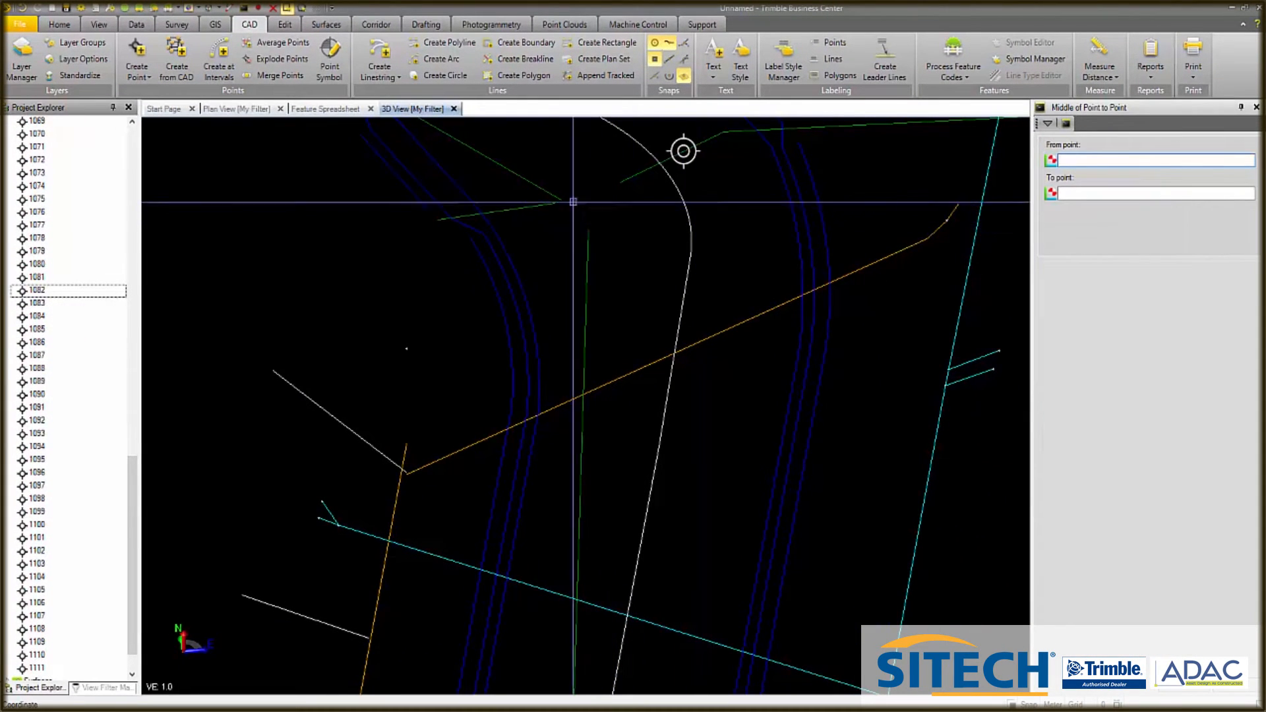
pyautogui.click(563, 200)
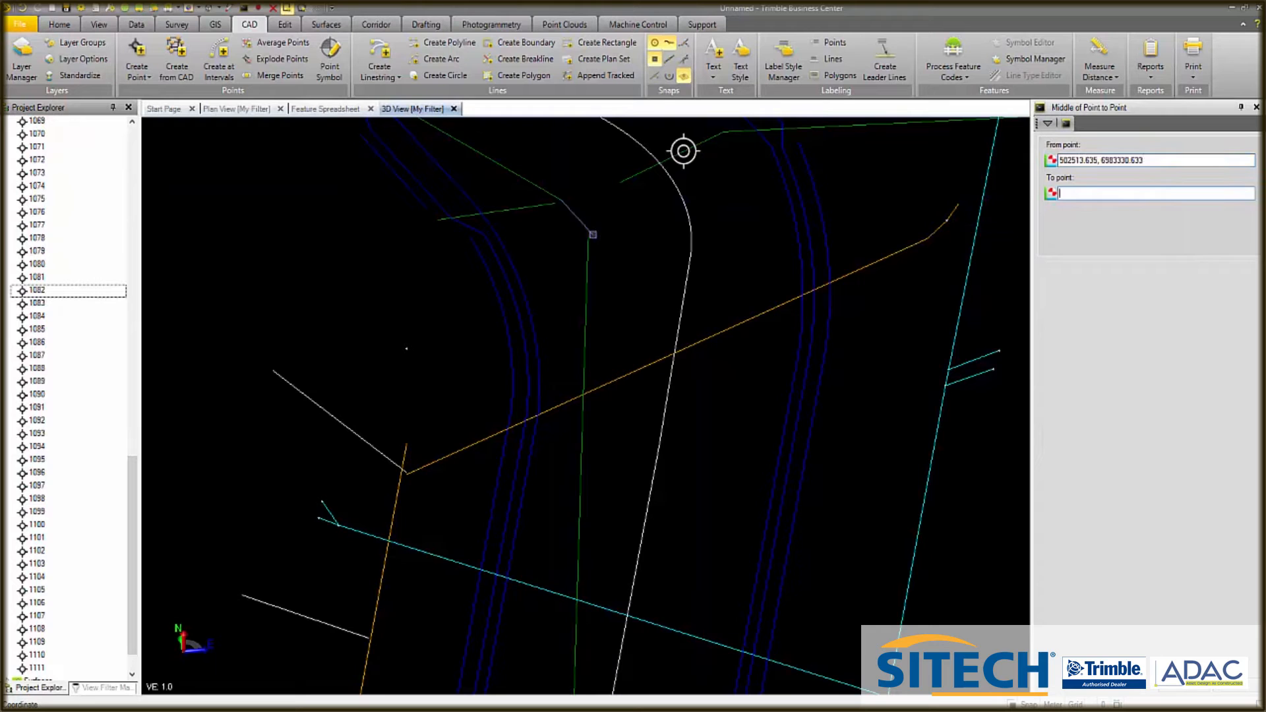
pyautogui.click(590, 229)
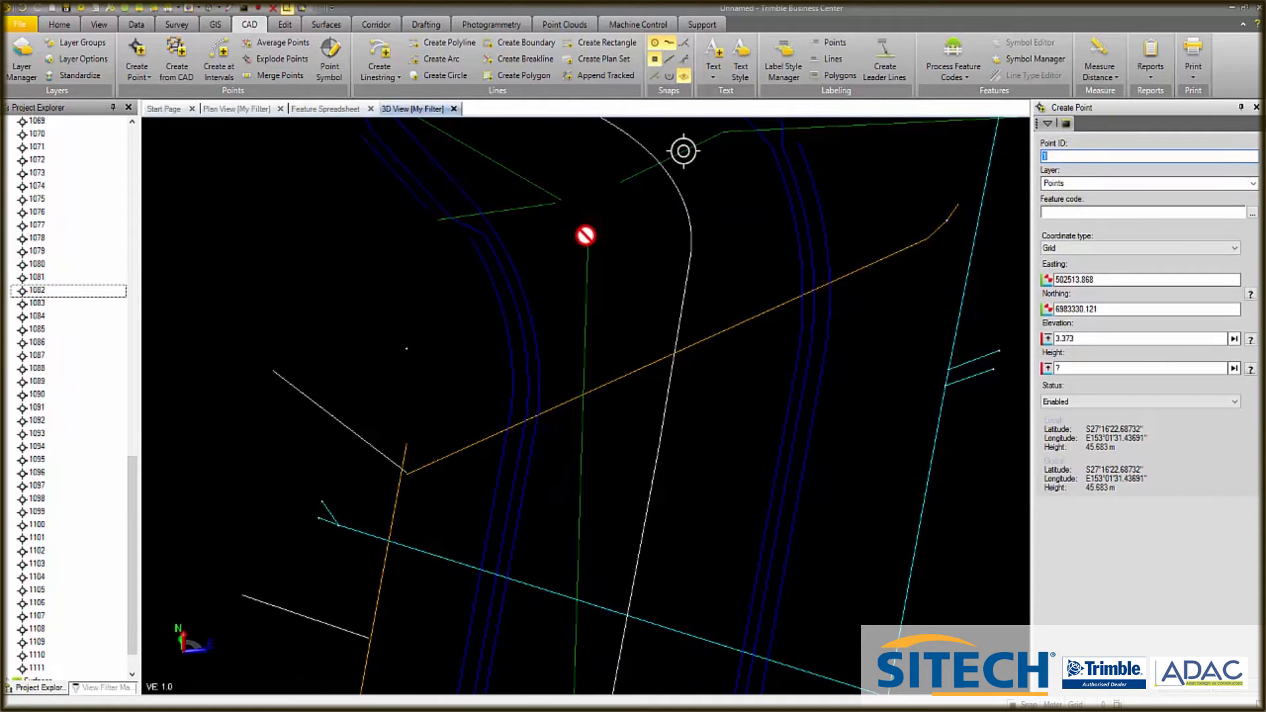
pyautogui.press('Return')
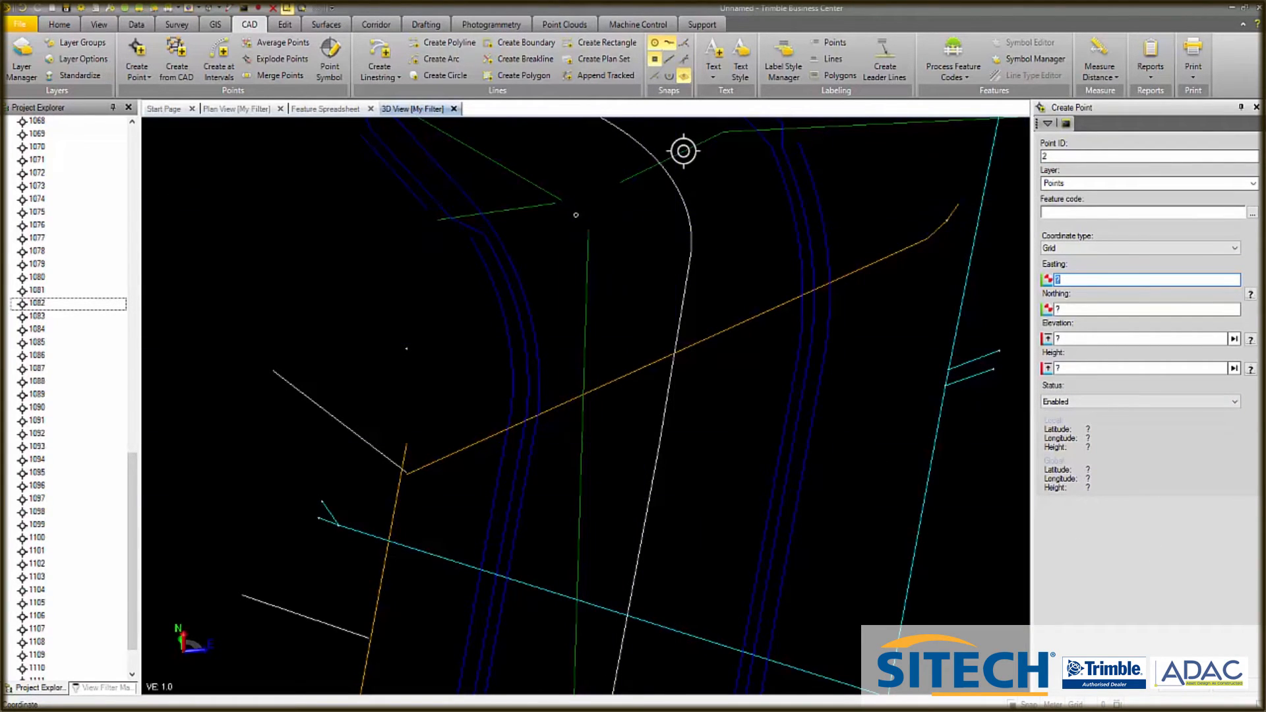
pyautogui.click(1244, 689)
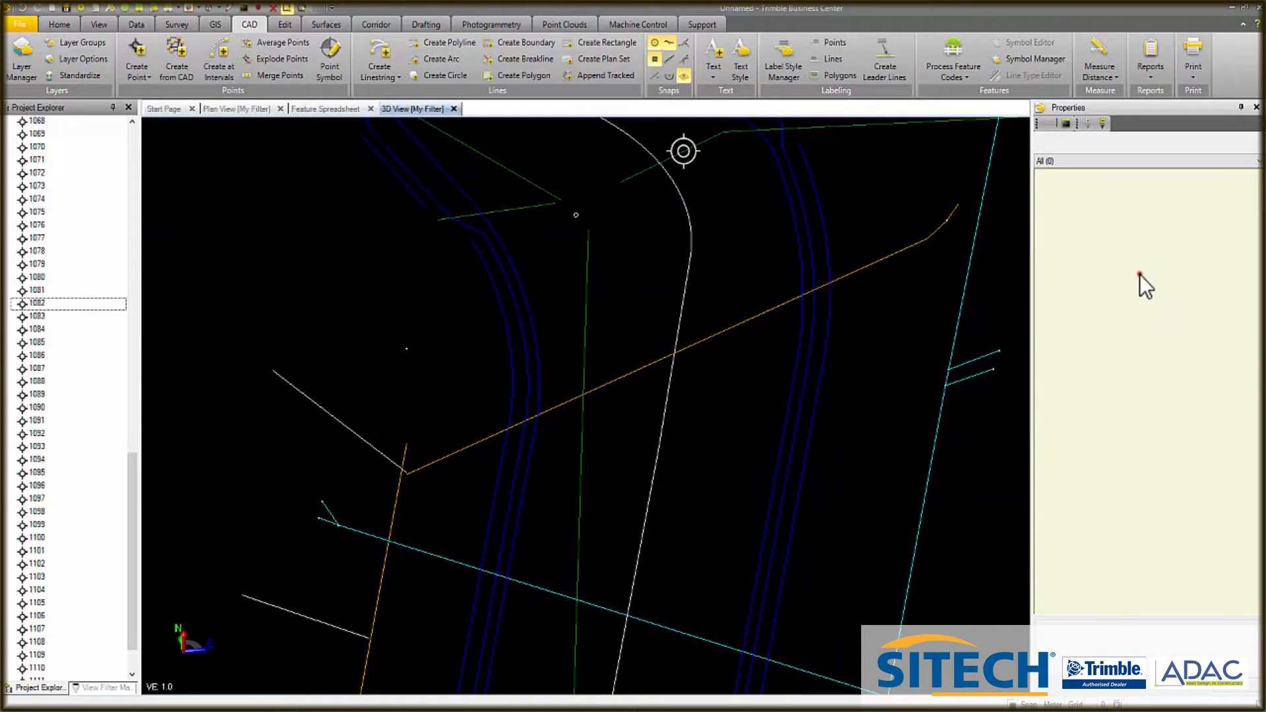
# Assign the Stormwater Pit_circ feature to the new point in the gap between the green lines.
pyautogui.click(574, 214)
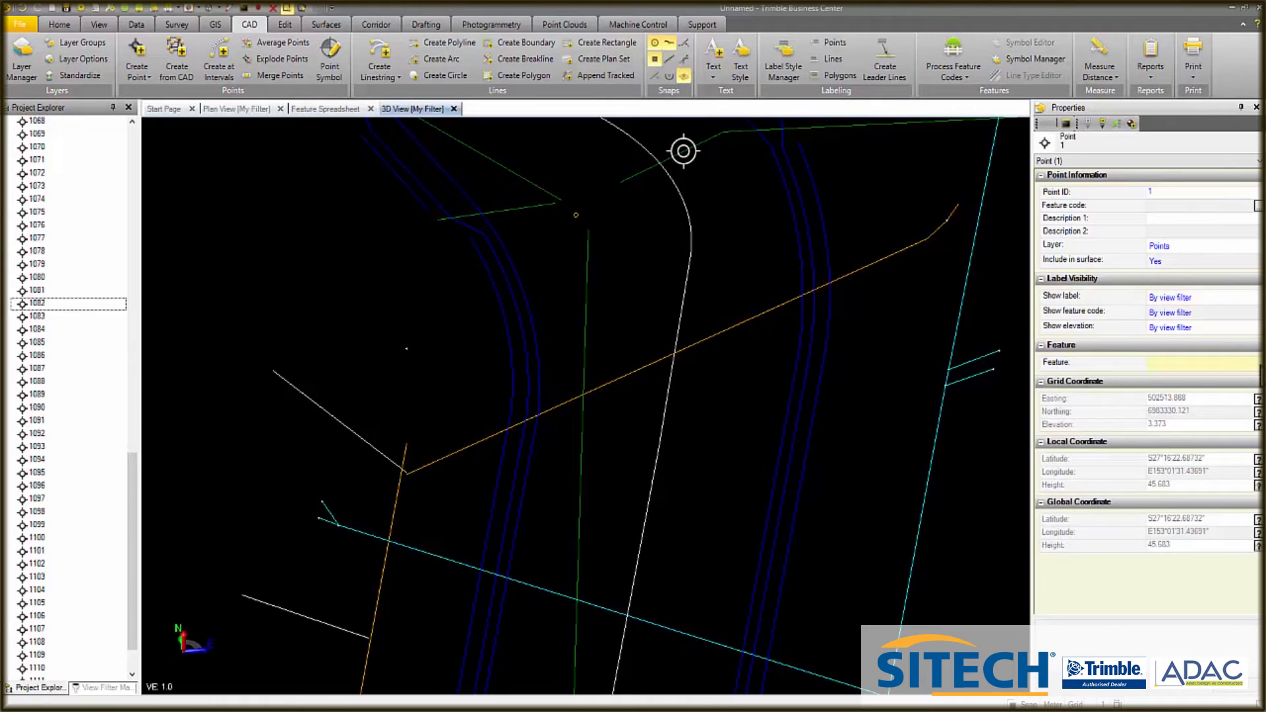
pyautogui.click(1257, 362)
pyautogui.click(1256, 408)
pyautogui.scroll(-3, 1240, 448)
pyautogui.click(1221, 448)
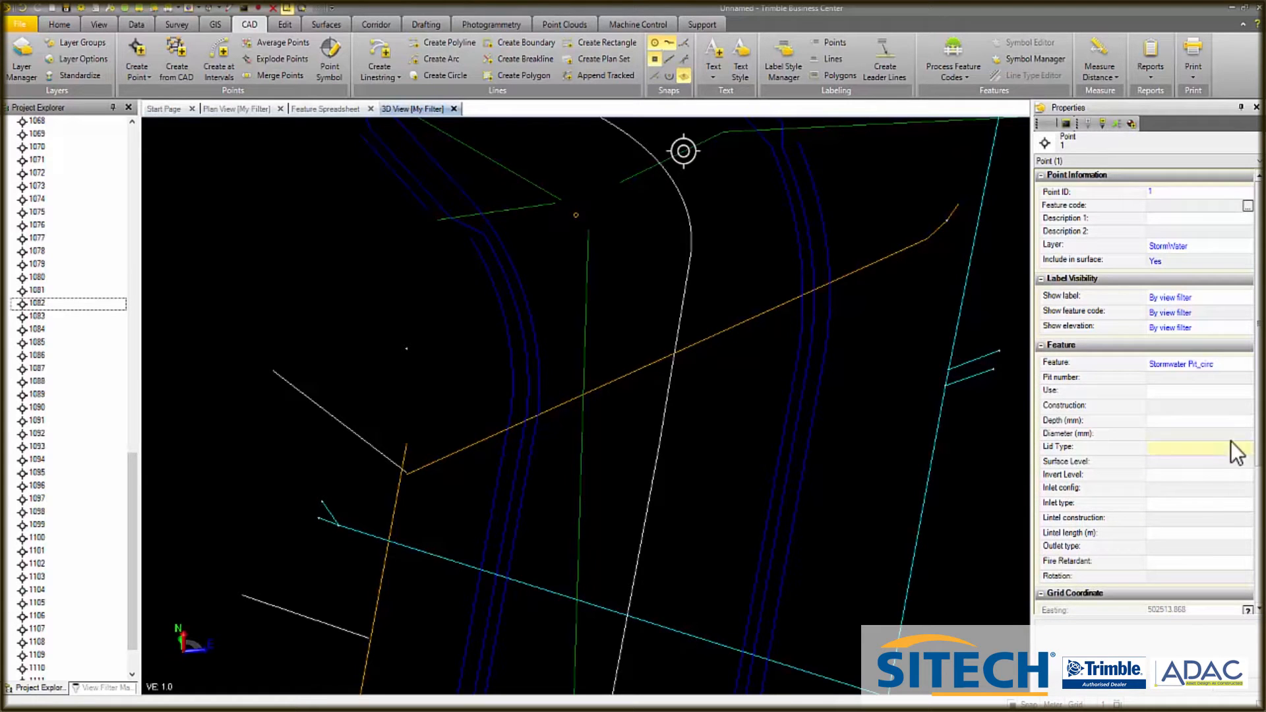
# Set the new stormwater pit's Use attribute to Maintenance hole and clear the selection.
pyautogui.click(1237, 379)
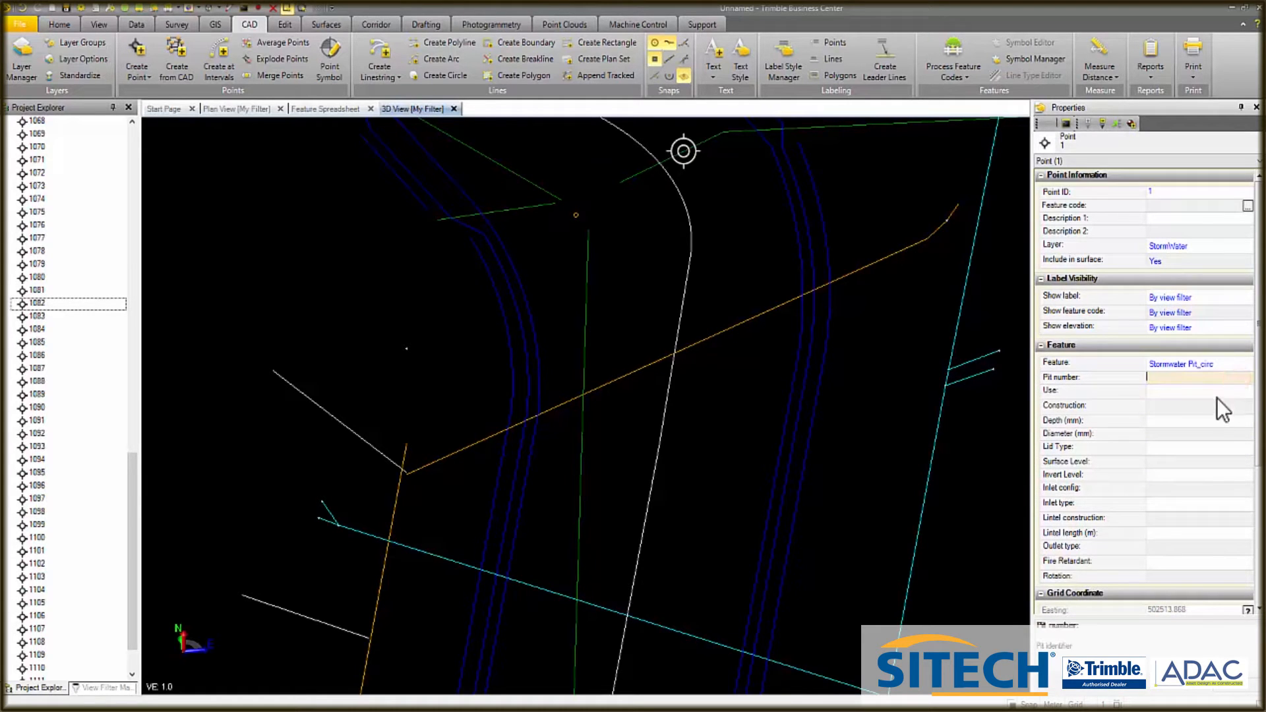
pyautogui.click(1245, 392)
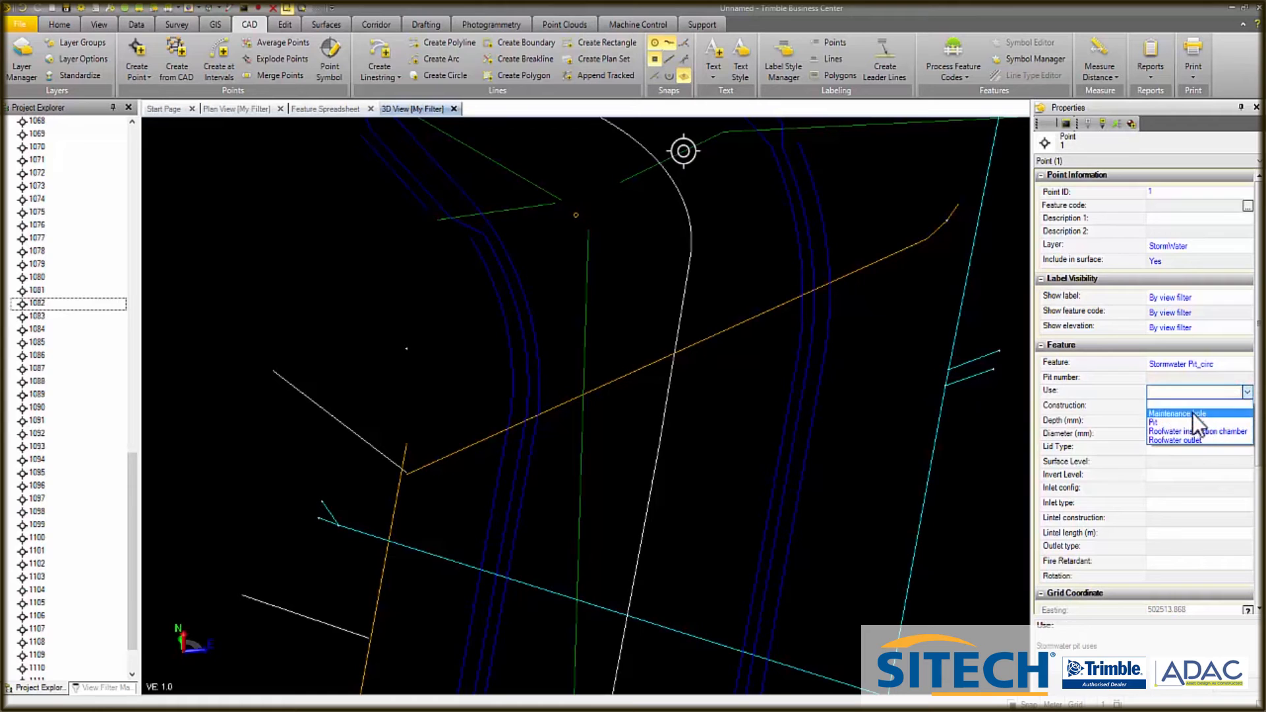
pyautogui.click(1193, 413)
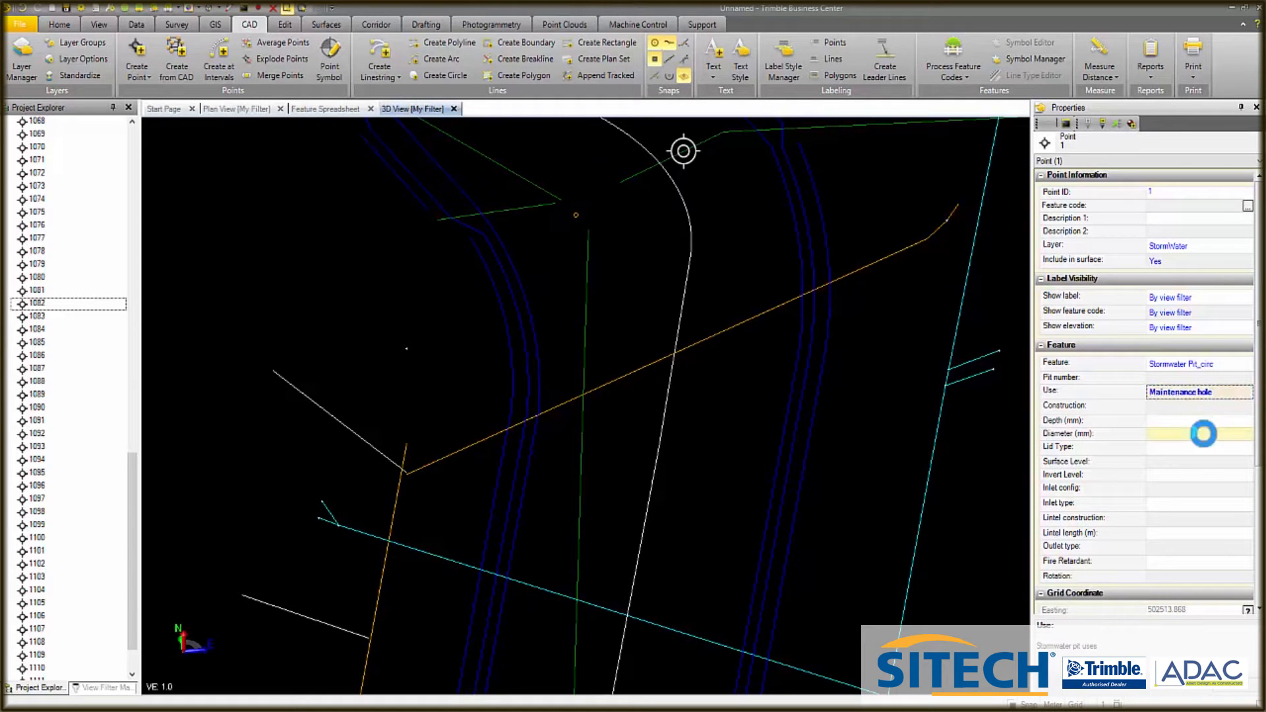
pyautogui.click(891, 345)
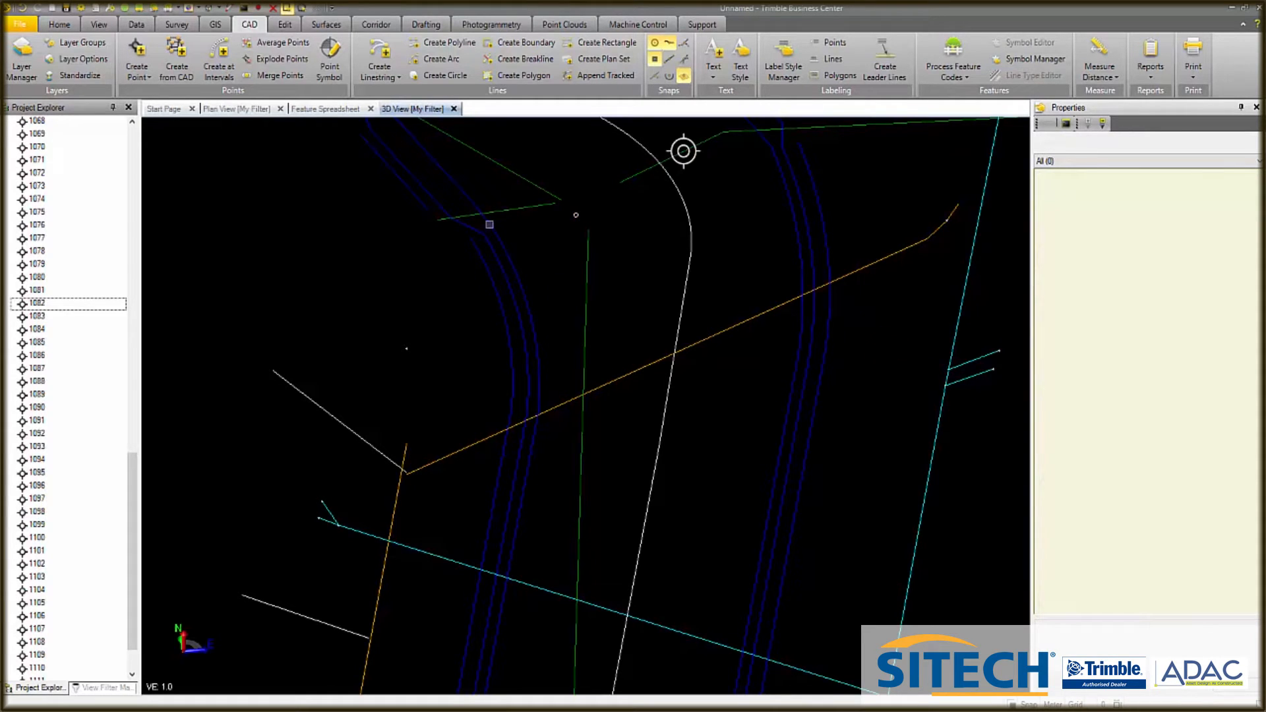
# Inspect the blue road edge lines on the road stretch northwest of the bend, then clear the selection.
pyautogui.moveTo(683, 151); pyautogui.dragTo(658, 286)
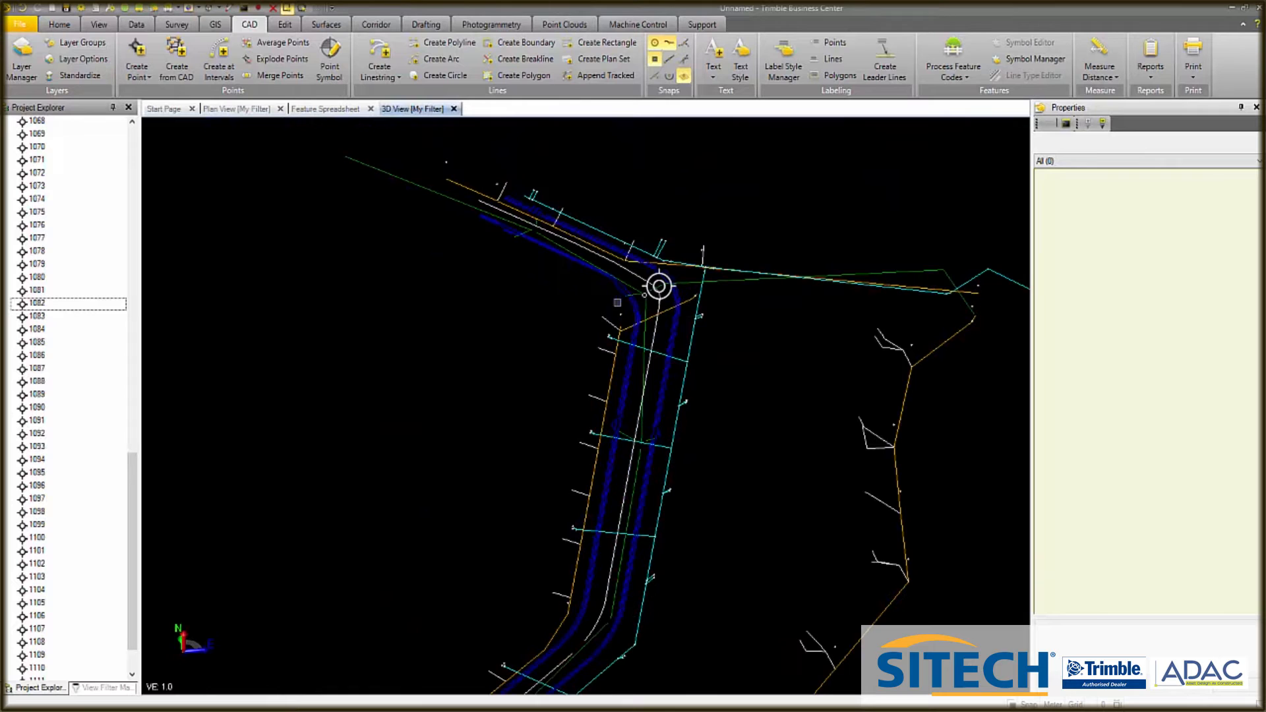
pyautogui.scroll(4, 651, 300)
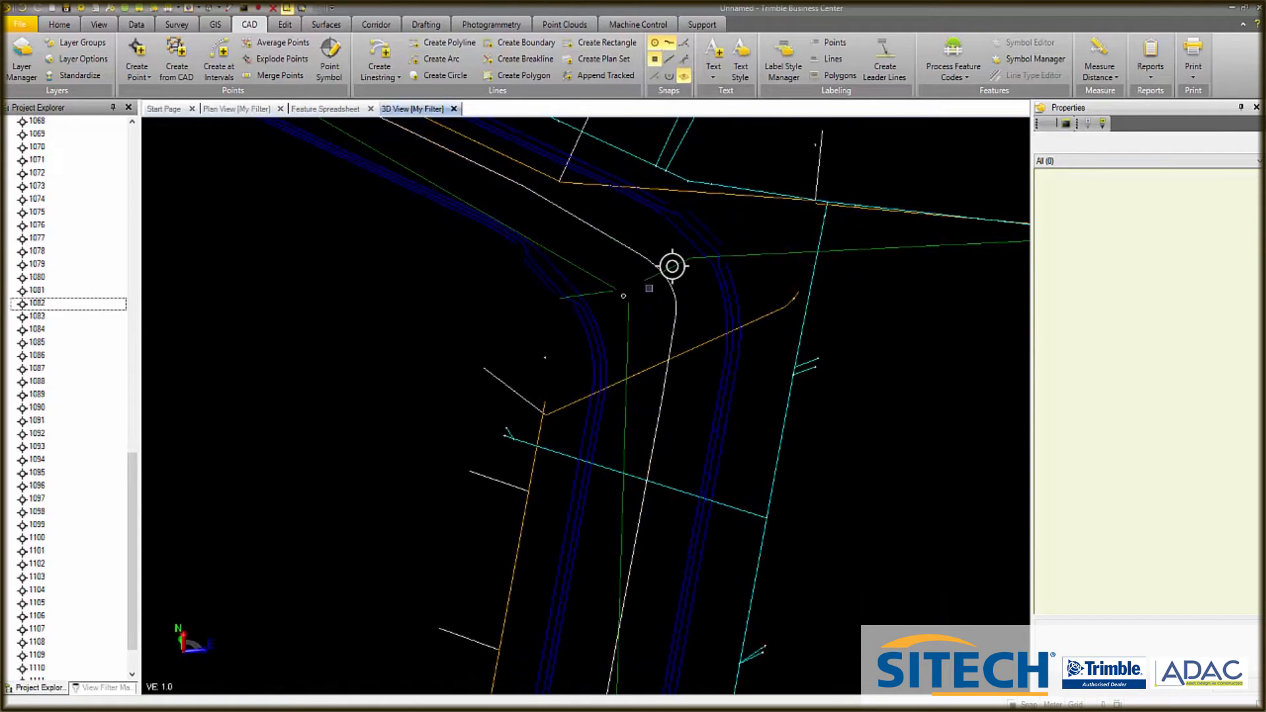
pyautogui.scroll(-4, 683, 225)
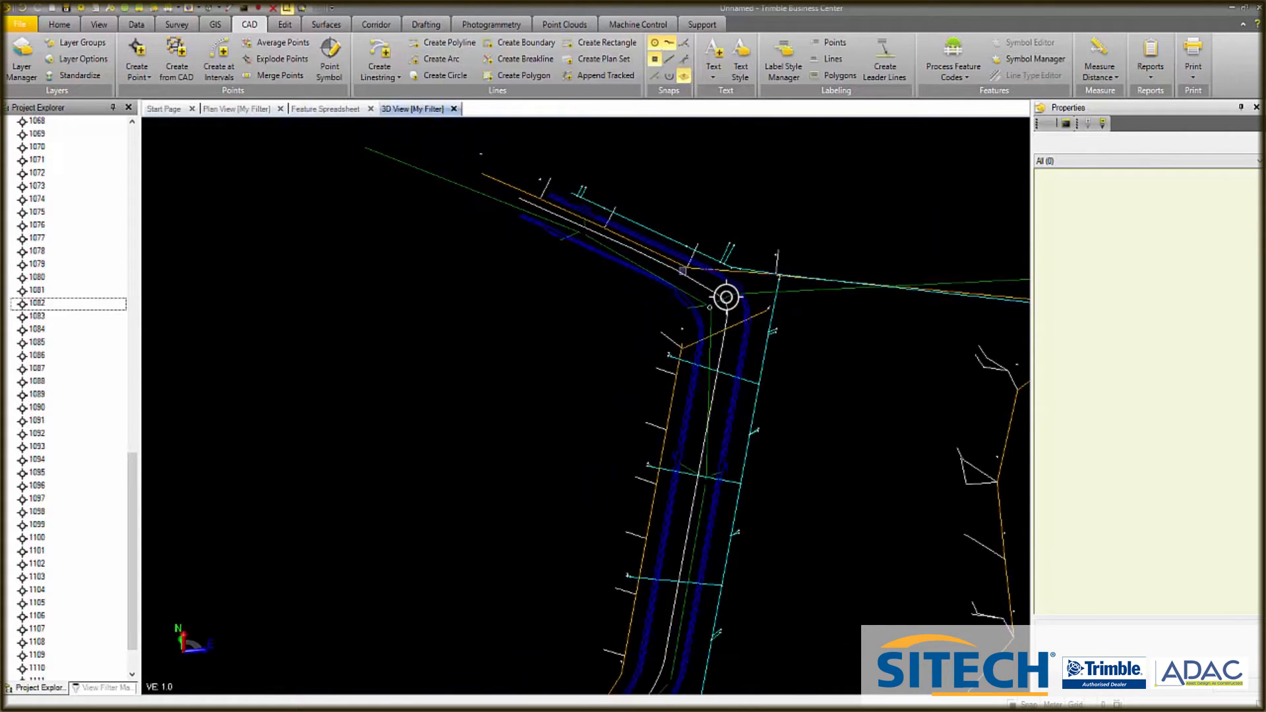
pyautogui.scroll(5, 613, 258)
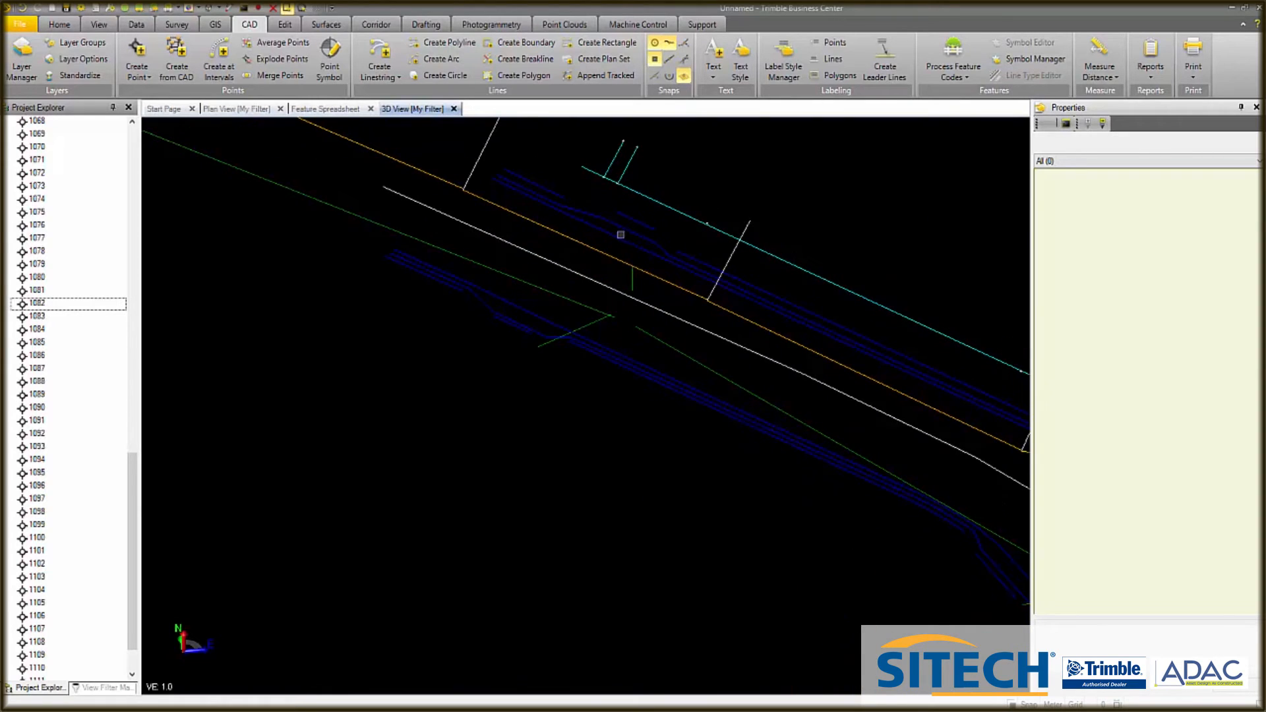
pyautogui.click(618, 237)
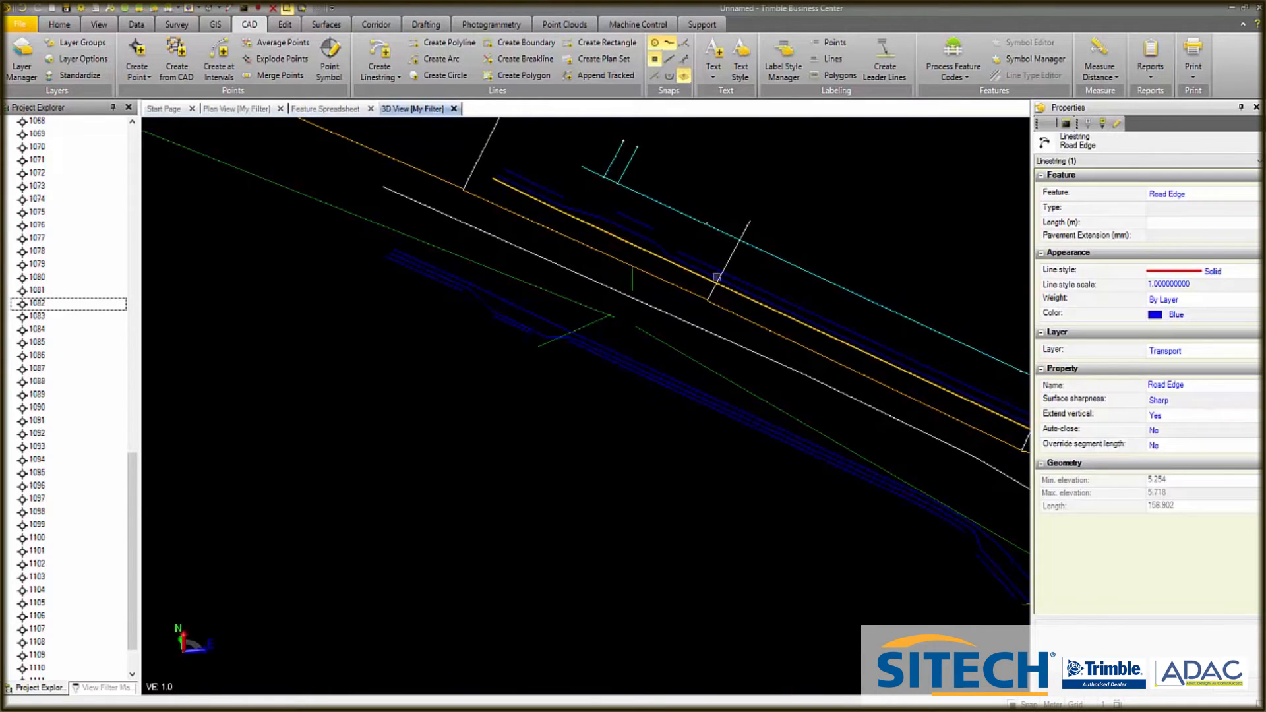
pyautogui.scroll(2, 660, 235)
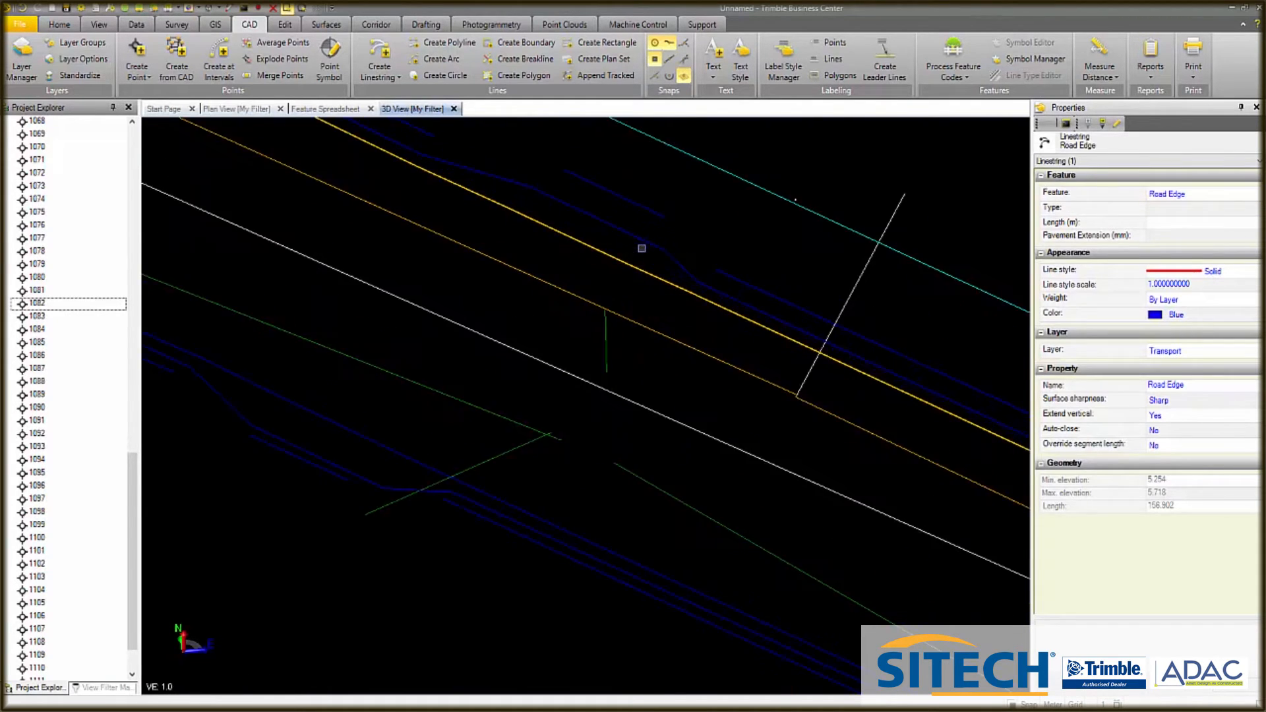
pyautogui.press('Escape')
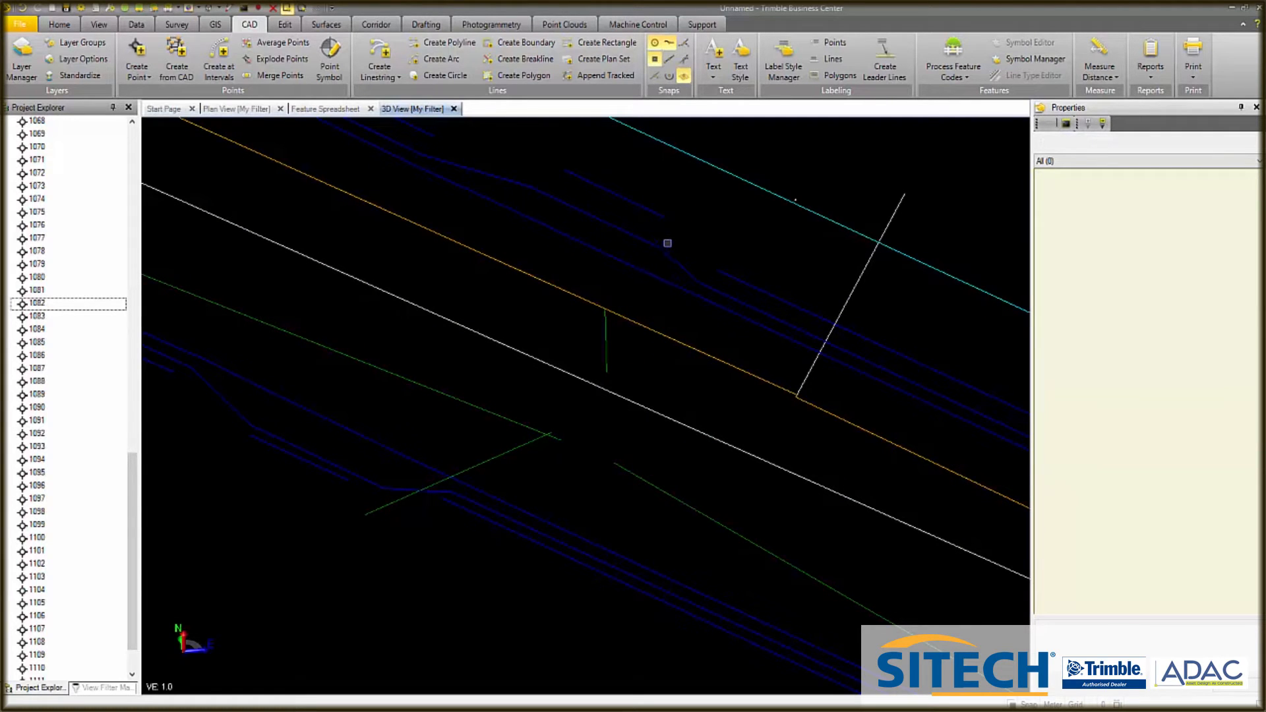
# Join the eastern kinked Road Edge line to the matching line across the gap near the turning head, adding a connecting segment.
pyautogui.click(664, 254)
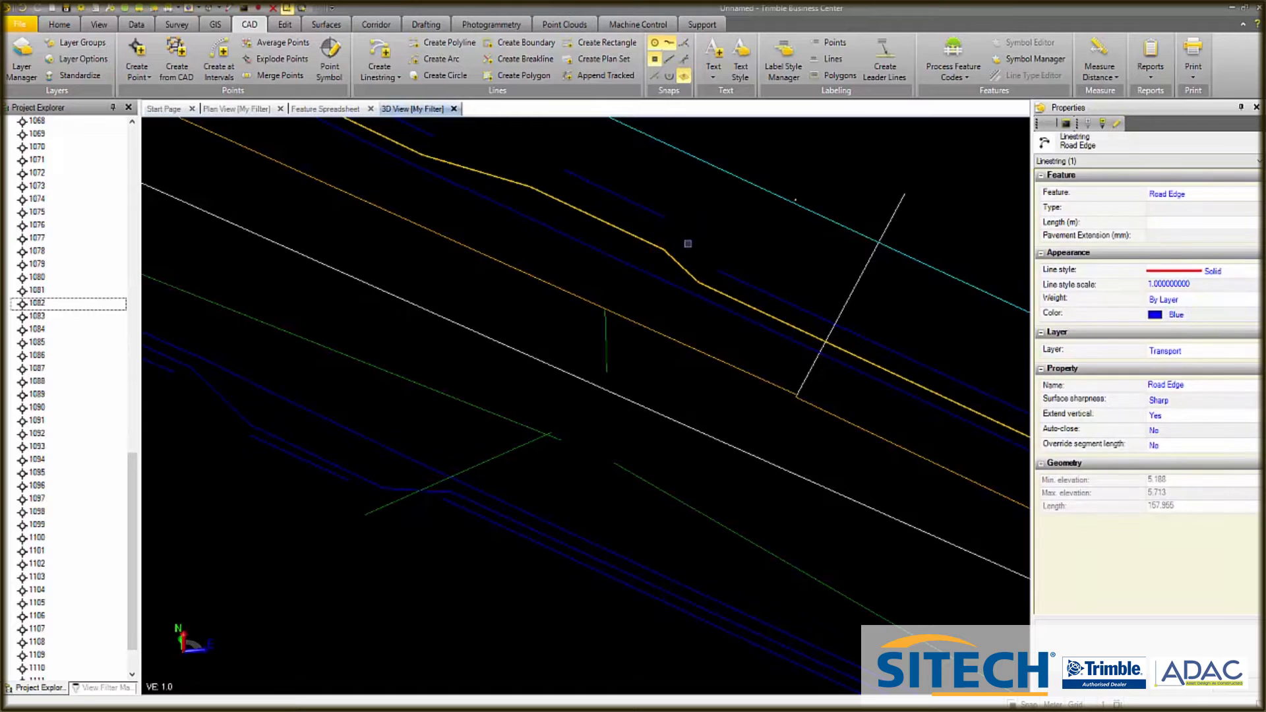
pyautogui.scroll(-3, 571, 178)
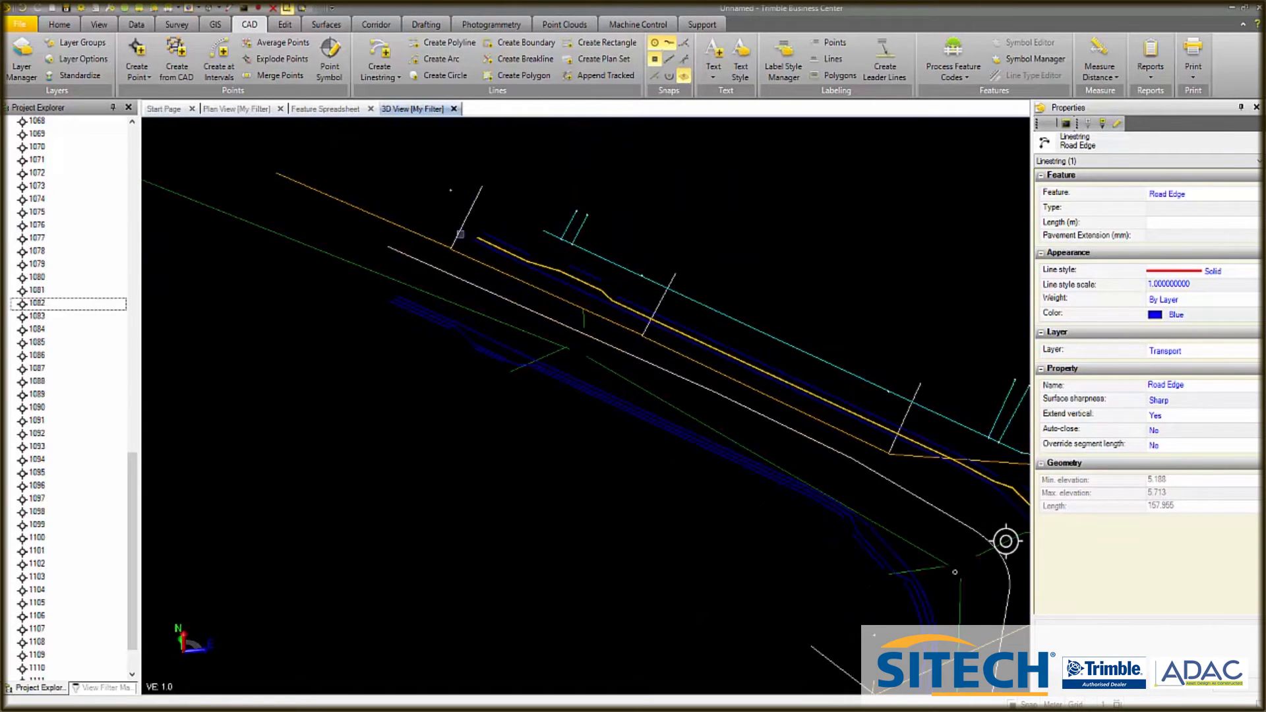
pyautogui.scroll(-2, 399, 208)
pyautogui.scroll(-3, 745, 284)
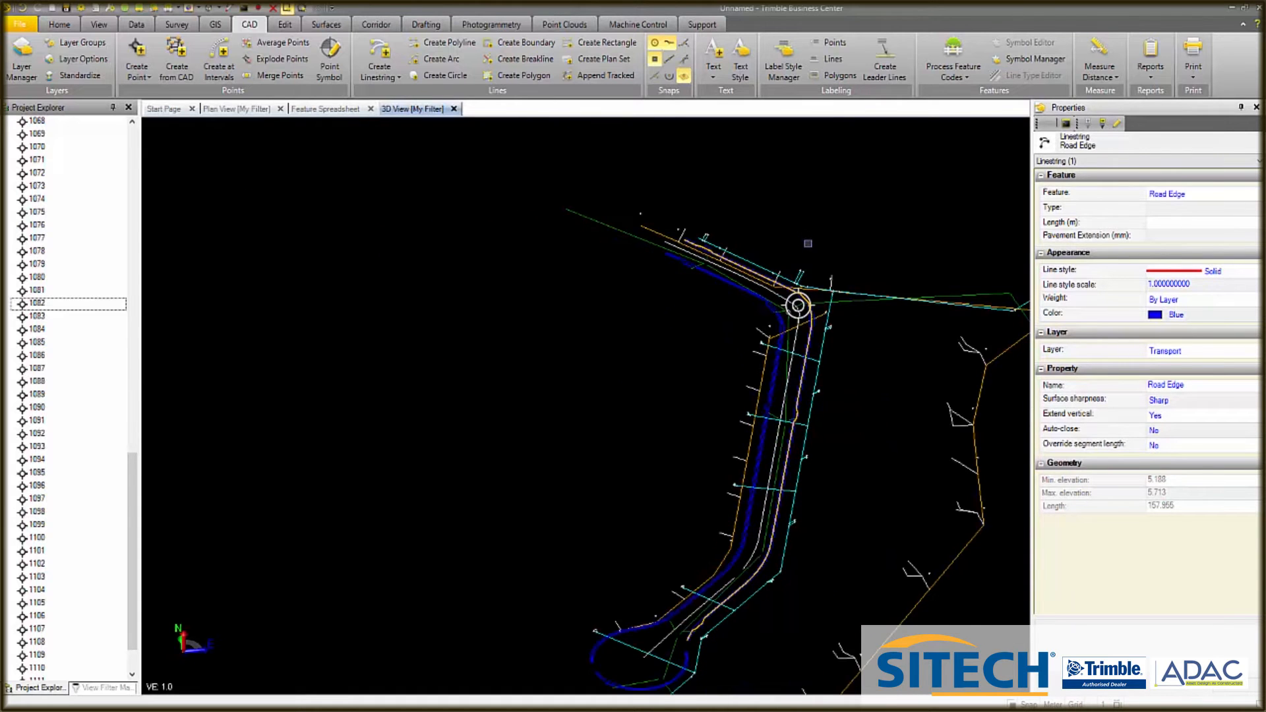
pyautogui.scroll(6, 791, 330)
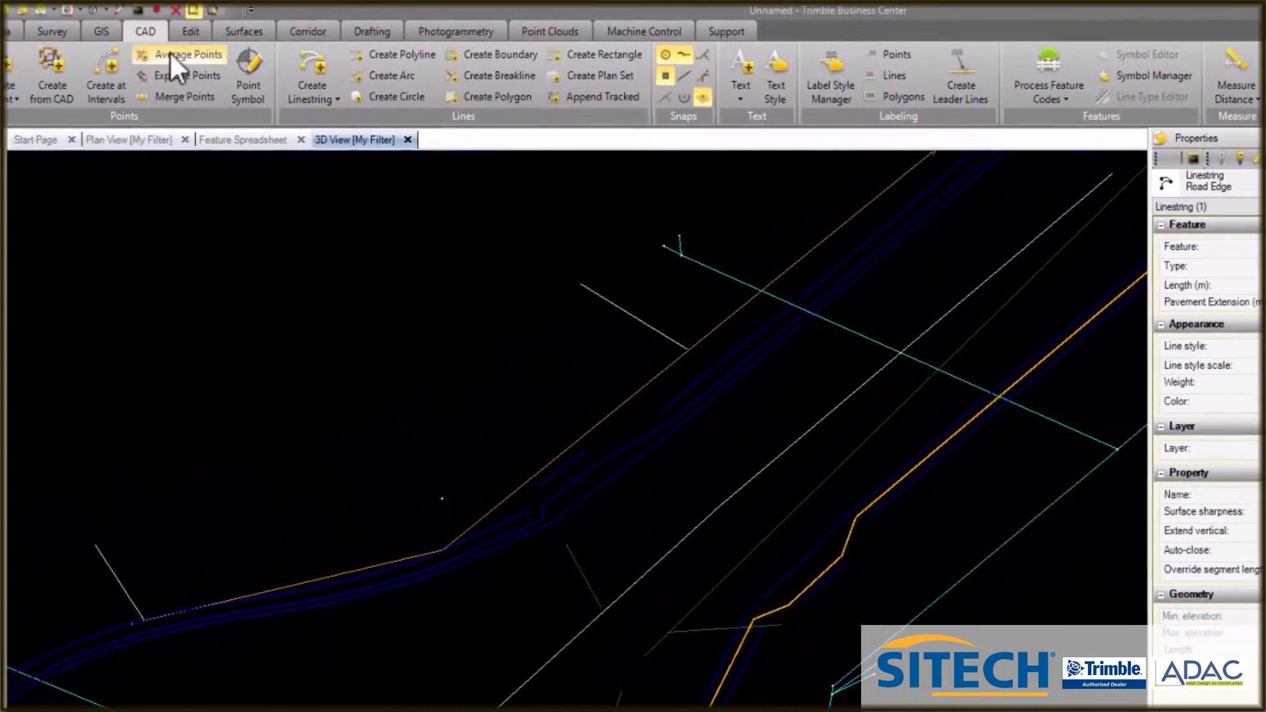
pyautogui.click(191, 31)
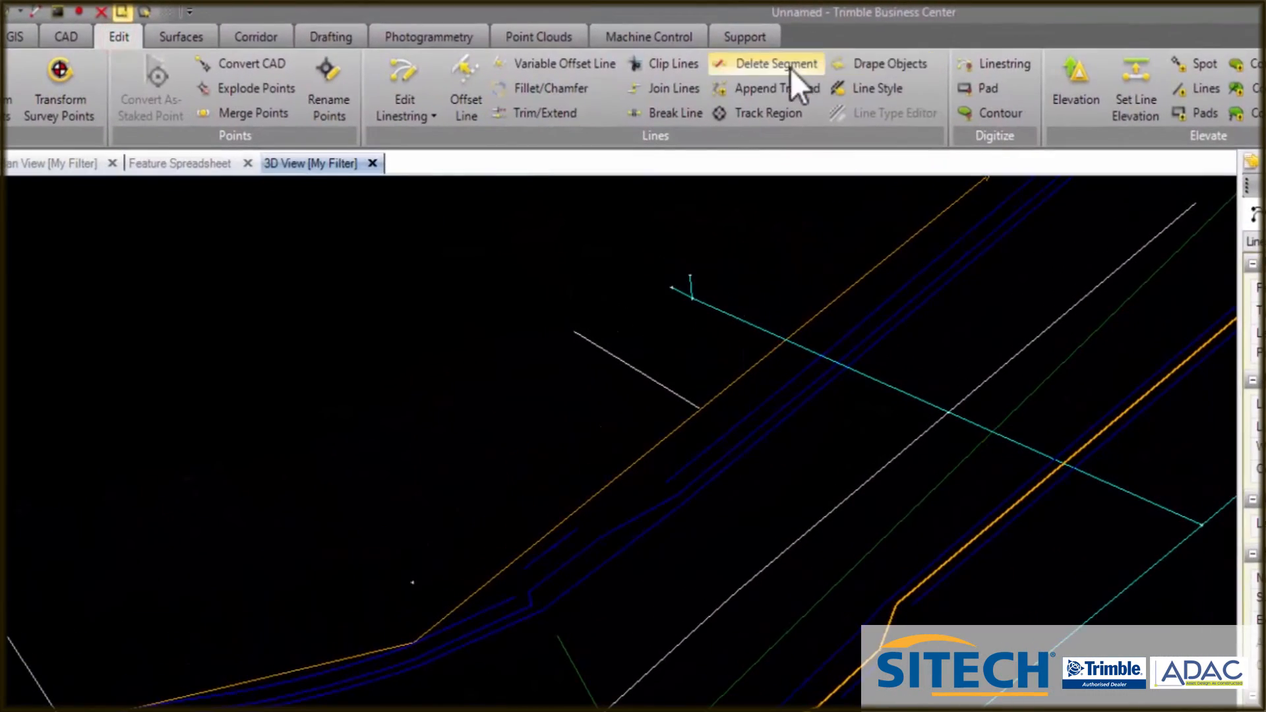
pyautogui.click(668, 97)
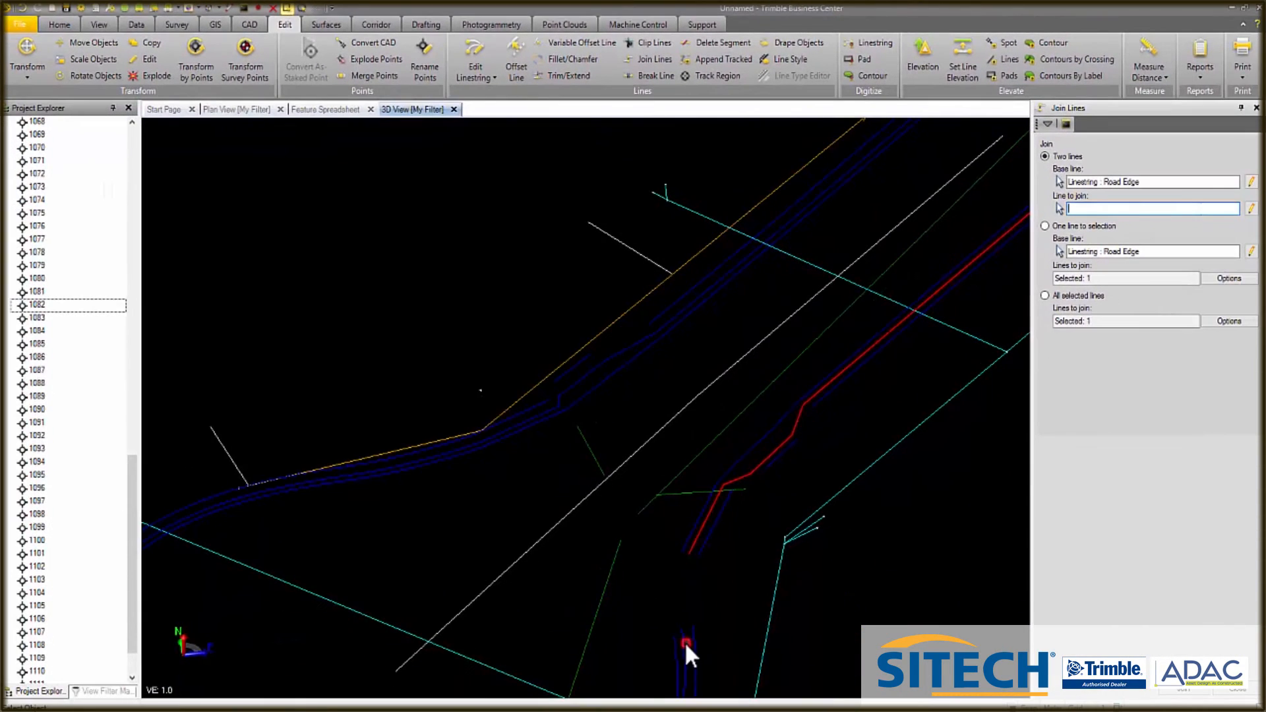
pyautogui.click(685, 642)
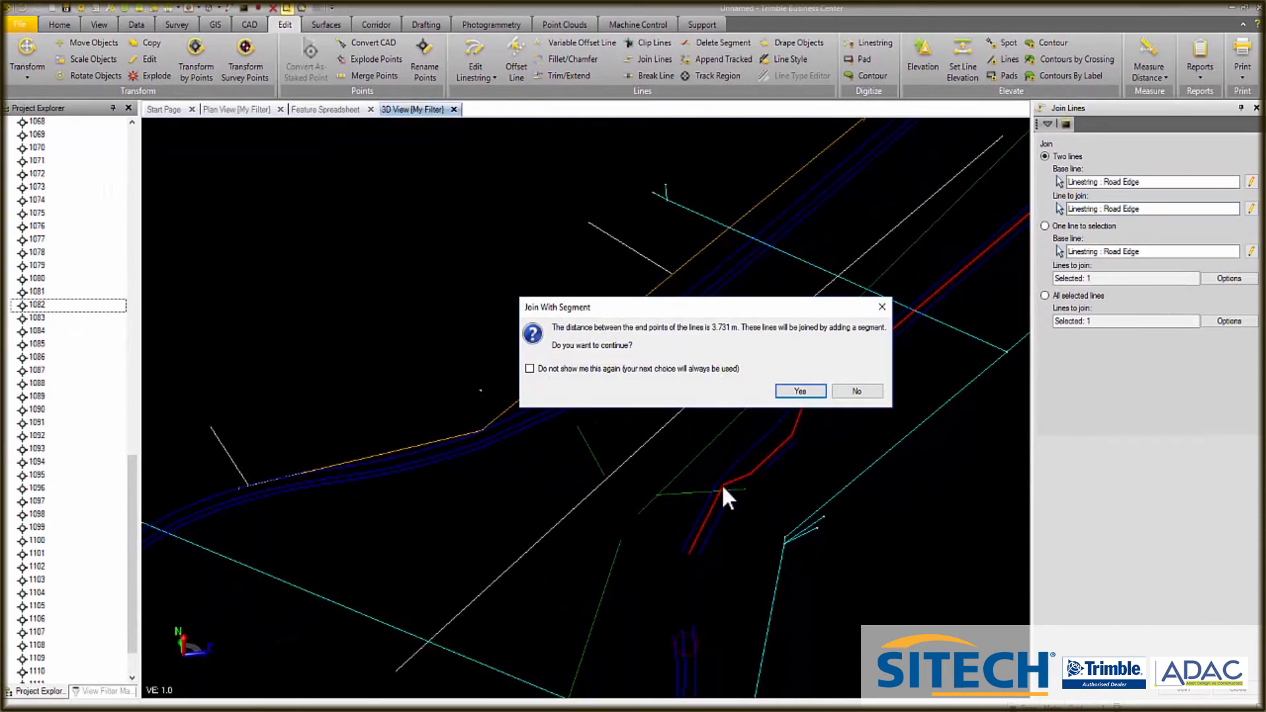
pyautogui.click(798, 391)
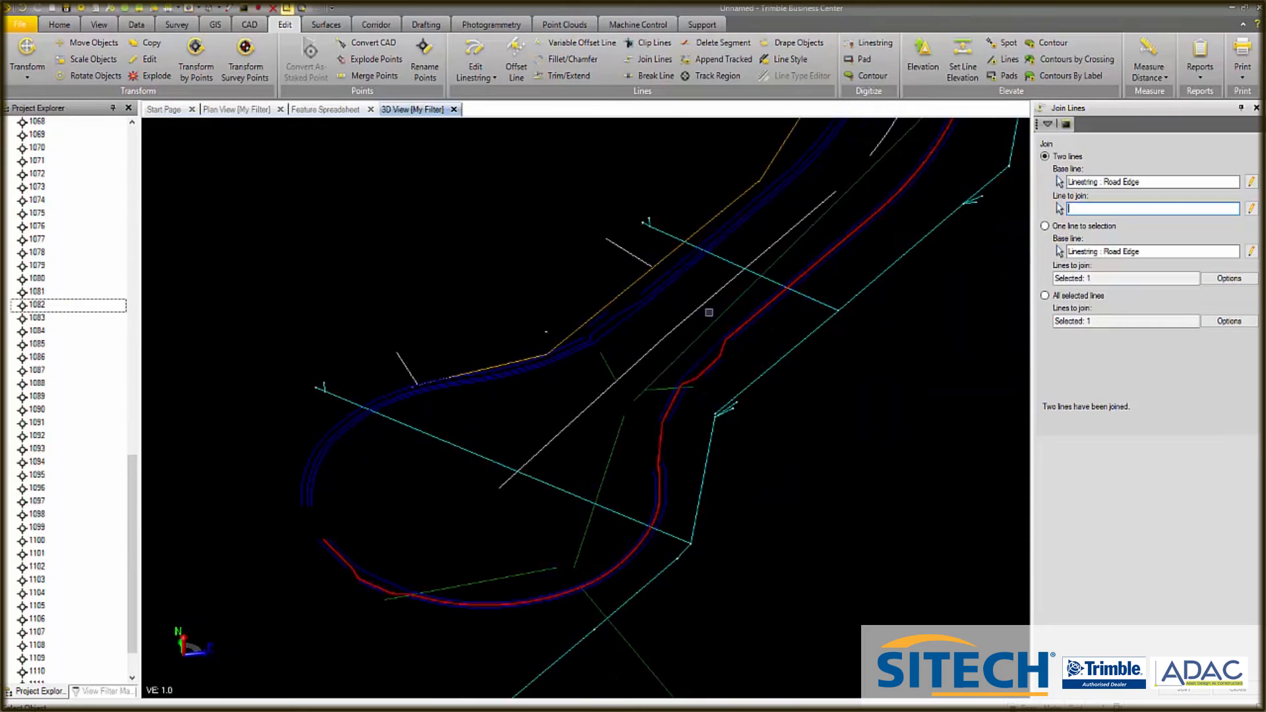
# Join the western Road Edge line across the turning head gap with an added segment, then set the joined line's Auto-close to Yes.
pyautogui.scroll(2, 323, 506)
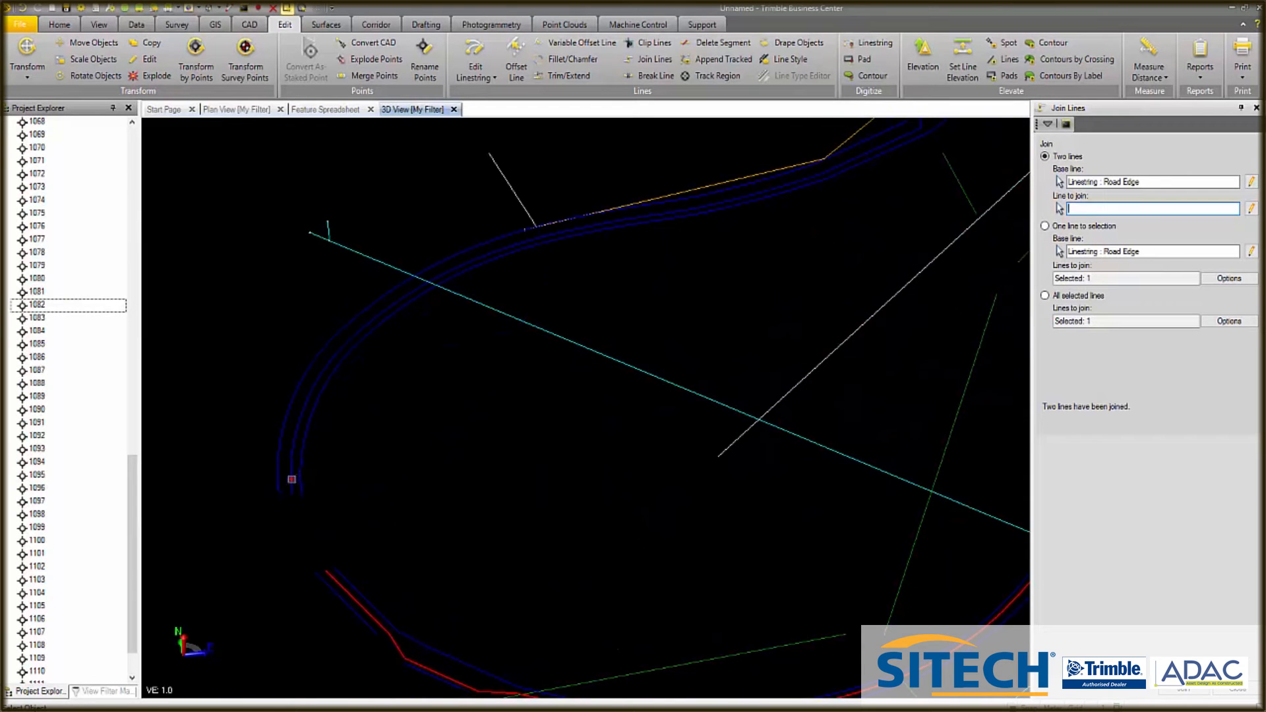
pyautogui.click(291, 480)
pyautogui.click(783, 392)
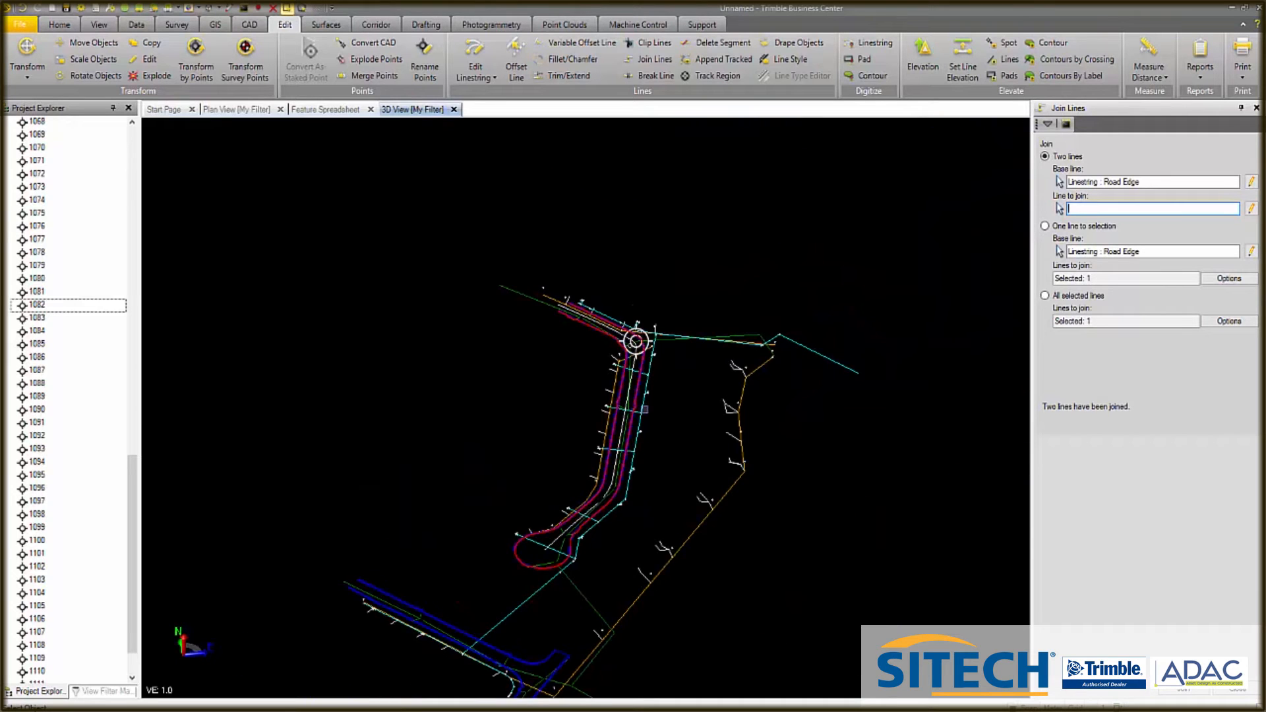
pyautogui.scroll(2, 592, 331)
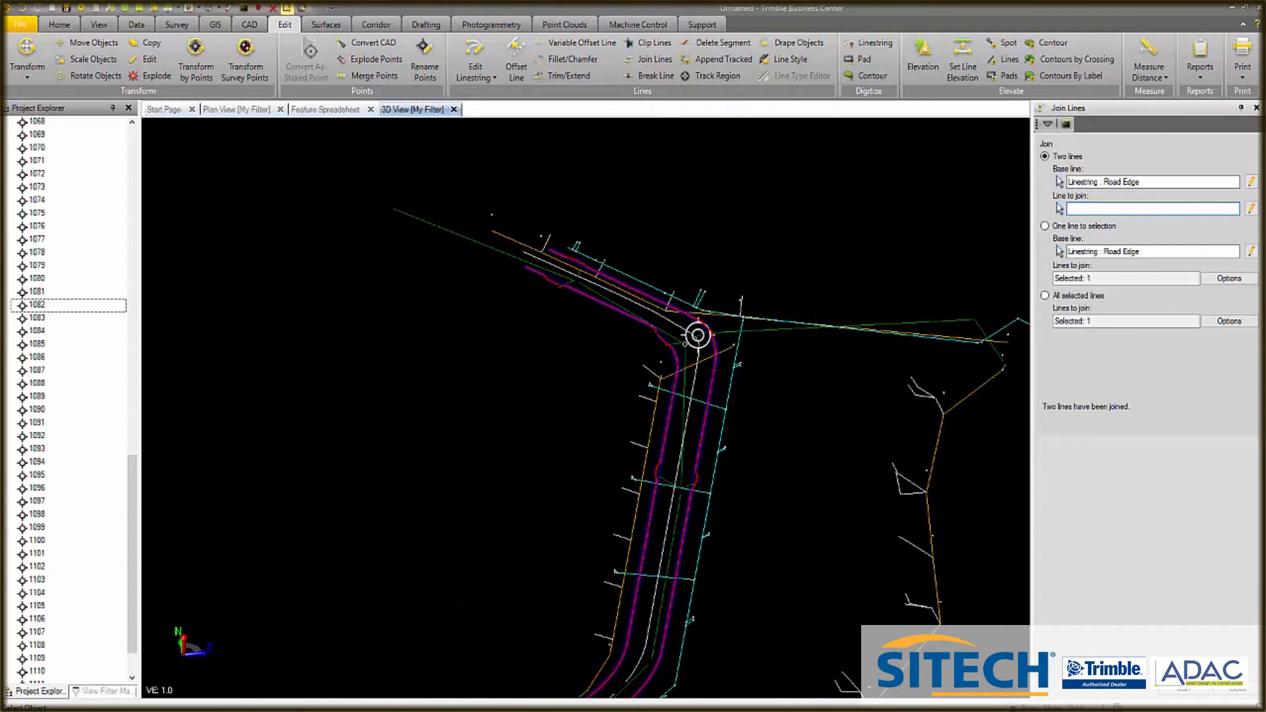
pyautogui.click(1238, 691)
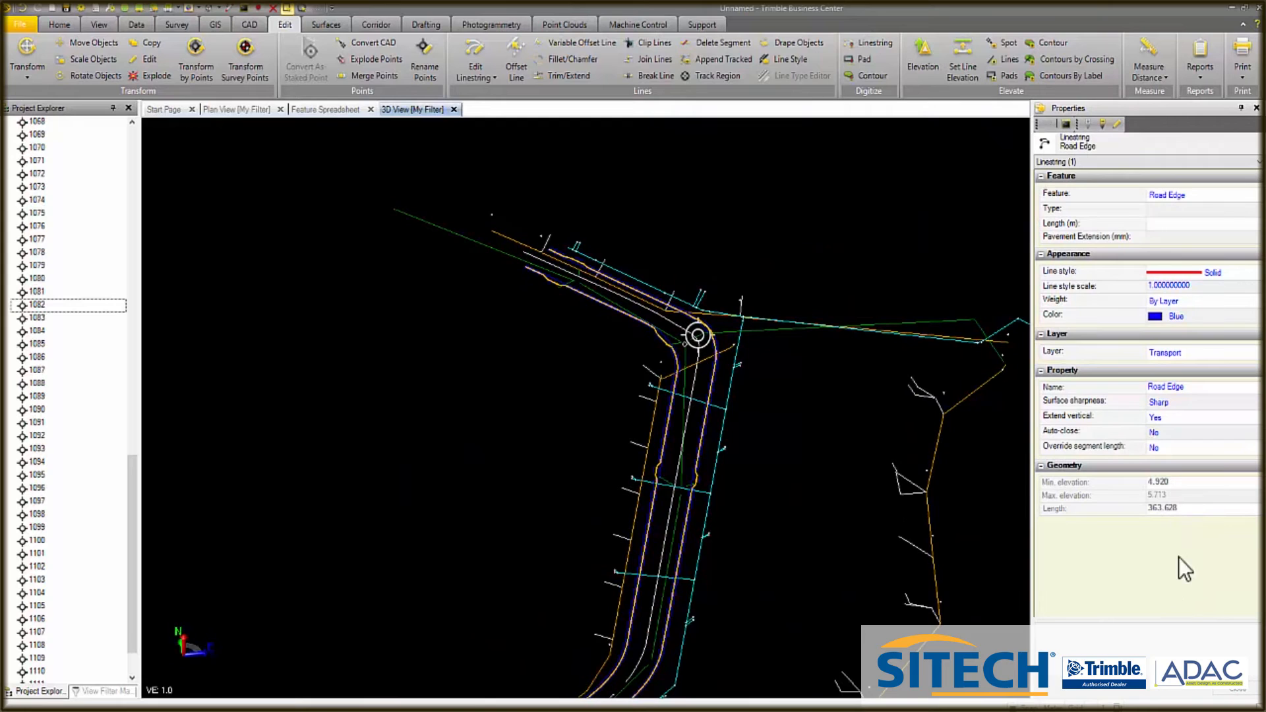
pyautogui.click(1238, 432)
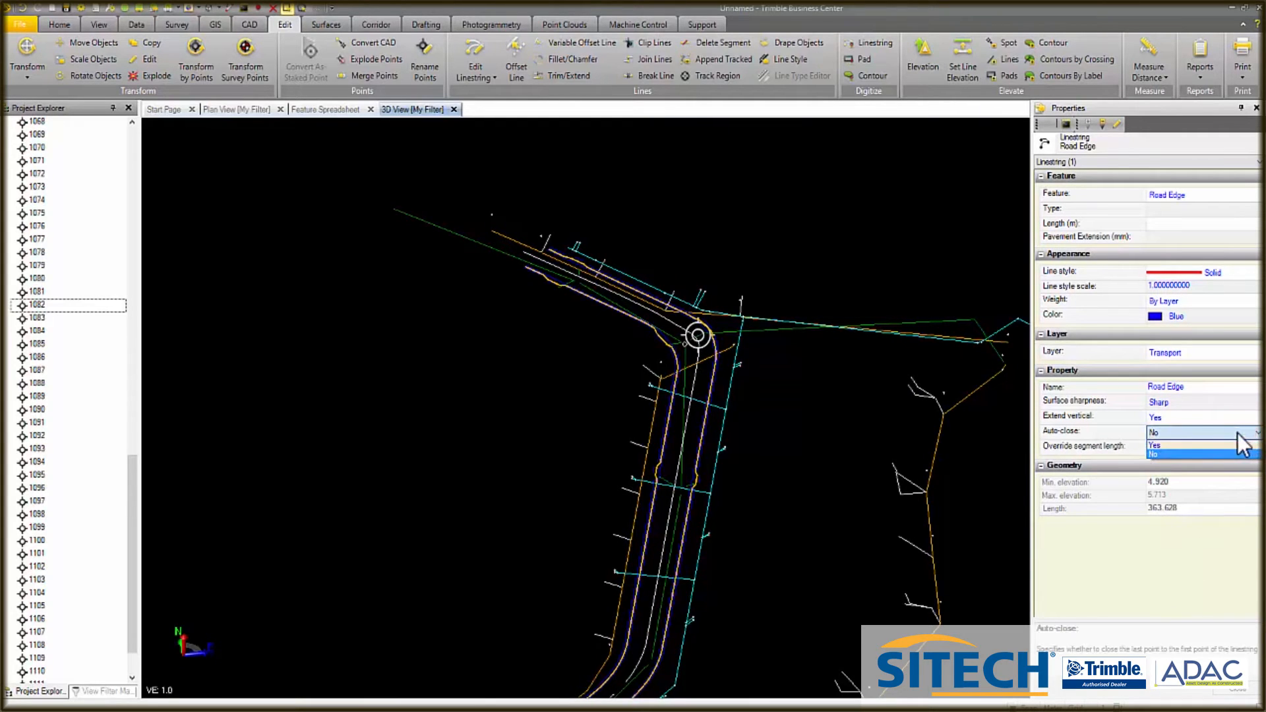
pyautogui.click(1179, 446)
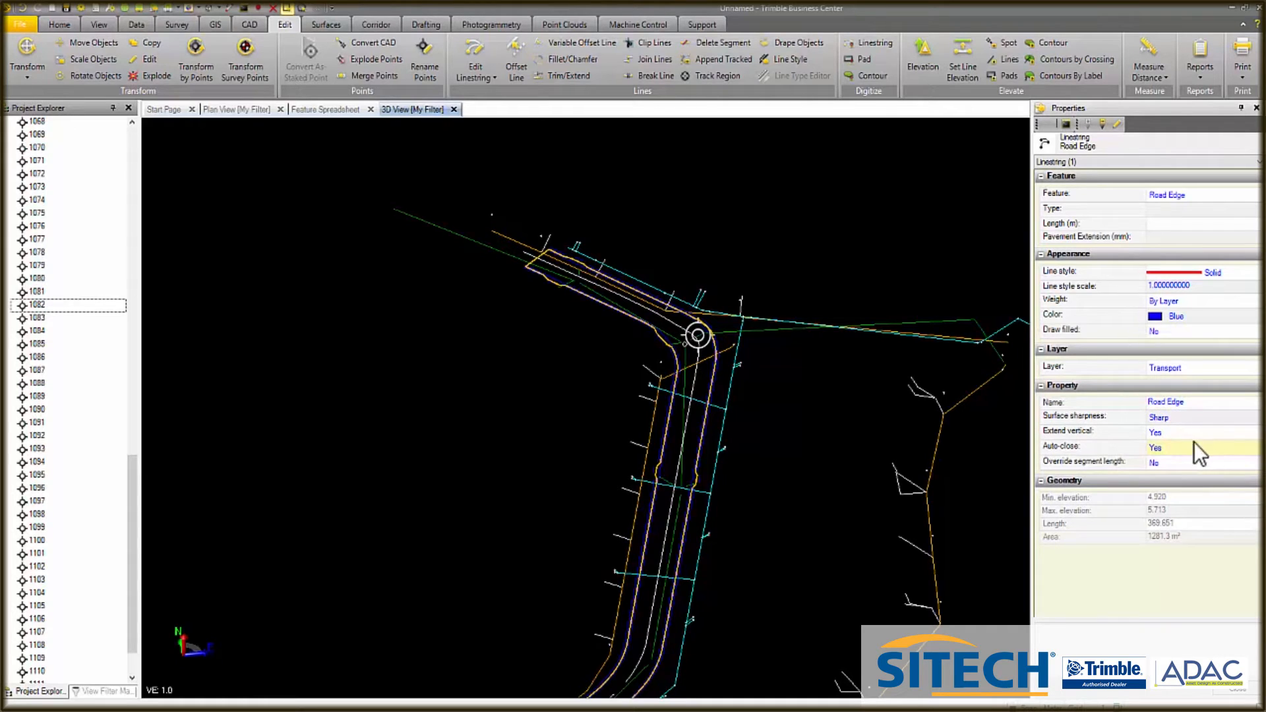
# Change the closed road outline's feature from Road Edge to Pavement_L and clear the selection.
pyautogui.click(1226, 194)
pyautogui.click(1256, 194)
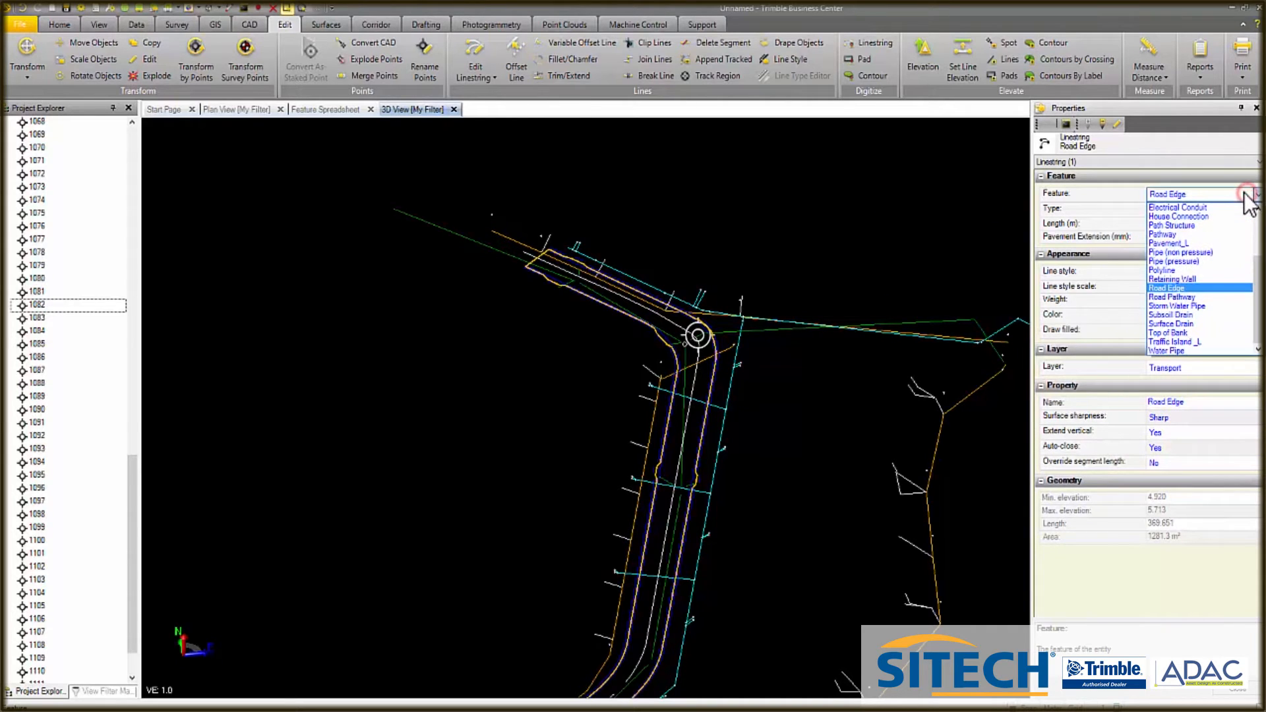
pyautogui.click(1188, 243)
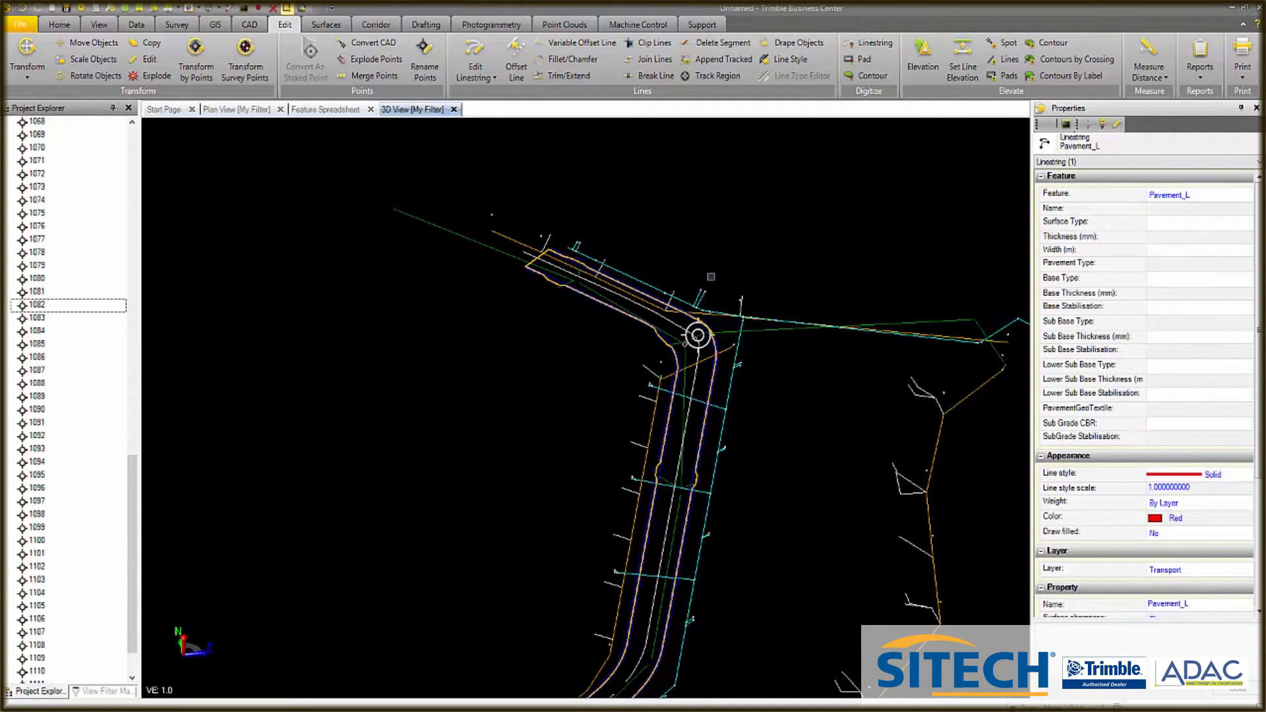
pyautogui.scroll(-2, 570, 215)
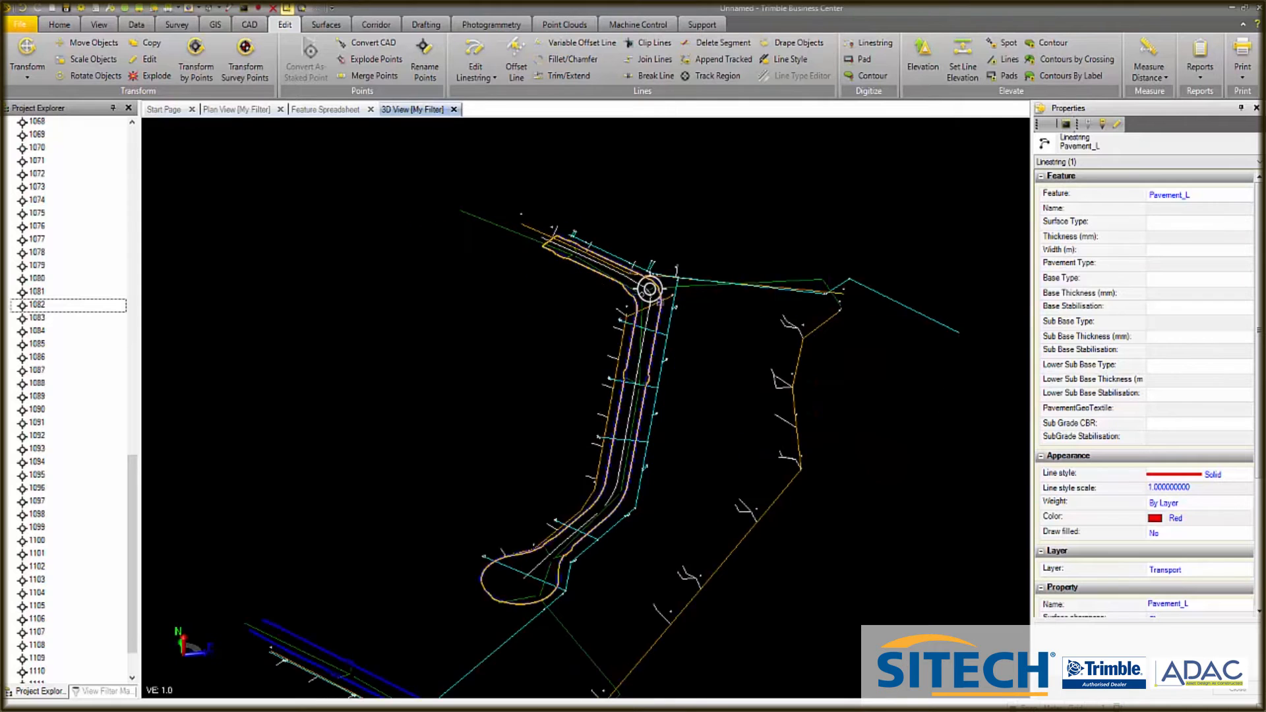
pyautogui.click(716, 326)
# Select the closed Pavement_L outline at the road bend and change its feature back to Road Edge.
pyautogui.scroll(5, 594, 283)
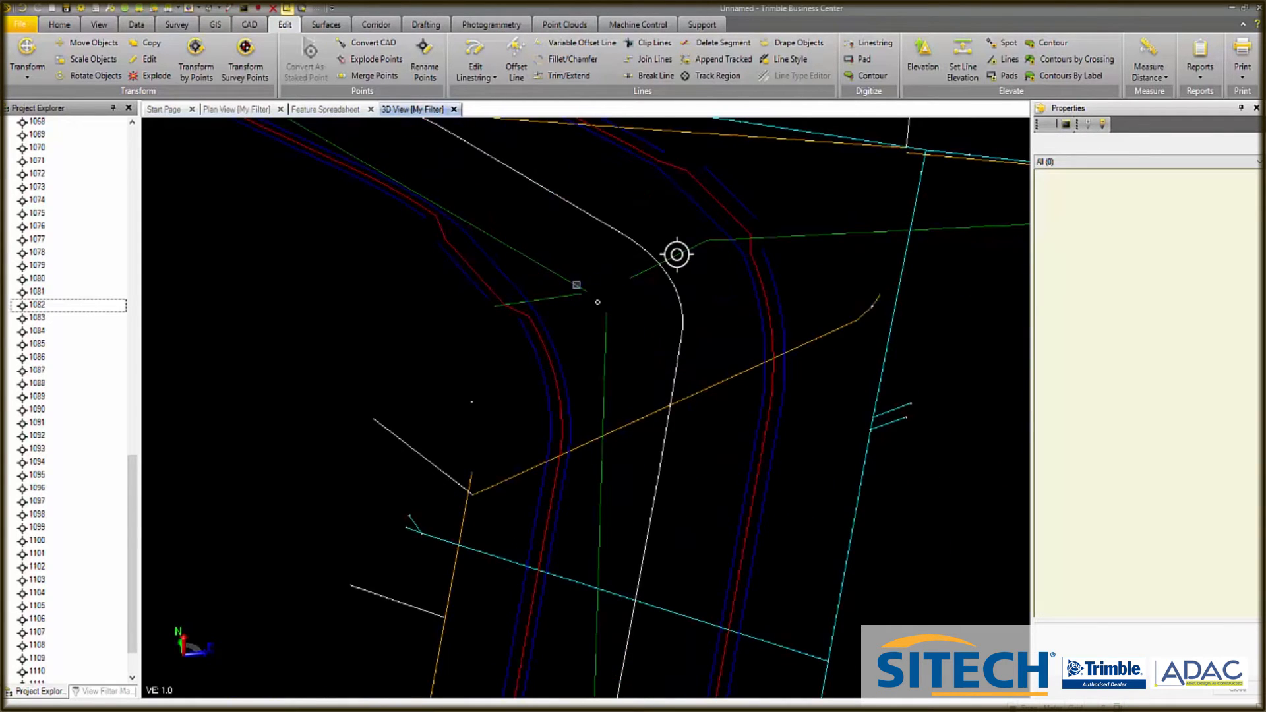
pyautogui.click(515, 282)
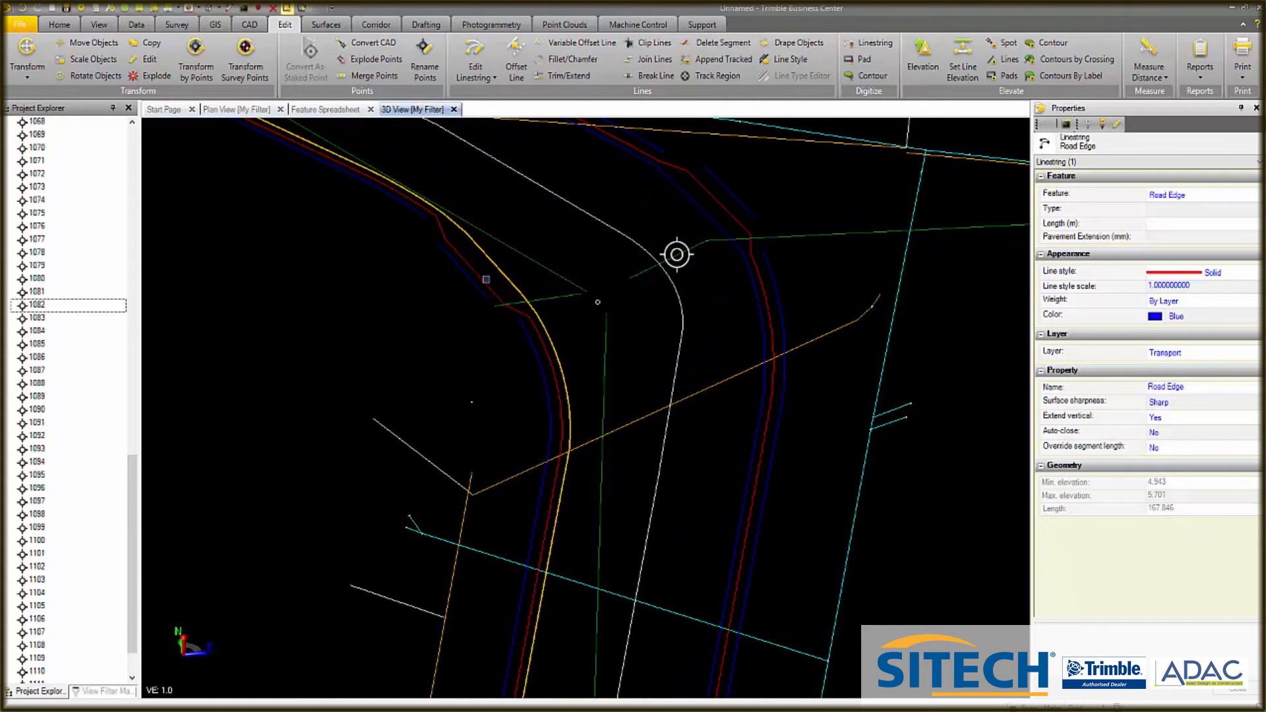
pyautogui.click(486, 279)
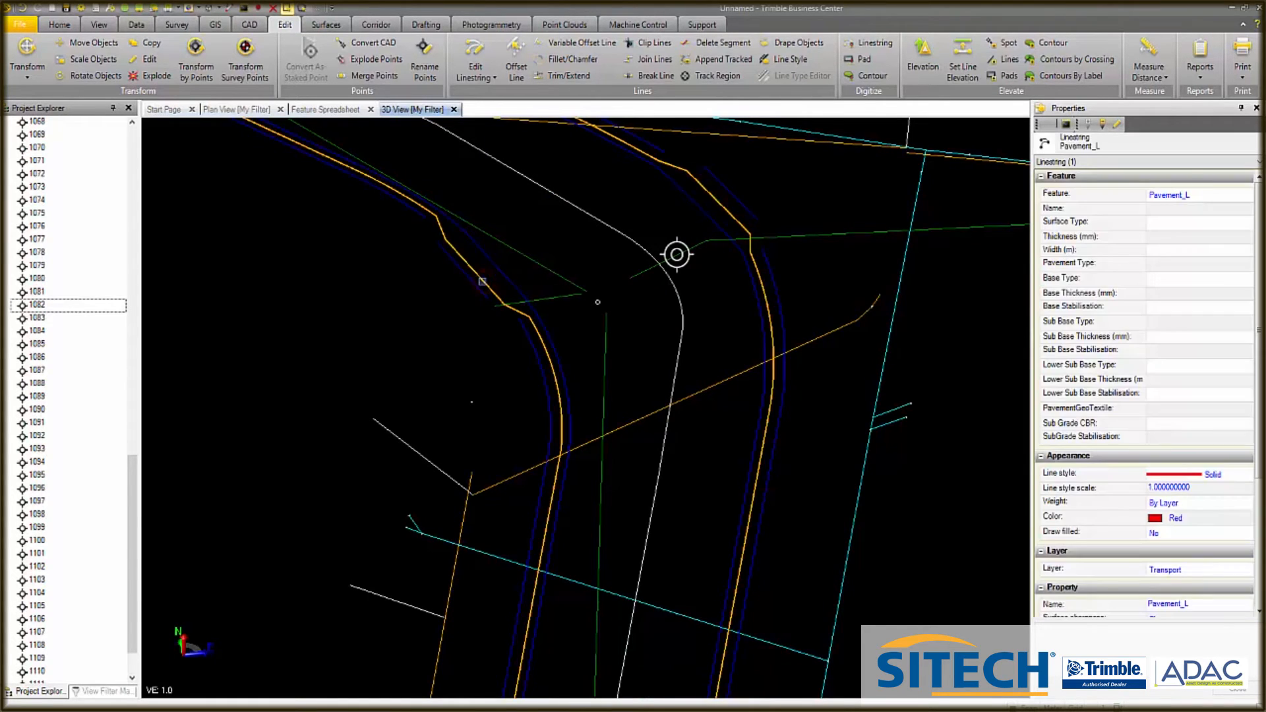
pyautogui.click(1246, 195)
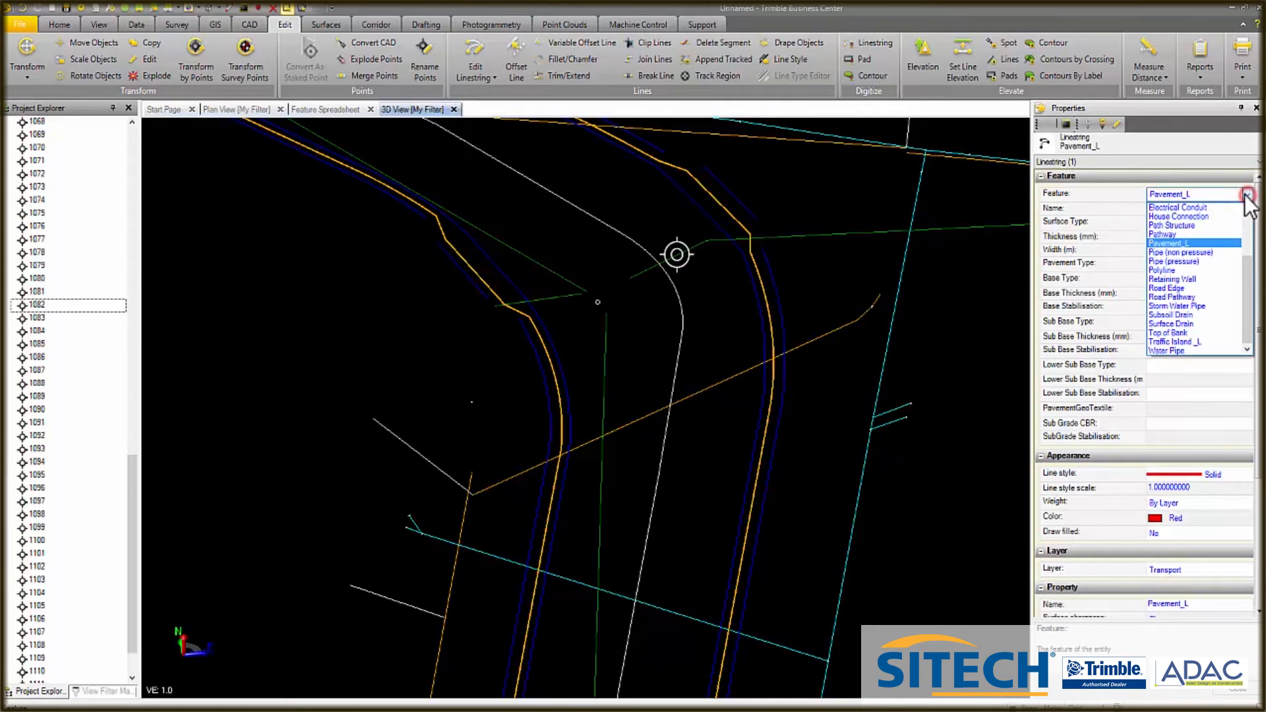
pyautogui.click(1188, 290)
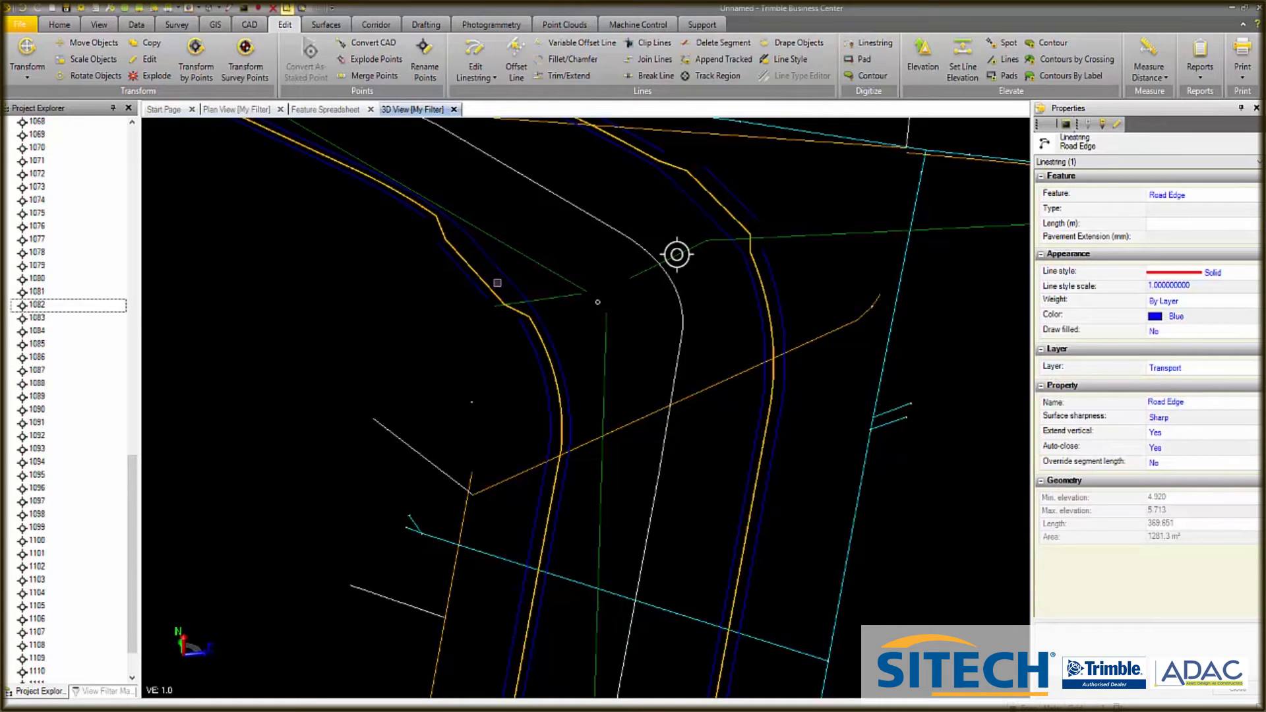
# Select the smooth inner Road Edge line on the western side of the bend and view its extent along the road.
pyautogui.click(501, 271)
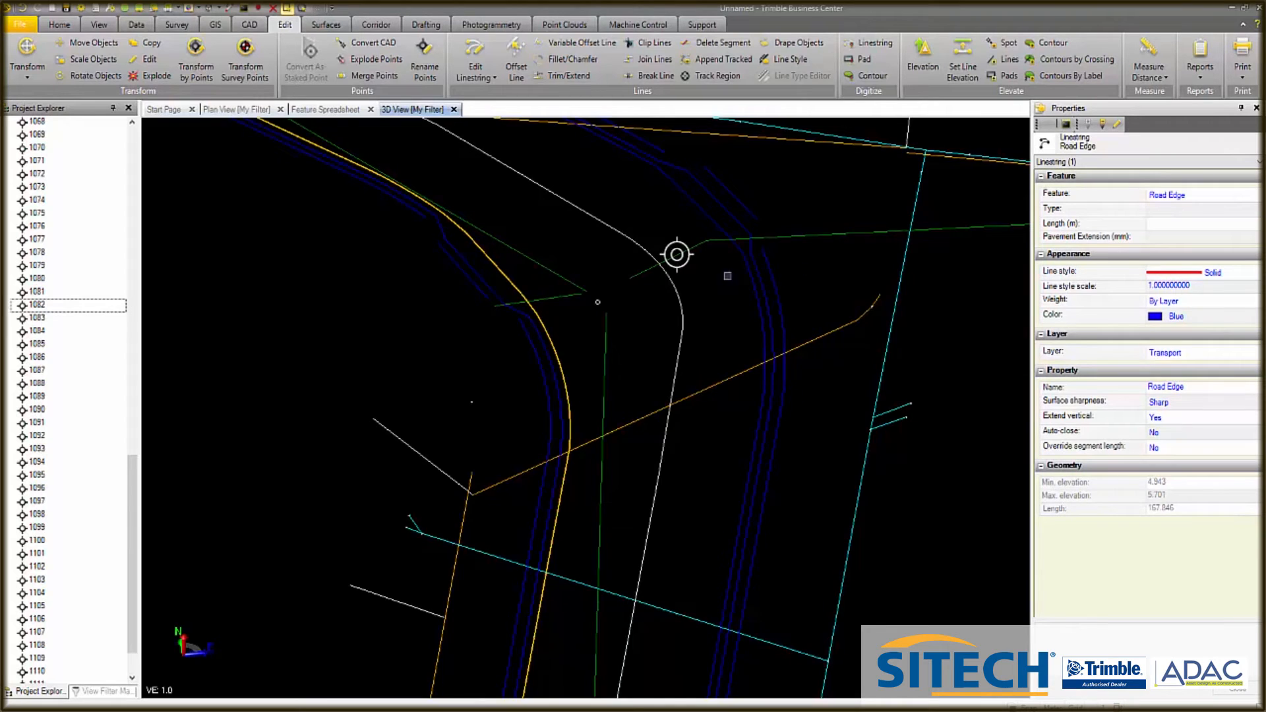
pyautogui.scroll(-3, 666, 339)
pyautogui.scroll(-6, 644, 208)
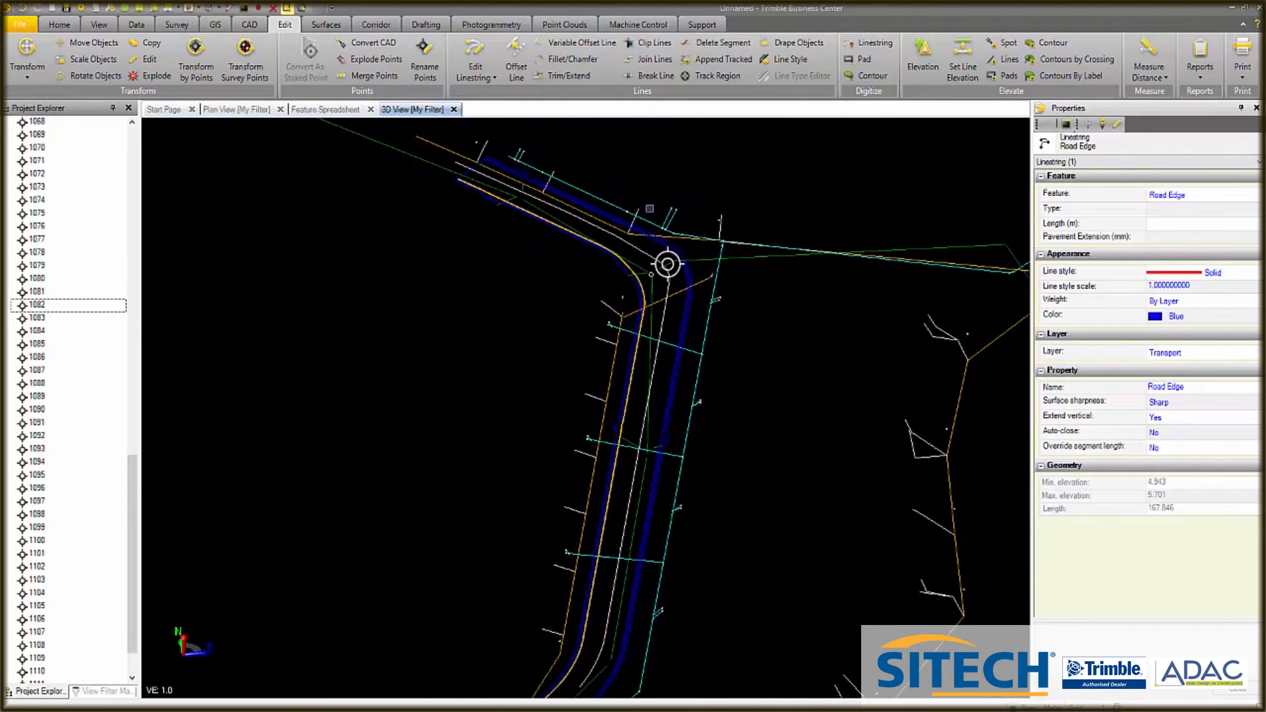
# Join the inner Road Edge lines around the turning head with added segments, then set the joined line's Auto-close to Yes.
pyautogui.scroll(2, 530, 552)
pyautogui.scroll(4, 525, 559)
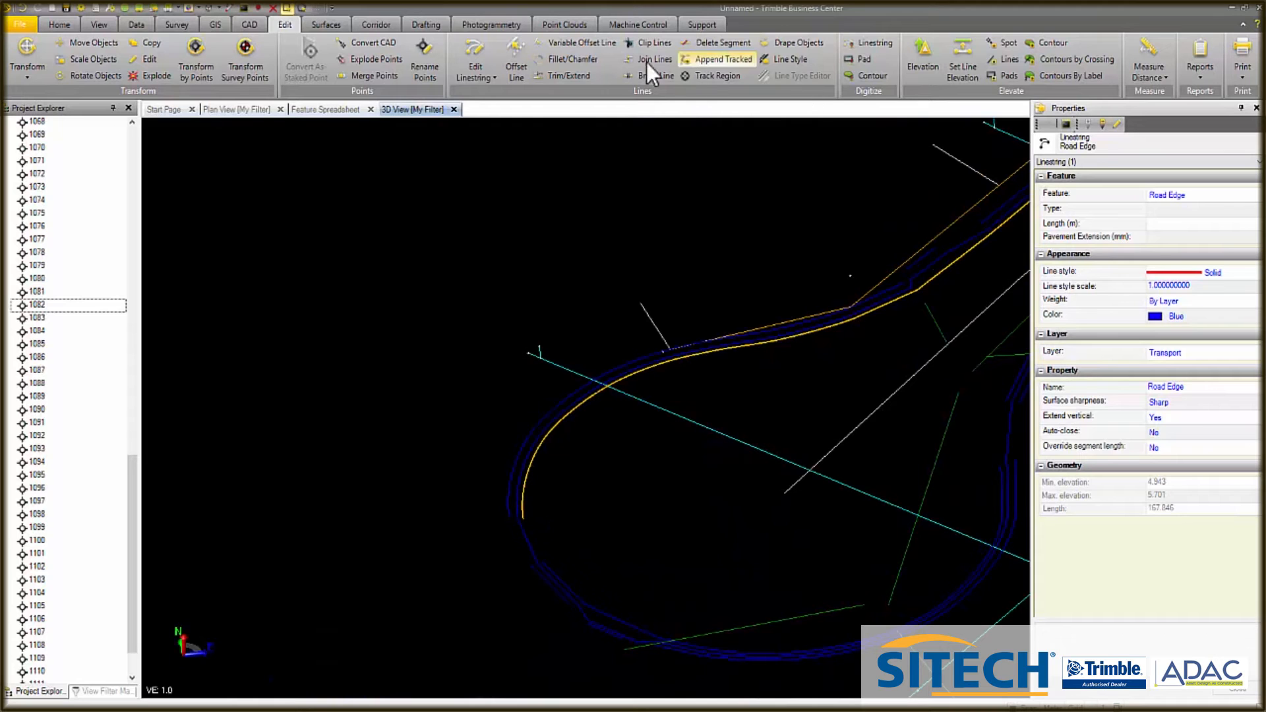
pyautogui.click(662, 59)
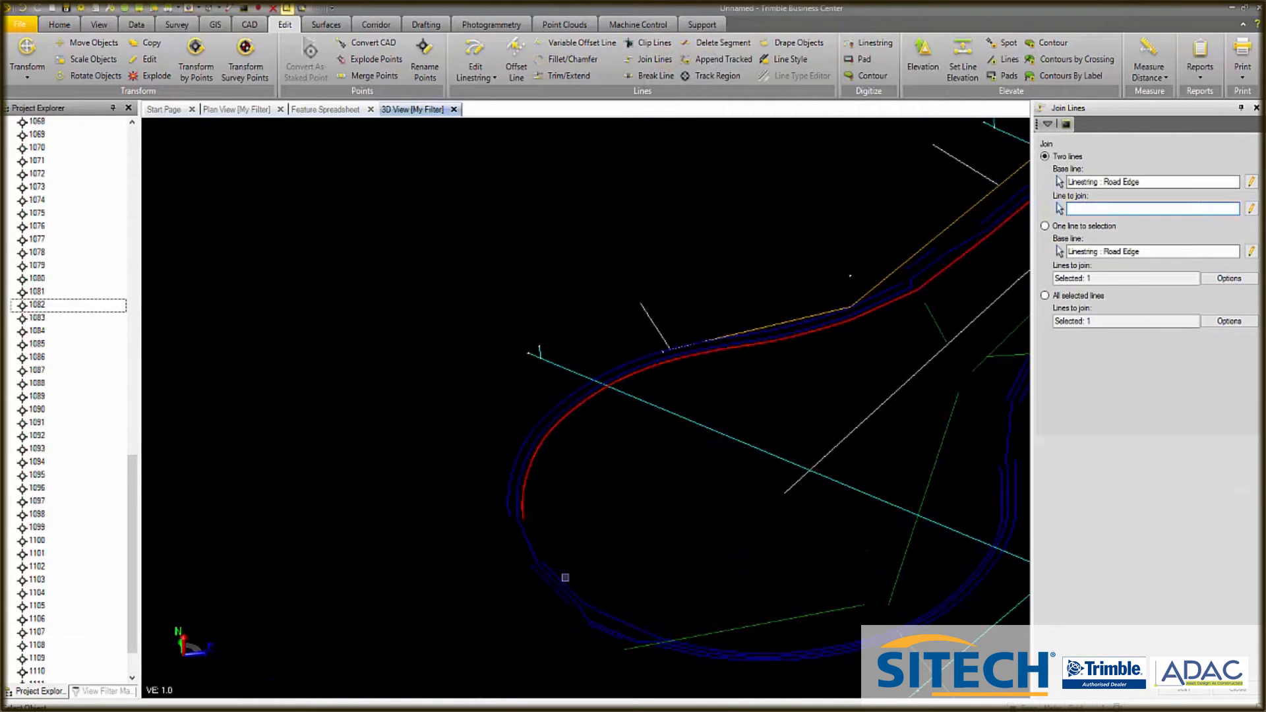
pyautogui.click(555, 570)
pyautogui.click(808, 389)
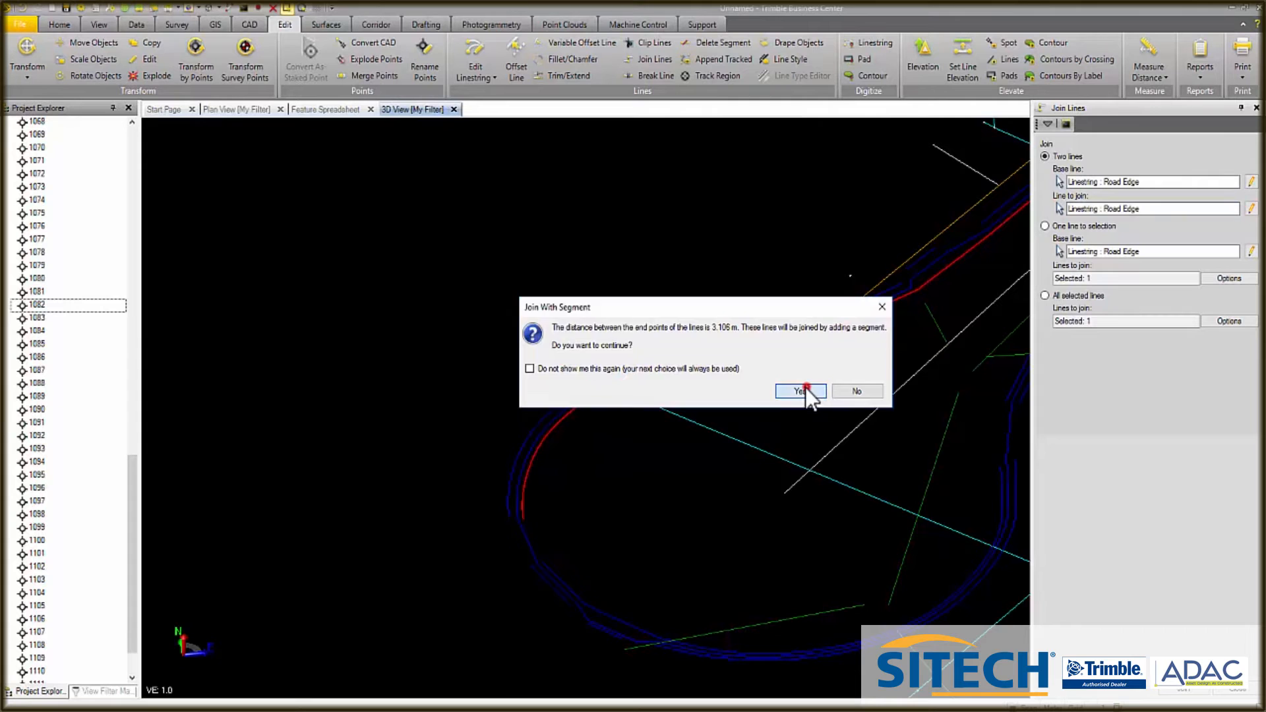
pyautogui.click(1005, 398)
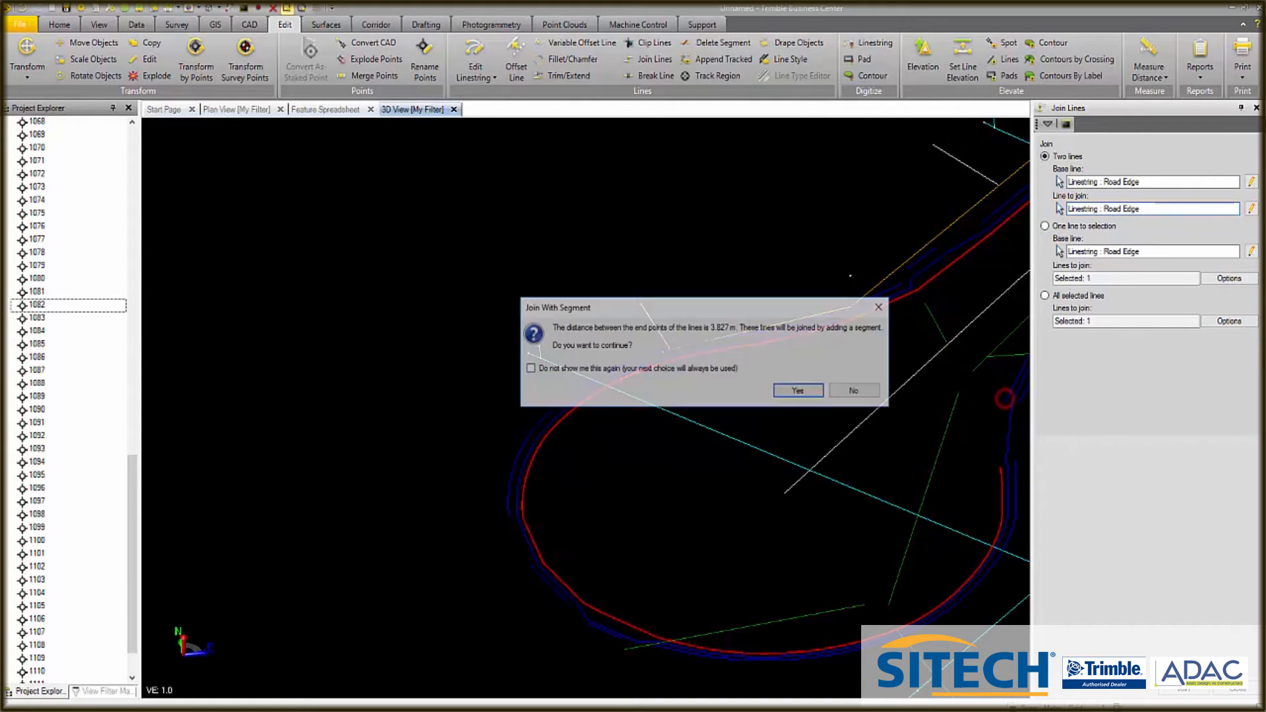
pyautogui.click(799, 389)
pyautogui.scroll(-4, 510, 542)
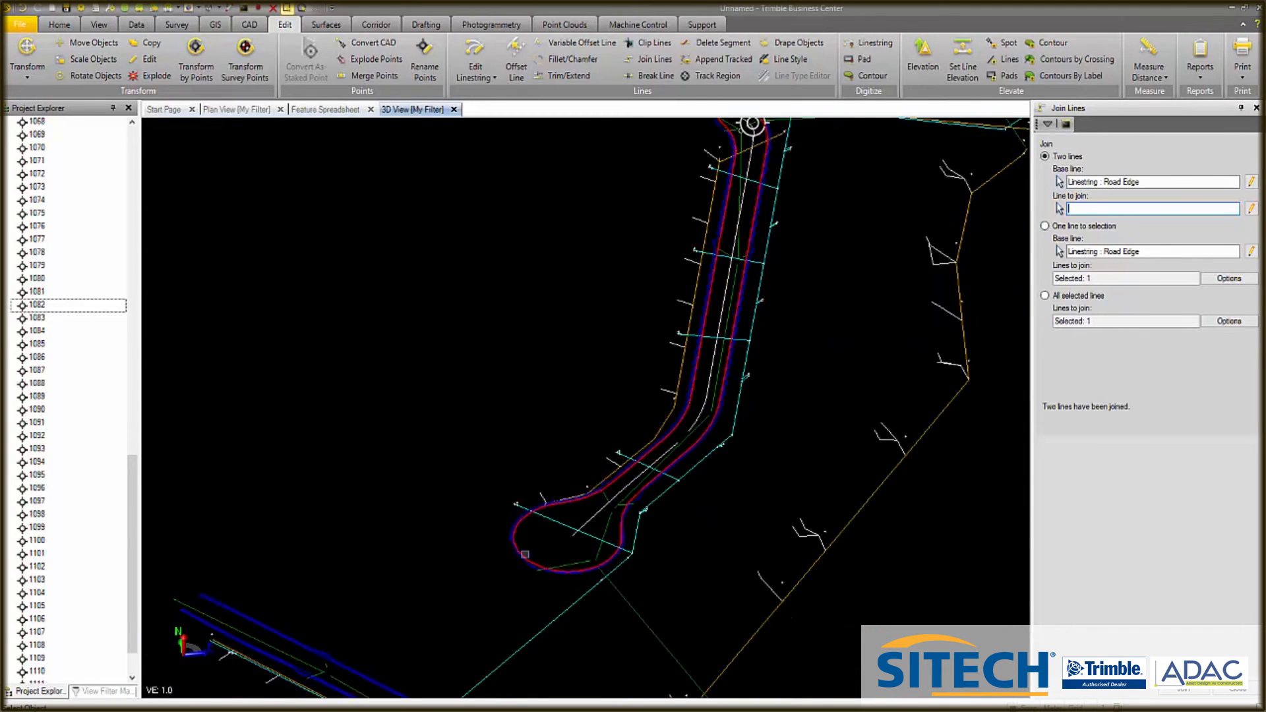
pyautogui.scroll(-3, 643, 535)
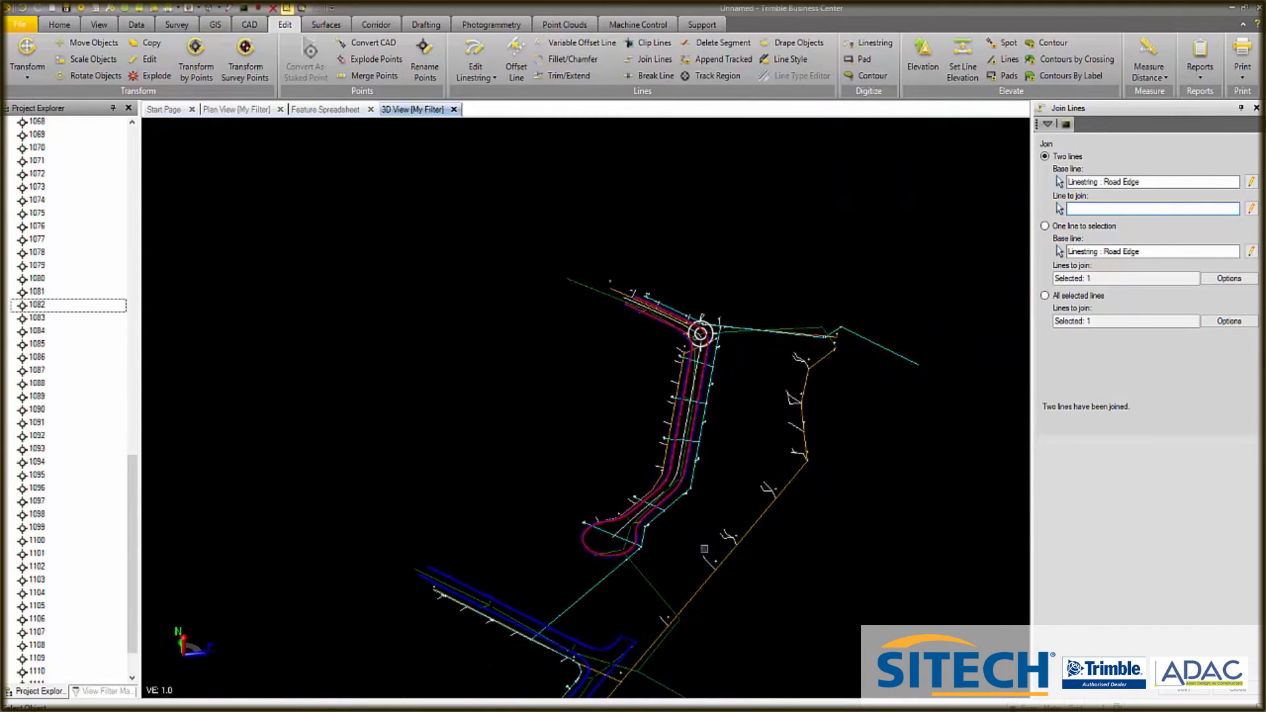
pyautogui.click(1239, 692)
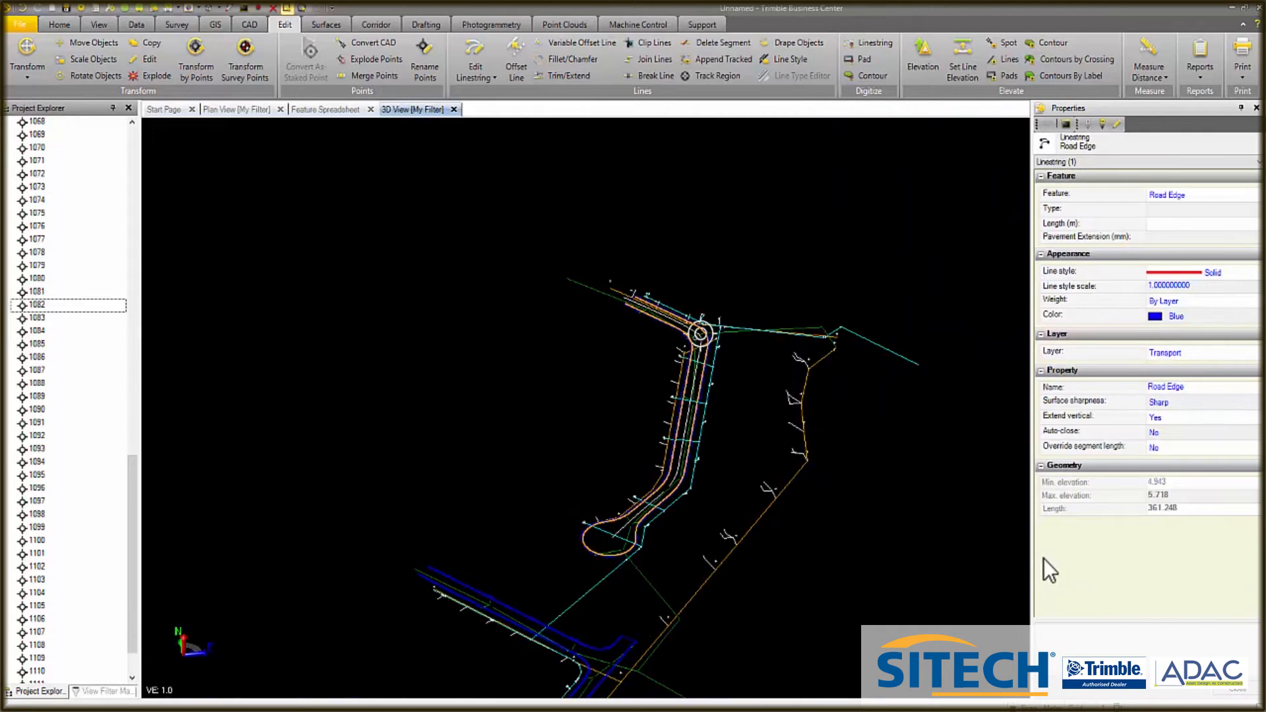
pyautogui.click(1239, 432)
pyautogui.click(1215, 444)
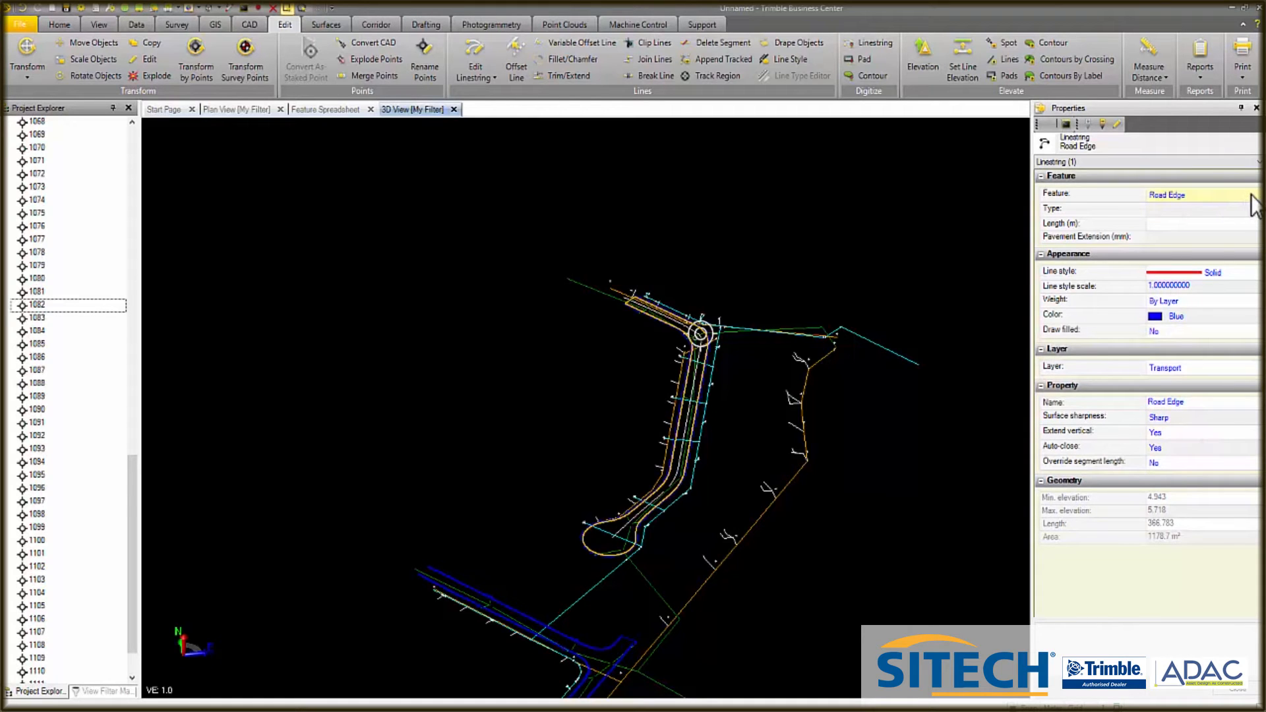
# Set Auto-close to No on the outer Road Edge outline at the road's northwestern end and clear the selection.
pyautogui.scroll(10, 693, 306)
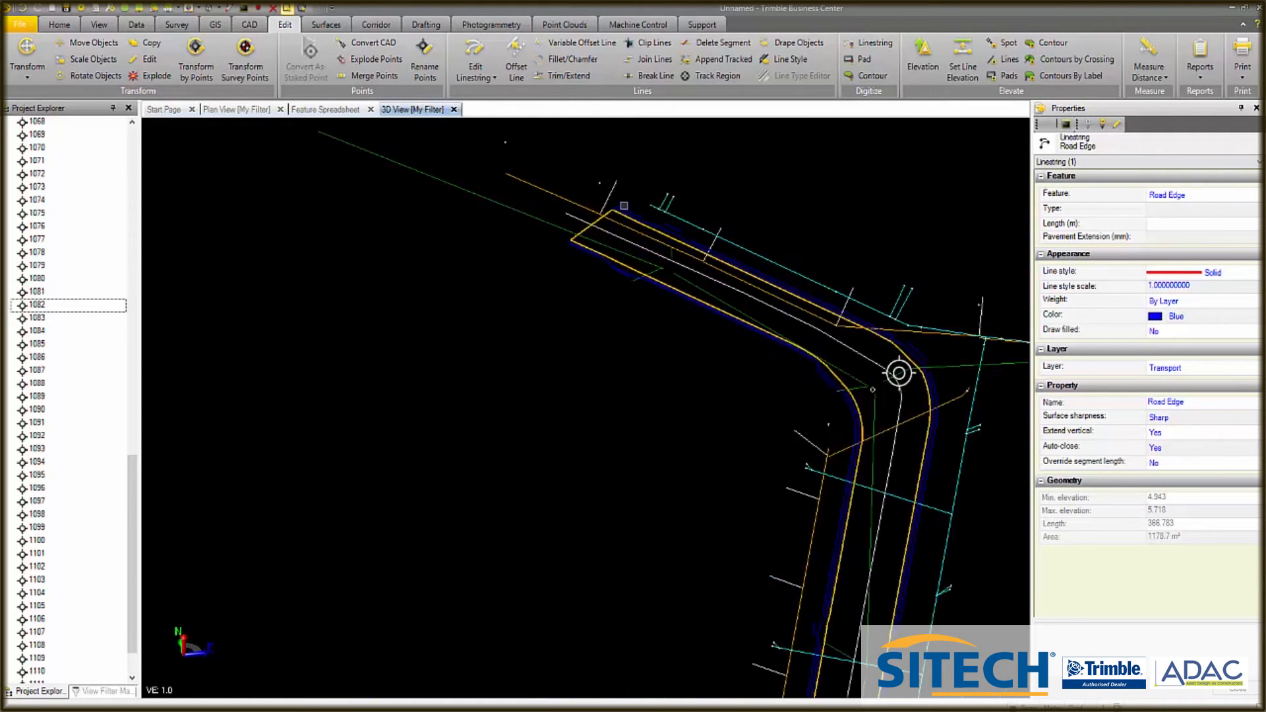
pyautogui.scroll(2, 620, 210)
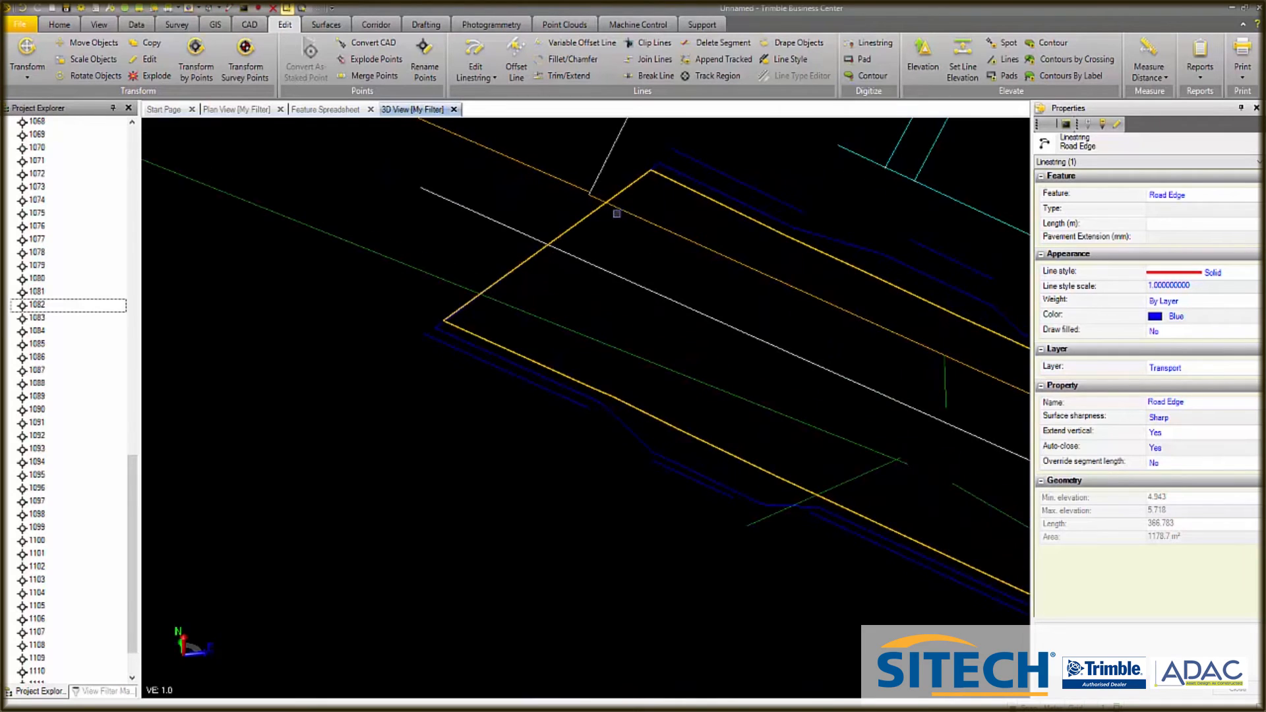
pyautogui.scroll(-3, 616, 213)
pyautogui.click(746, 231)
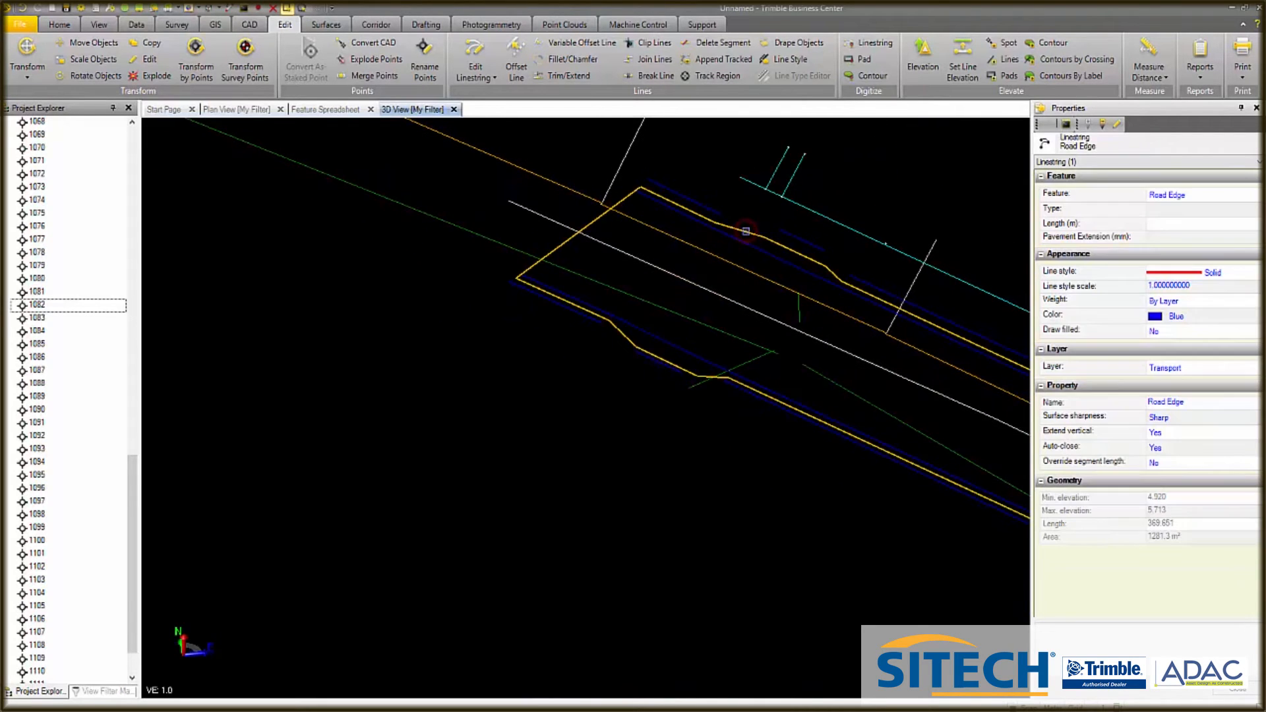
pyautogui.click(1243, 449)
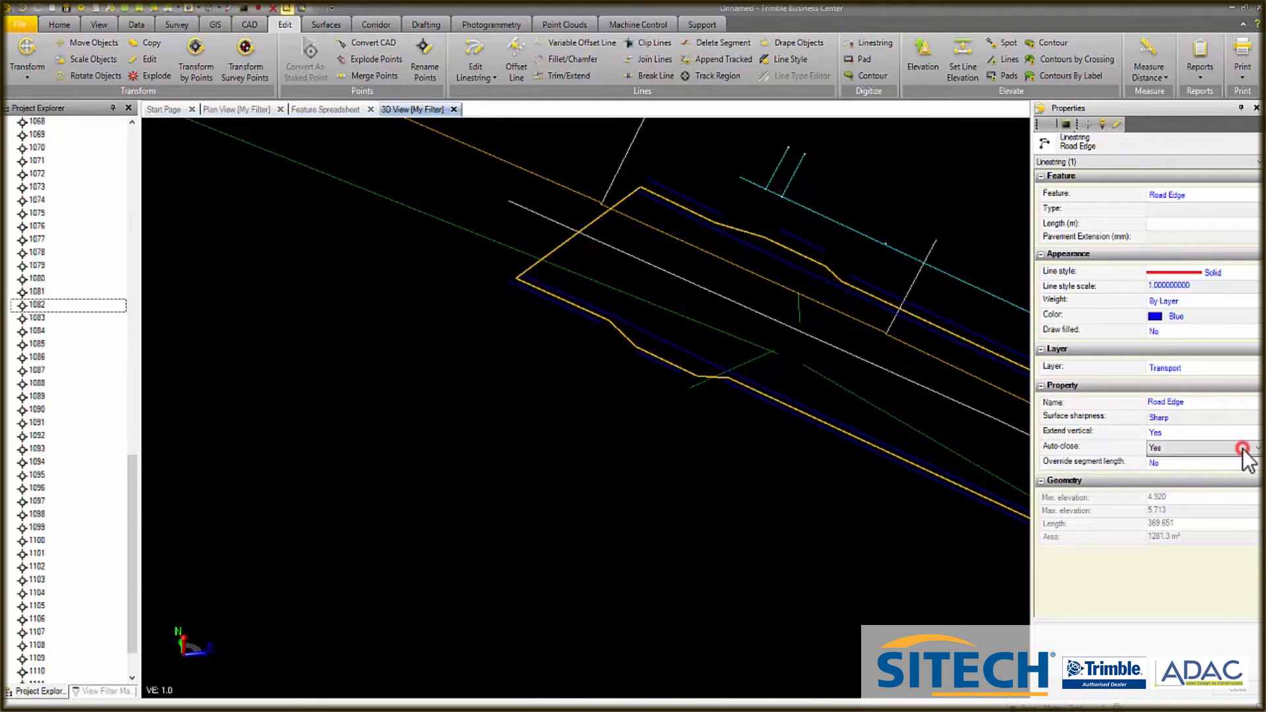
pyautogui.click(1187, 472)
pyautogui.click(664, 488)
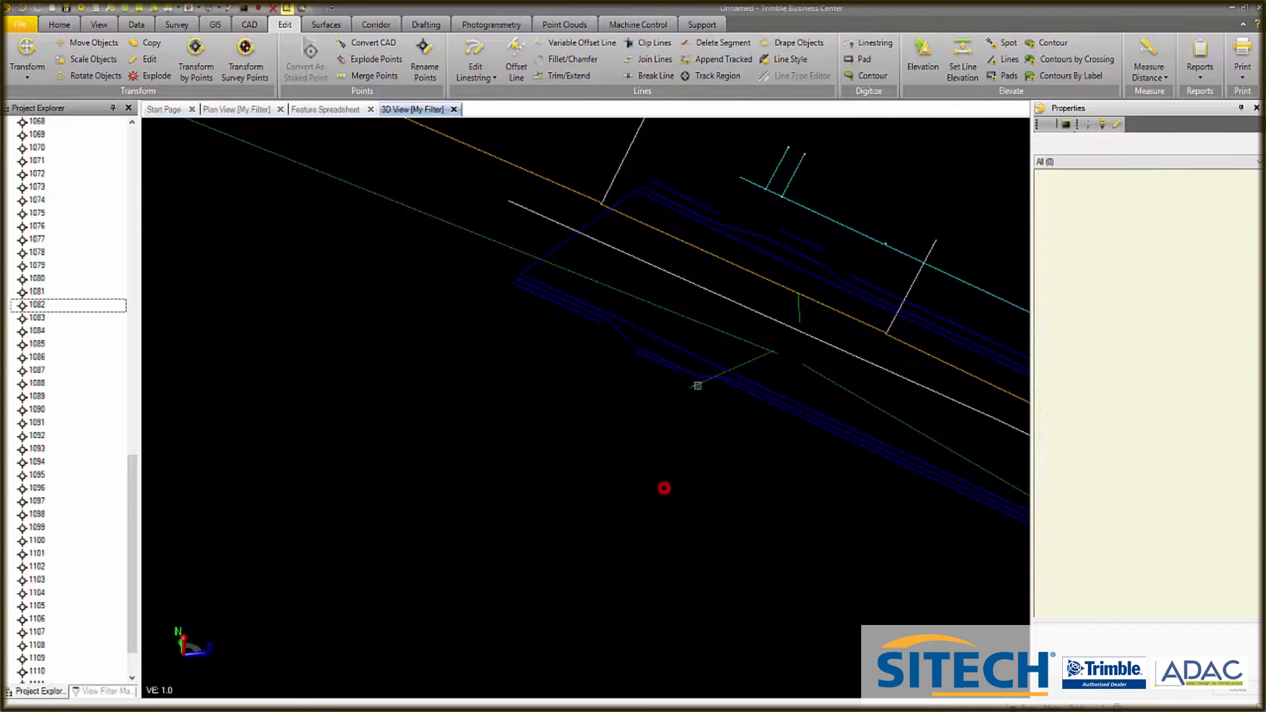
# Change the closed inner road outline's feature from Road Edge to Pavement_L and clear the selection.
pyautogui.click(764, 254)
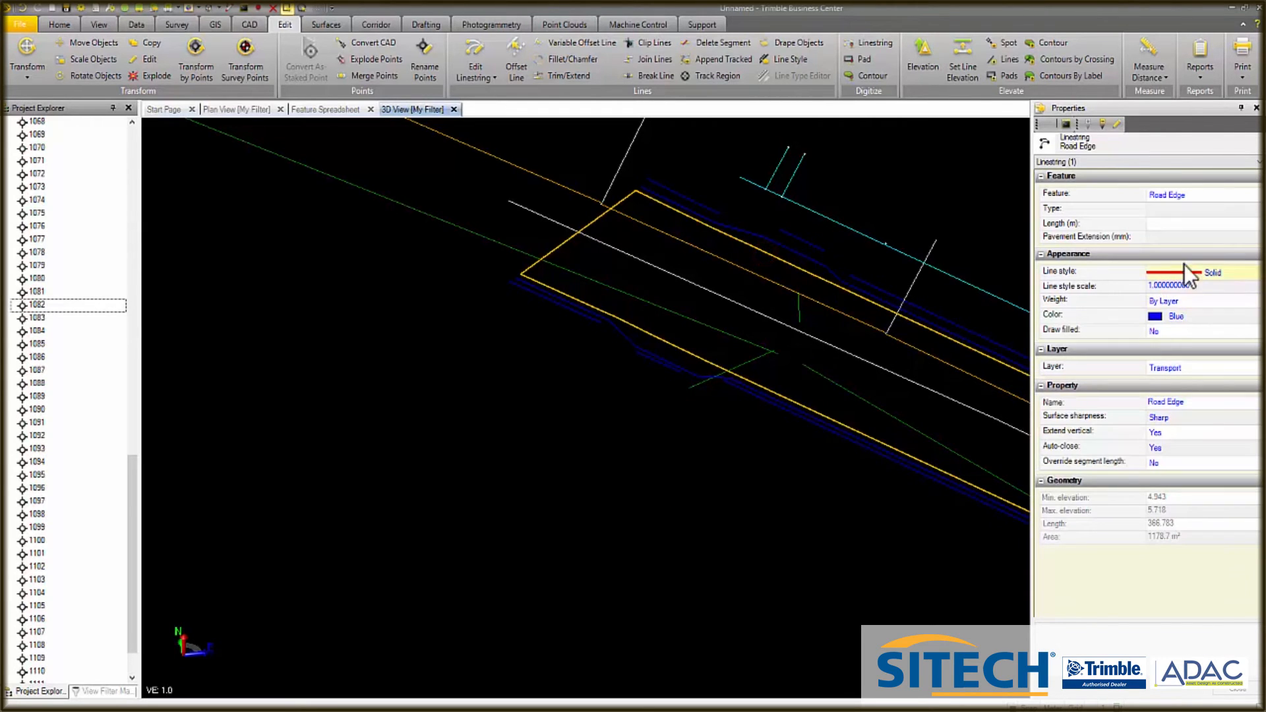
pyautogui.click(1252, 196)
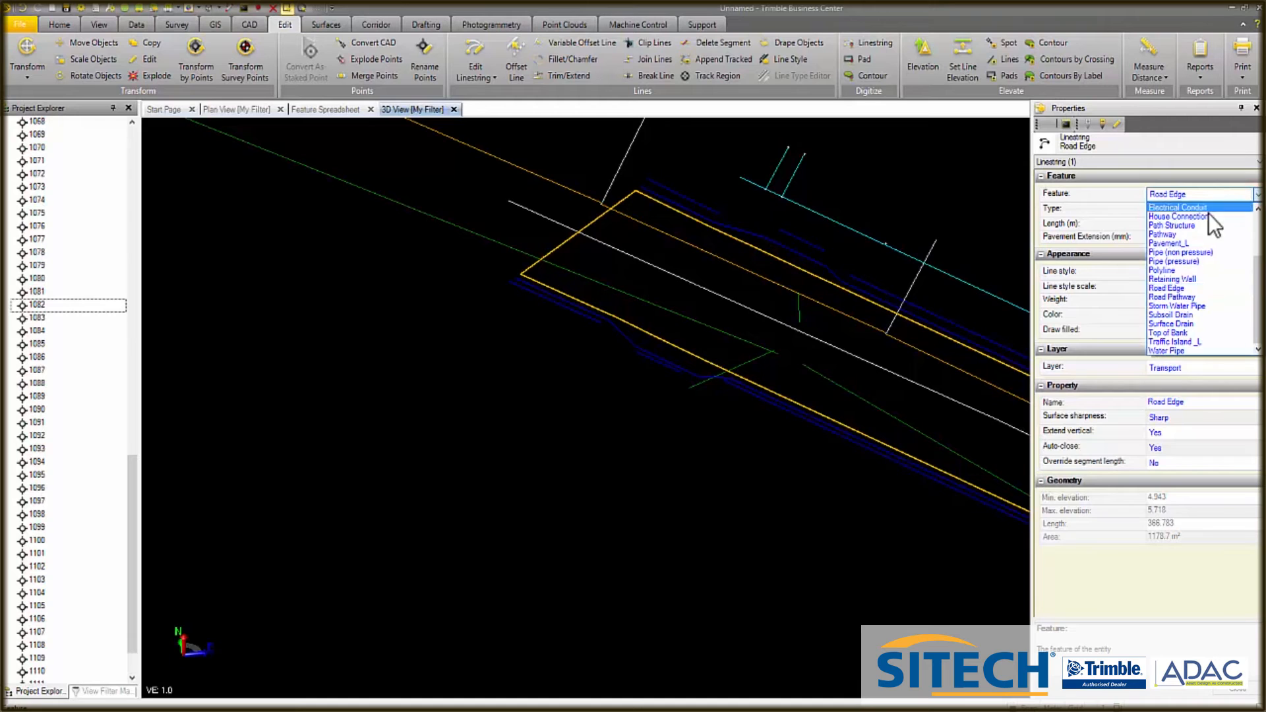
pyautogui.click(1194, 243)
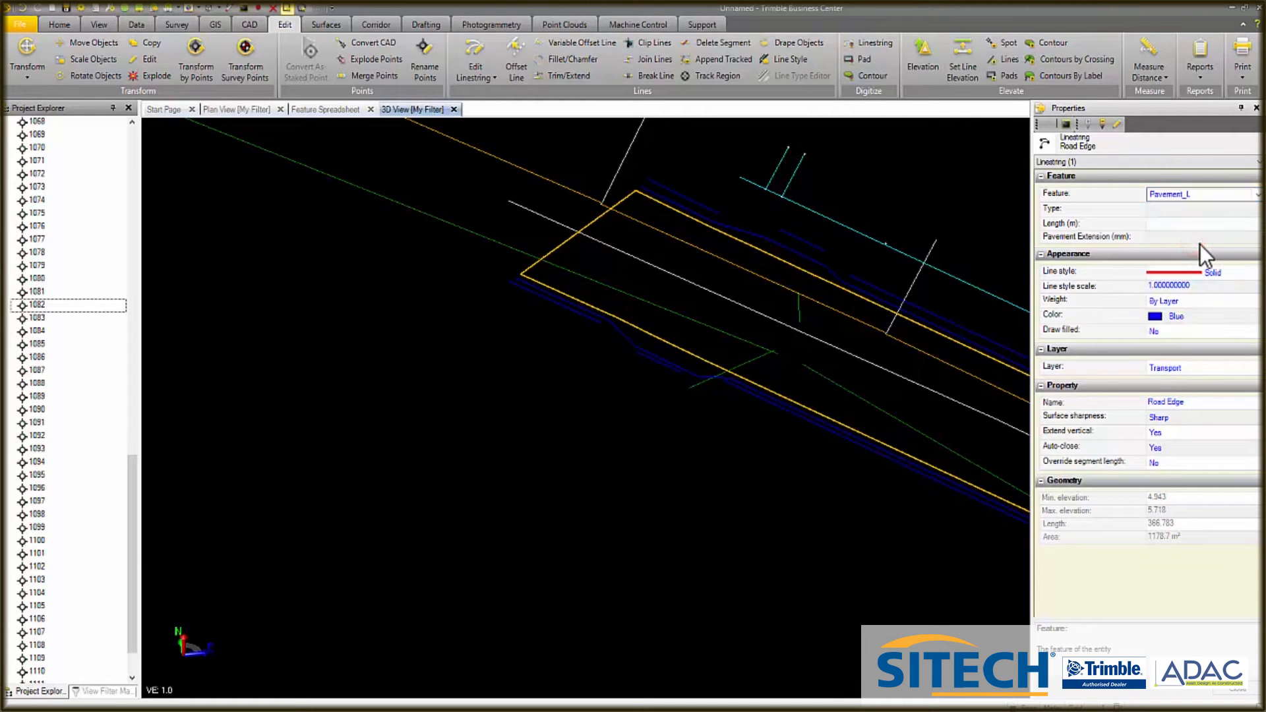
pyautogui.click(554, 345)
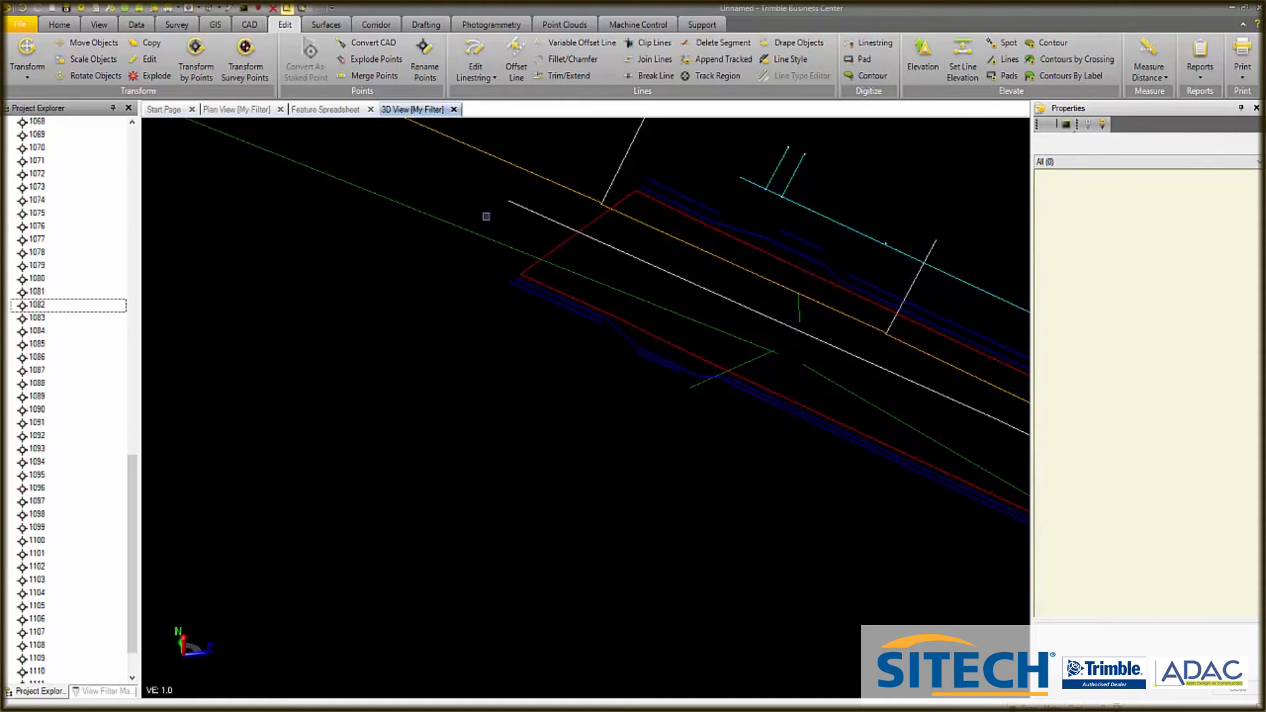
# Examine the pavement outline along the whole road, from the northwestern end to the turning head.
pyautogui.scroll(-2, 474, 212)
pyautogui.scroll(-1, 395, 211)
pyautogui.scroll(-2, 699, 206)
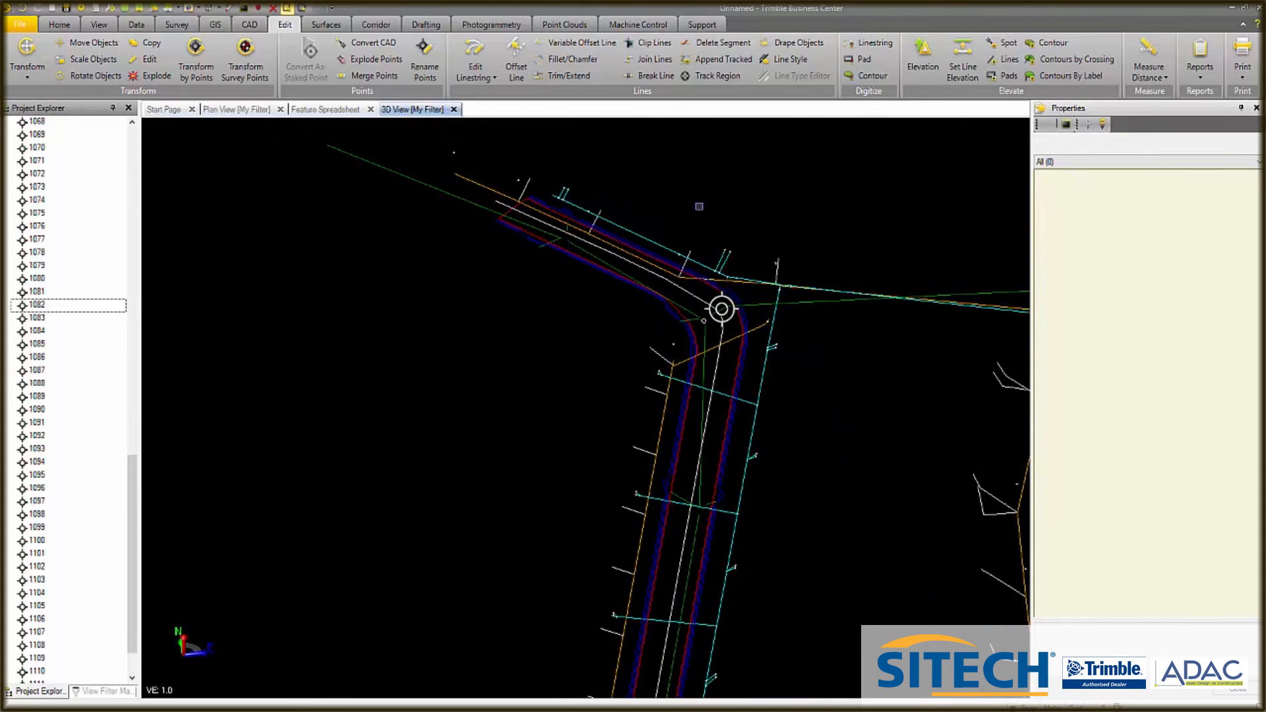
pyautogui.scroll(-2, 722, 274)
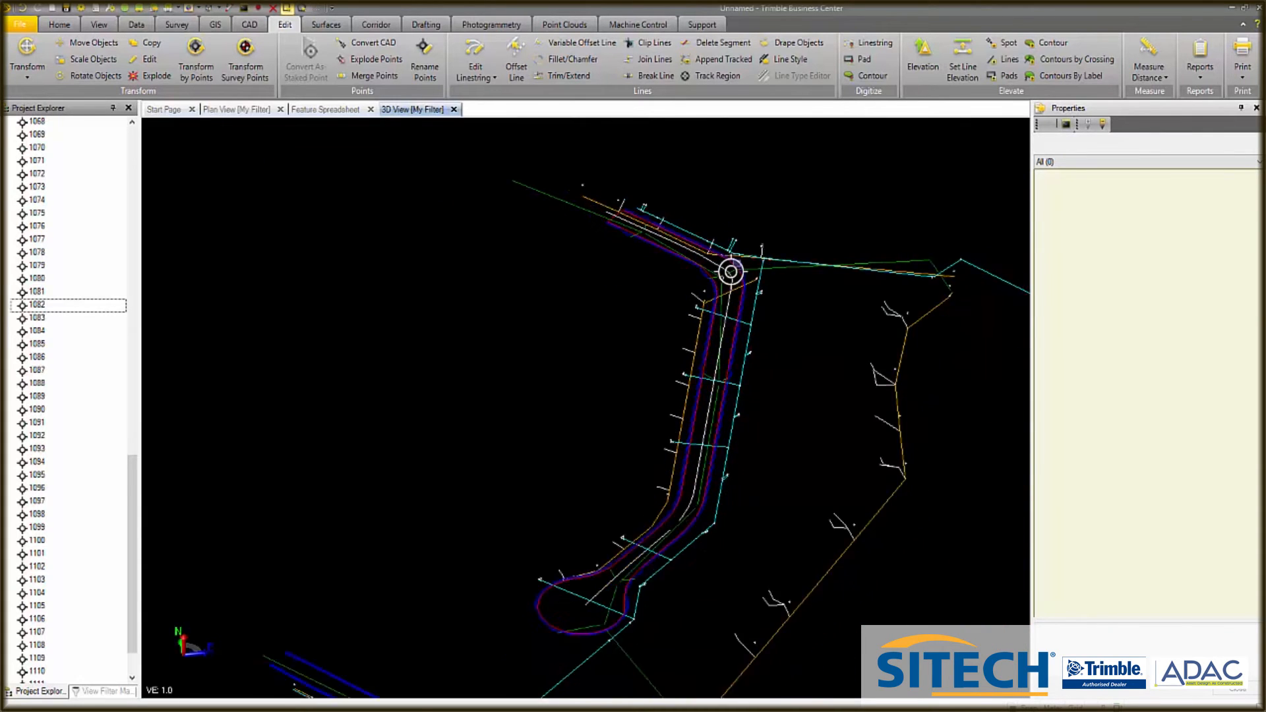
pyautogui.scroll(2, 761, 374)
pyautogui.scroll(-1, 697, 324)
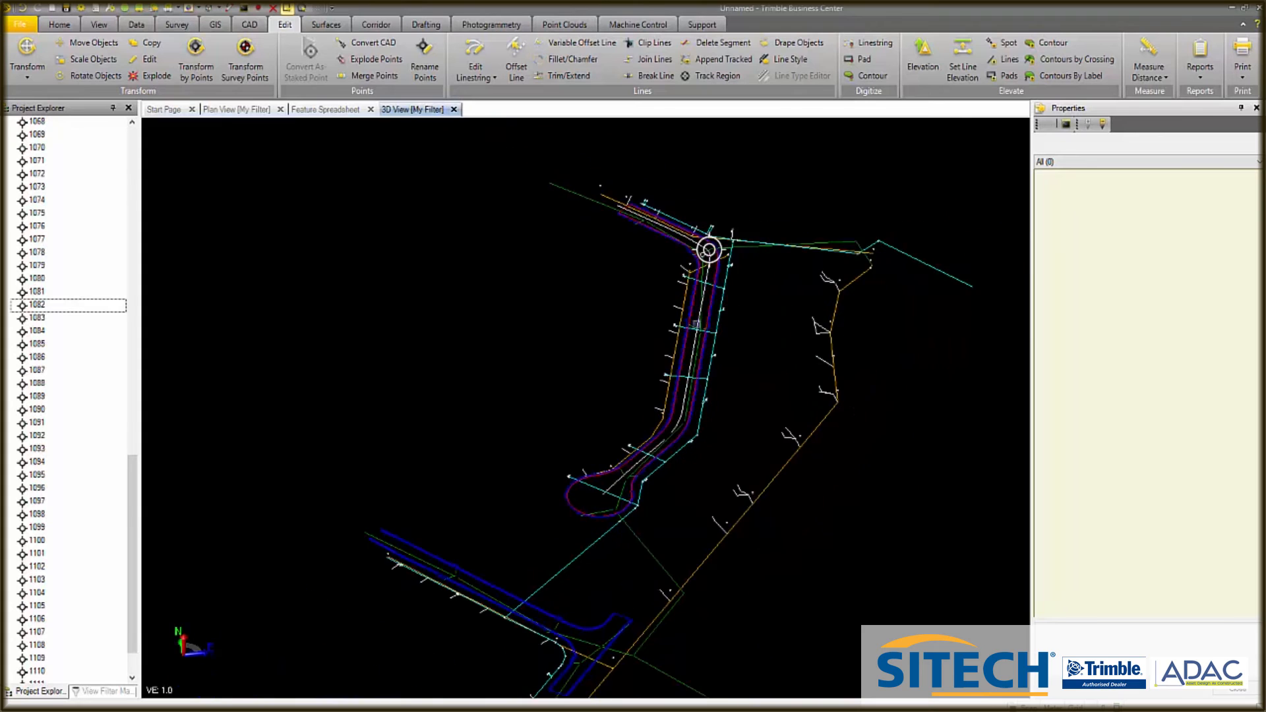
pyautogui.scroll(2, 634, 560)
pyautogui.scroll(-2, 600, 467)
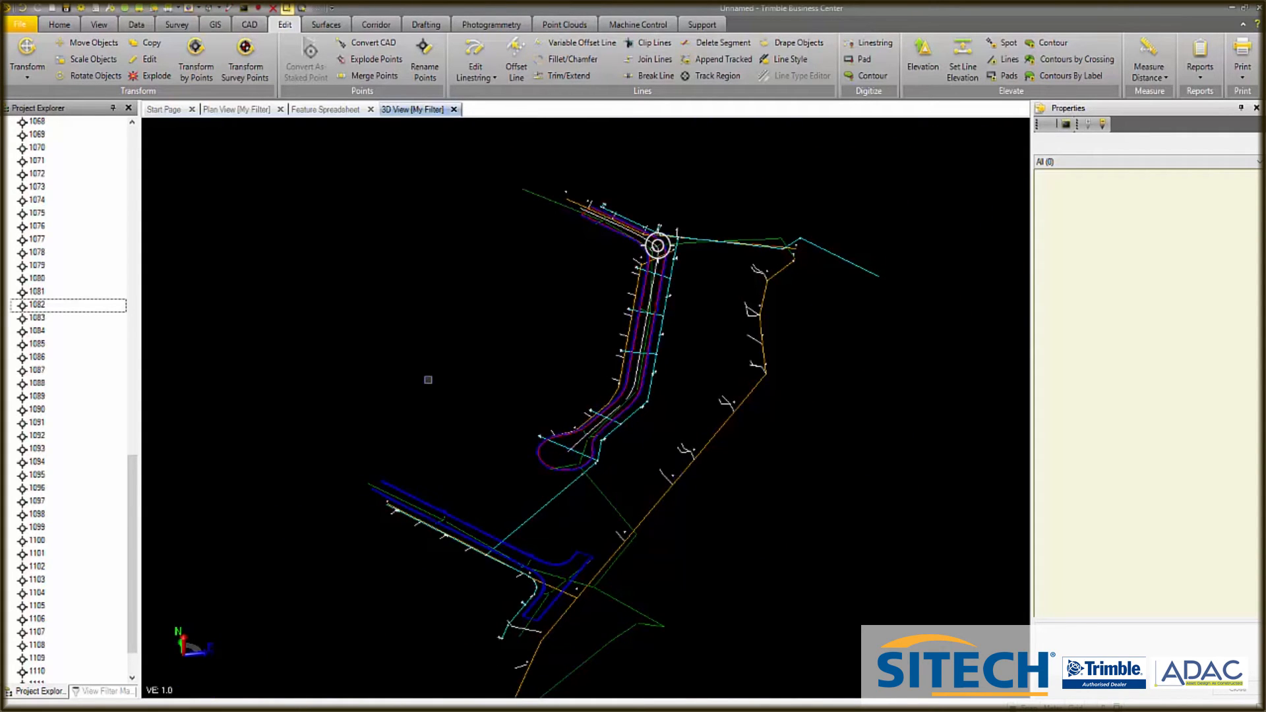
# Make the Surface visible in the My Filter view filter and tilt the 3D view to show it.
pyautogui.click(100, 691)
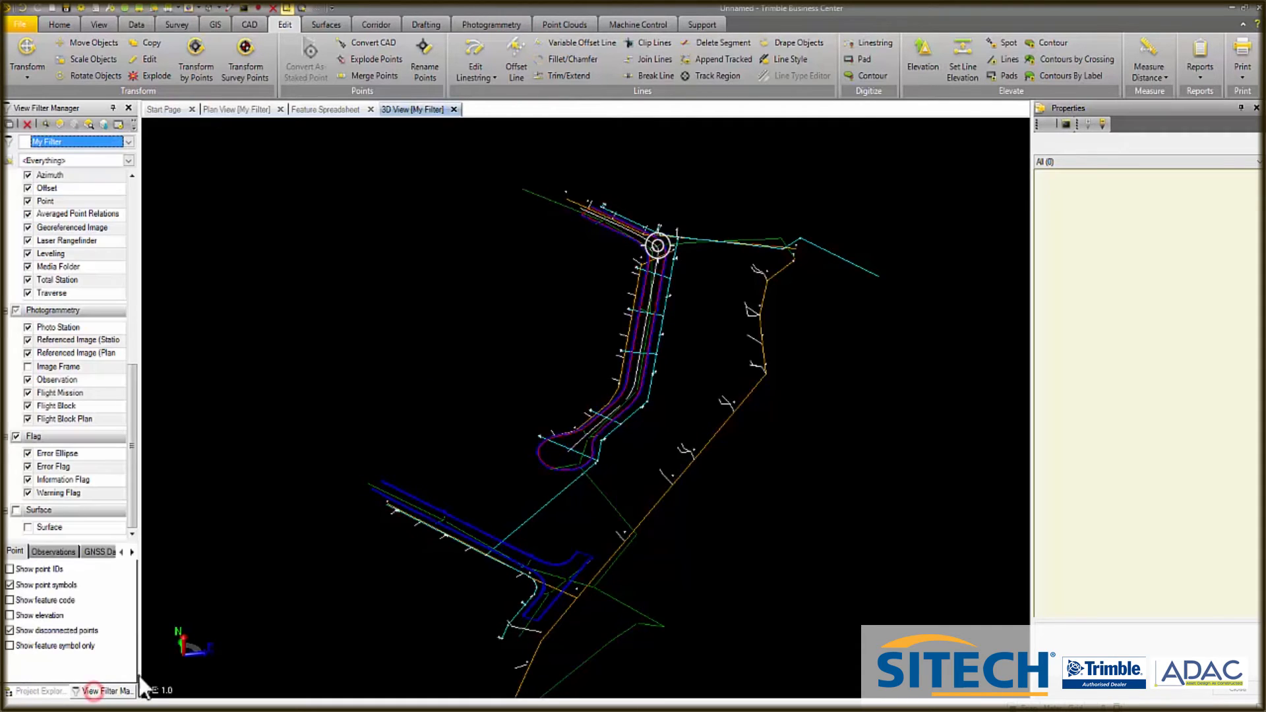
pyautogui.click(28, 528)
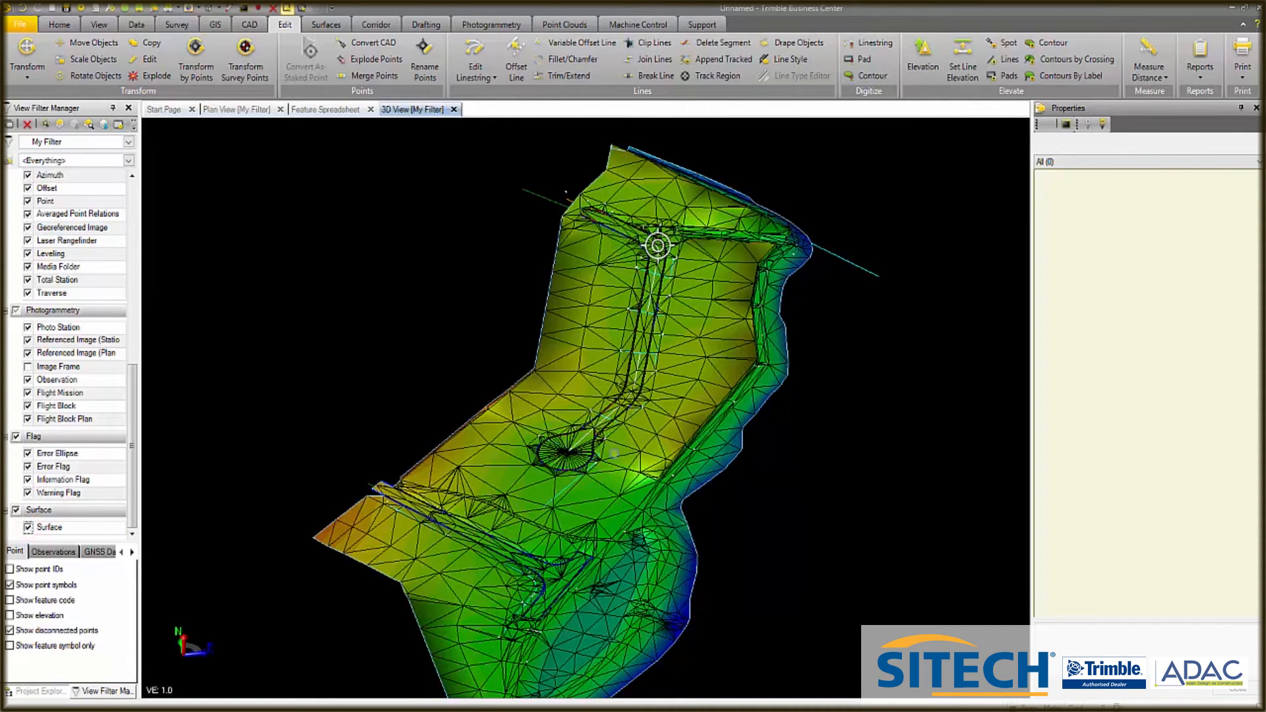
pyautogui.moveTo(616, 452); pyautogui.dragTo(689, 429, button='middle')
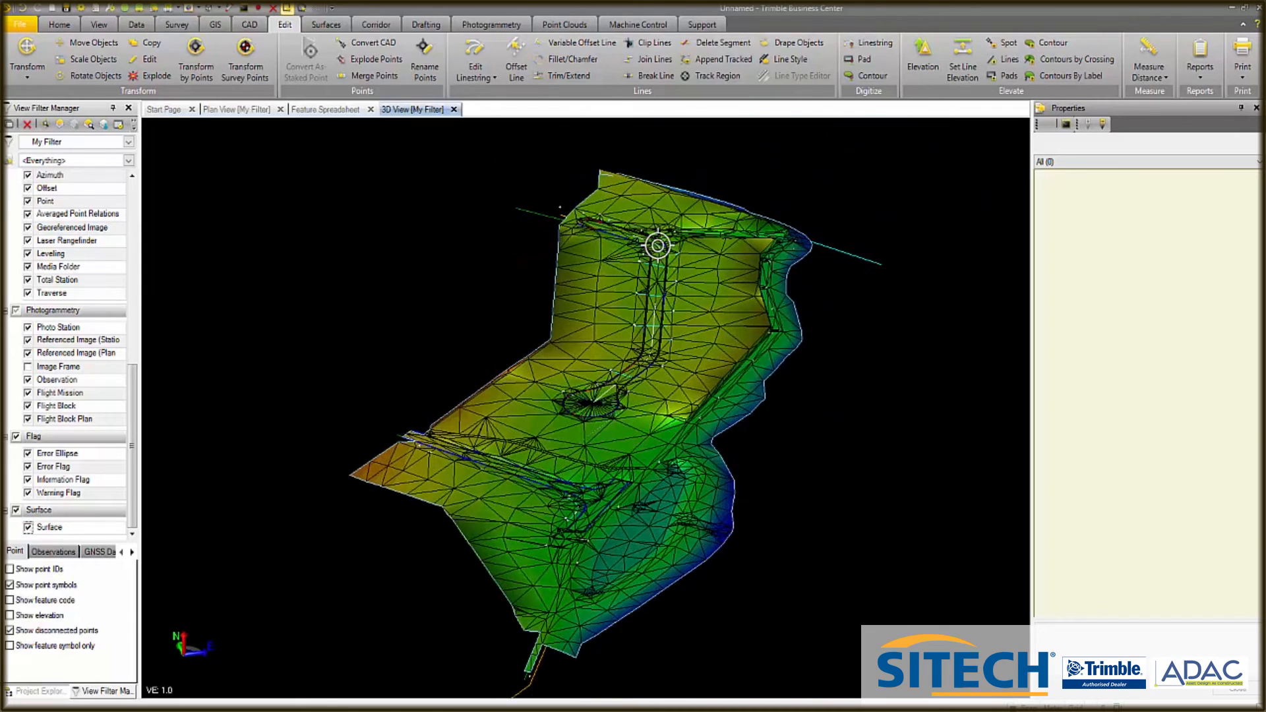
# Select the surface and set its Wireframe display in the 3D view to No.
pyautogui.click(692, 330)
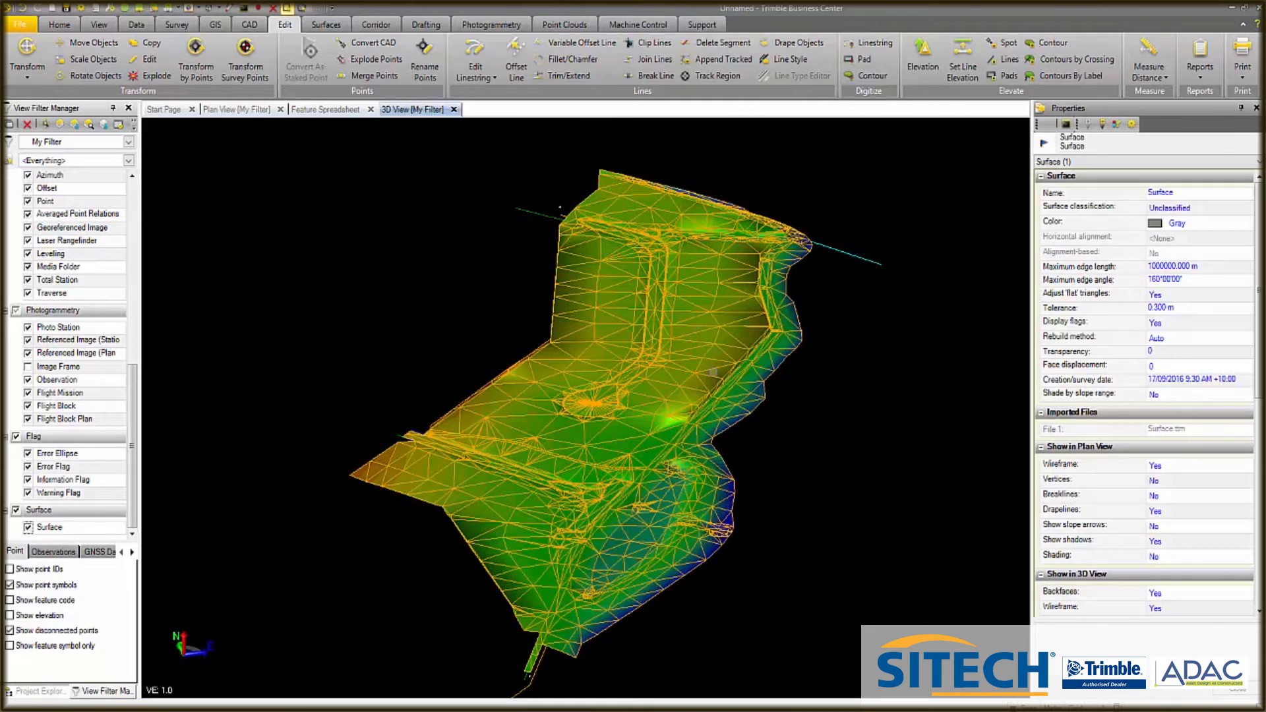
pyautogui.click(1258, 386)
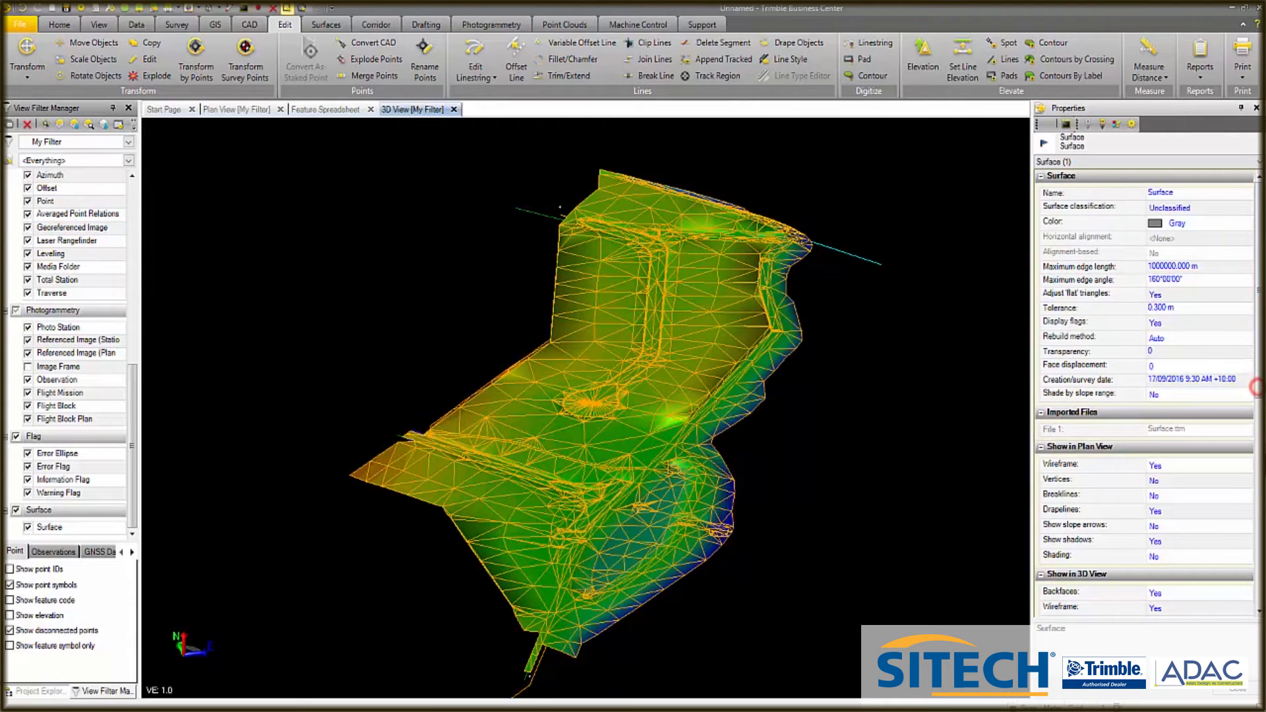
pyautogui.moveTo(1261, 392); pyautogui.dragTo(1260, 495)
pyautogui.click(1230, 463)
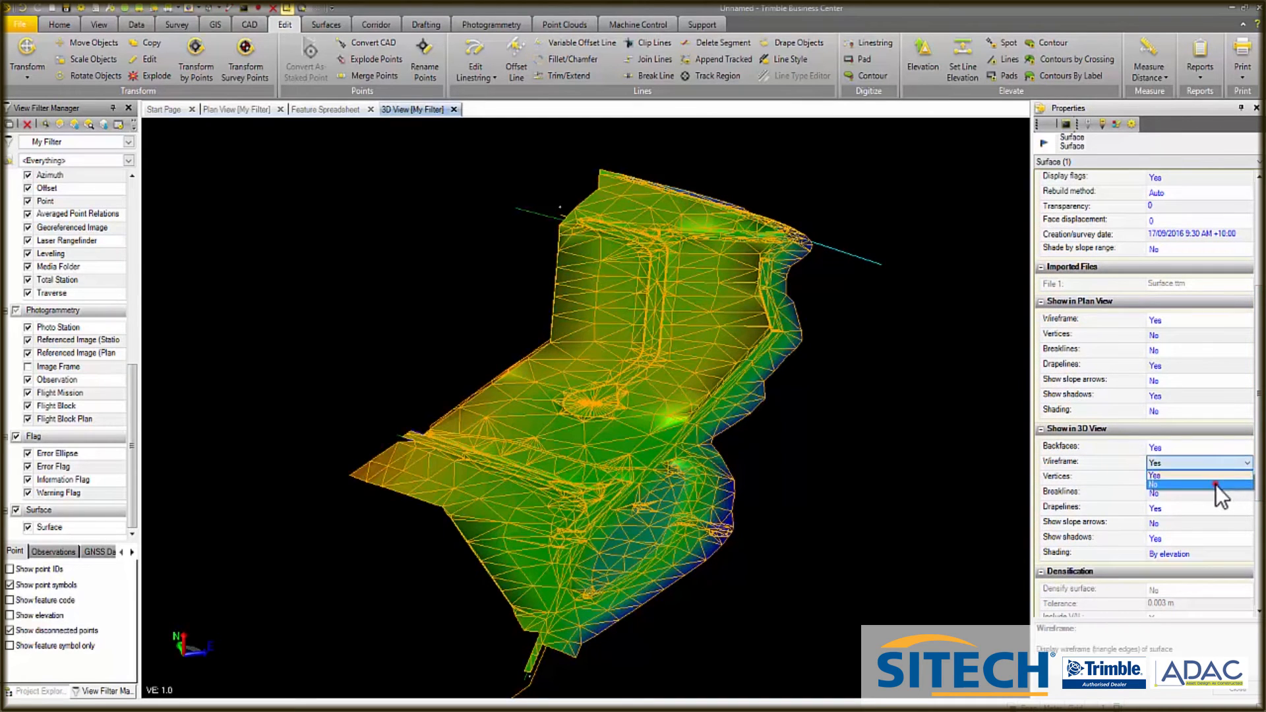
pyautogui.click(1215, 485)
# Set the surface's Transparency to 60 and clear the selection.
pyautogui.scroll(2, 1217, 350)
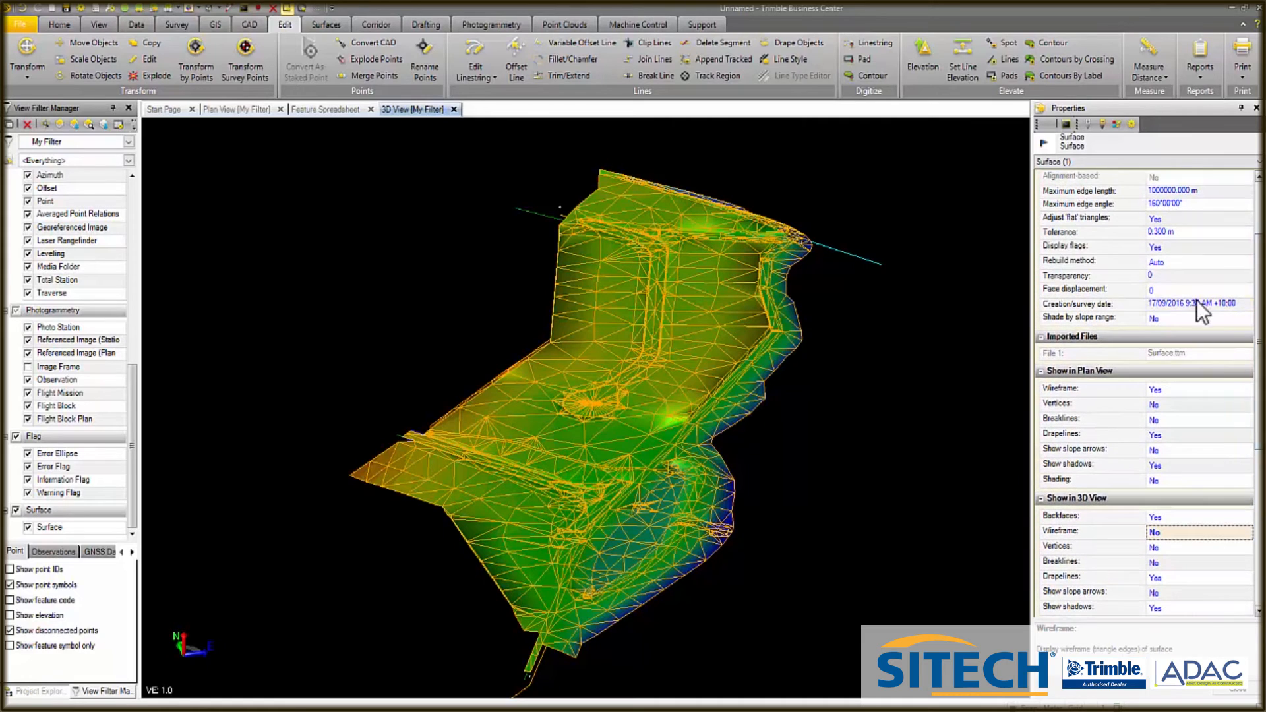
pyautogui.click(1150, 276)
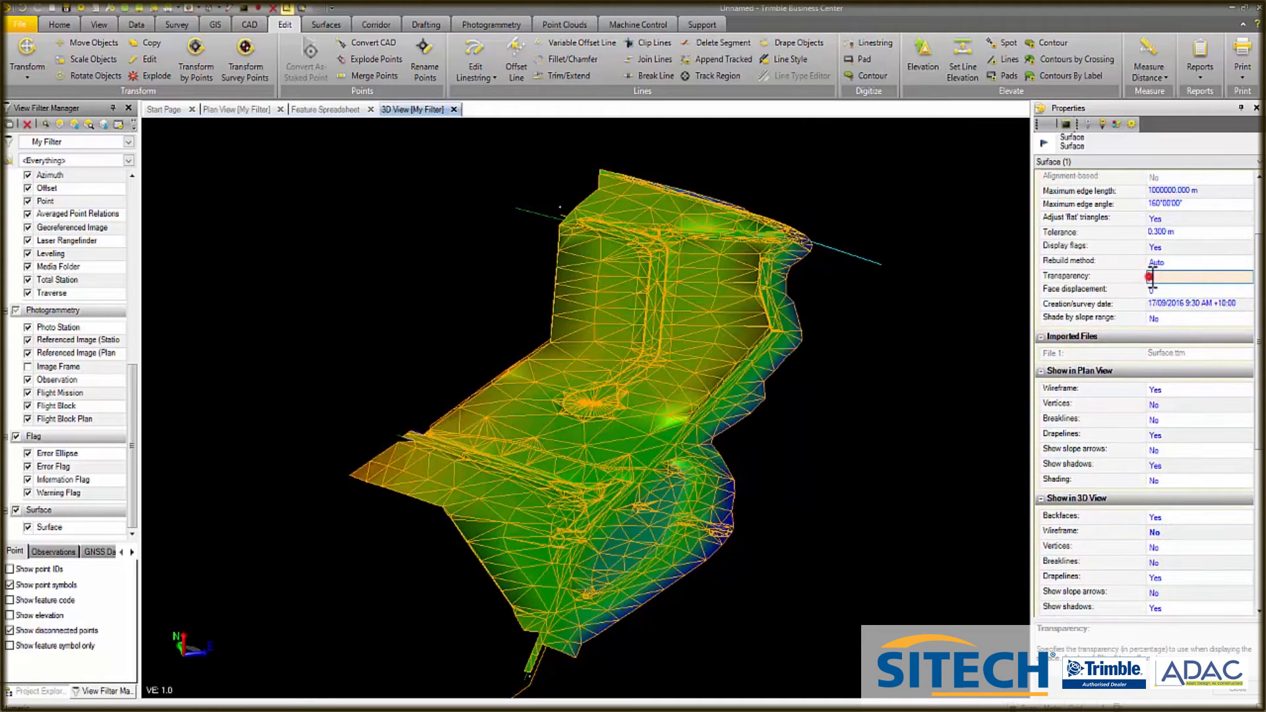
pyautogui.write('60')
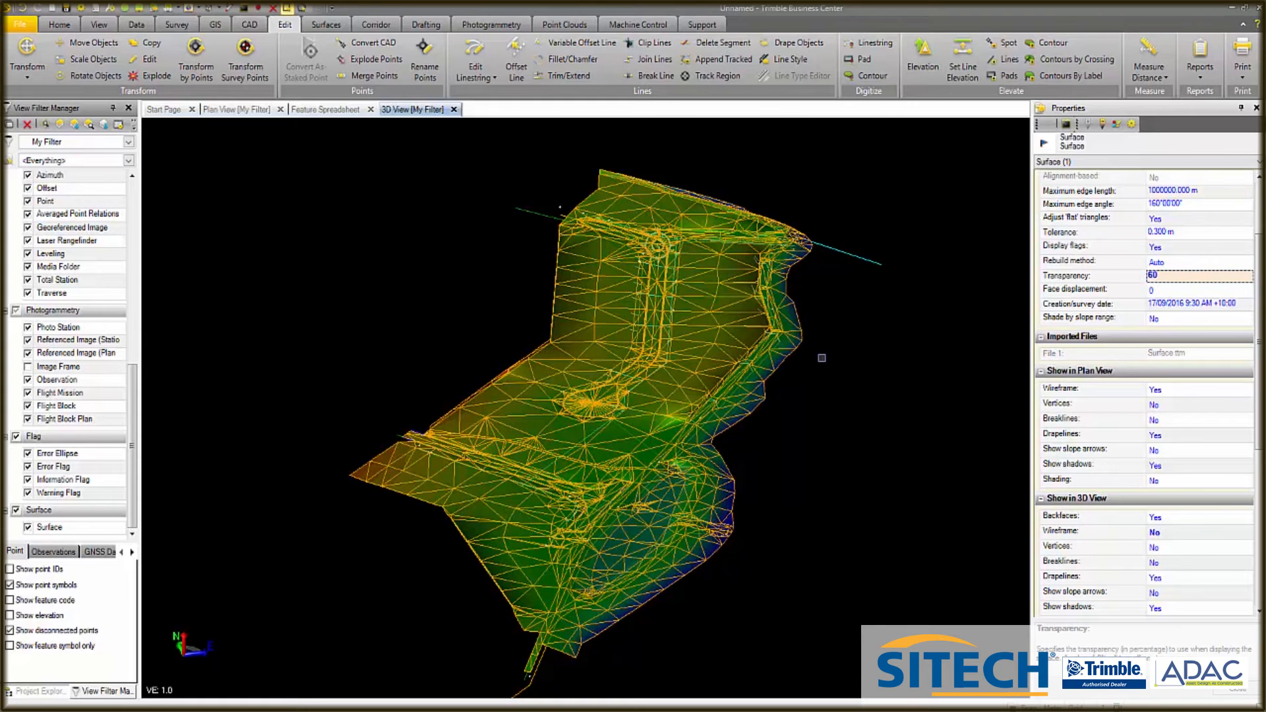
pyautogui.click(836, 462)
# Examine the road linework against the transparent surface in 3D, checking the centre polyline at the turning head.
pyautogui.scroll(3, 715, 336)
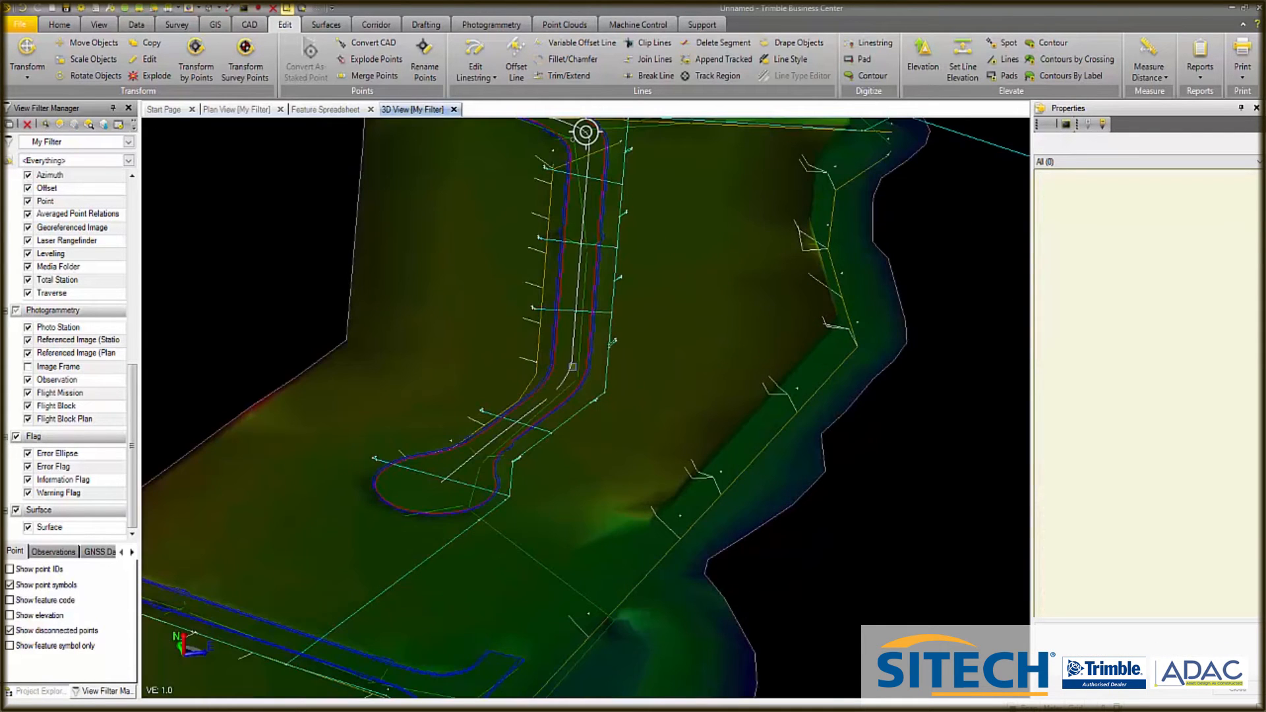
pyautogui.scroll(-3, 651, 306)
pyautogui.moveTo(630, 392)
pyautogui.mouseDown()
pyautogui.moveTo(669, 348)
pyautogui.moveTo(653, 339)
pyautogui.moveTo(620, 376)
pyautogui.moveTo(636, 398)
pyautogui.moveTo(627, 420)
pyautogui.moveTo(573, 437)
pyautogui.moveTo(650, 403)
pyautogui.mouseUp()
pyautogui.scroll(5, 650, 403)
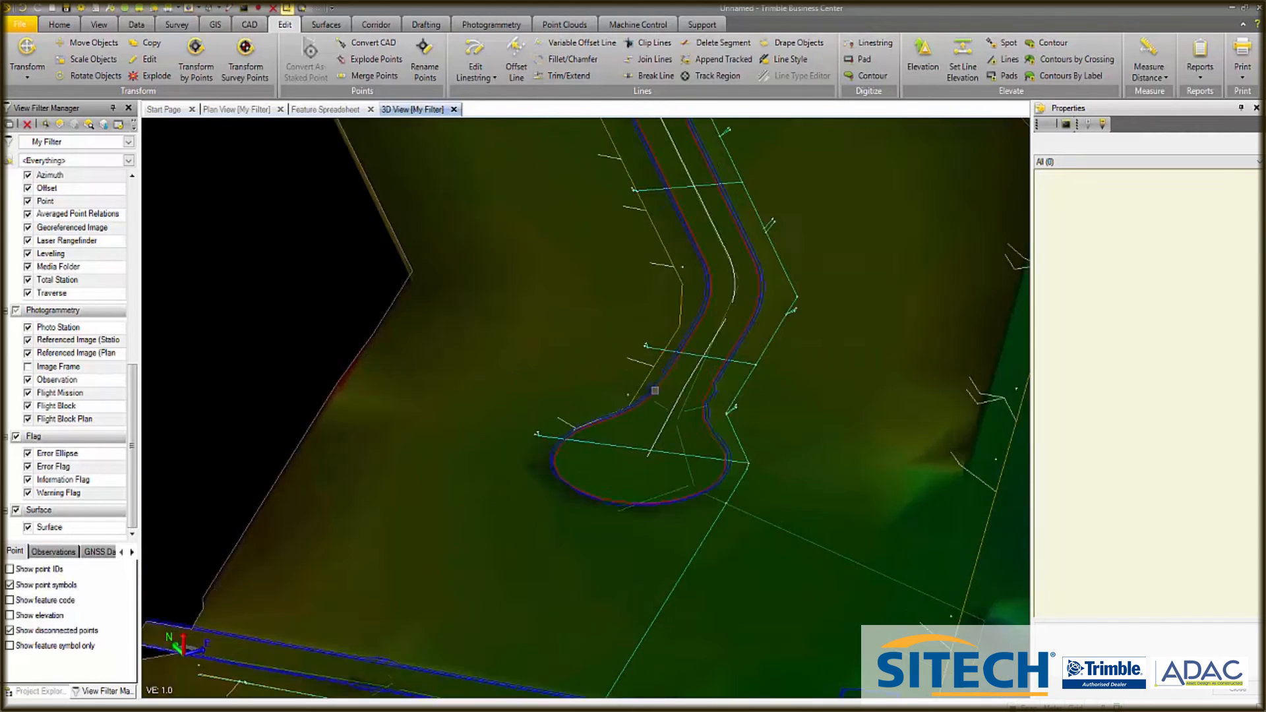
pyautogui.click(689, 444)
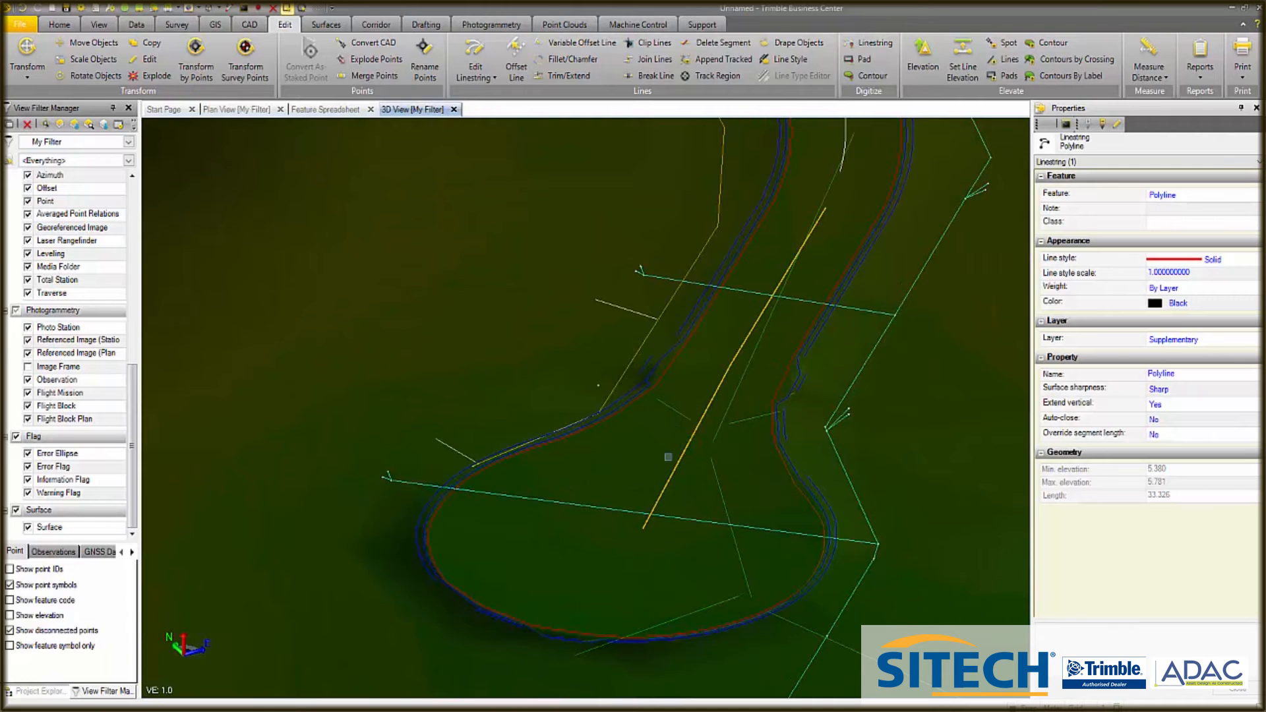
pyautogui.scroll(-5, 508, 352)
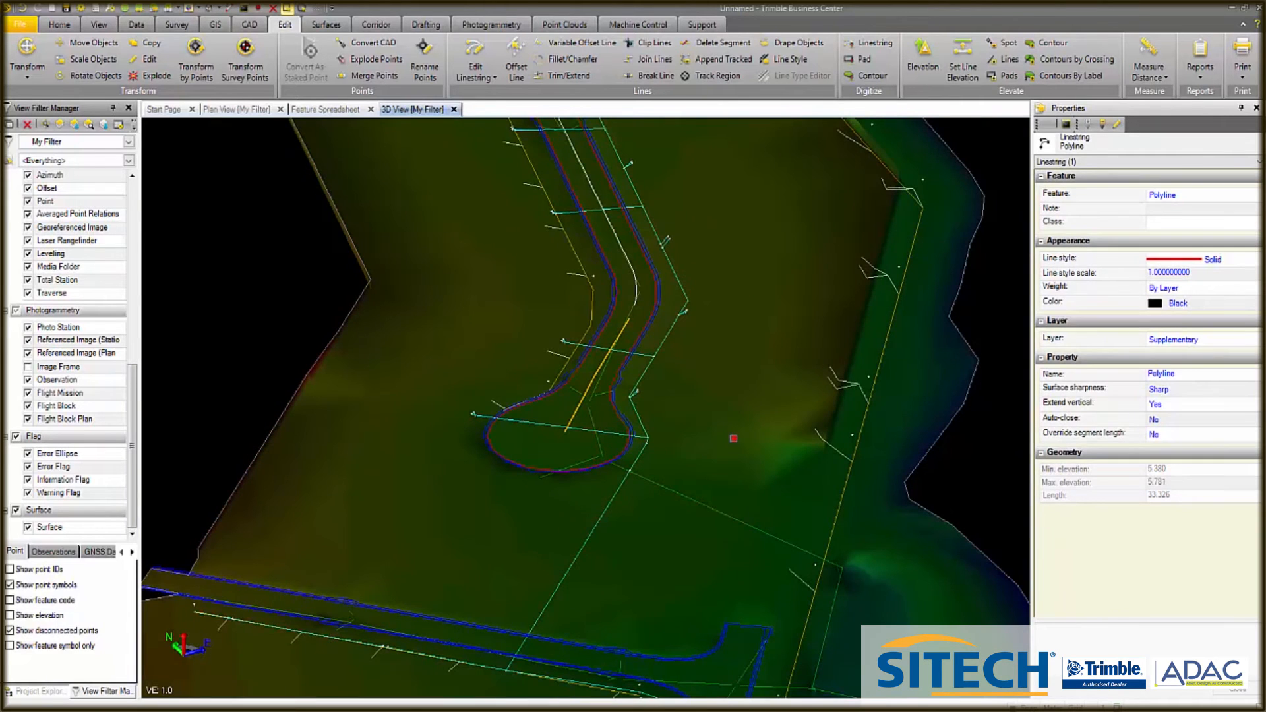
pyautogui.press('Escape')
pyautogui.scroll(-3, 544, 501)
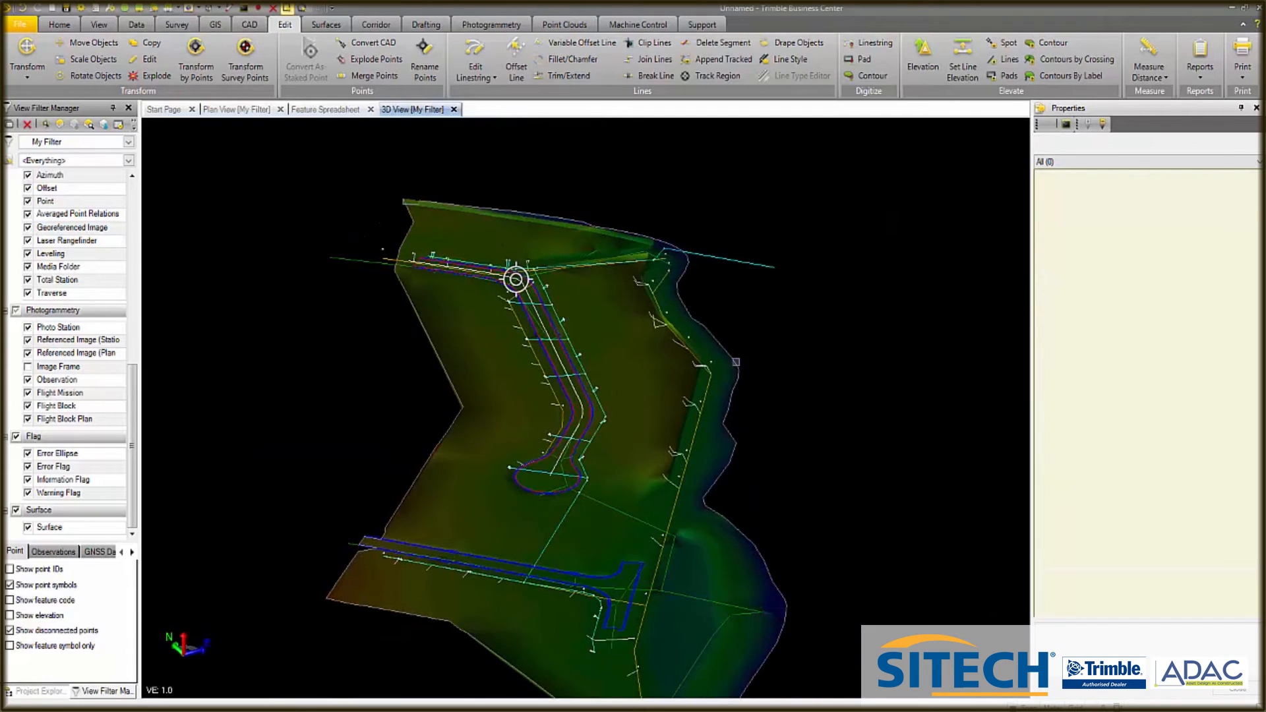
# Hide the Surface in the My Filter view filter and select all the survey linework in the plan view.
pyautogui.click(16, 510)
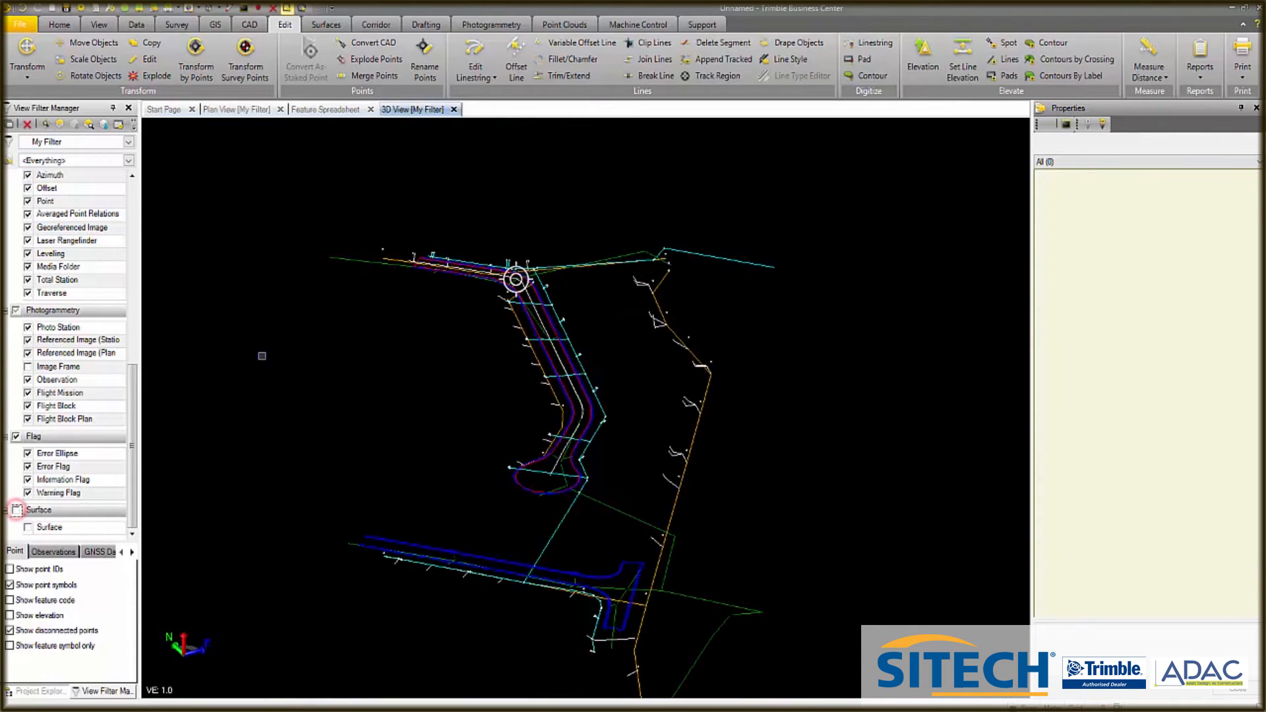
pyautogui.click(256, 108)
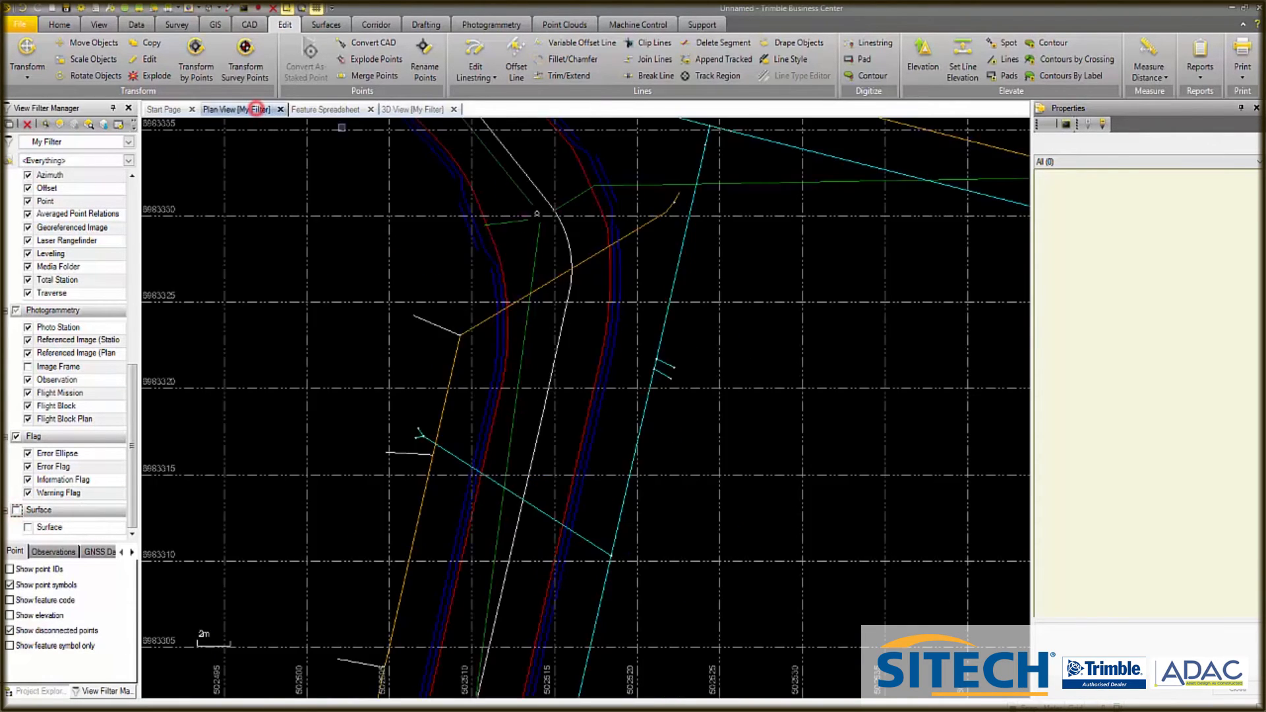
pyautogui.scroll(-2, 659, 246)
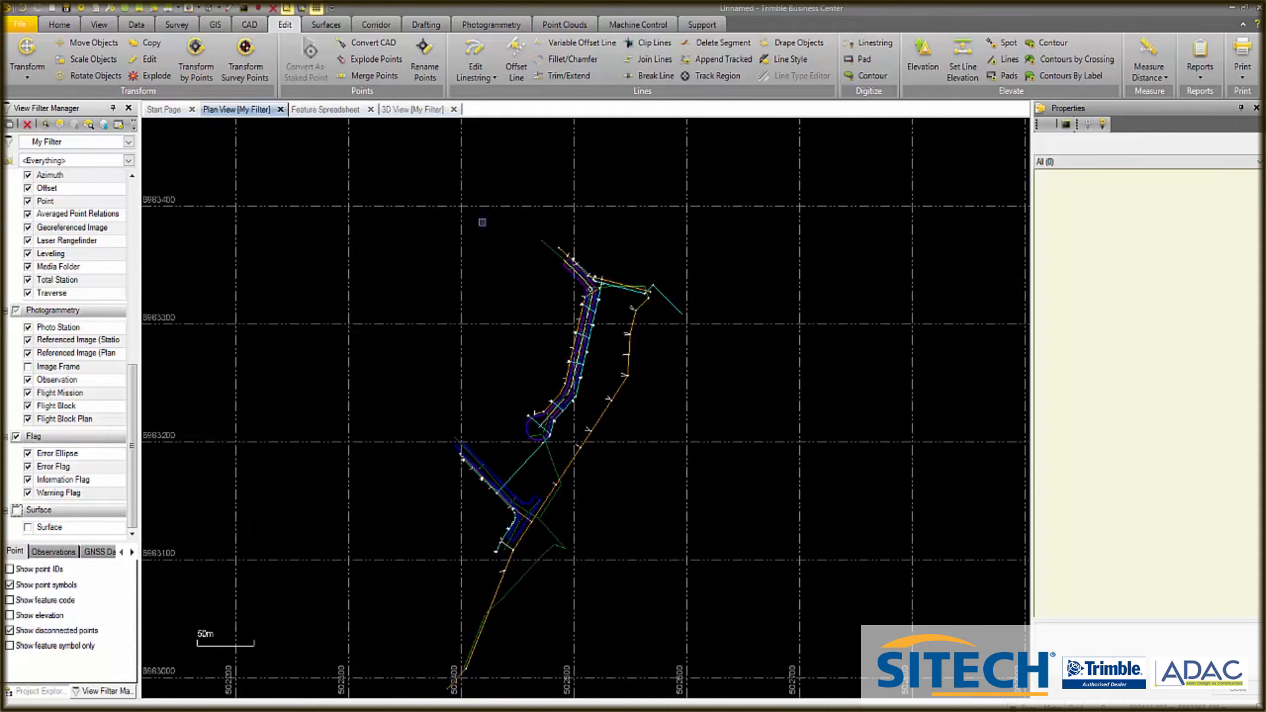
pyautogui.scroll(-2, 625, 216)
pyautogui.moveTo(452, 191); pyautogui.dragTo(734, 574)
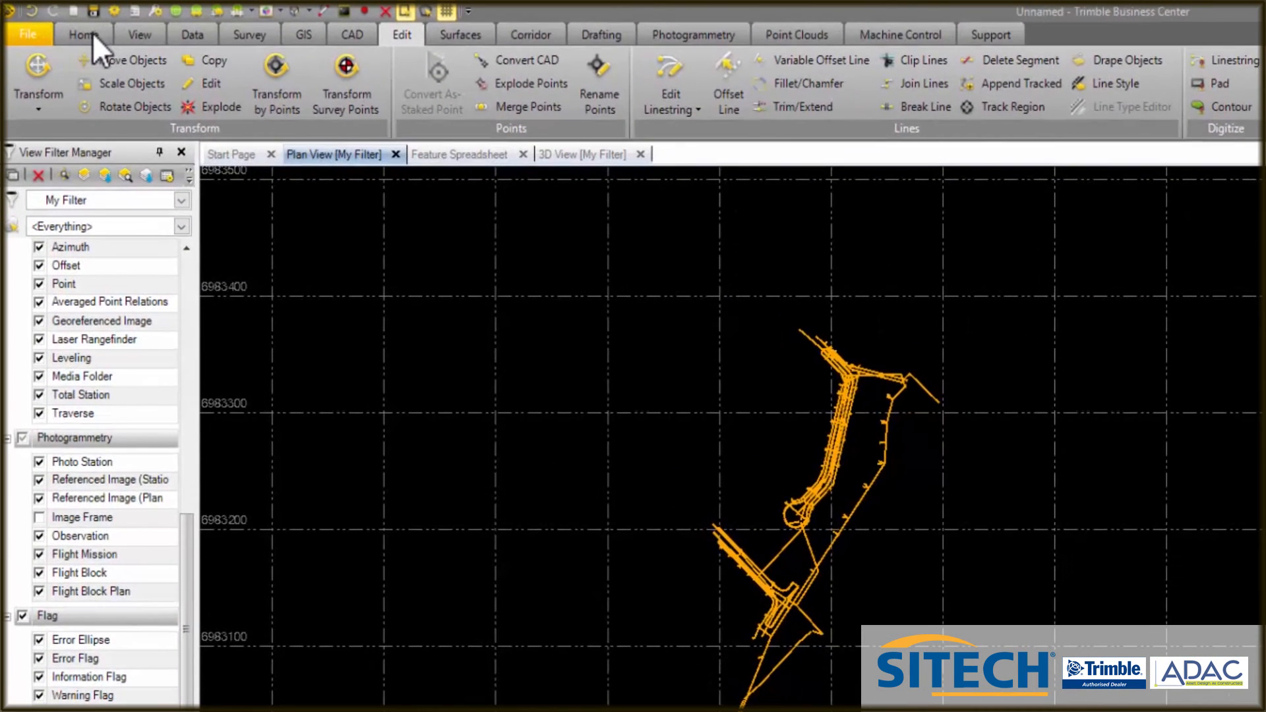
# Set up an export of the selection with the ADAC exporter and choose the ADAC_basics\XML folder on the USB drive as destination.
pyautogui.click(247, 35)
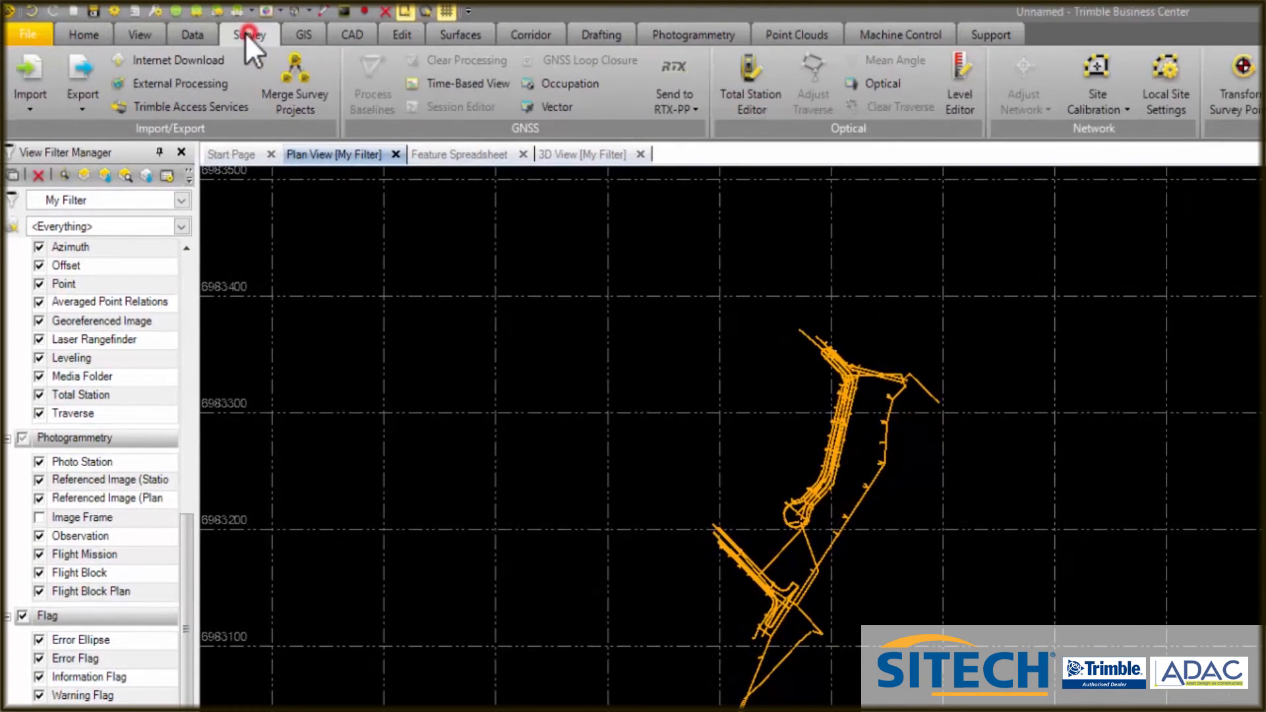
pyautogui.click(79, 71)
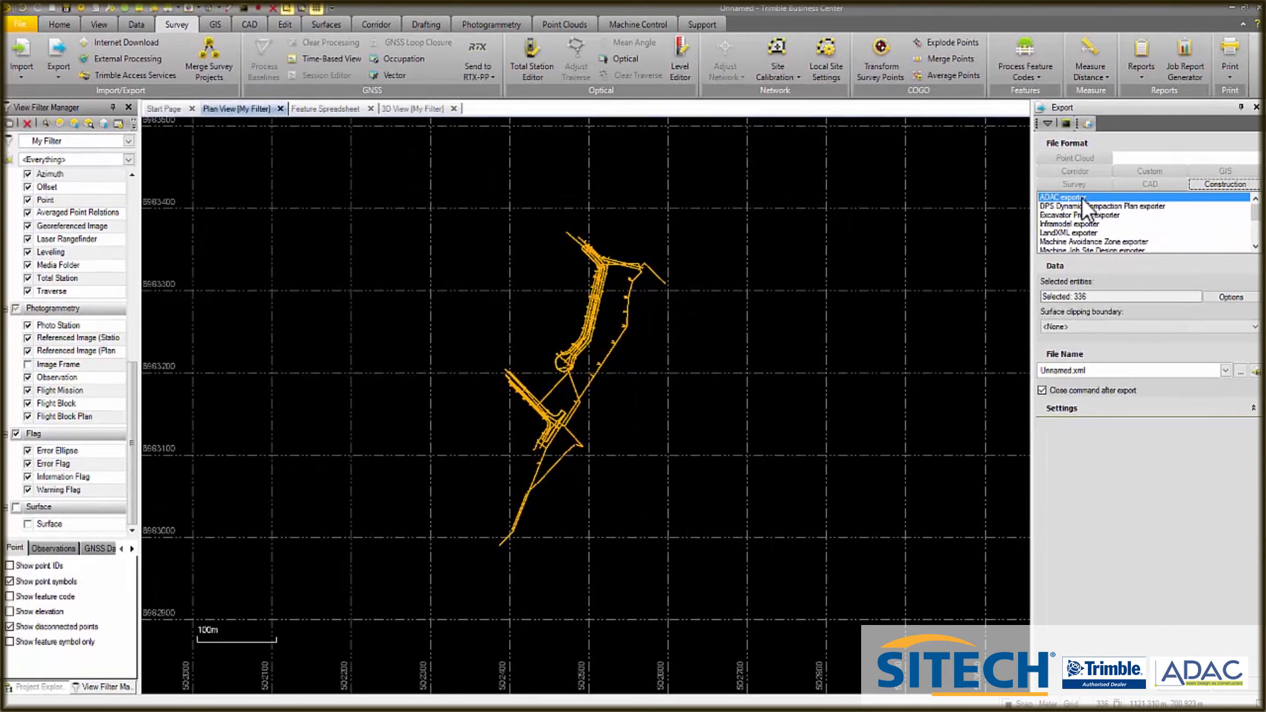
pyautogui.click(1240, 371)
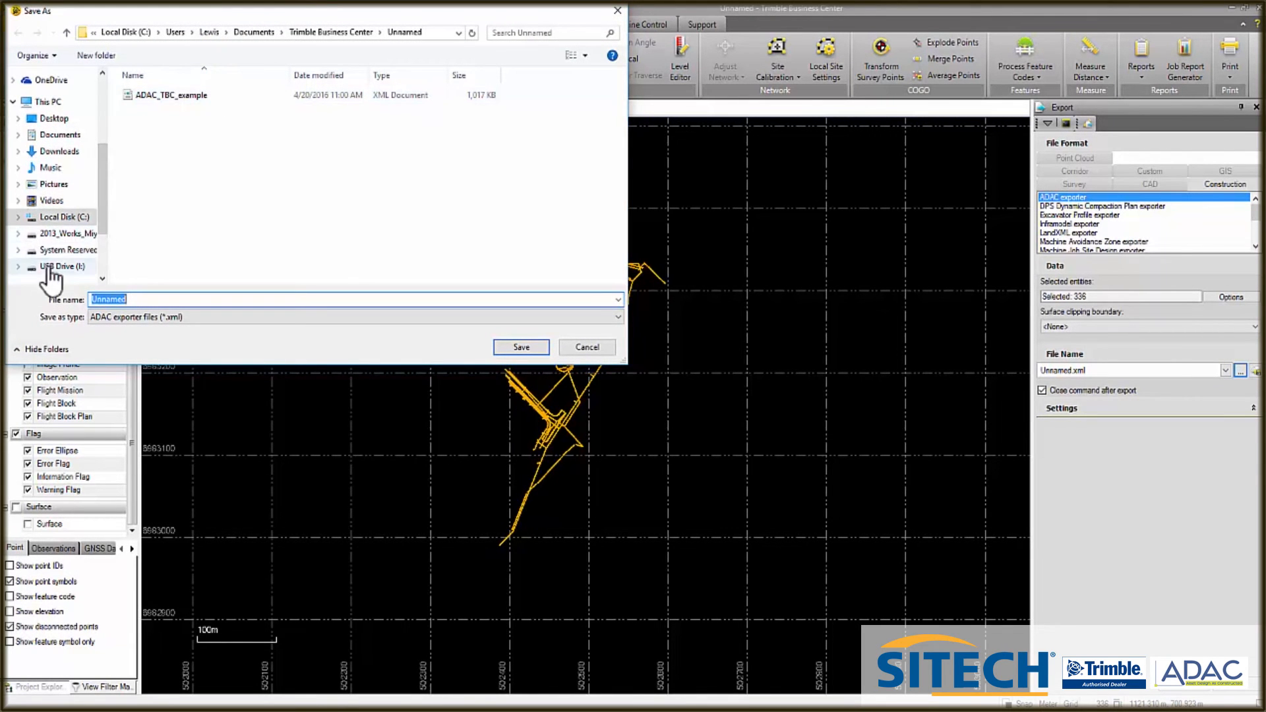
pyautogui.click(18, 266)
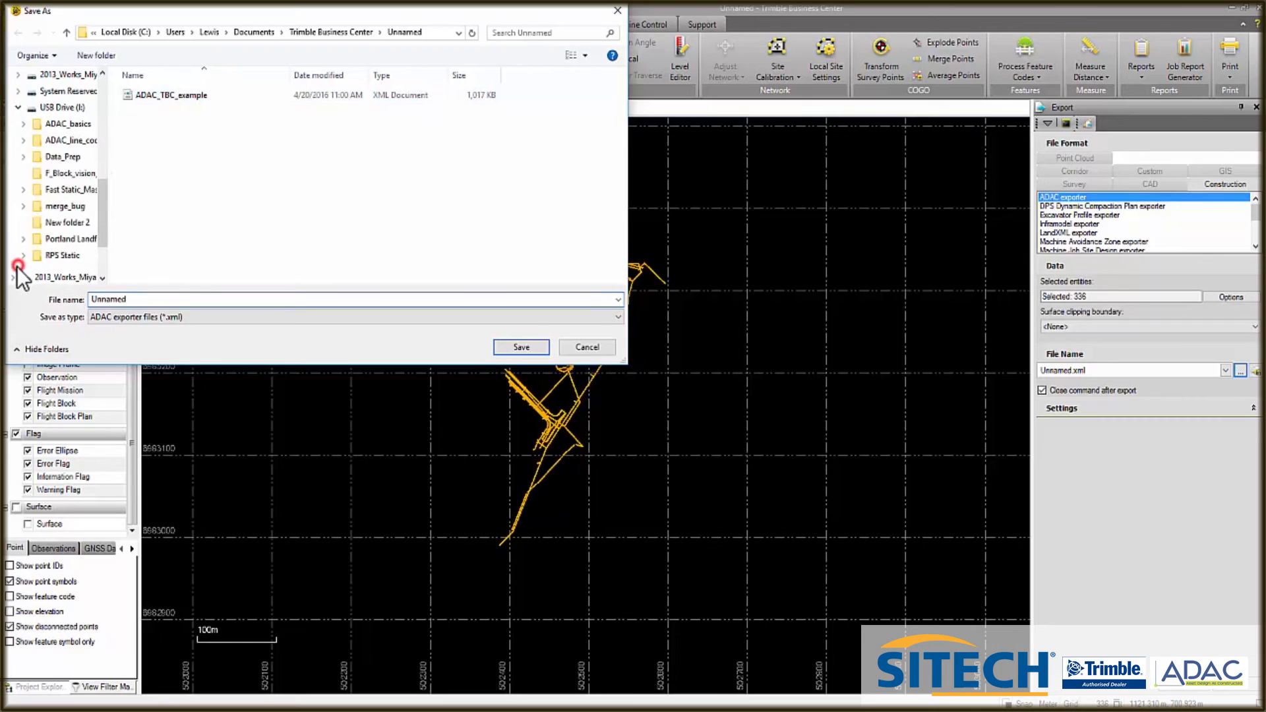
pyautogui.click(24, 124)
pyautogui.click(58, 156)
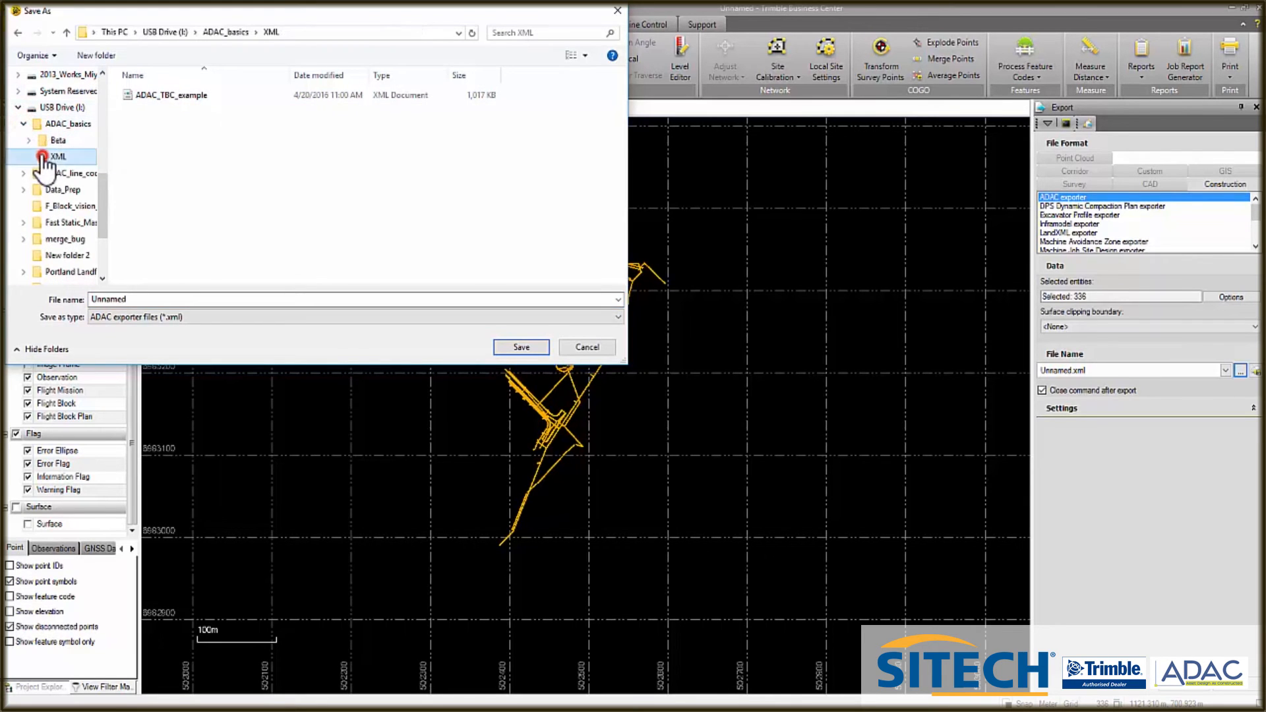
# Name the export file ADAC_TBC_RTP, based on the existing ADAC_TBC_example name, and export the selected entities.
pyautogui.click(174, 96)
pyautogui.doubleClick(165, 298)
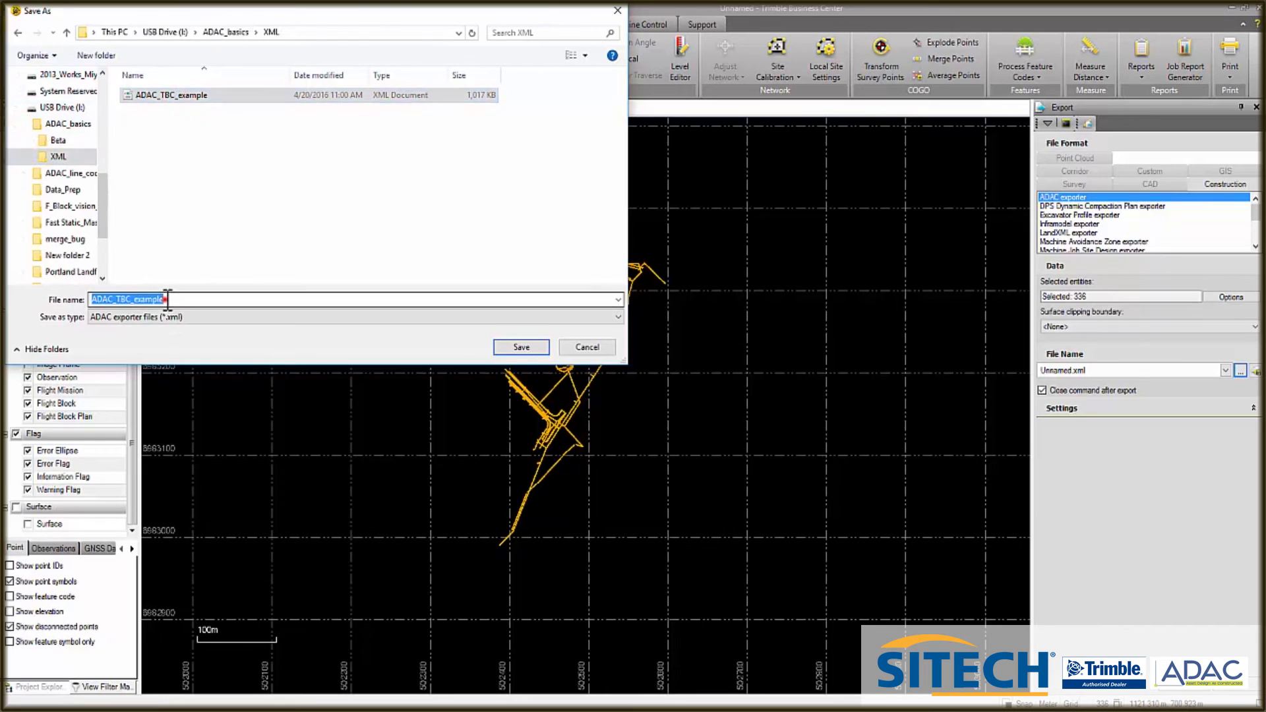
pyautogui.click(164, 298)
pyautogui.press('BackSpace')
pyautogui.press('BackSpace')
pyautogui.press('BackSpace')
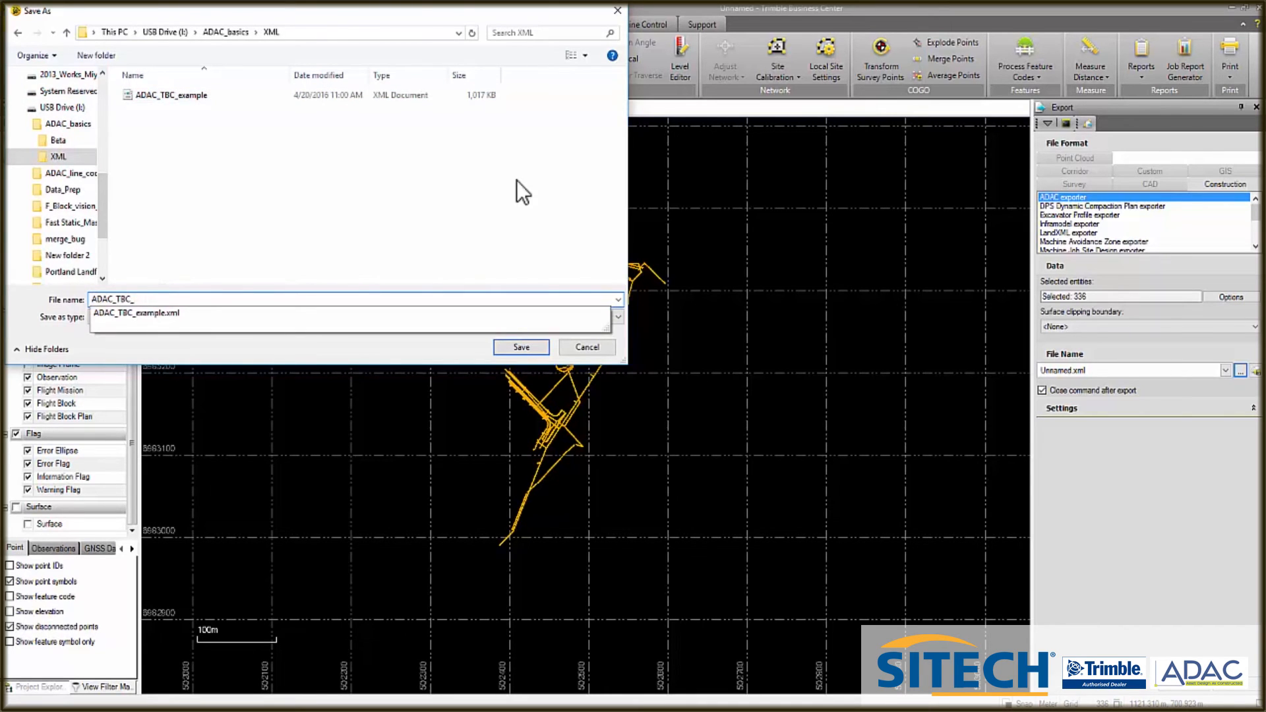
pyautogui.write('RTP')
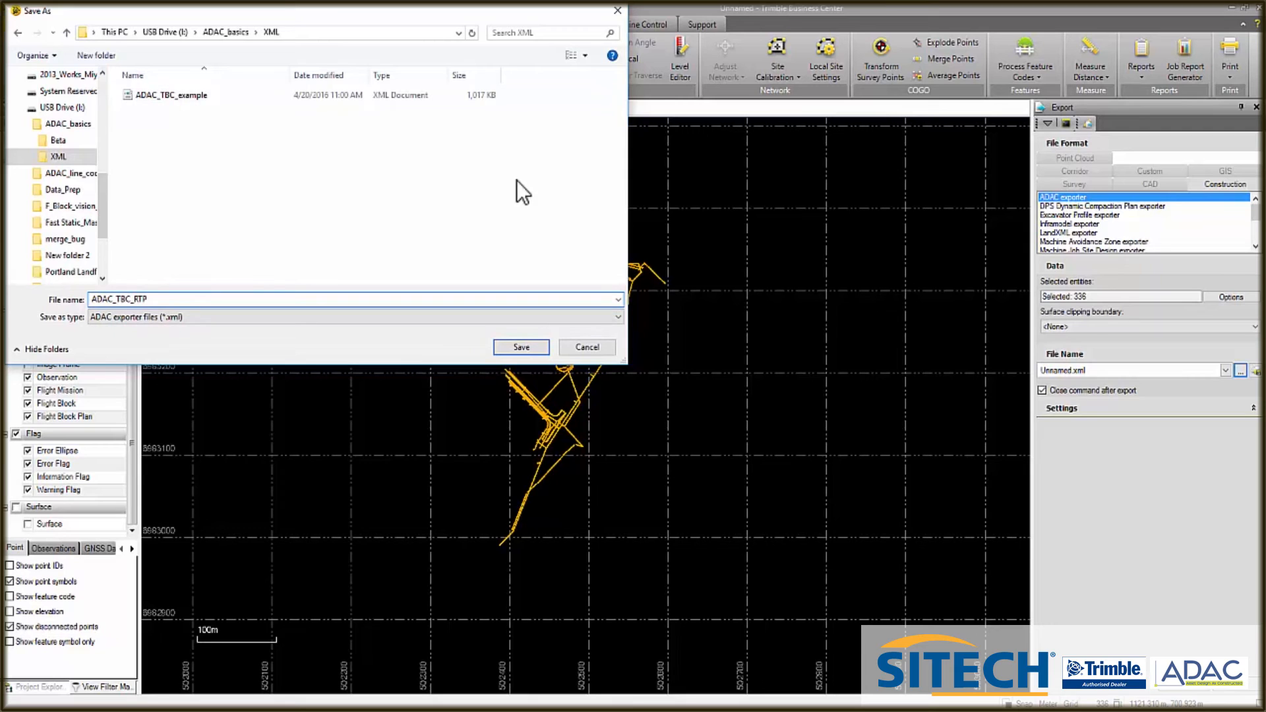
pyautogui.click(528, 346)
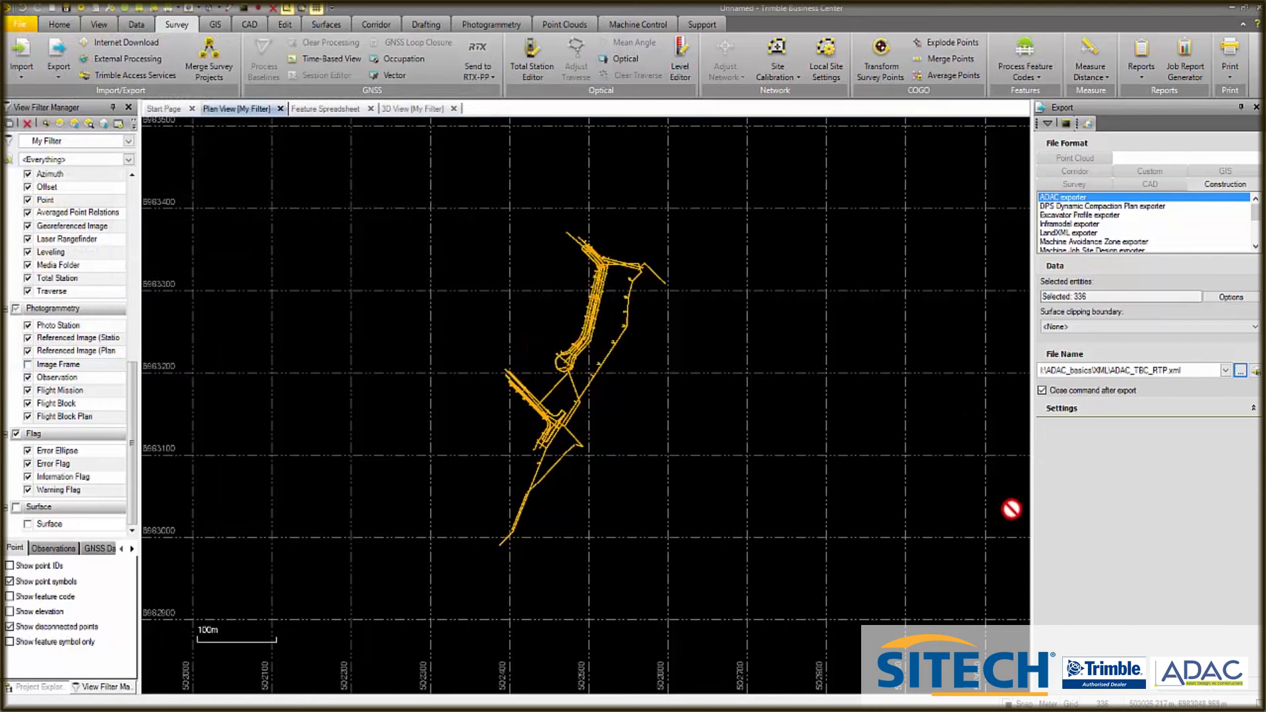
pyautogui.click(1190, 689)
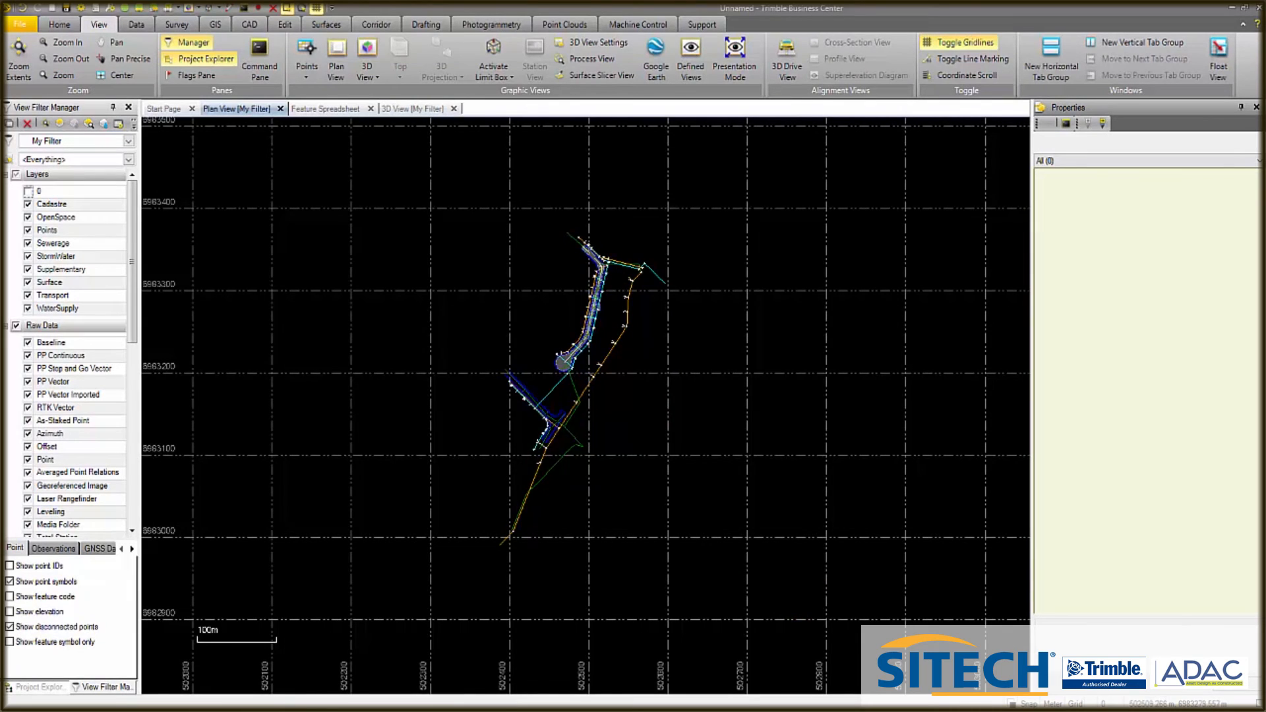
# Examine the filled pavement area in the plan view along the road, at the turning head and around the upper bend.
pyautogui.scroll(8, 596, 235)
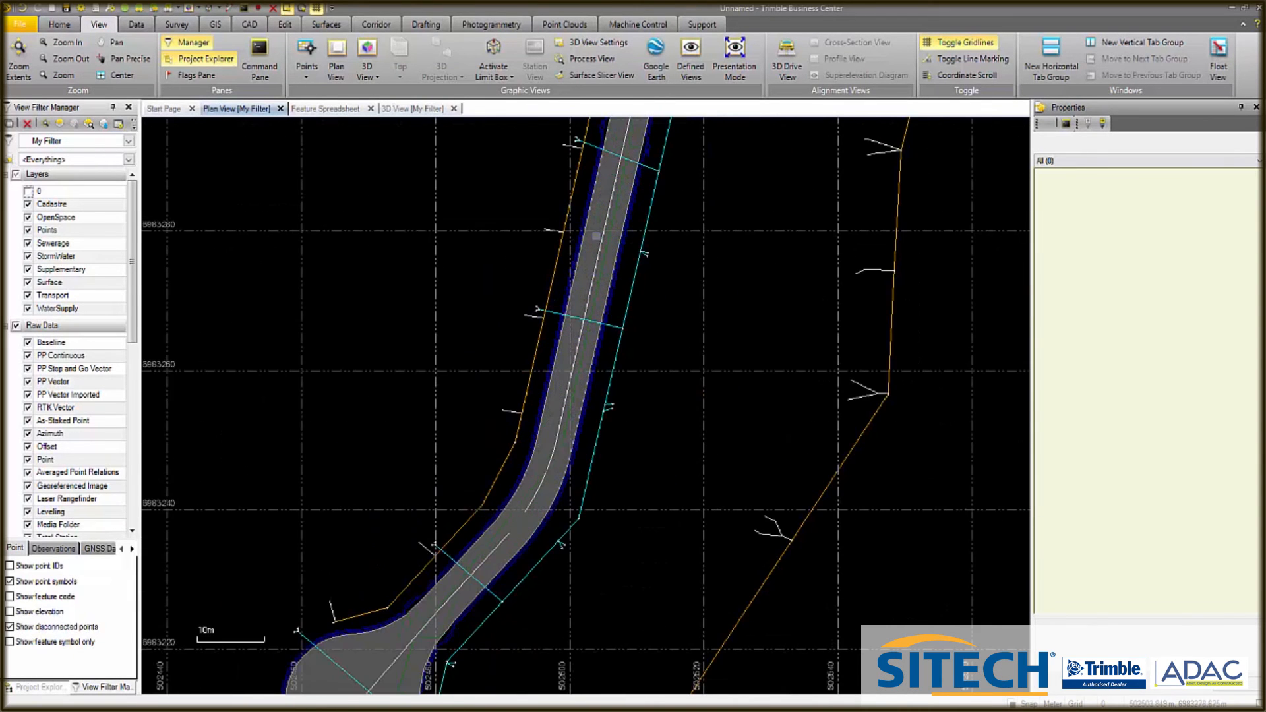
pyautogui.scroll(-3, 596, 236)
pyautogui.scroll(6, 452, 459)
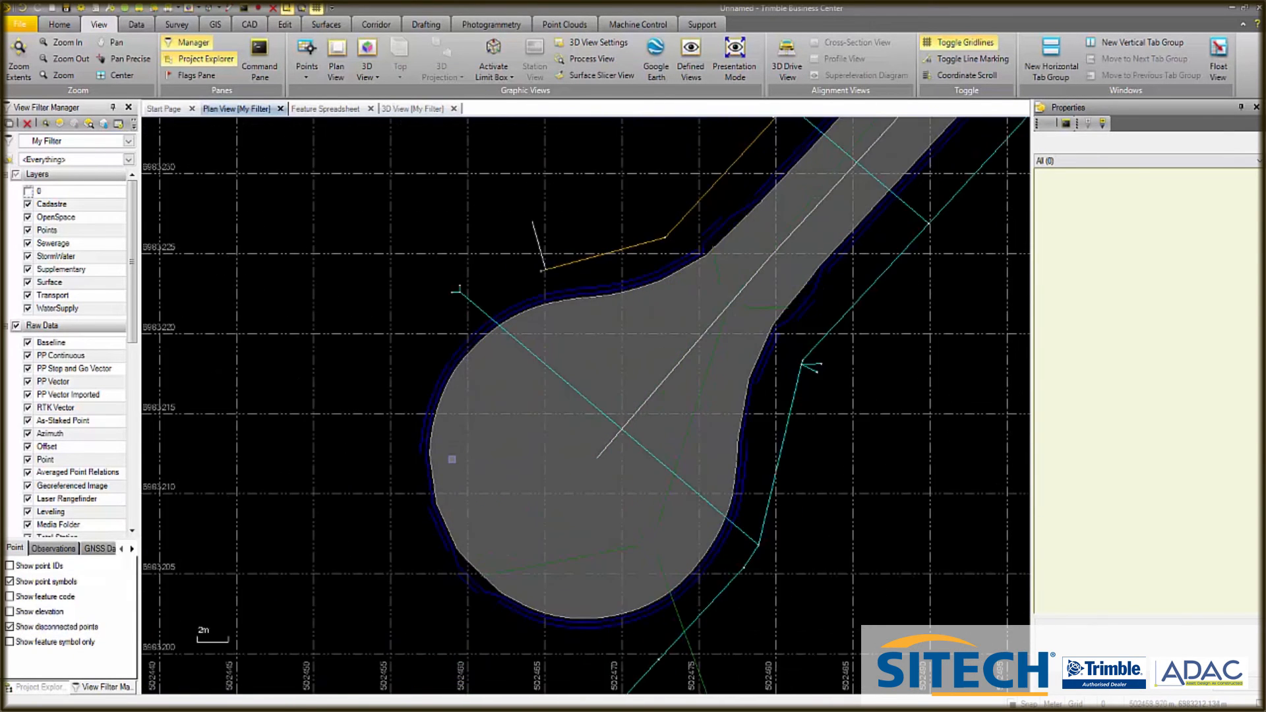
pyautogui.scroll(1, 452, 459)
pyautogui.scroll(-7, 452, 455)
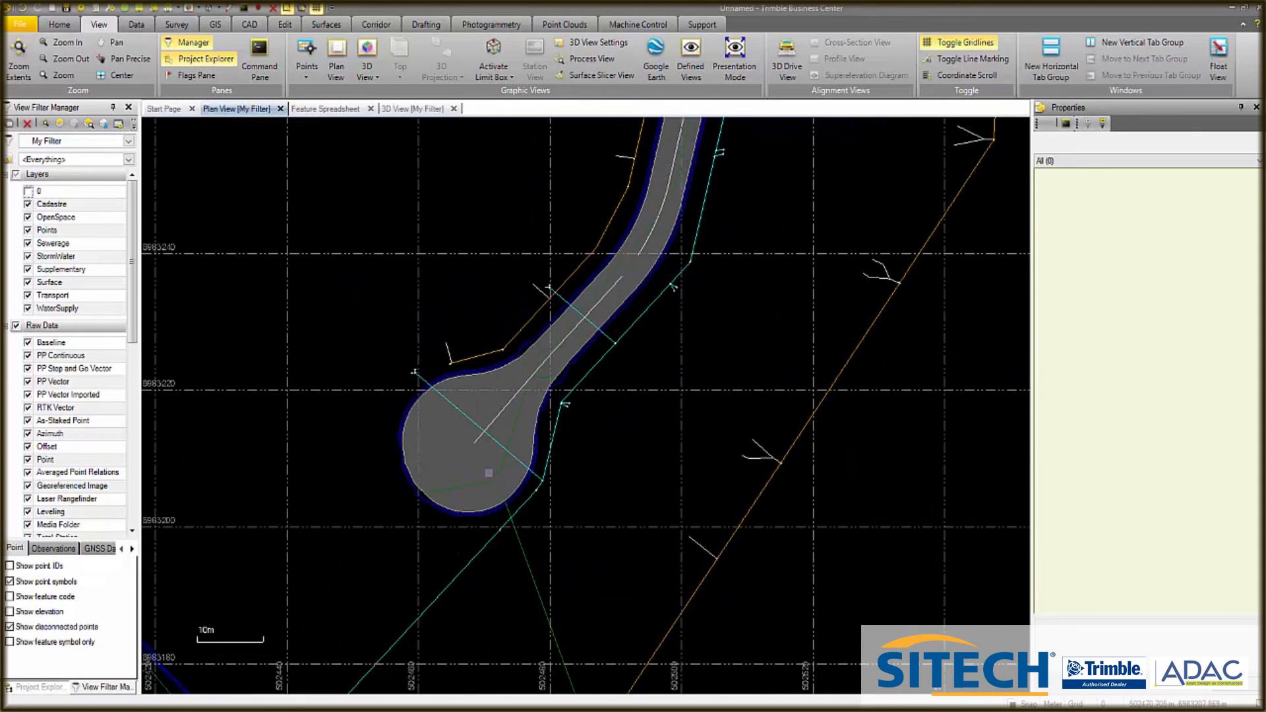
pyautogui.scroll(-6, 518, 461)
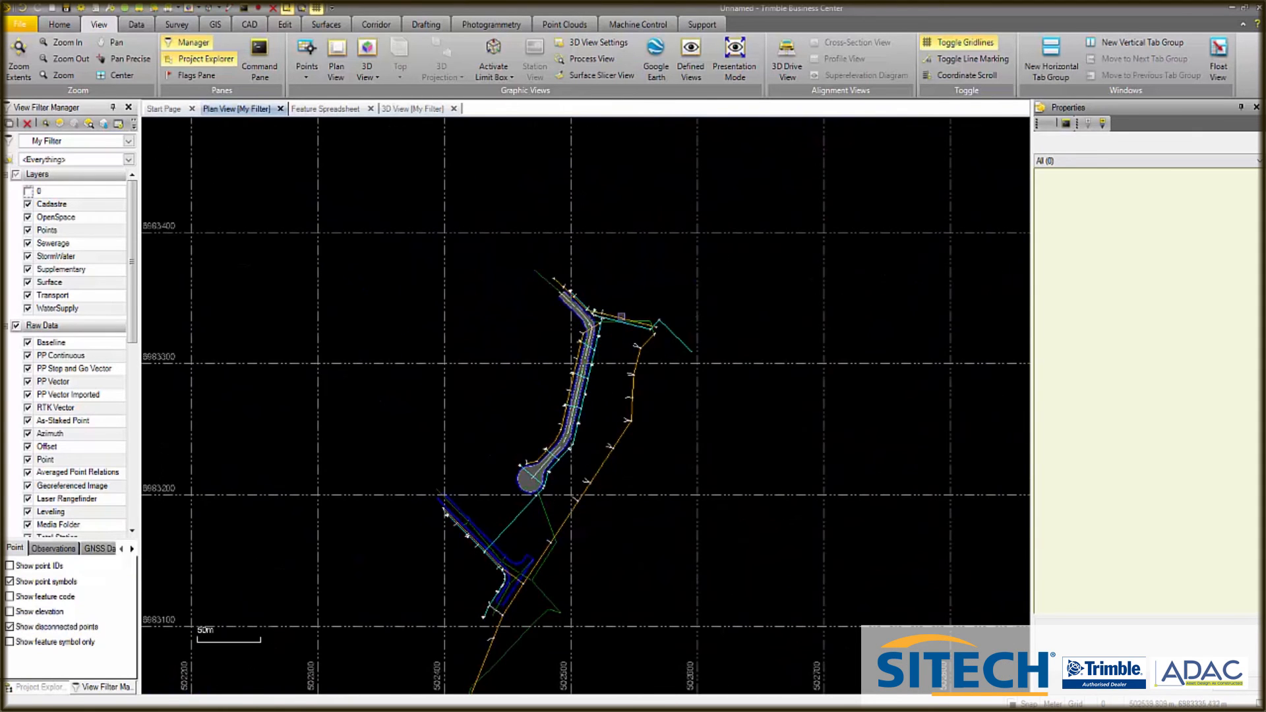
pyautogui.scroll(6, 621, 316)
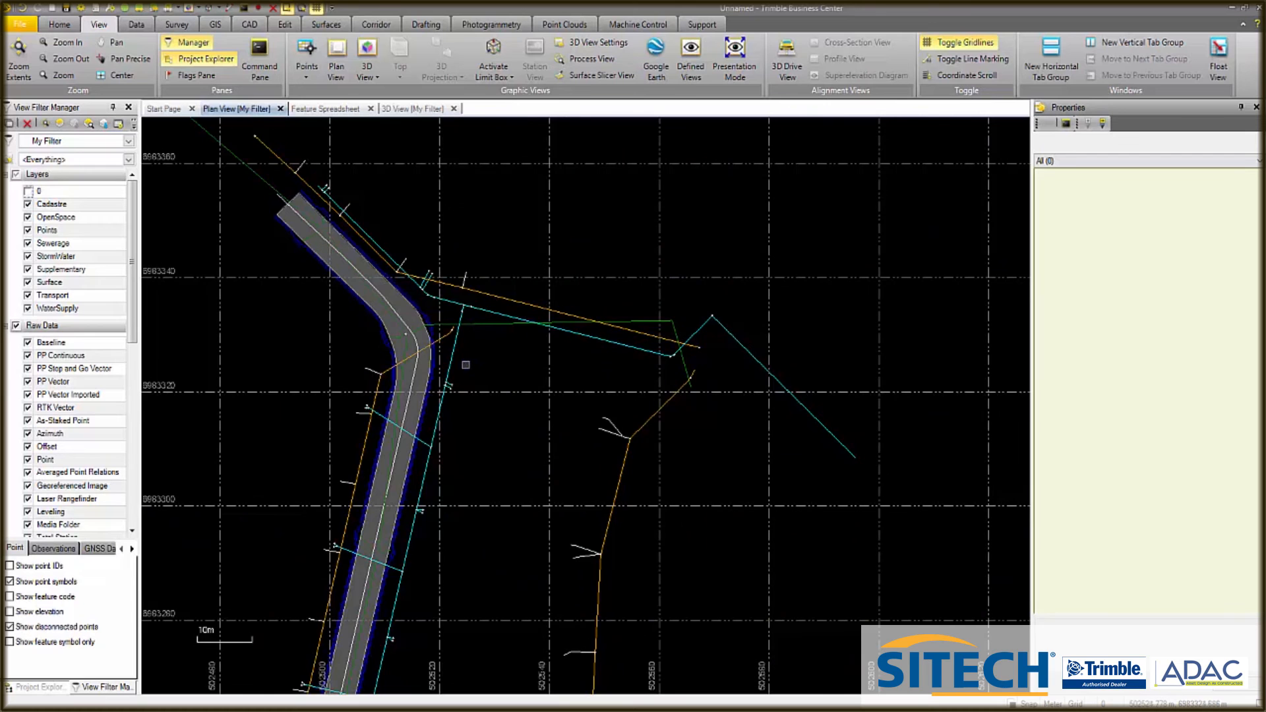
pyautogui.scroll(2, 427, 358)
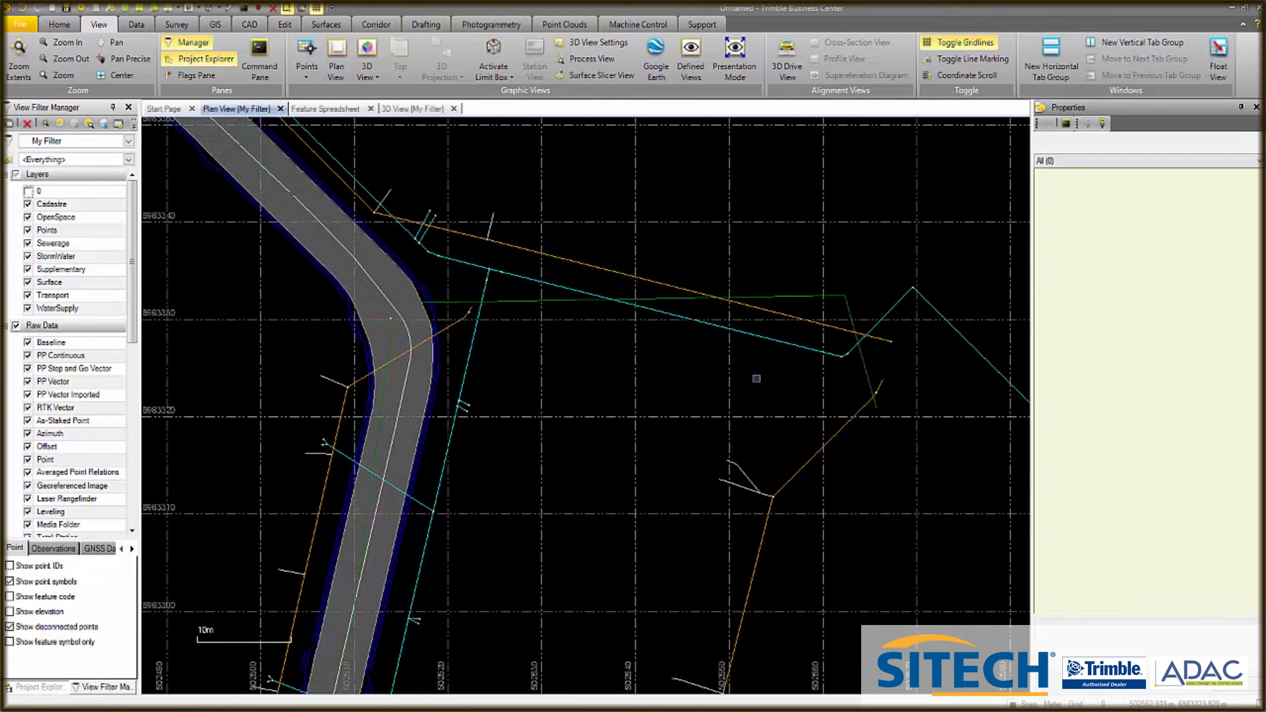
pyautogui.scroll(-2, 756, 378)
pyautogui.scroll(-2, 781, 175)
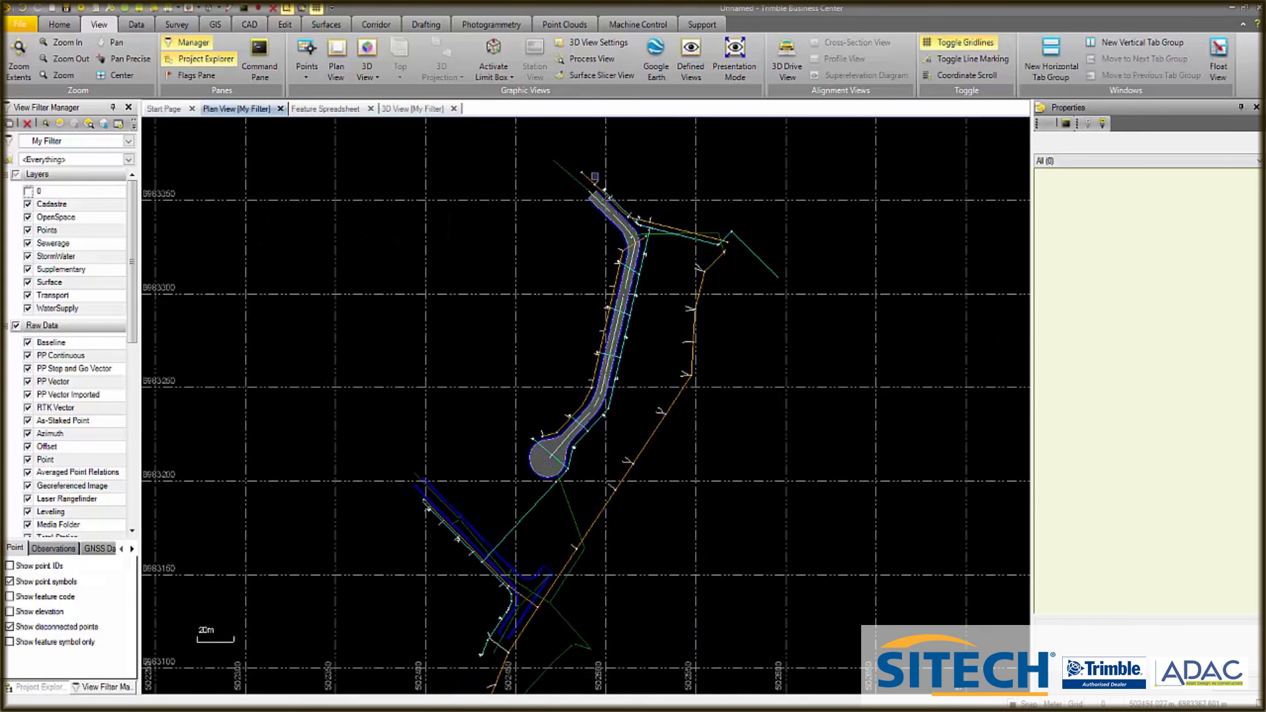
# Select the Pavement polygon at the turning head, check its feature attributes including the Name field, and clear the selection.
pyautogui.scroll(5, 521, 465)
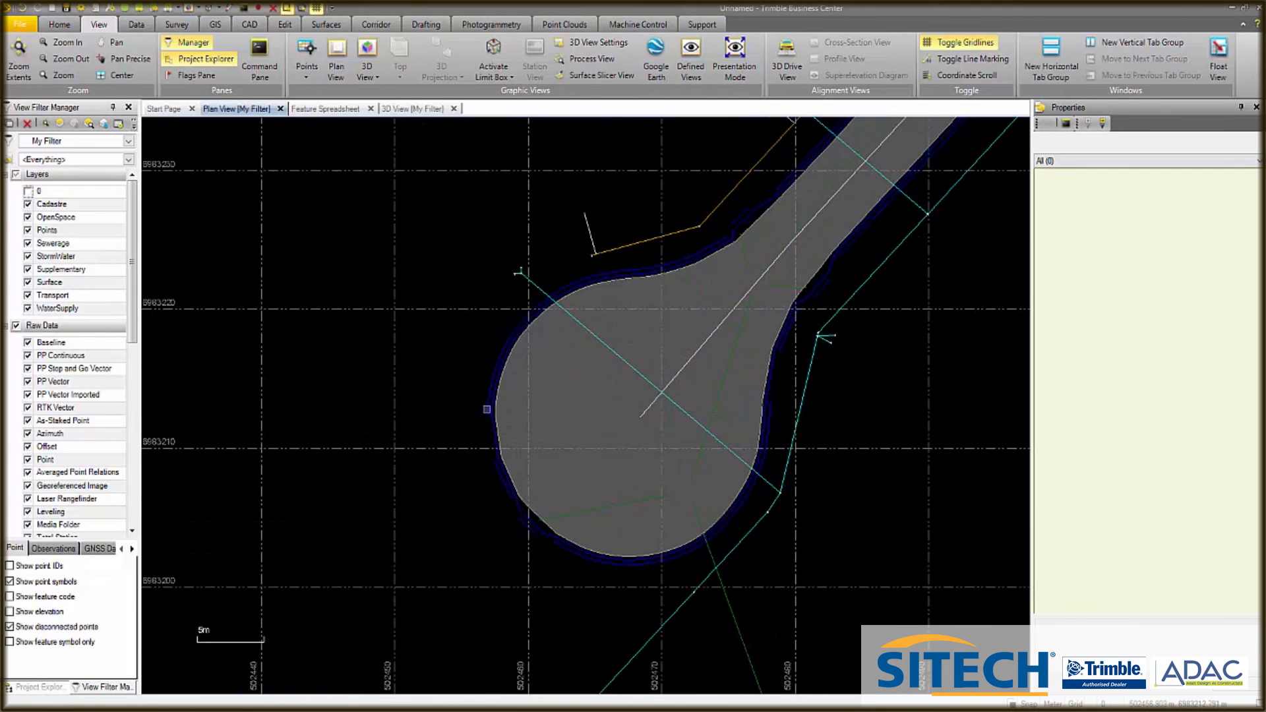
pyautogui.scroll(7, 514, 438)
pyautogui.moveTo(470, 400); pyautogui.dragTo(442, 355)
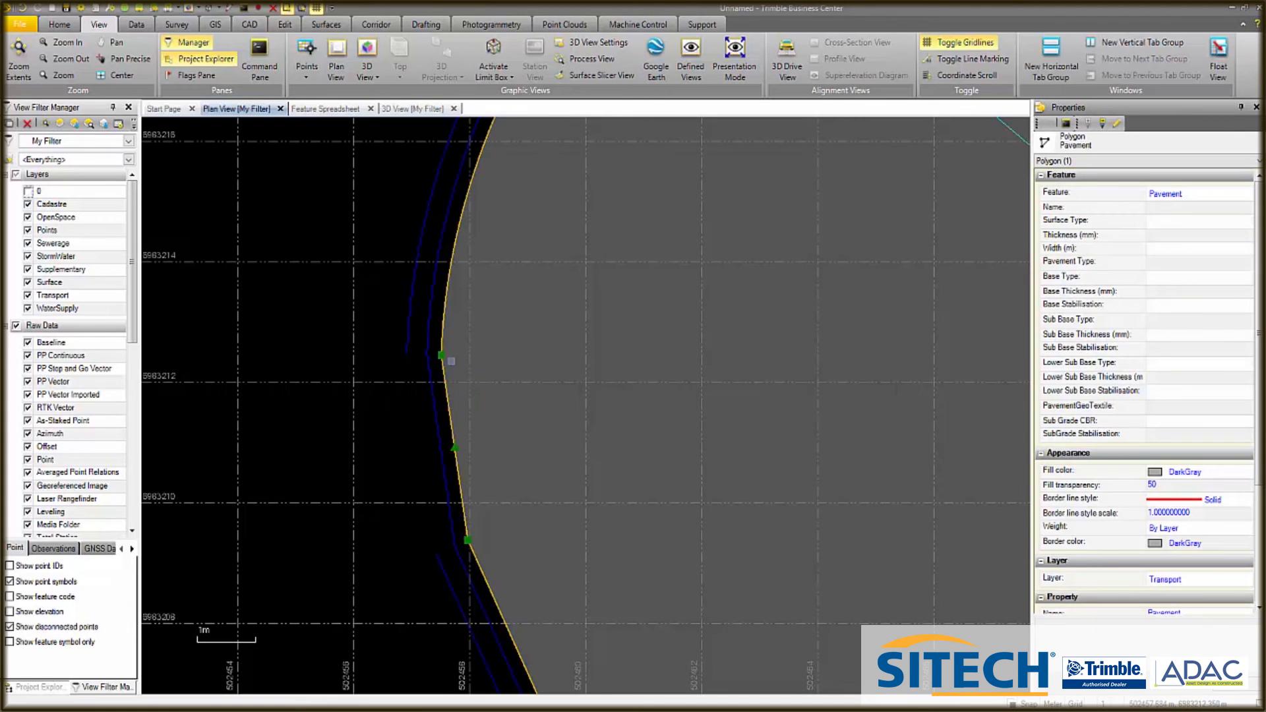
pyautogui.click(1240, 209)
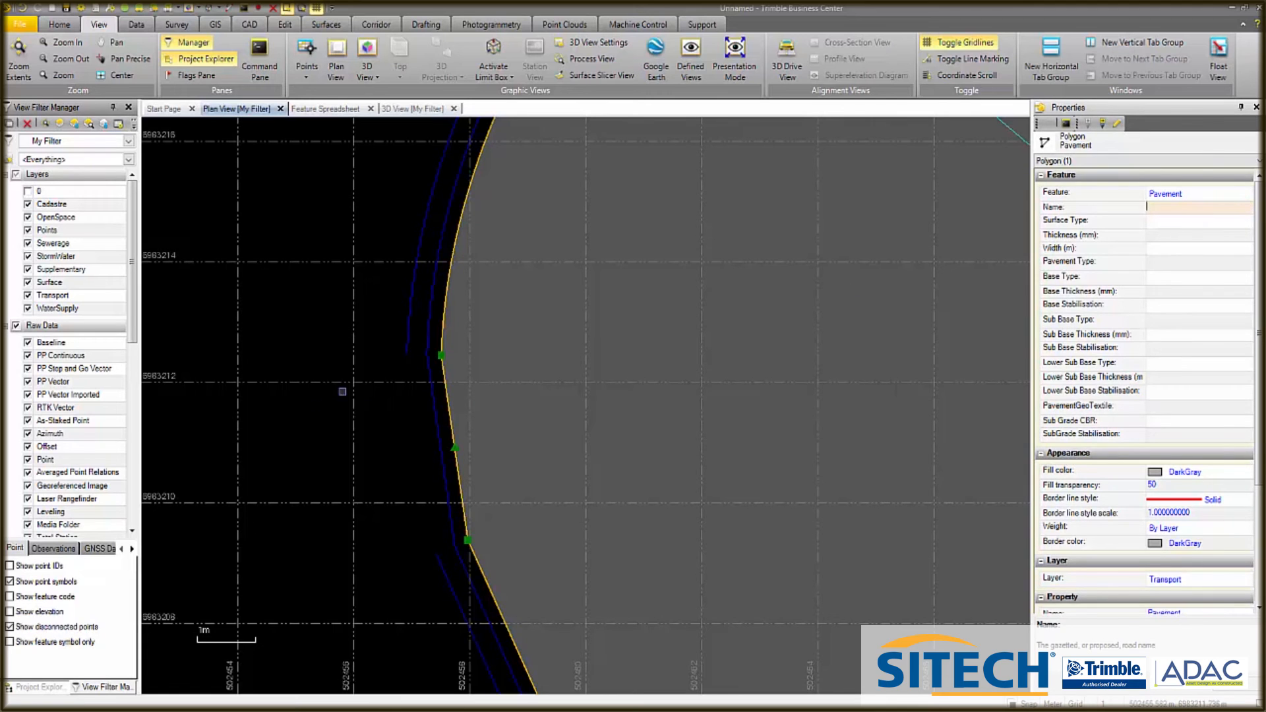
pyautogui.click(359, 392)
# Inspect the feature attributes of the non-pressure sewer pipe segments east of the road, starting from the northern end.
pyautogui.scroll(-10, 346, 388)
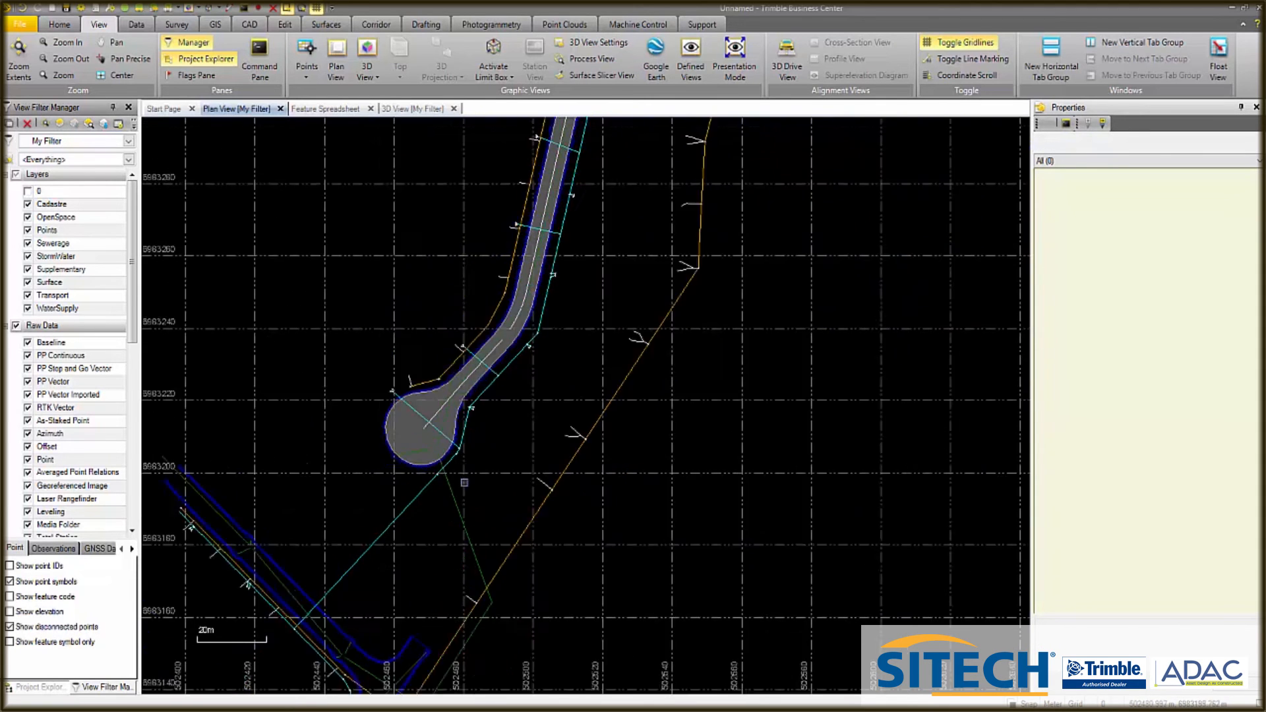
pyautogui.scroll(4, 626, 444)
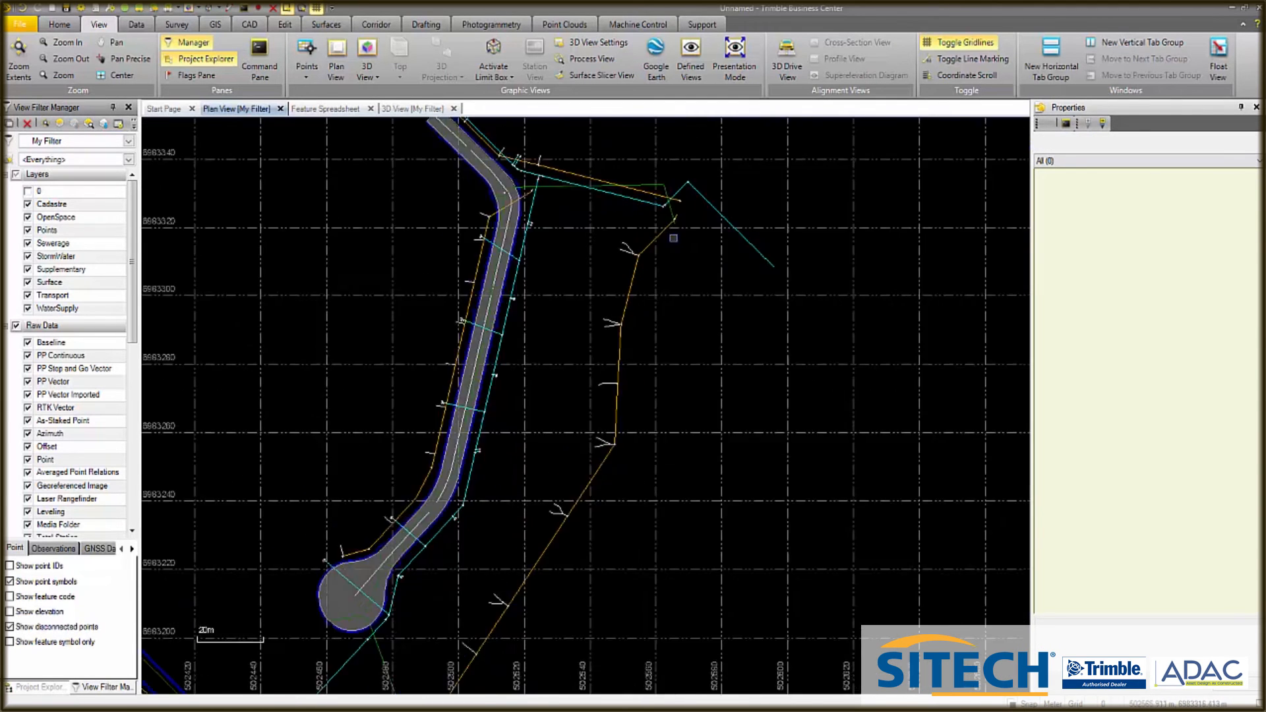
pyautogui.click(648, 236)
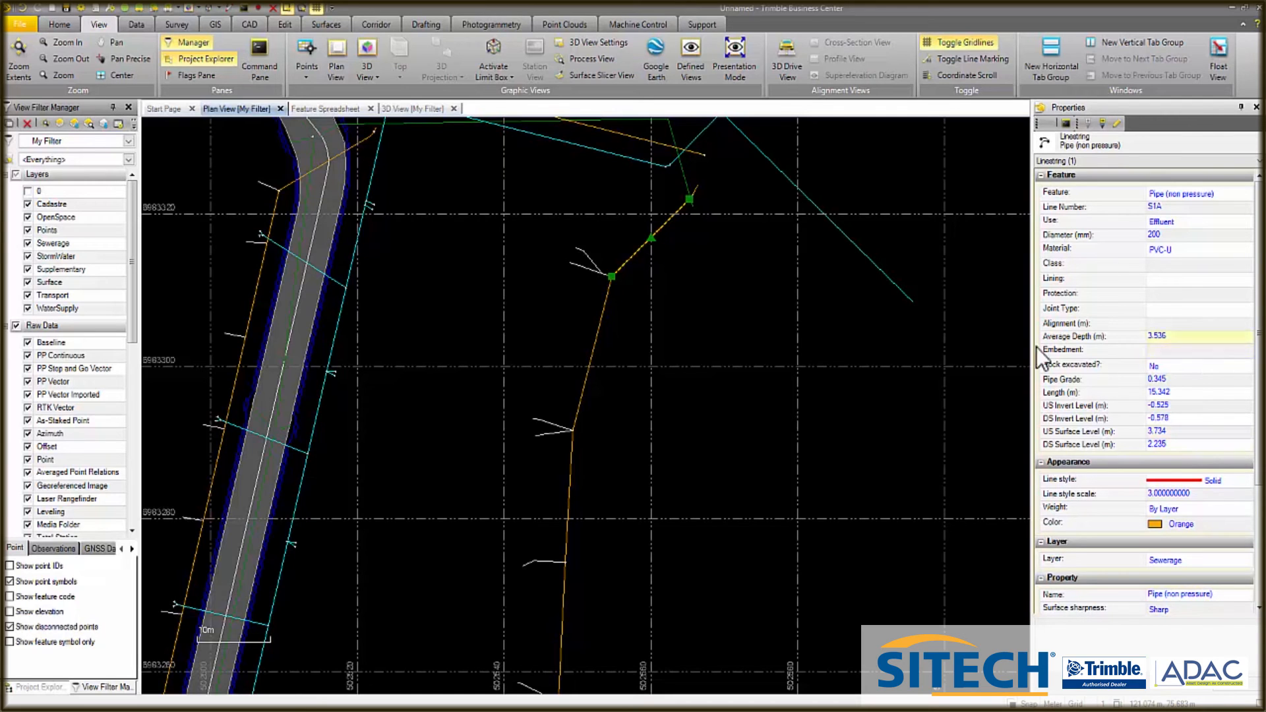
pyautogui.click(595, 344)
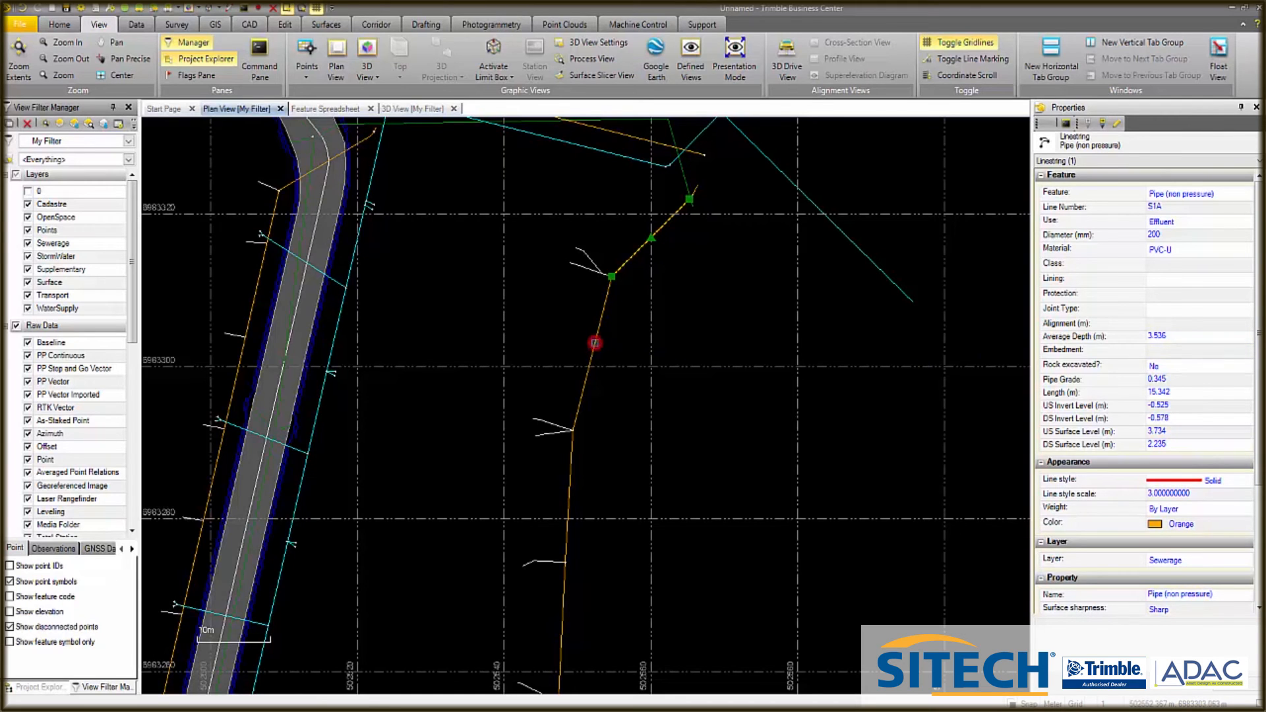
pyautogui.click(568, 493)
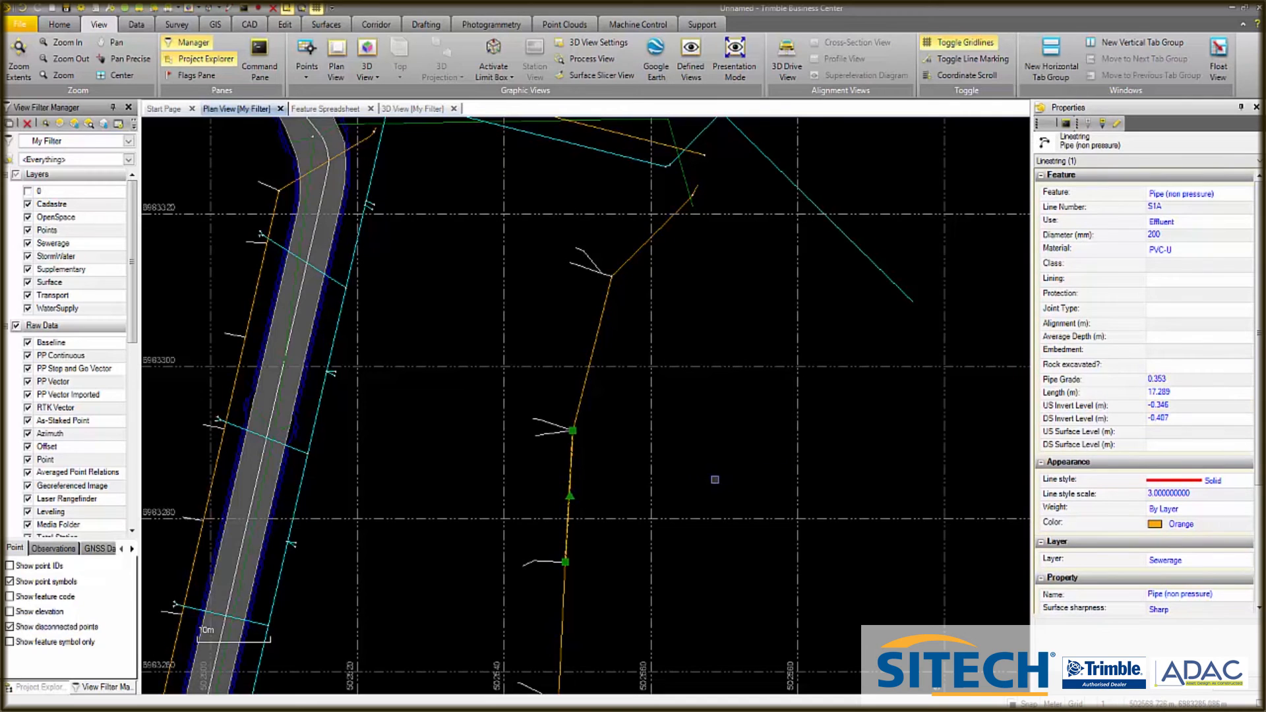
# Inspect the feature attributes of a House Connection on the eastern sewer line, clear the selection, and view the southern road linework.
pyautogui.scroll(-2, 645, 416)
pyautogui.scroll(-2, 571, 359)
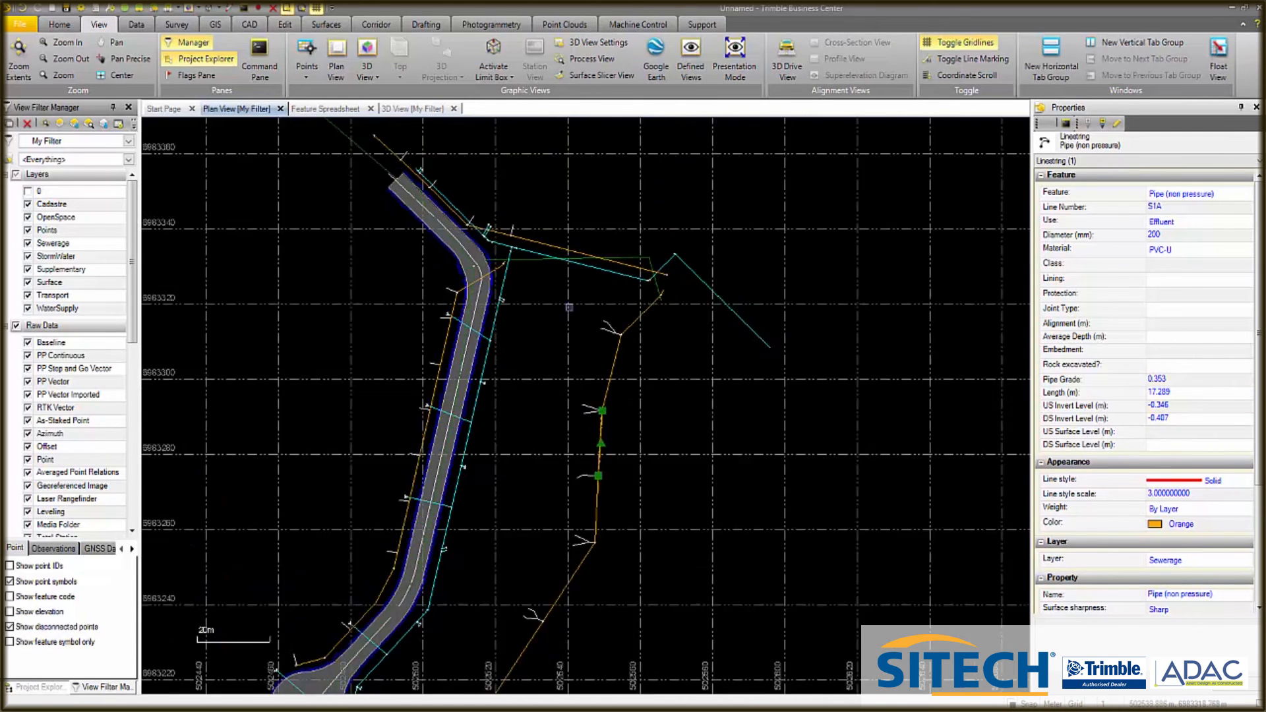
pyautogui.scroll(4, 528, 484)
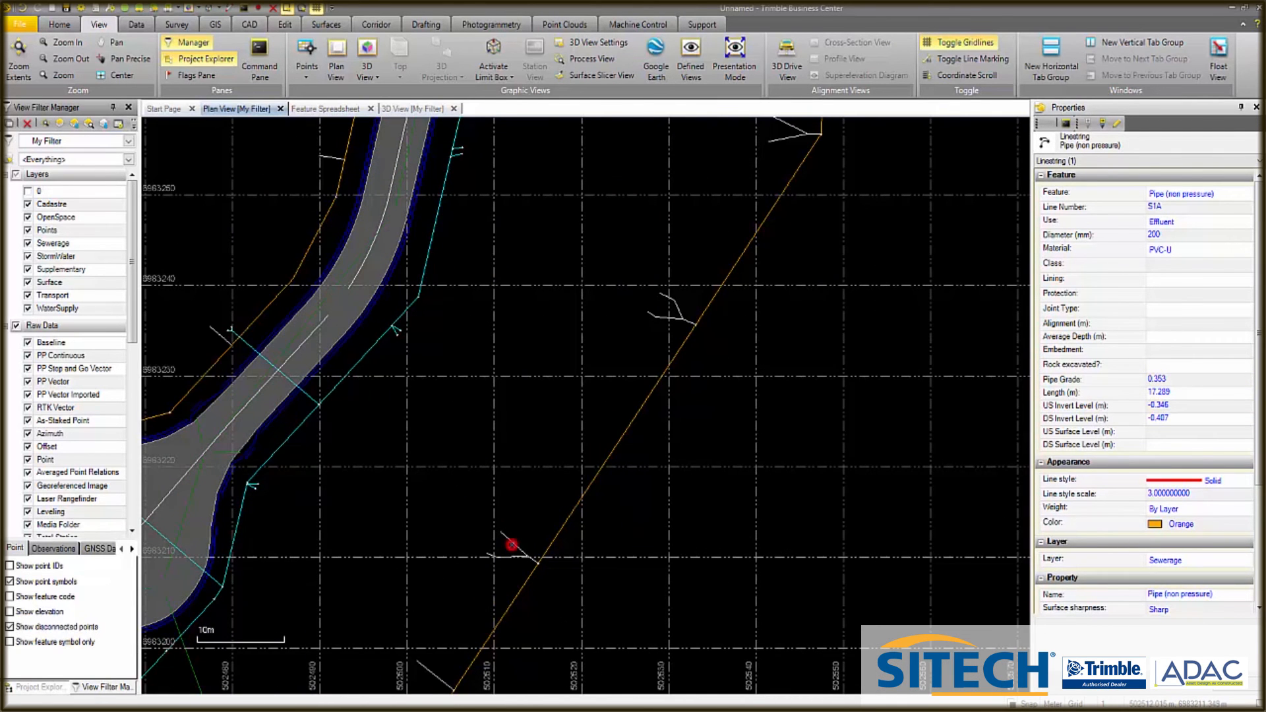
pyautogui.click(512, 545)
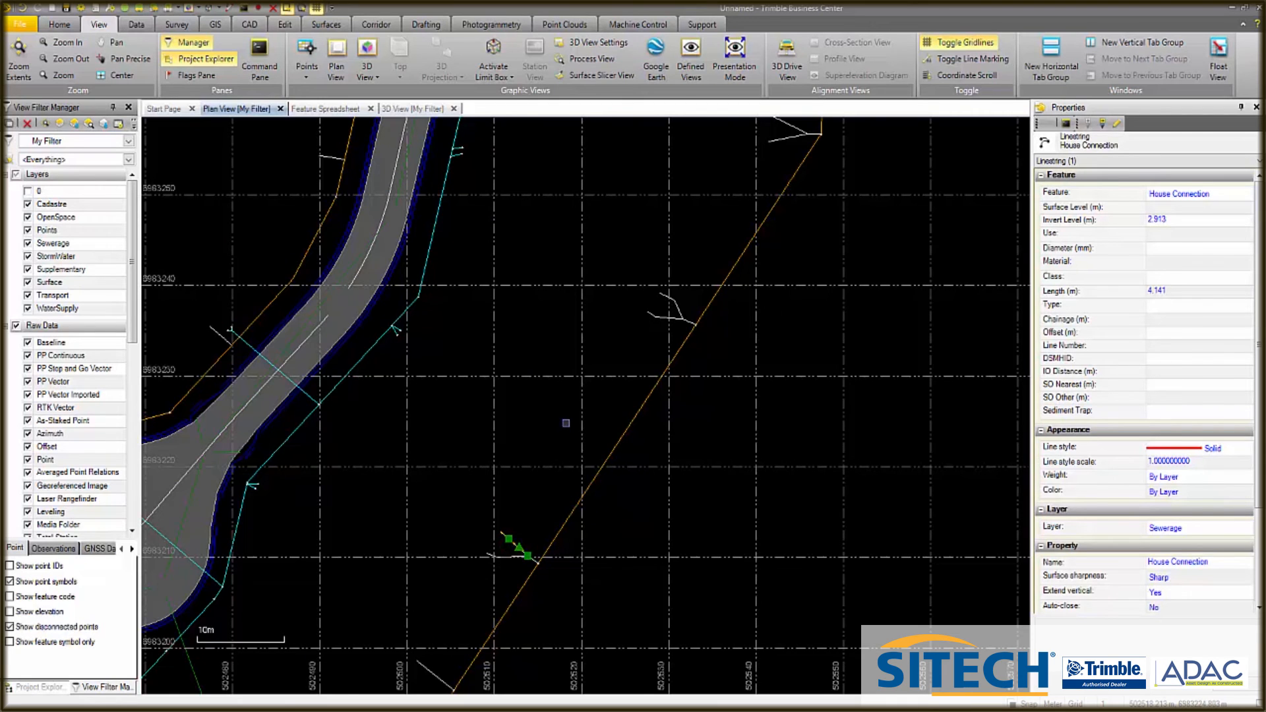
pyautogui.scroll(-2, 568, 423)
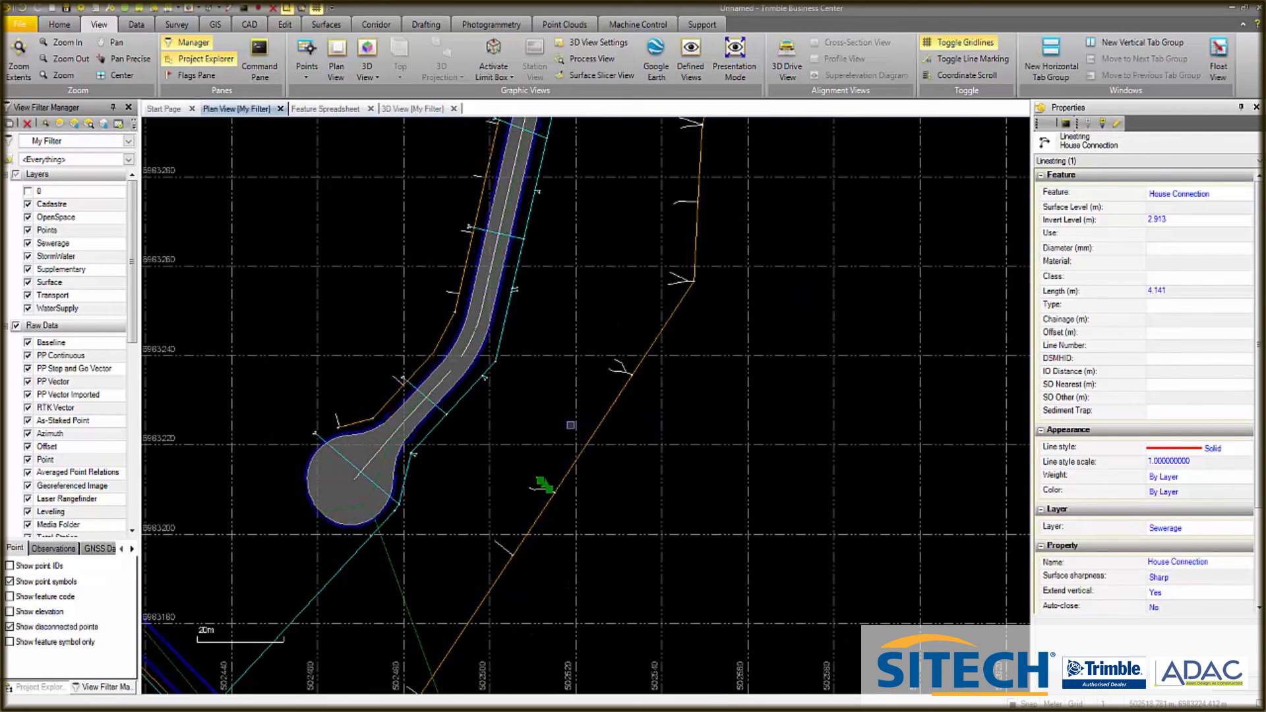
pyautogui.click(539, 428)
pyautogui.scroll(-5, 538, 428)
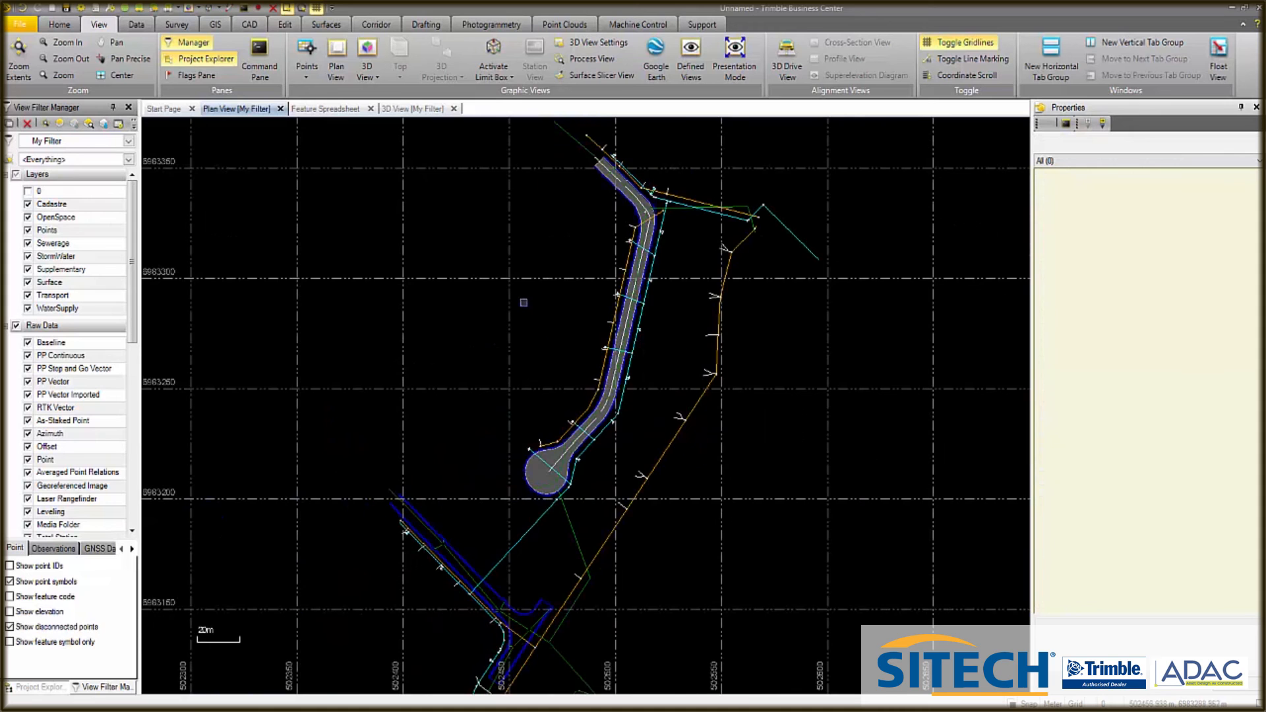
pyautogui.scroll(5, 504, 397)
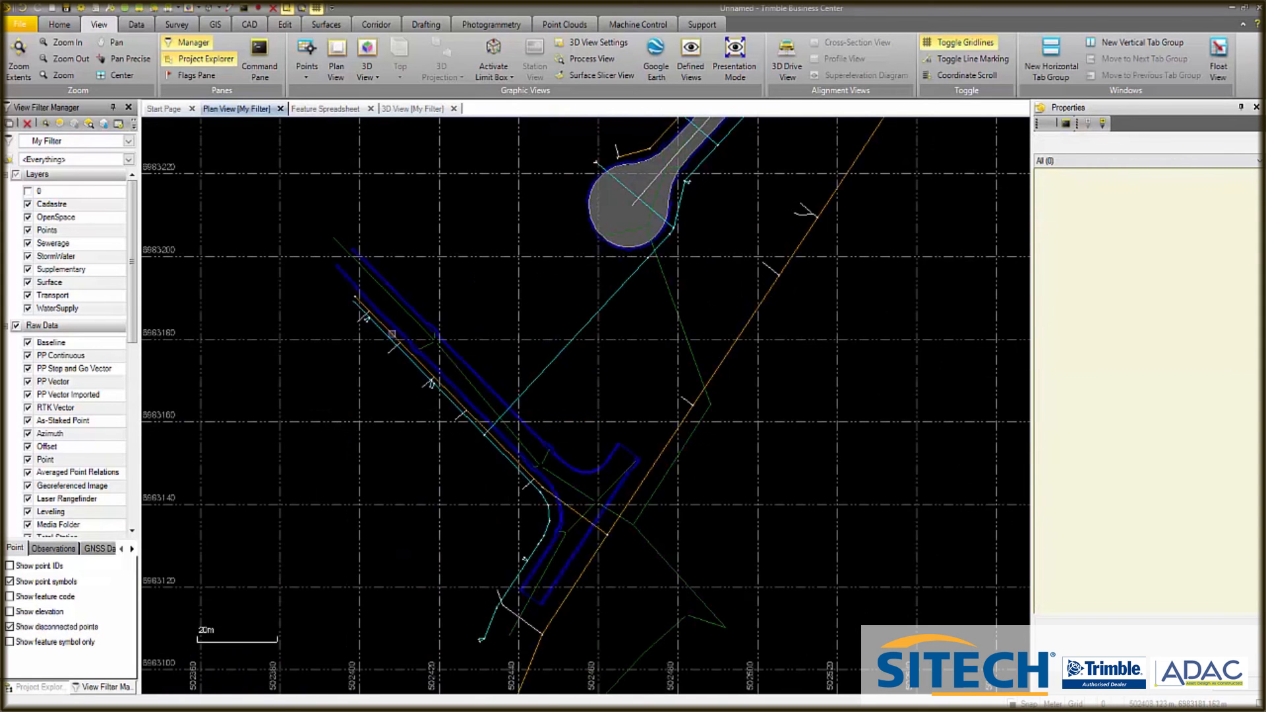
# Run the AdacProps command to bring up the ADAC project settings, and enlarge the dialog so the full field values are readable.
pyautogui.scroll(-2, 366, 362)
pyautogui.scroll(-3, 612, 445)
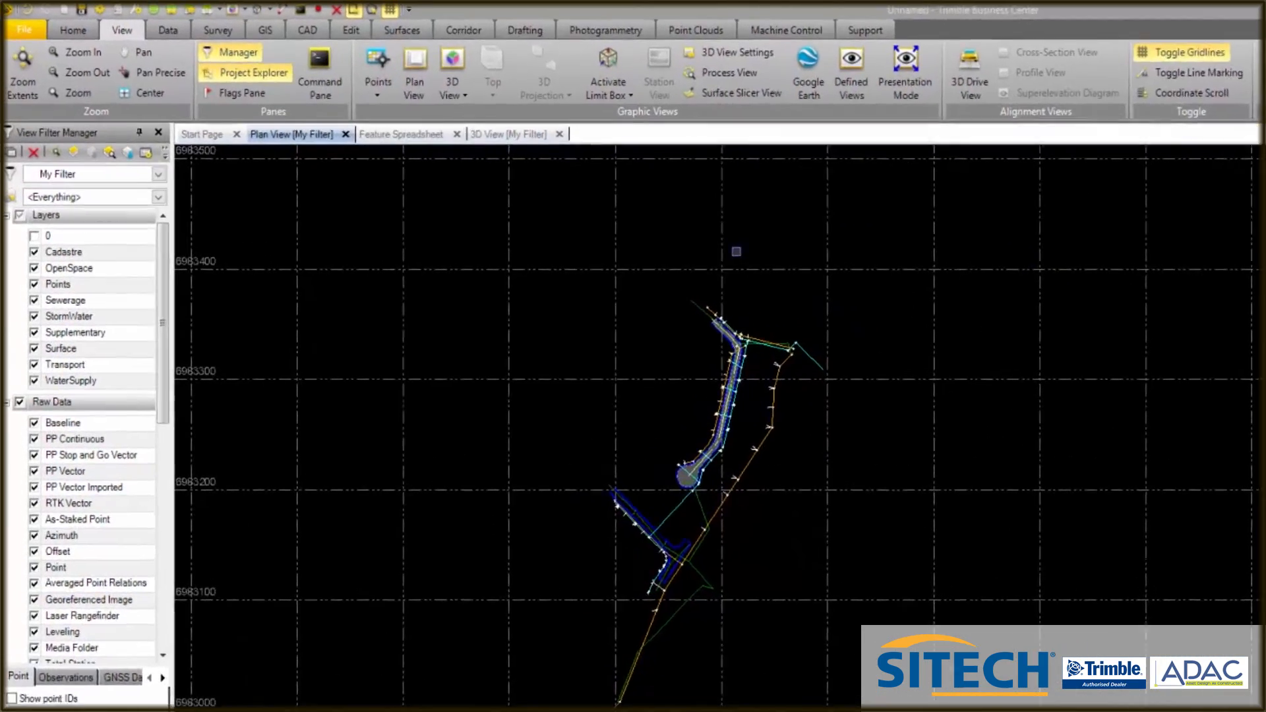
pyautogui.click(354, 77)
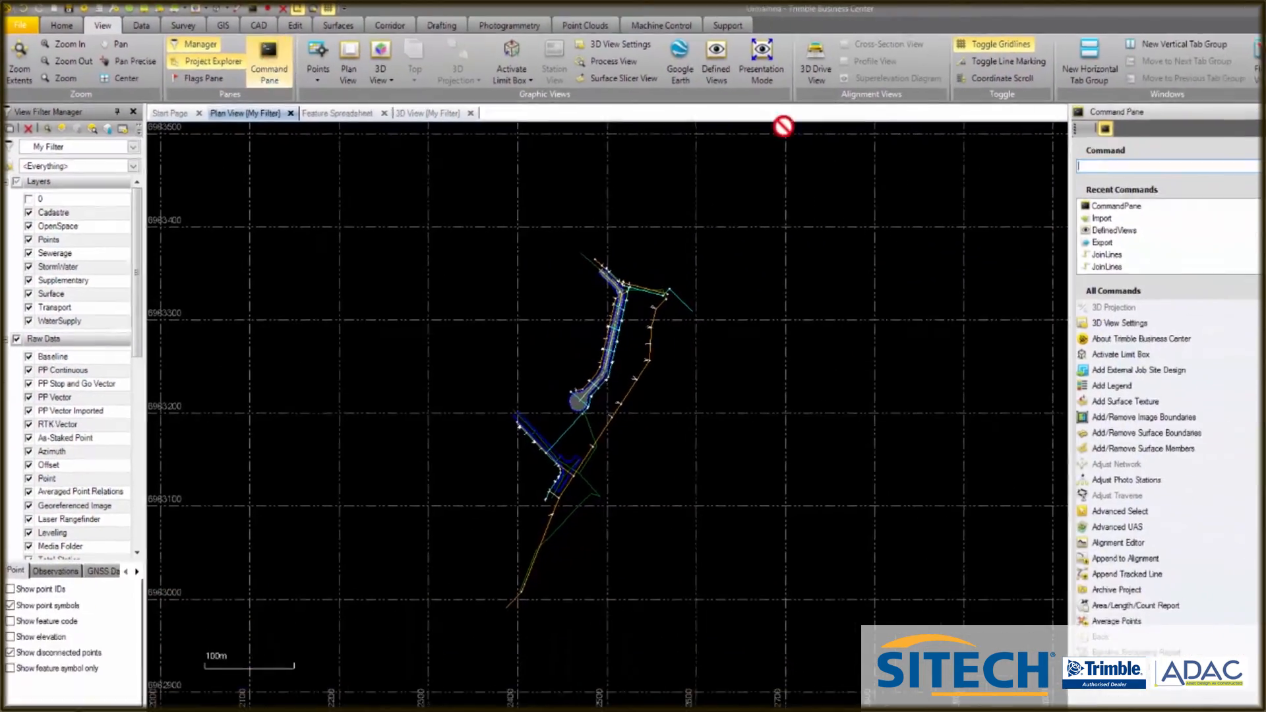
pyautogui.click(1059, 159)
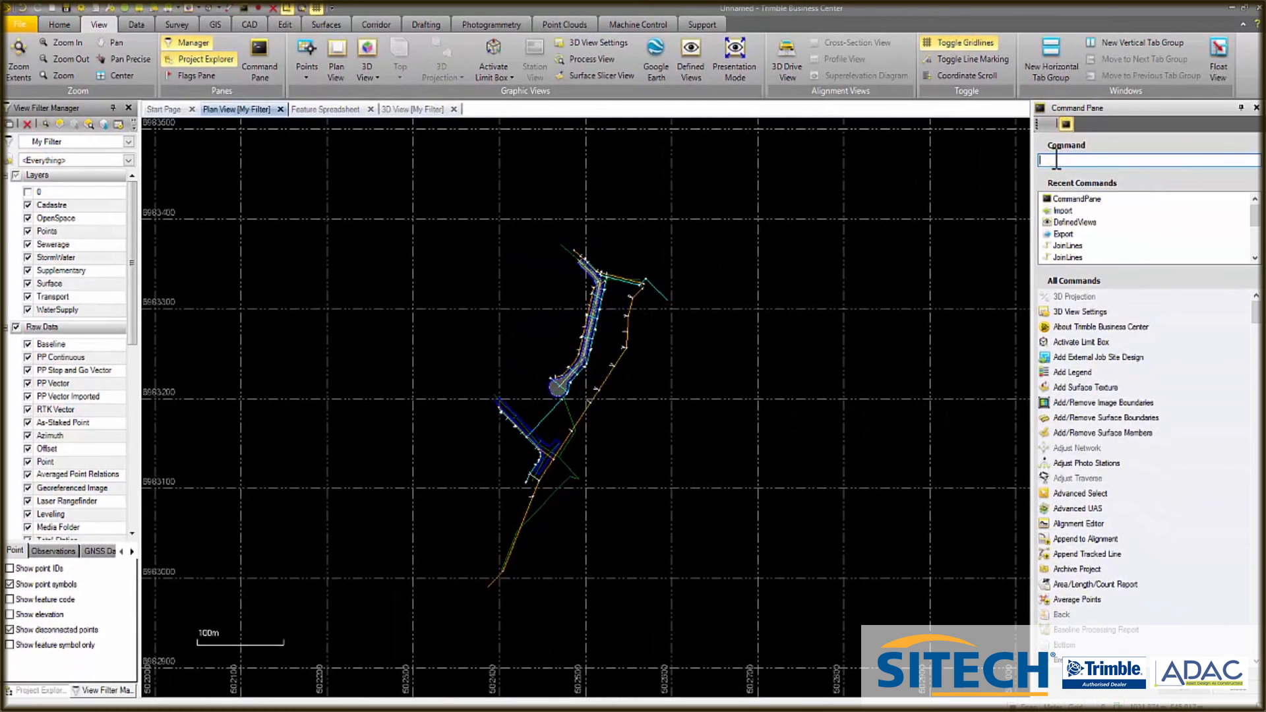
pyautogui.write('AdacProps')
pyautogui.press('Return')
pyautogui.moveTo(282, 46); pyautogui.dragTo(474, 142)
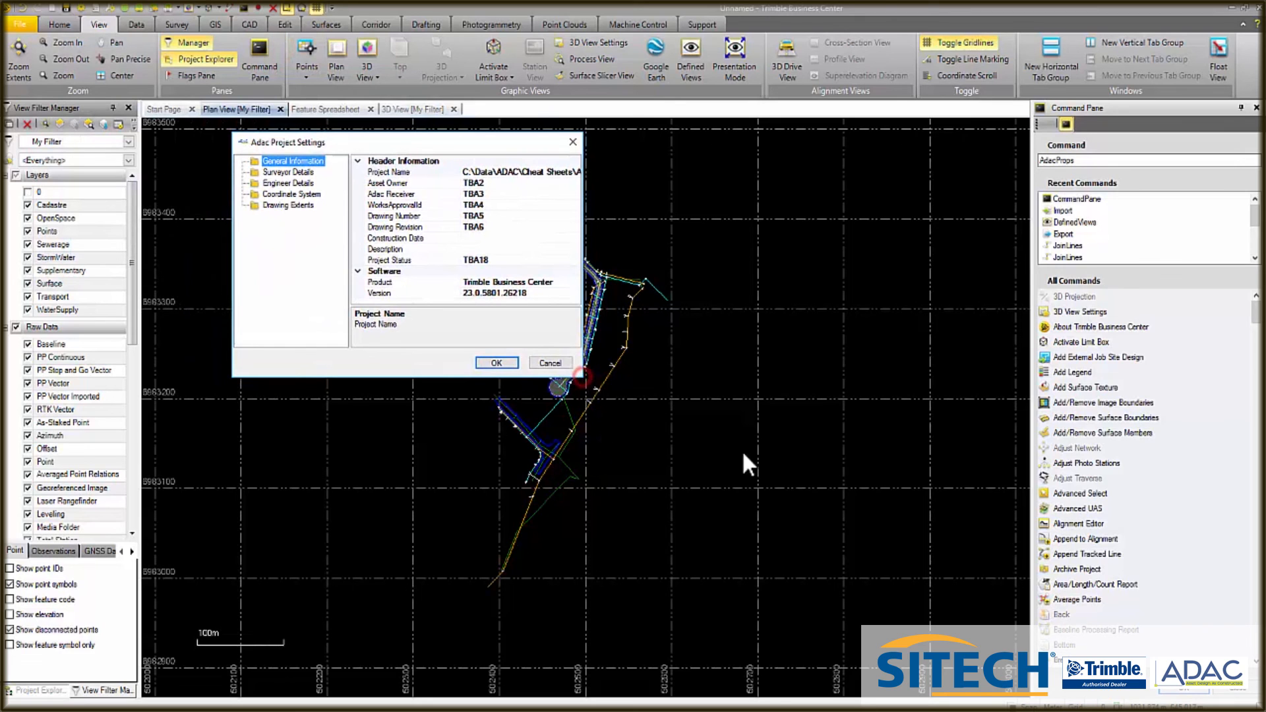
pyautogui.moveTo(583, 376); pyautogui.dragTo(905, 505)
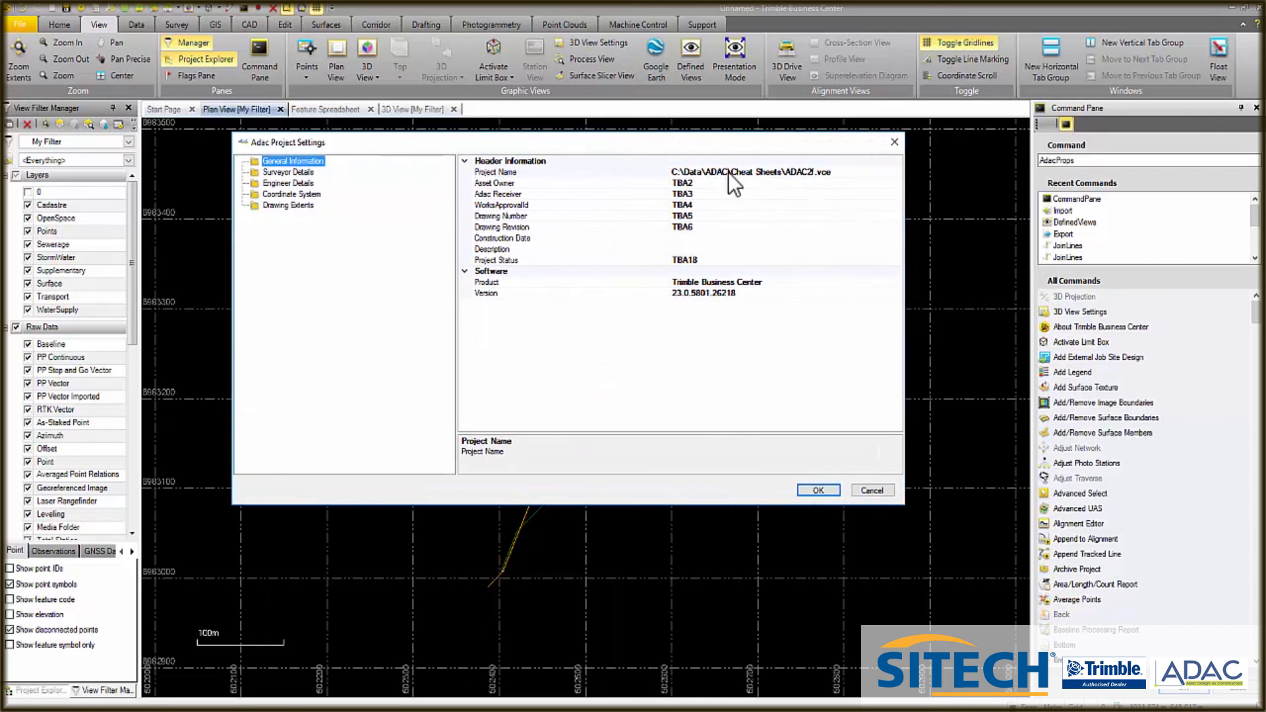
# Set the Adac Receiver to GCCC in the general header information.
pyautogui.click(826, 172)
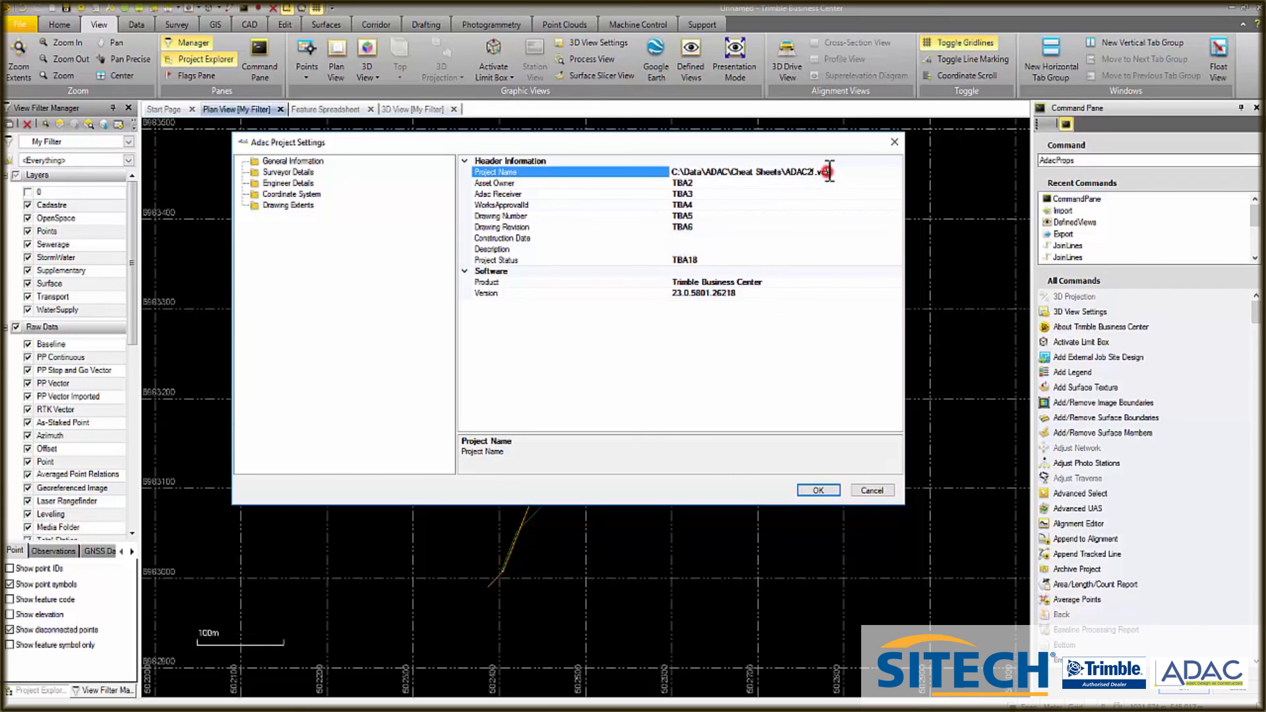
pyautogui.click(706, 184)
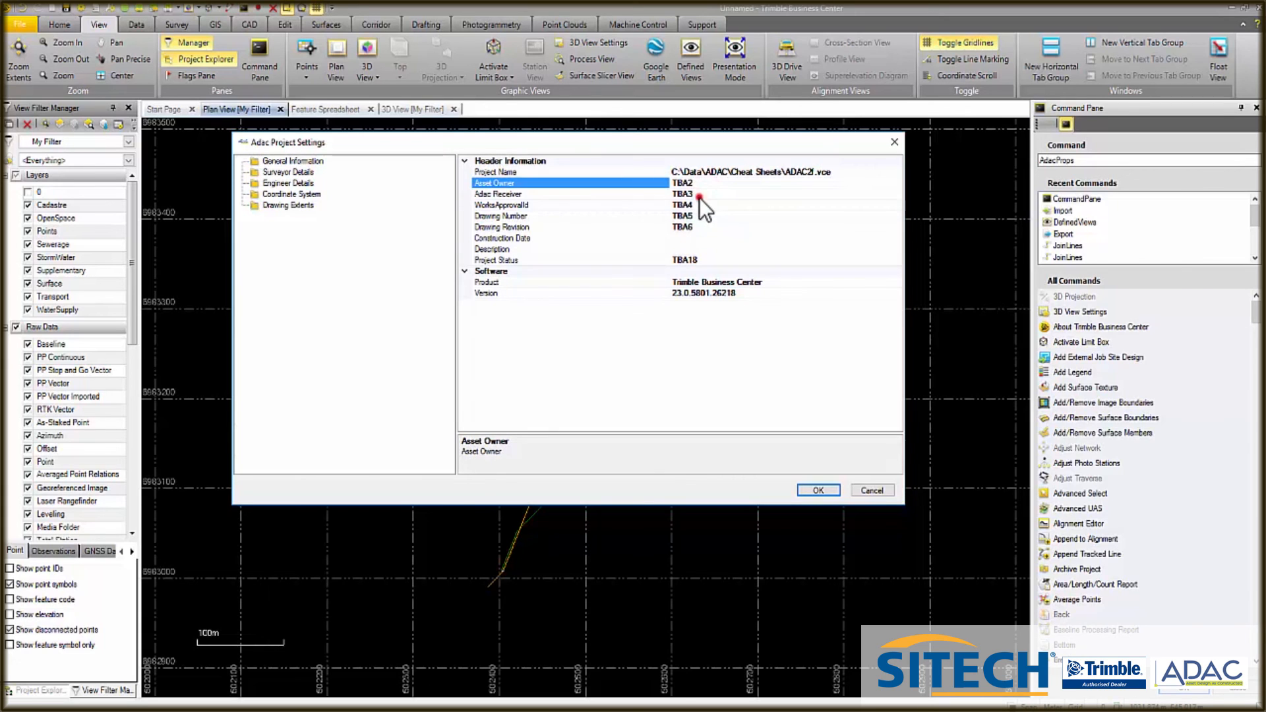
pyautogui.click(698, 195)
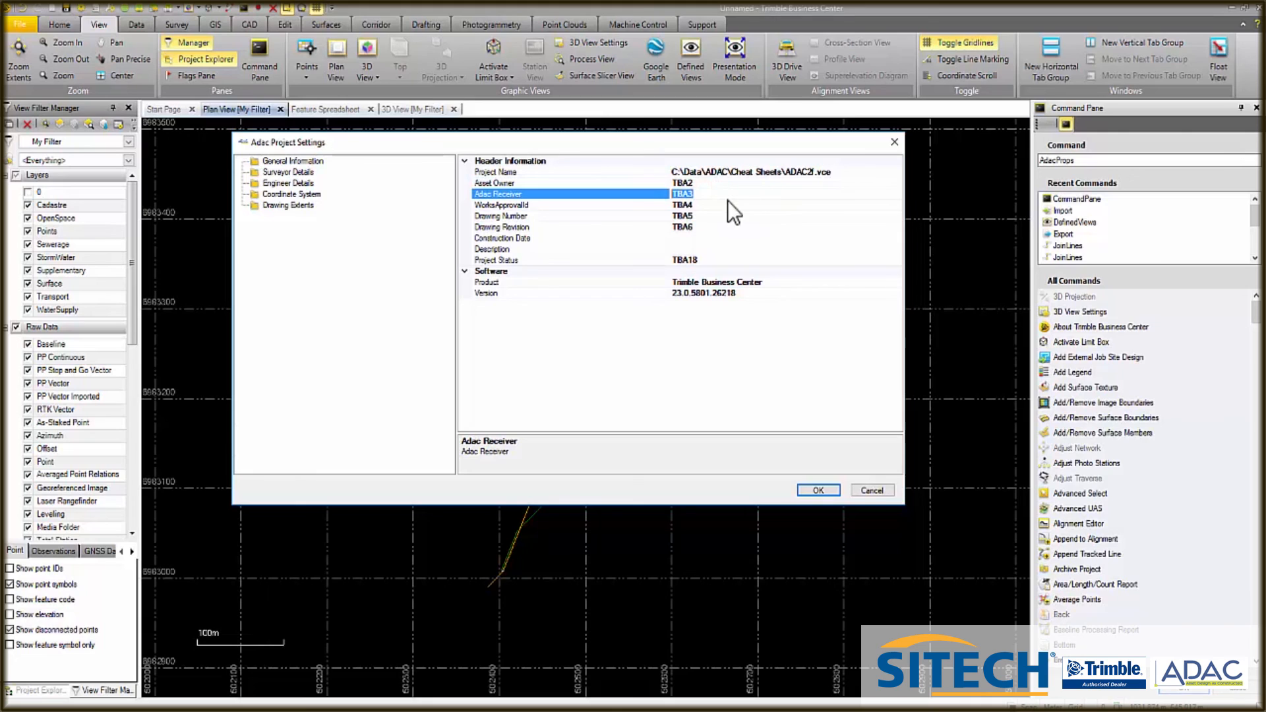
pyautogui.write('GCCC')
pyautogui.click(701, 215)
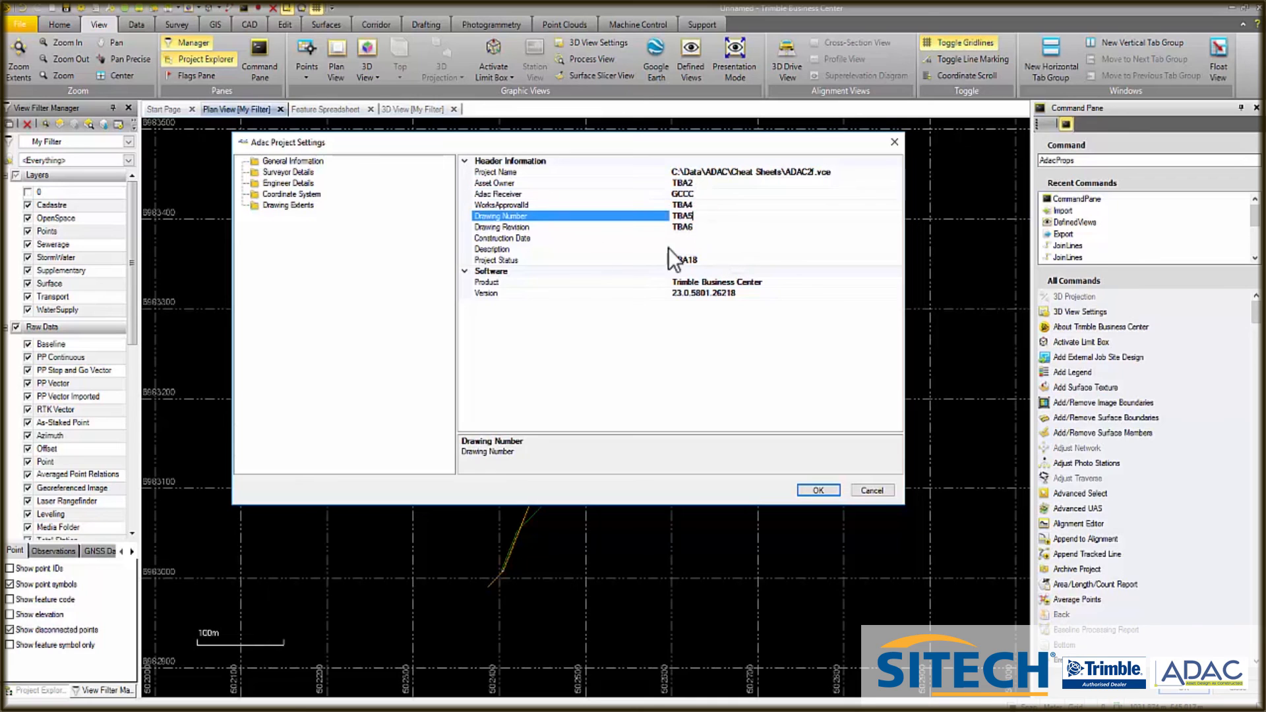
# Review the surveyor, engineer, coordinate system and drawing extents settings, return to the general information, and accept the ADAC project settings.
pyautogui.click(288, 169)
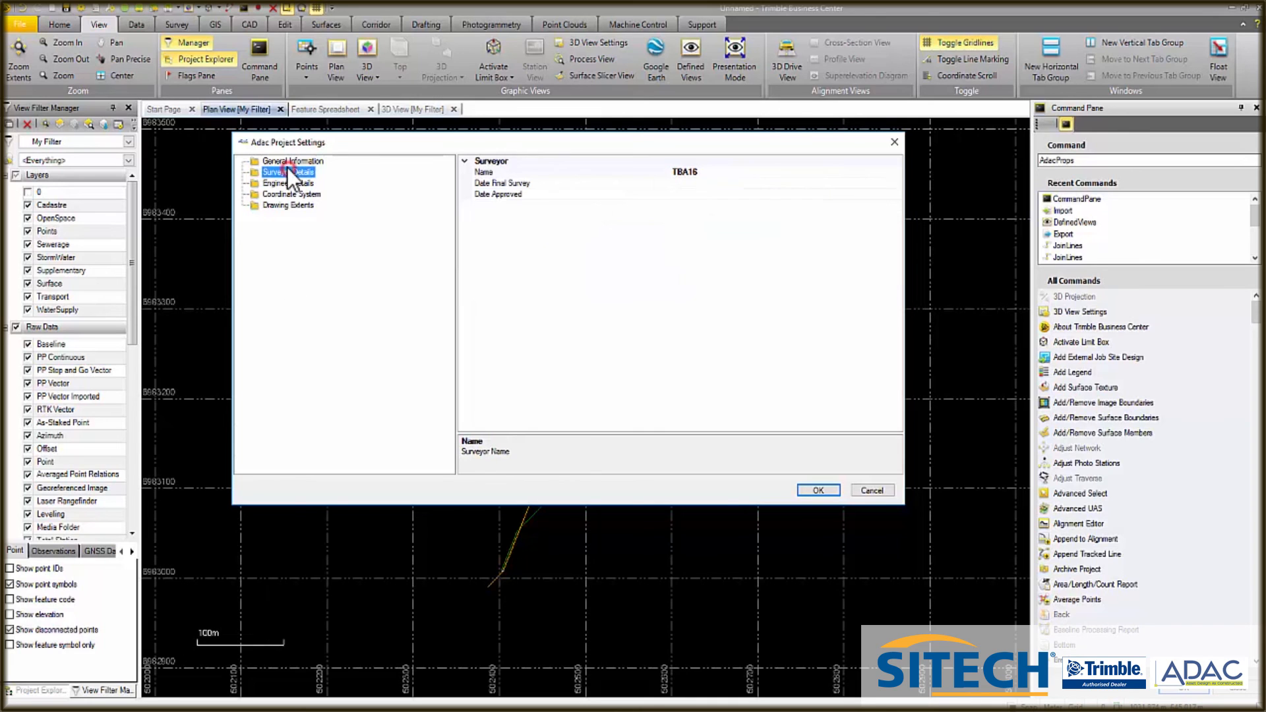
pyautogui.click(296, 183)
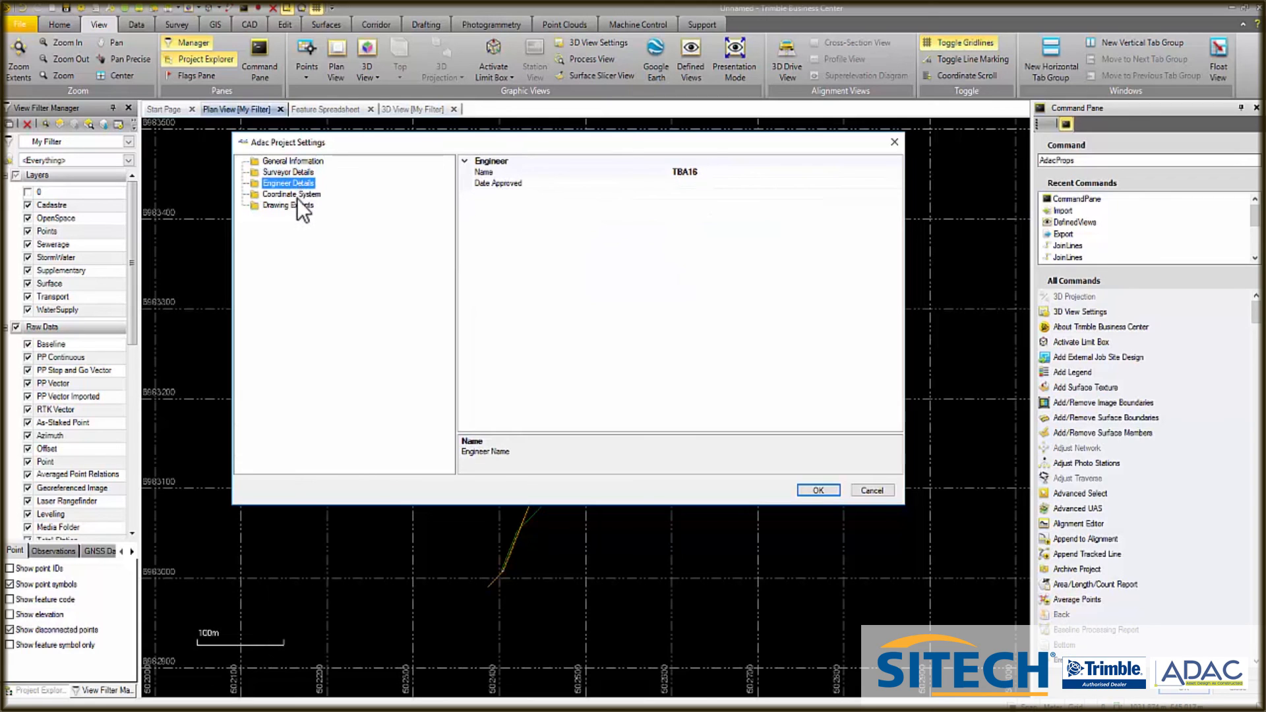
pyautogui.click(294, 194)
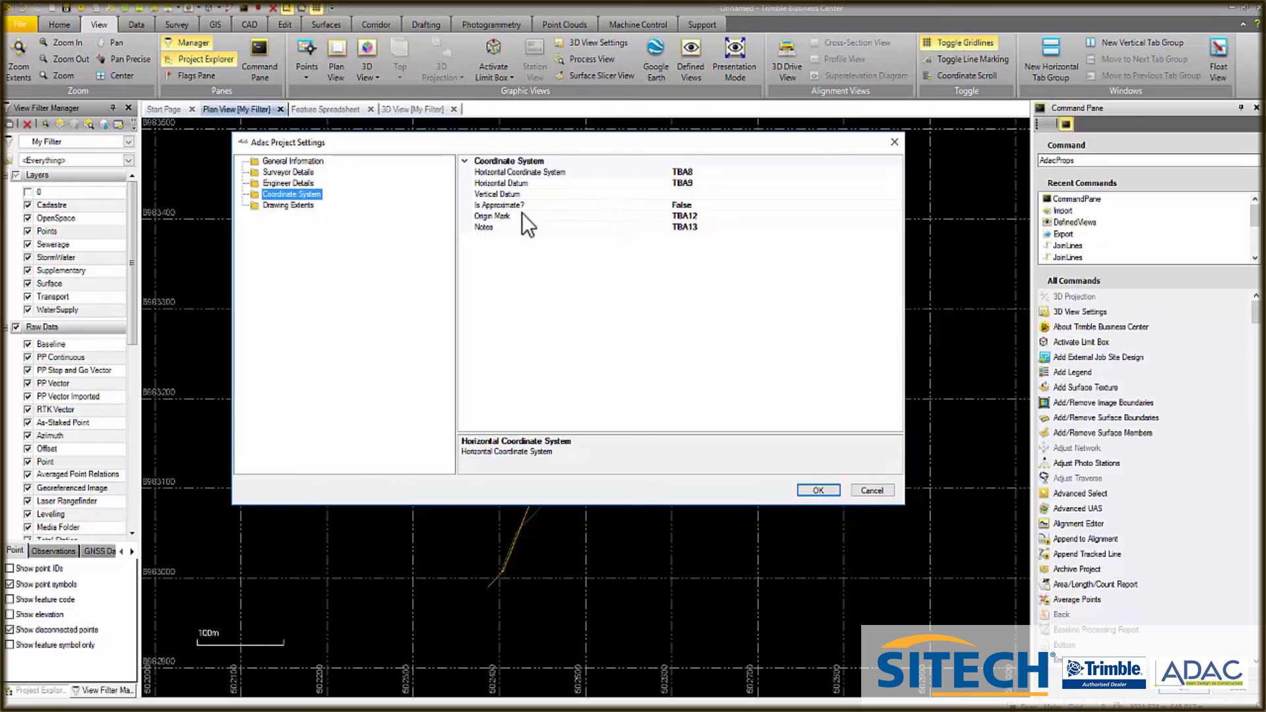
pyautogui.click(278, 205)
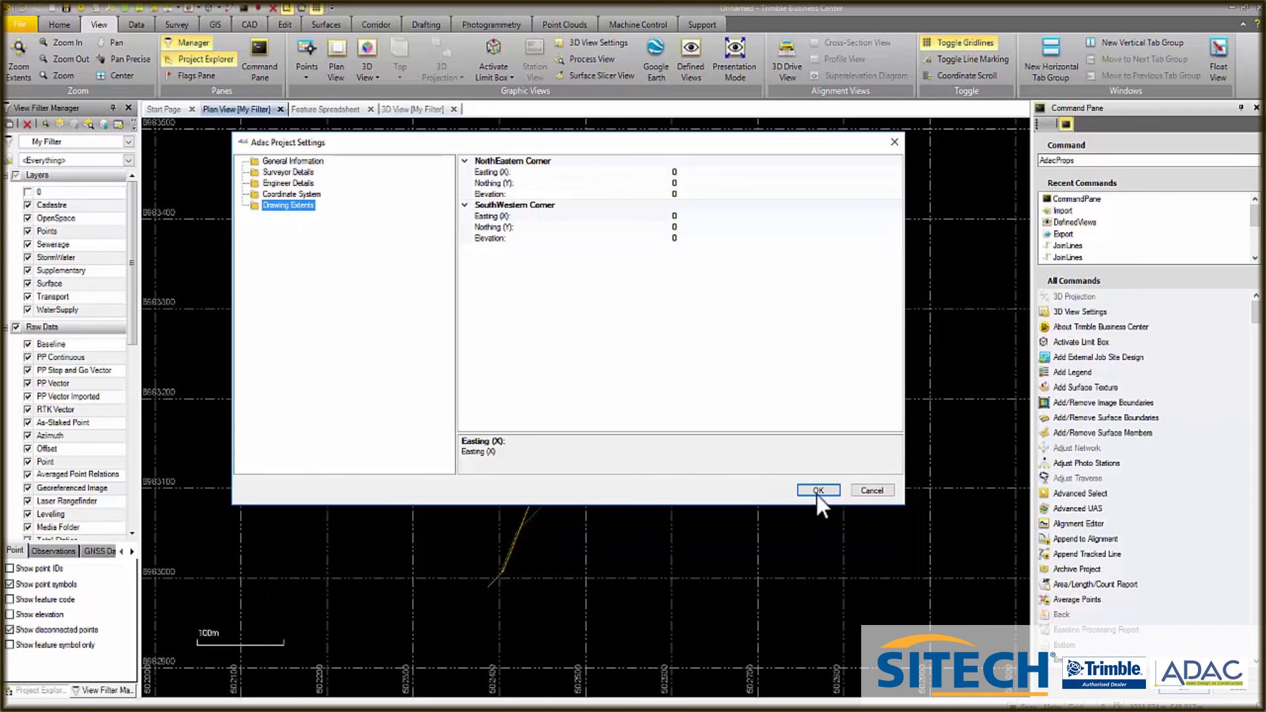
pyautogui.click(271, 161)
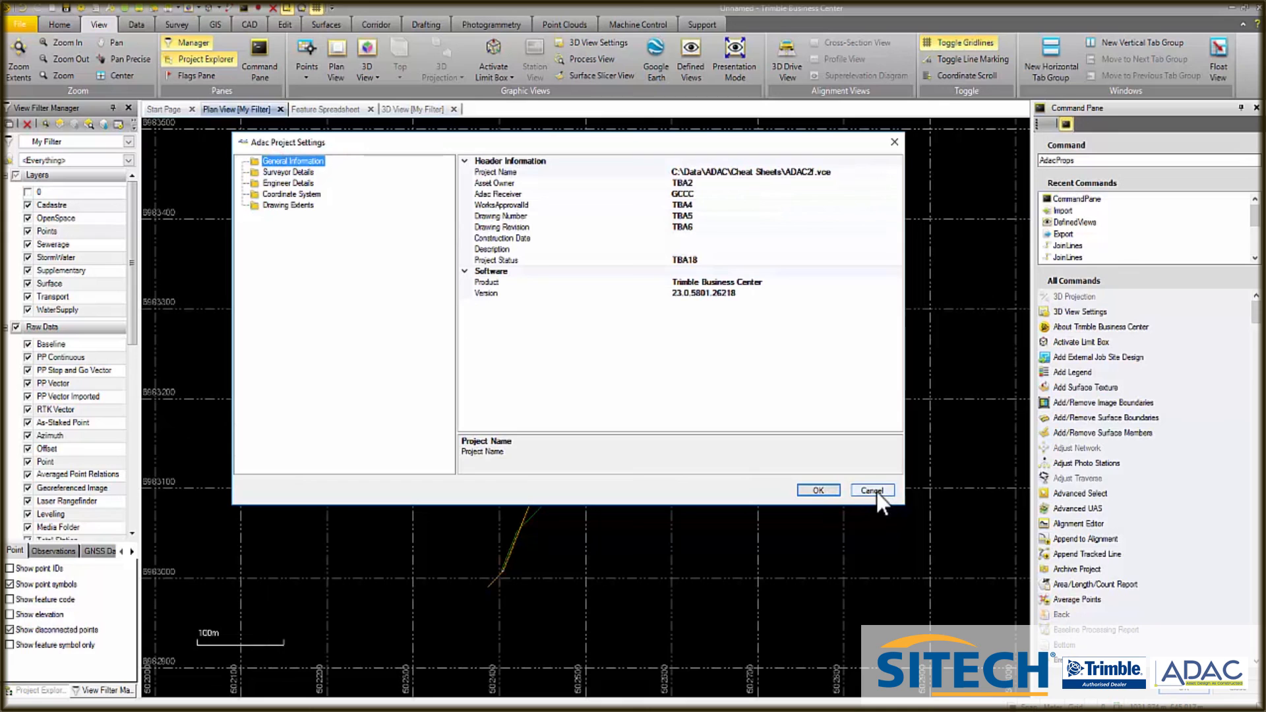
pyautogui.click(828, 489)
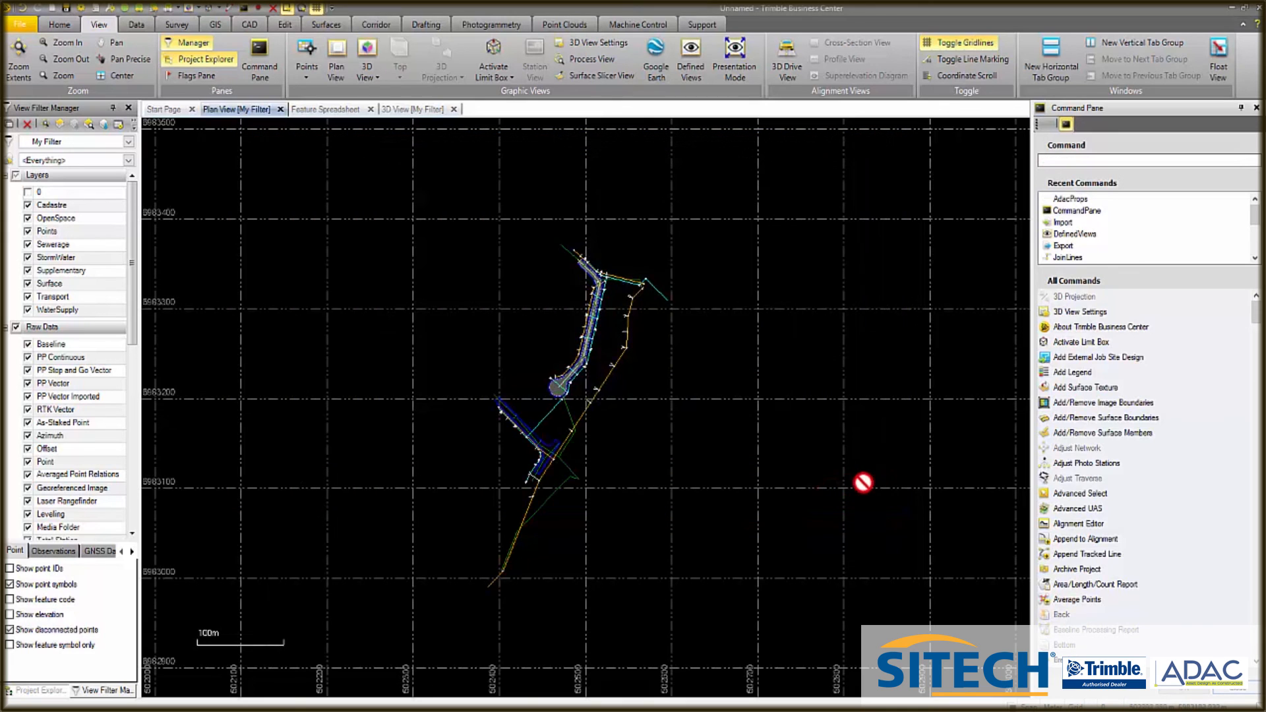
pyautogui.moveTo(1094, 203); pyautogui.dragTo(874, 252)
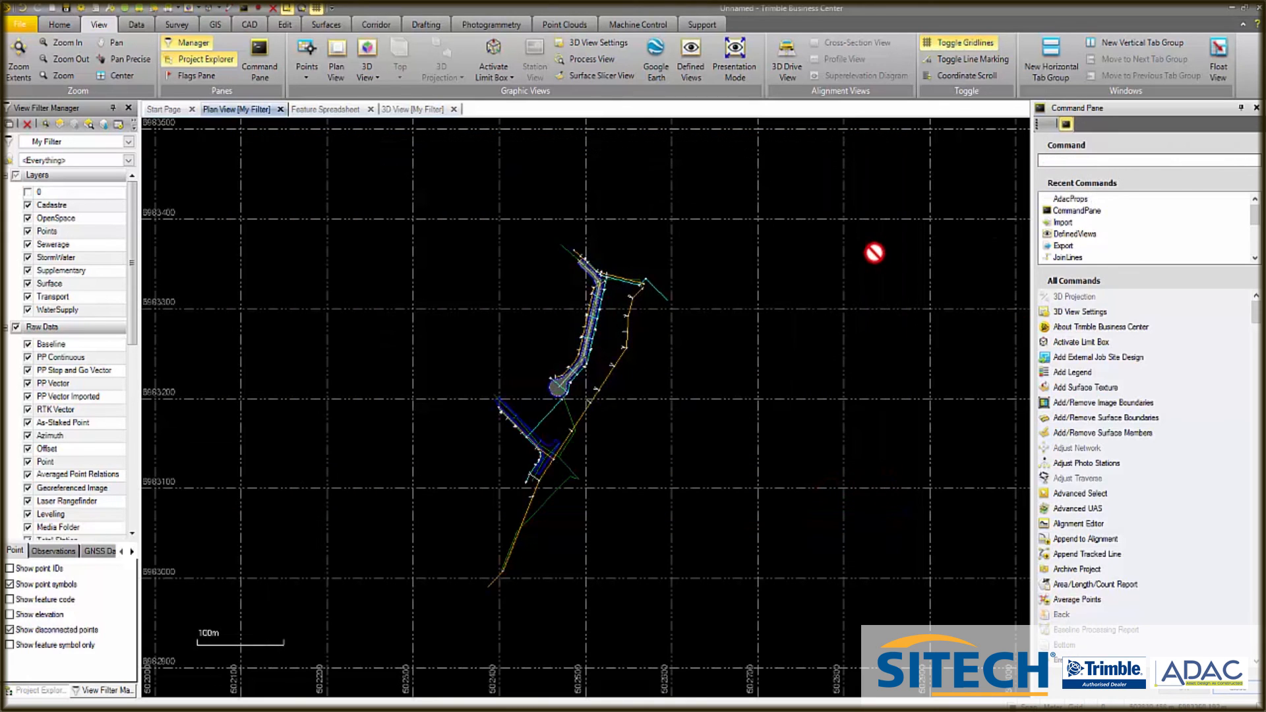